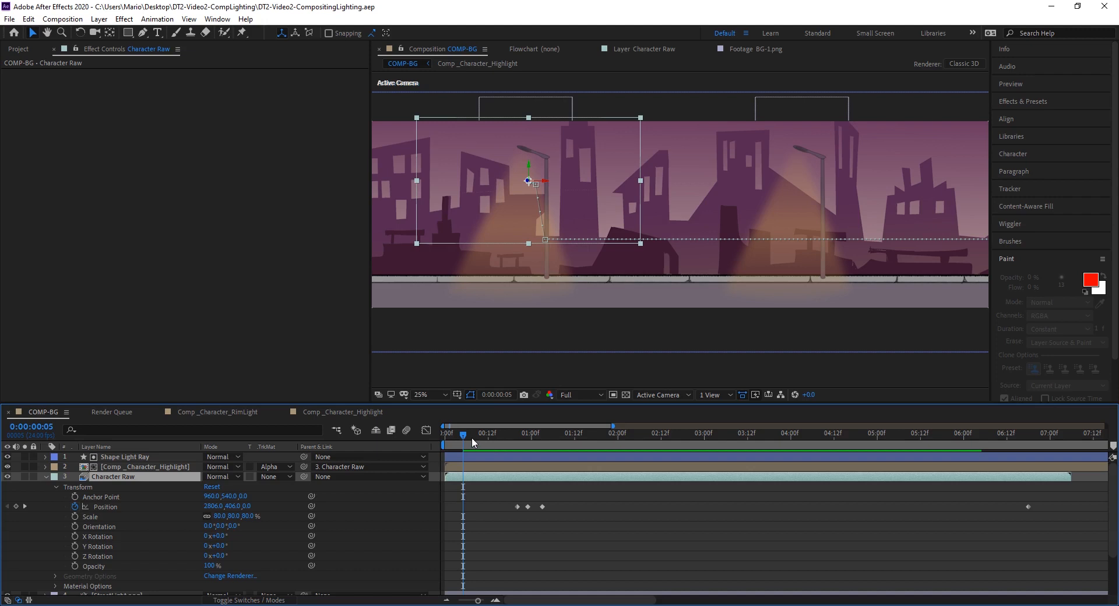
Preview the skateboarding character animation in COMP-BG and examine the character passing under the second street light
left_click(468, 437)
key("space")
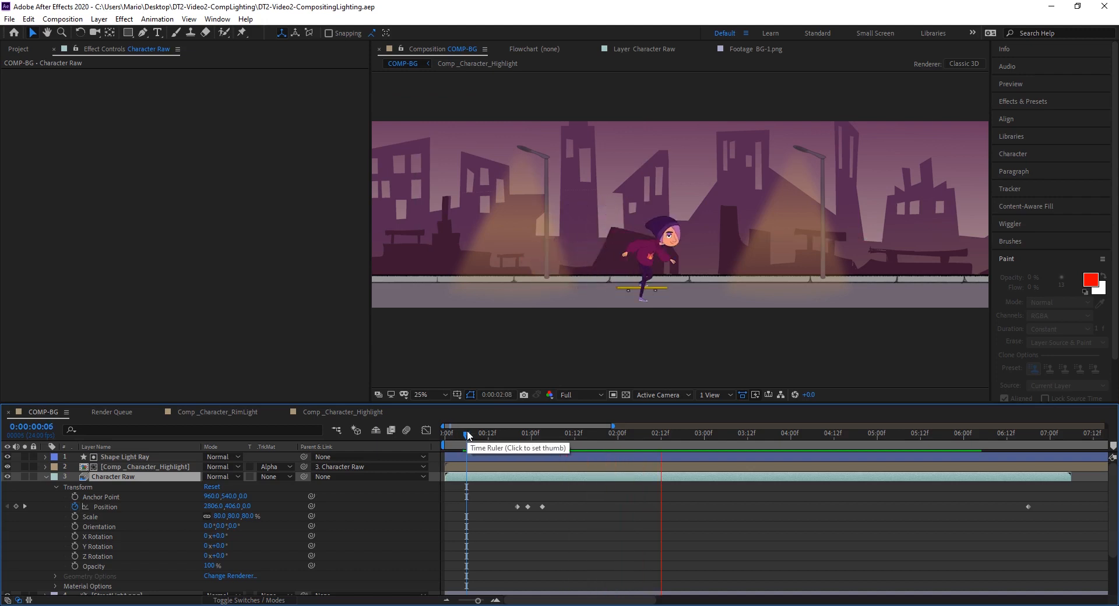
key("space")
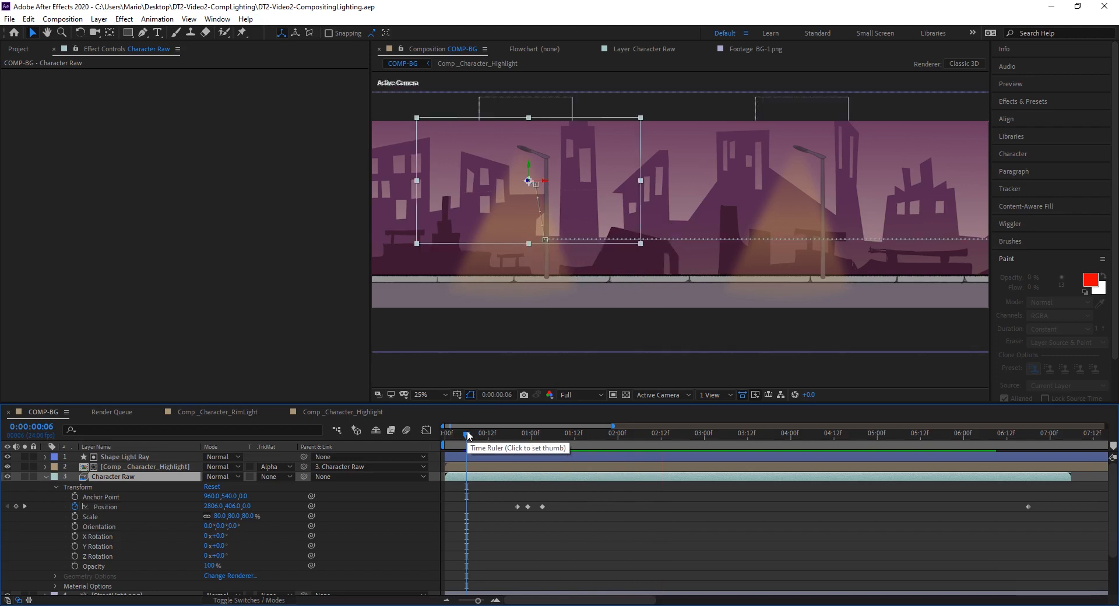
left_click_drag(466, 434, 737, 434)
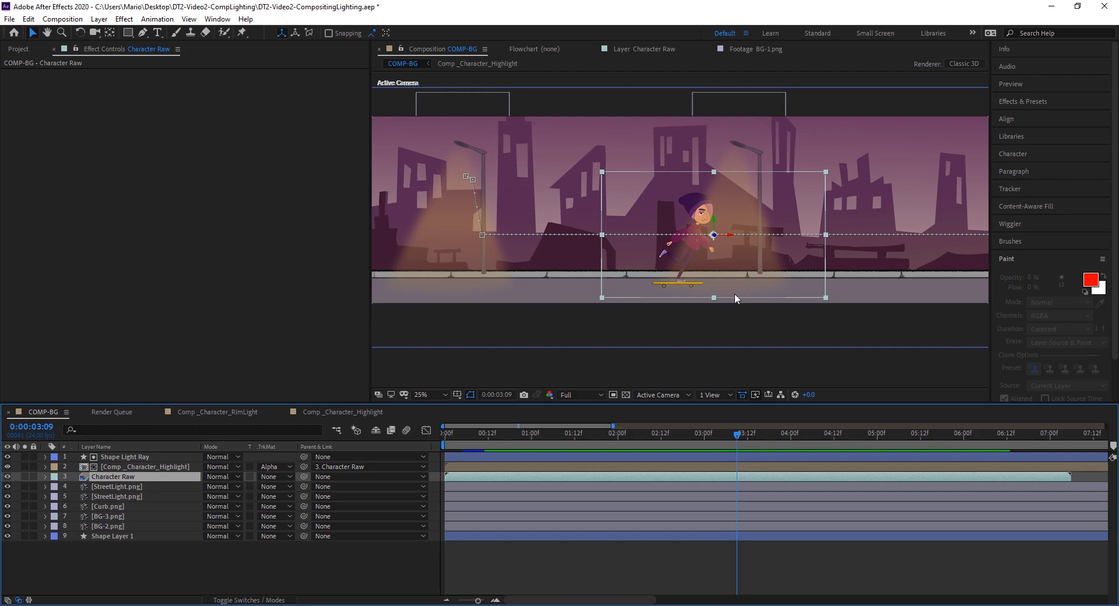
scroll(735, 237, "up", 3)
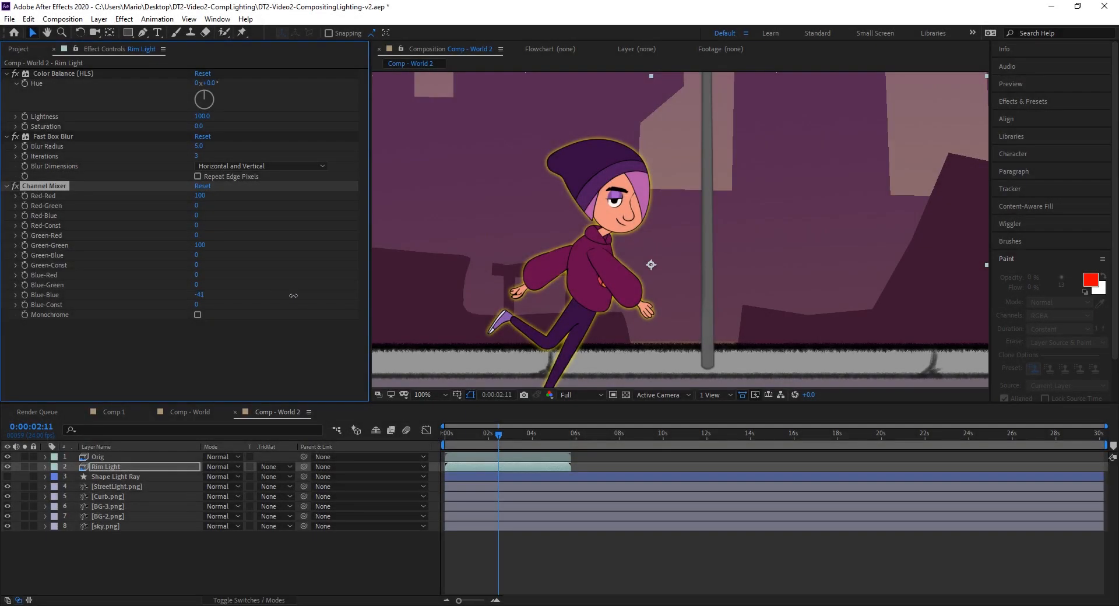
Adjust the Channel Mixer's Blue-Blue value on the Rim Light layer
left_click_drag(293, 295, 315, 299)
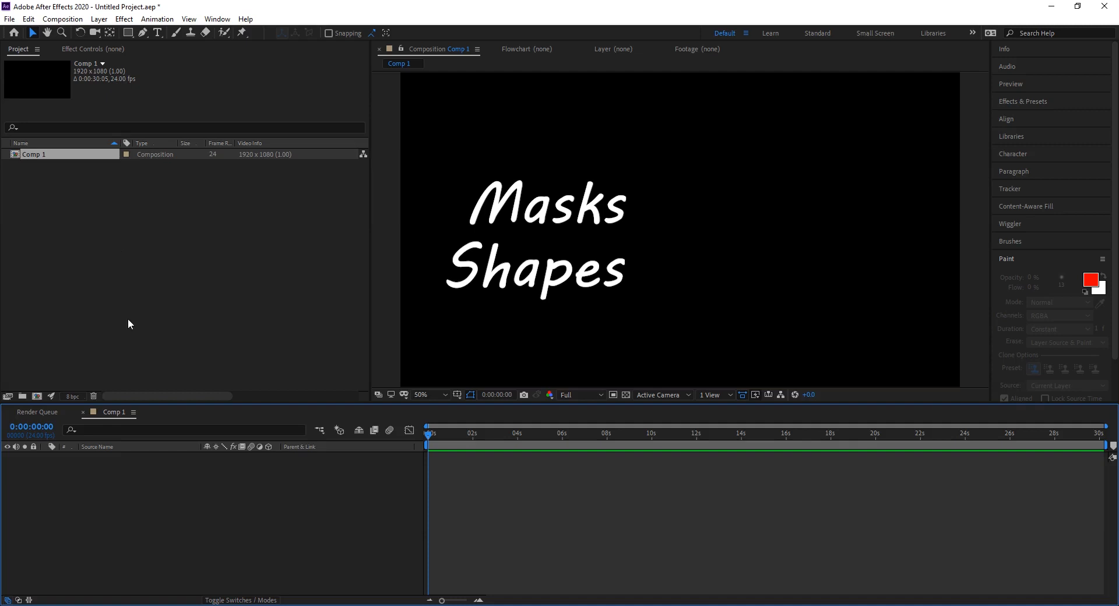
Add a new shape layer to Comp 1 and select it
left_click(99, 19)
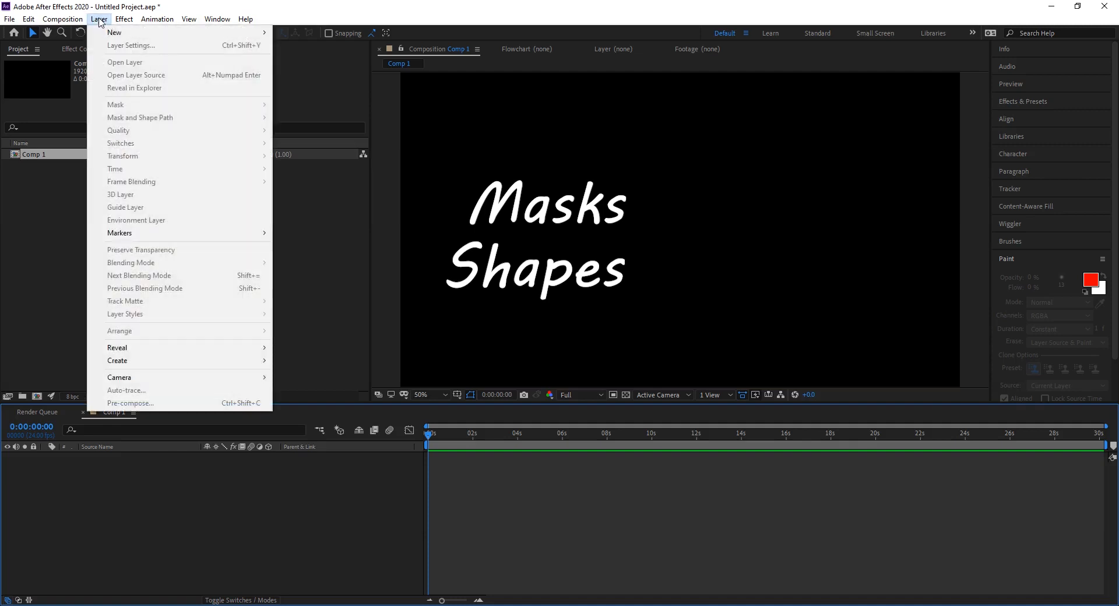
mouse_move(122, 33)
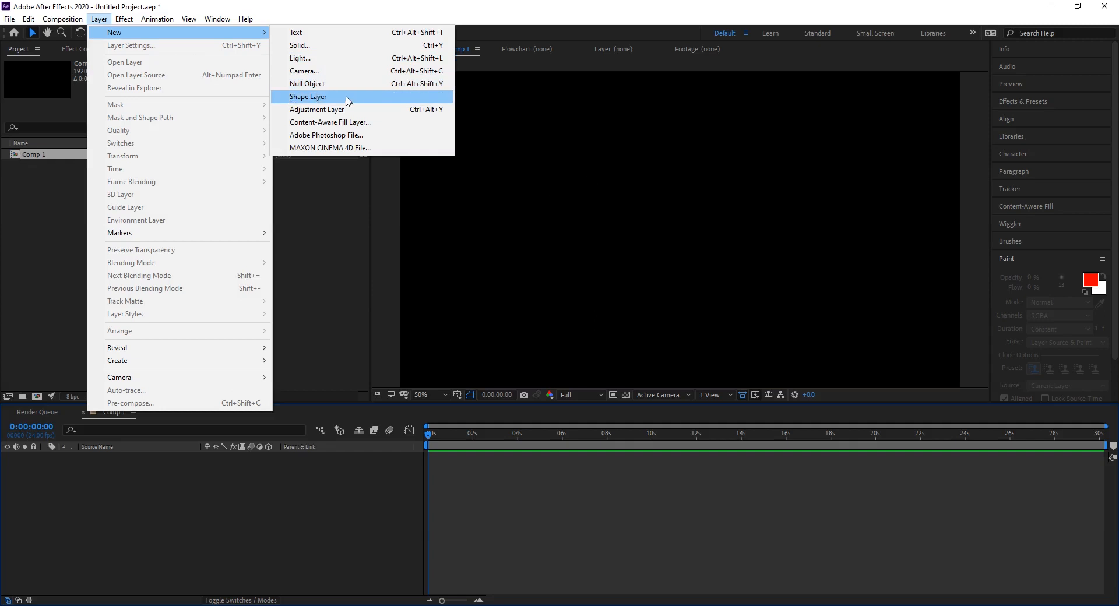
left_click(316, 98)
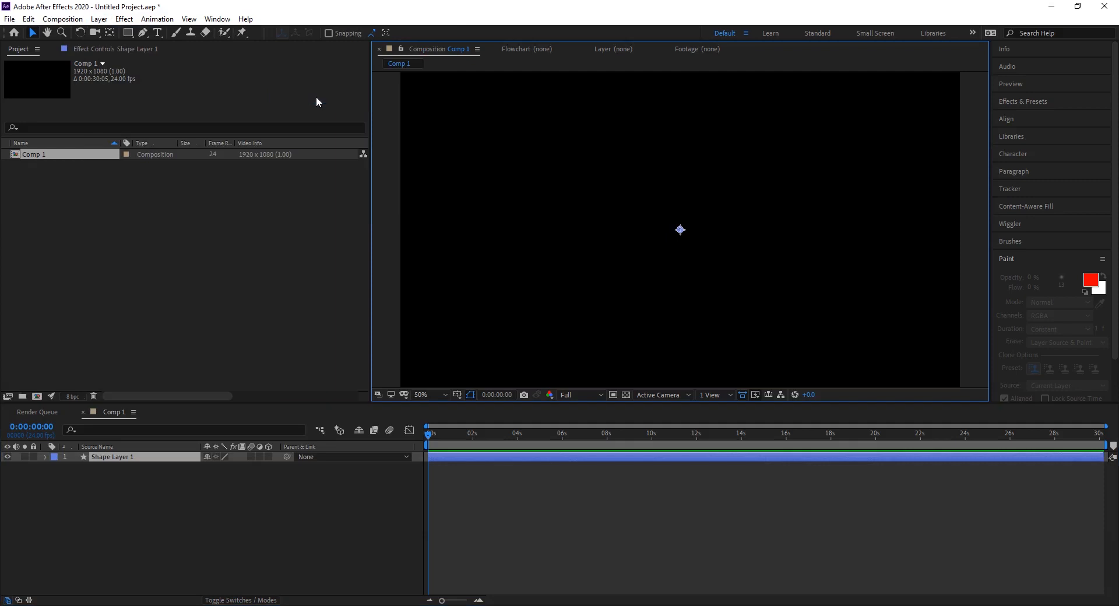
left_click(152, 456)
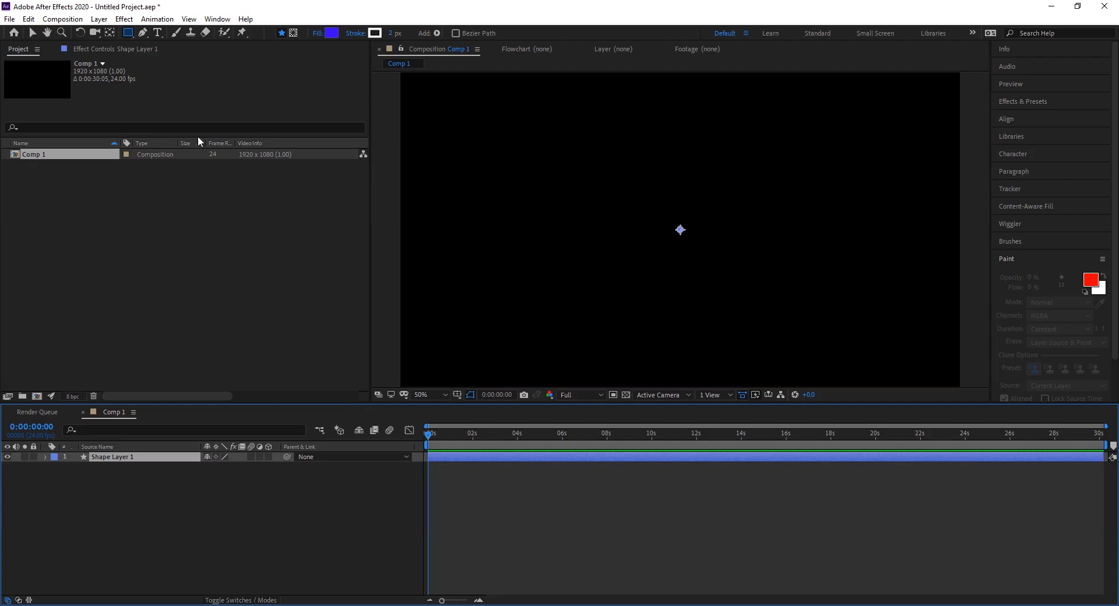
Set up the Pen tool to draw shapes with a solid color fill and a 0 px stroke
left_click(142, 33)
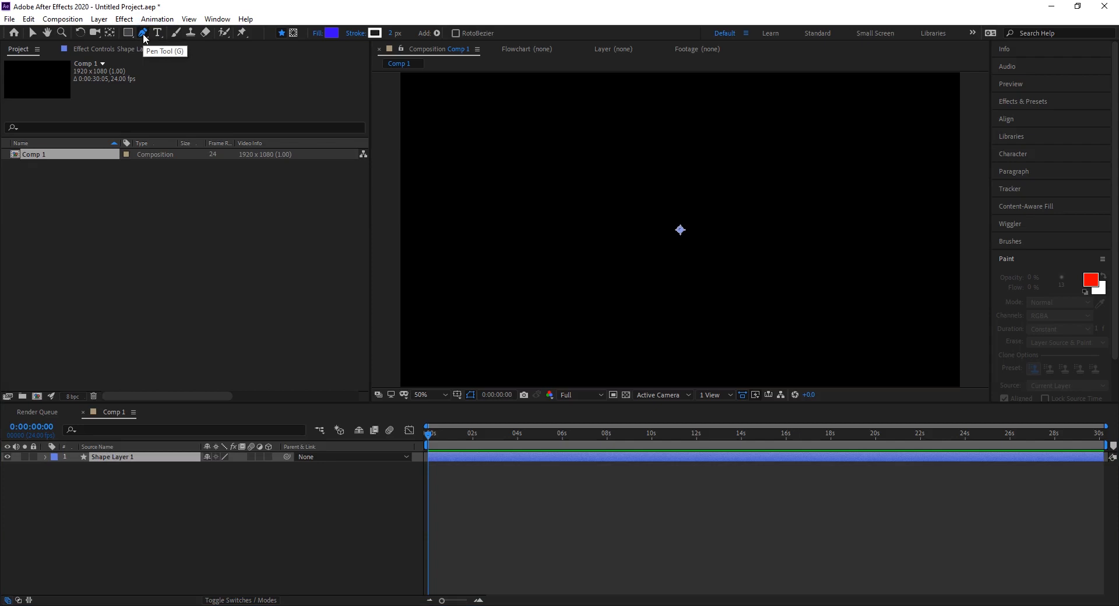
left_click(281, 33)
left_click(315, 36)
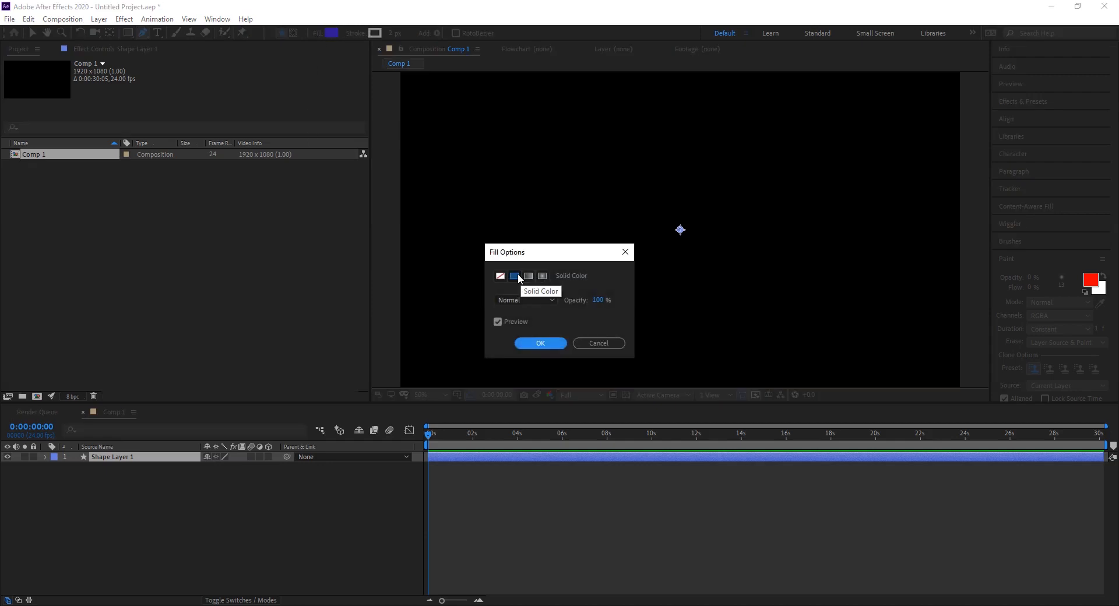
left_click(540, 344)
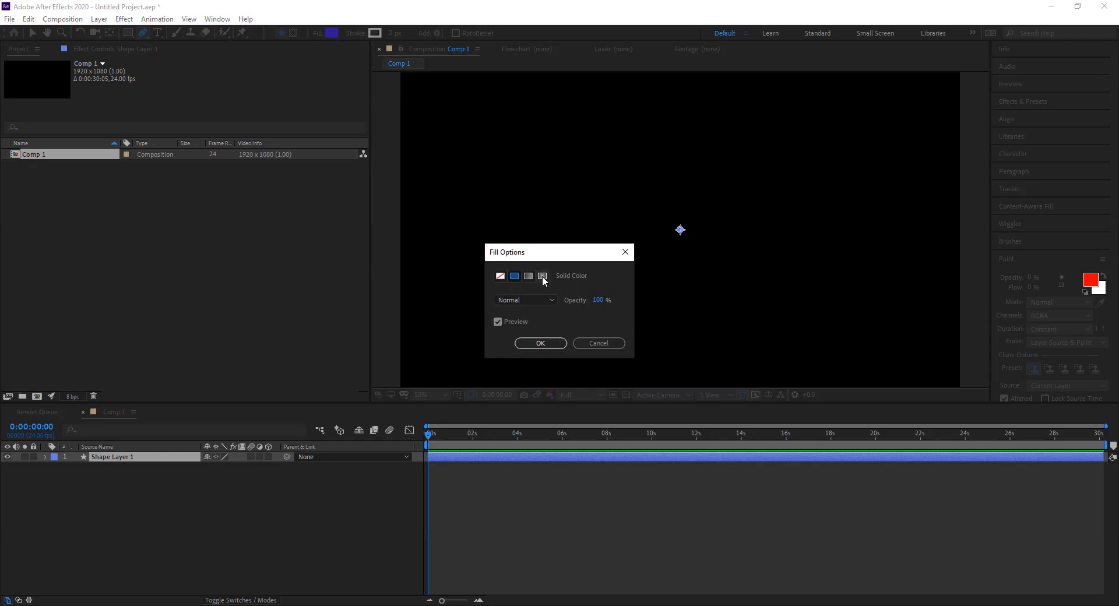
left_click(540, 344)
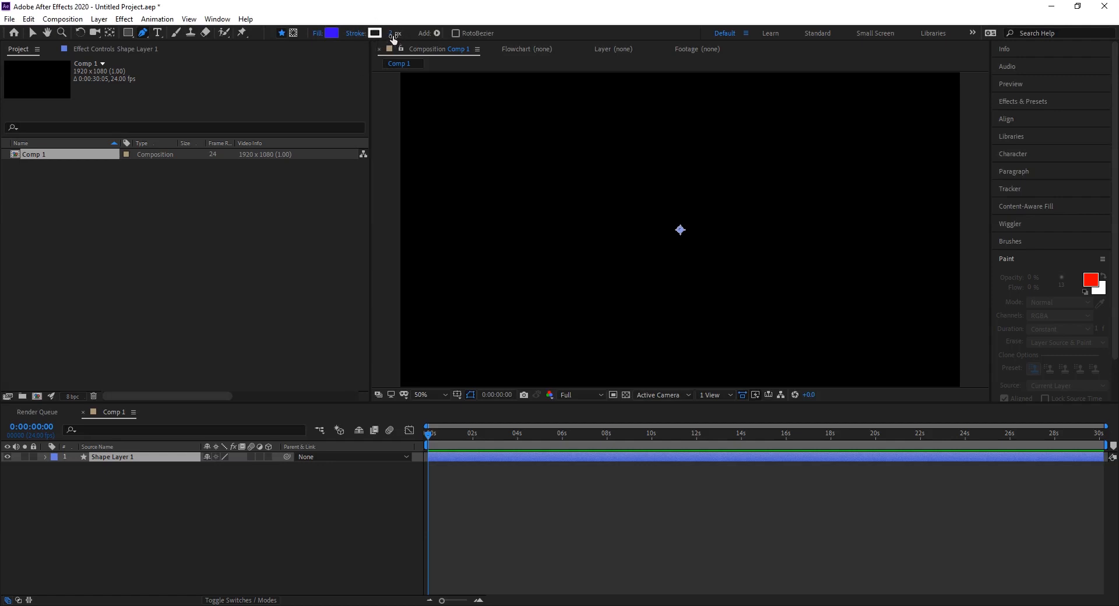
left_click_drag(392, 36, 362, 36)
Draw a closed four-sided blue shape in the upper middle of the composition, then deselect it
left_click(596, 151)
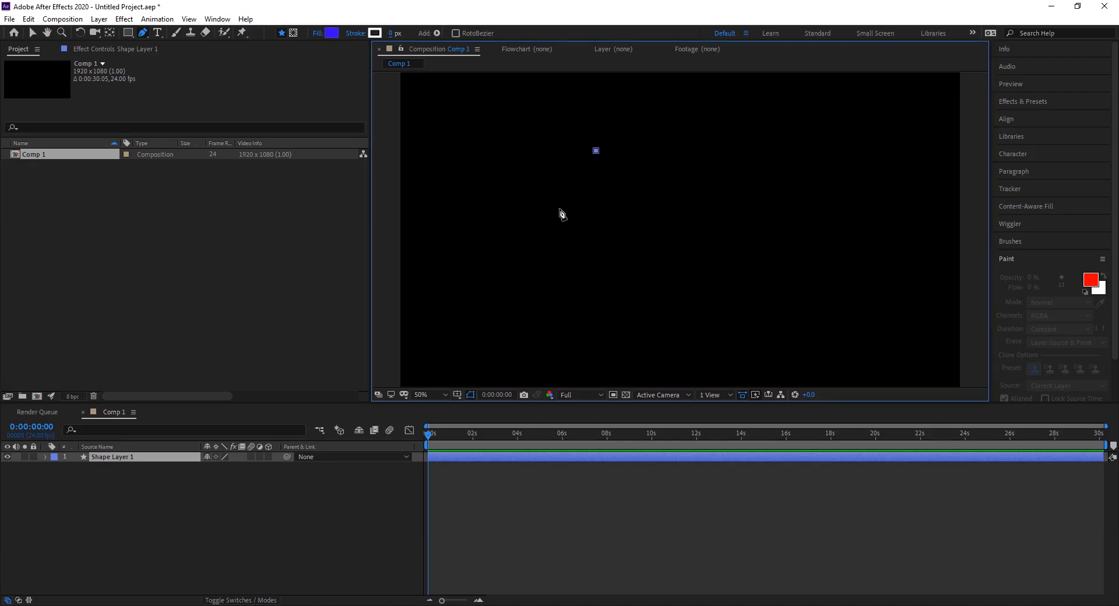
left_click(555, 217)
left_click(732, 215)
left_click(690, 128)
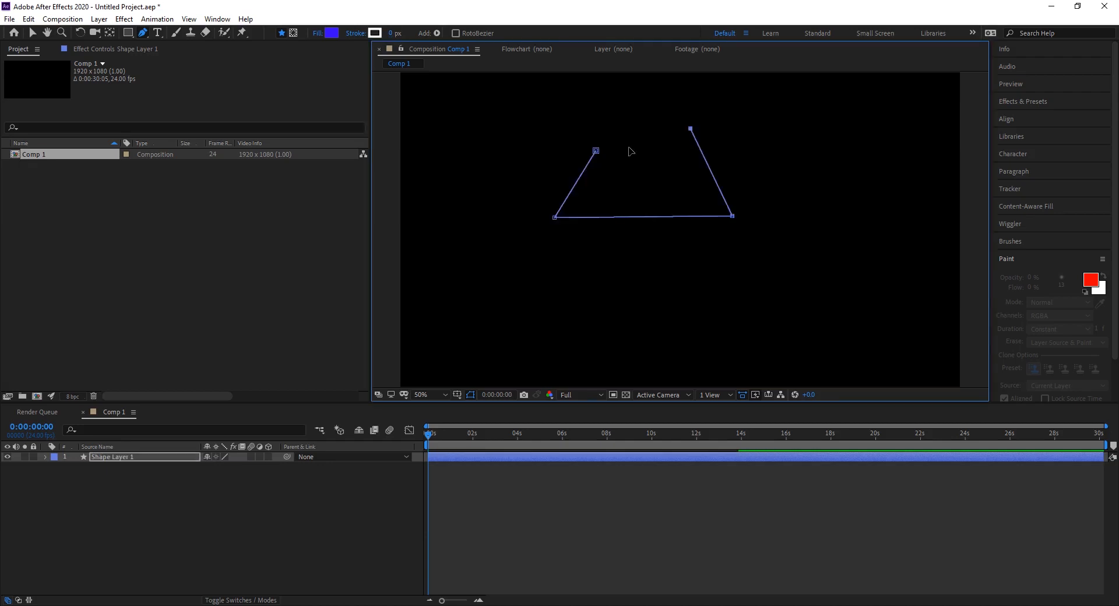
left_click(597, 152)
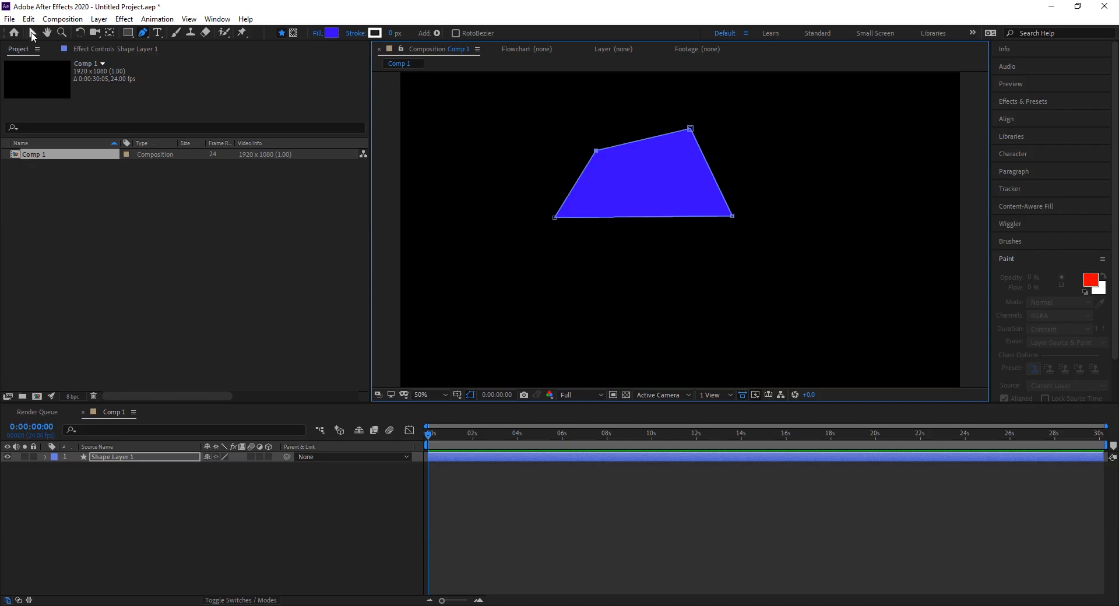
left_click(32, 34)
left_click(252, 495)
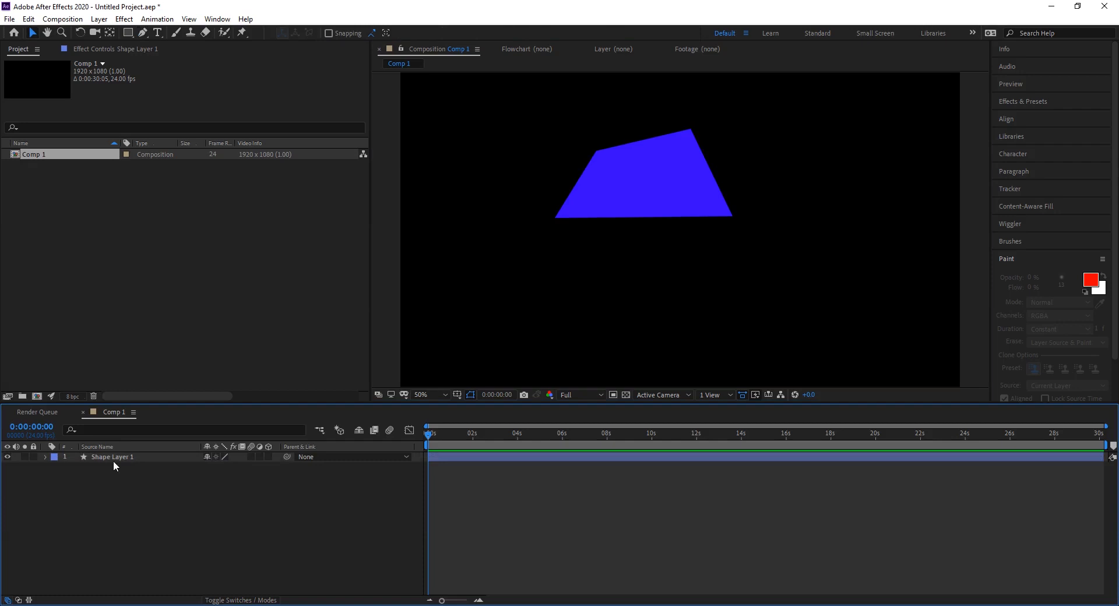
left_click(99, 455)
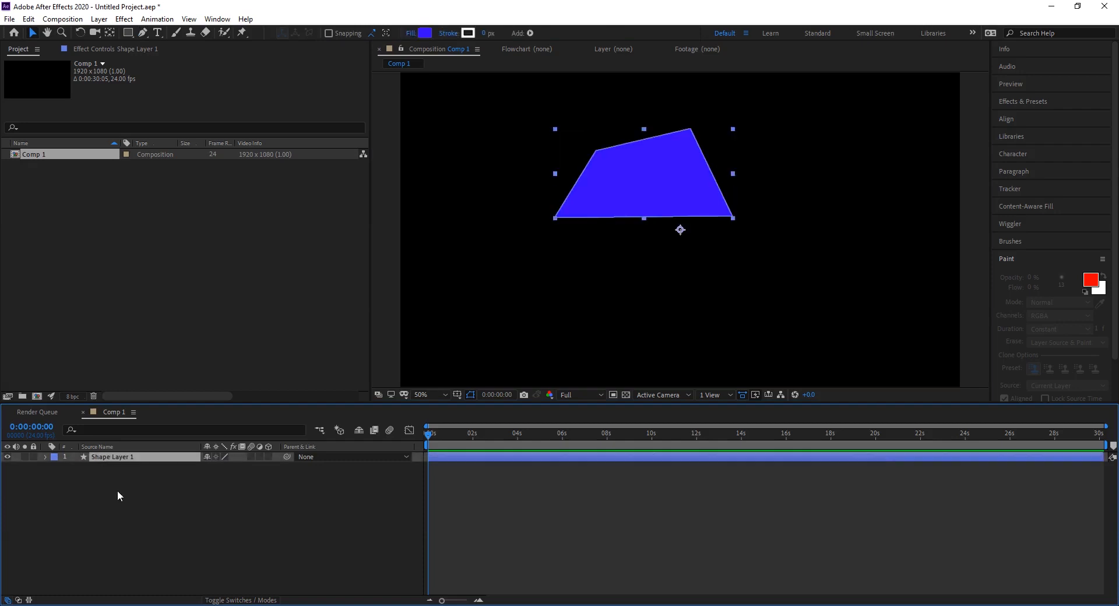
left_click(122, 495)
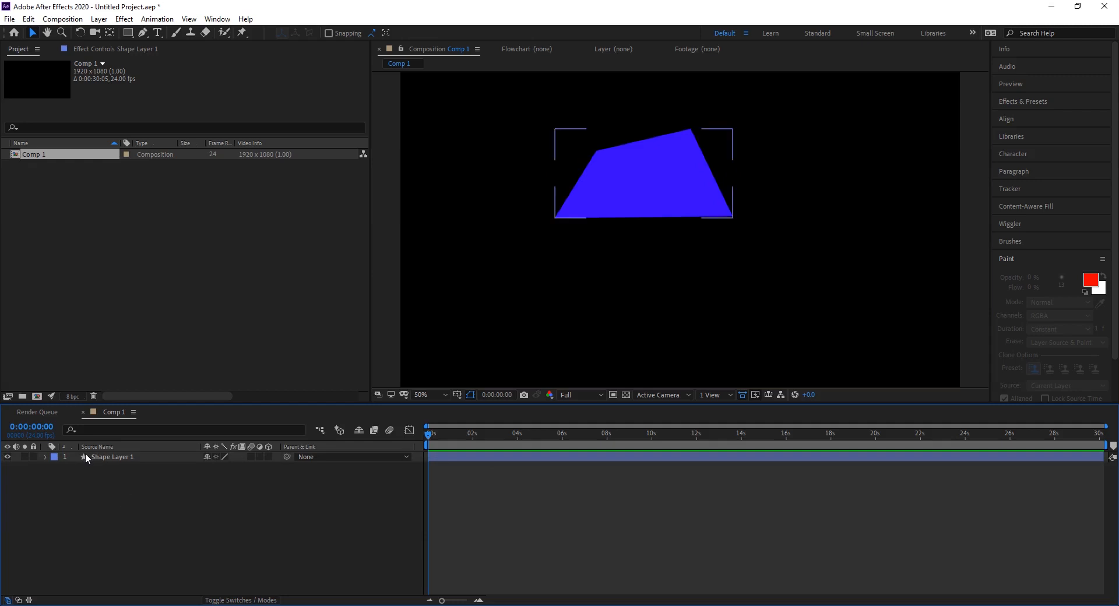
left_click(110, 457)
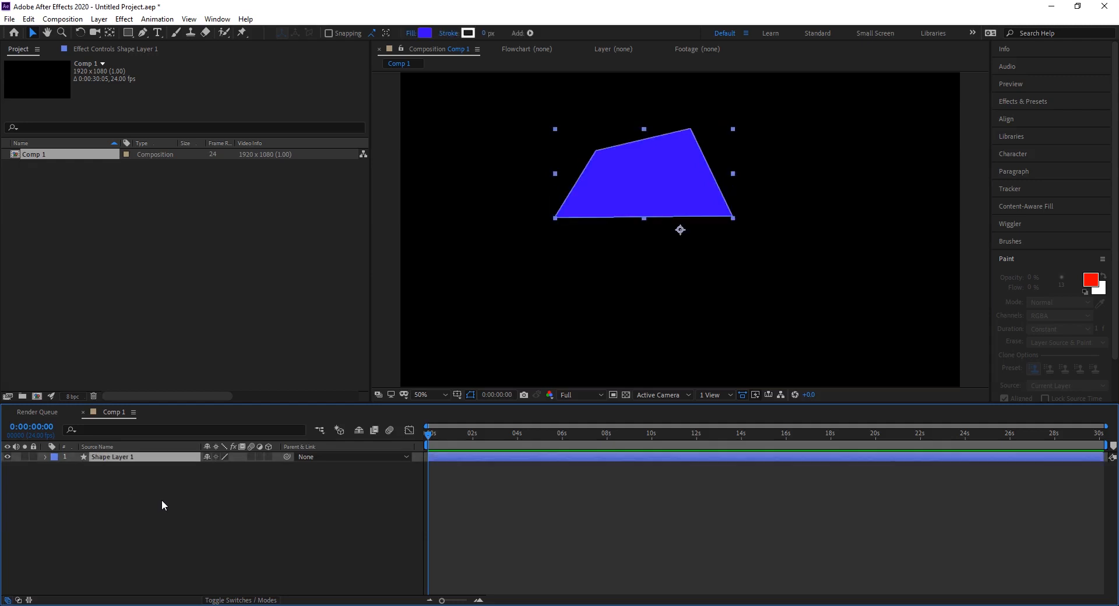
left_click(162, 498)
left_click(116, 455)
left_click(275, 487)
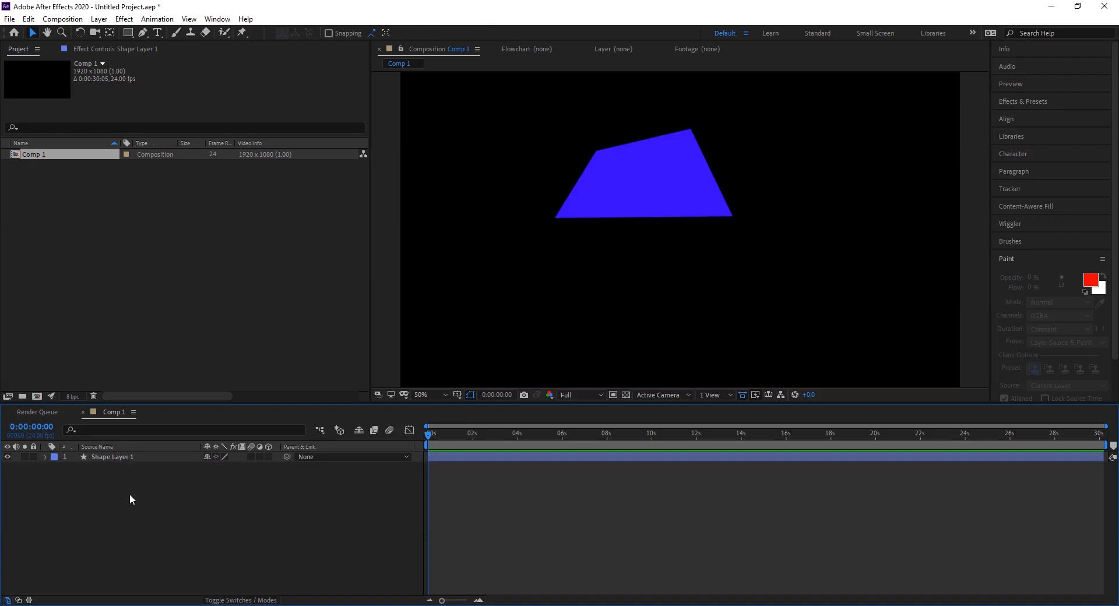
Duplicate Shape Layer 1 and clear the layer selection
left_click(115, 457)
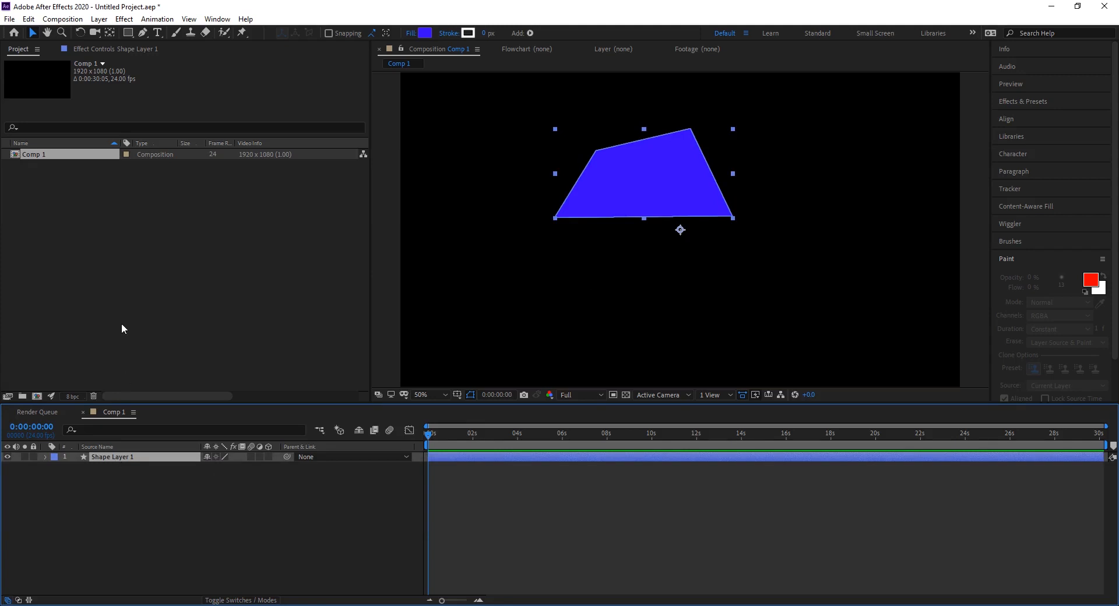
left_click(28, 18)
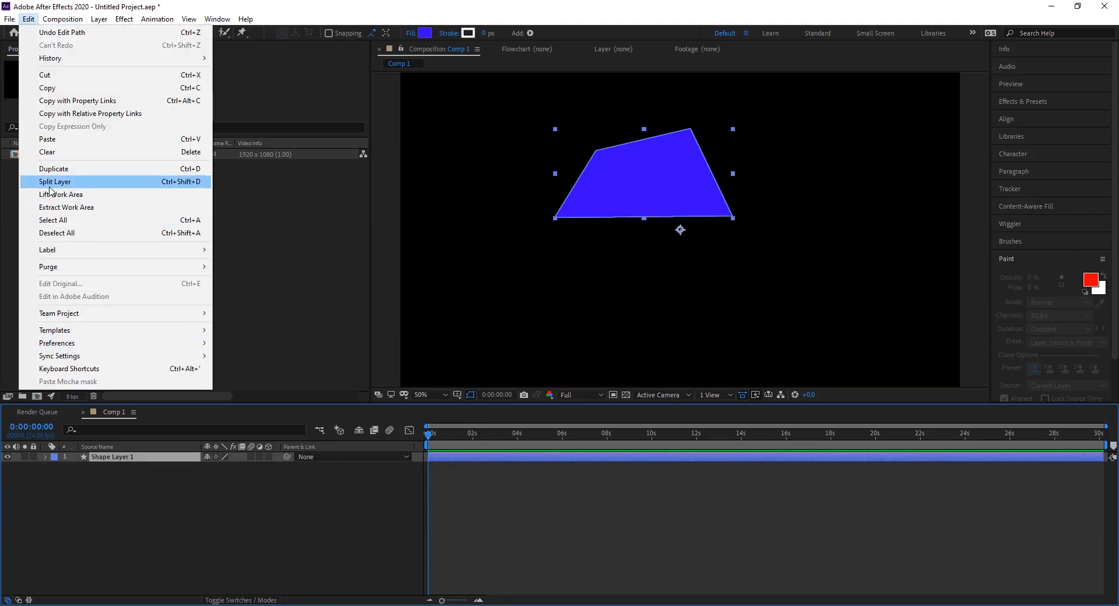
left_click(53, 169)
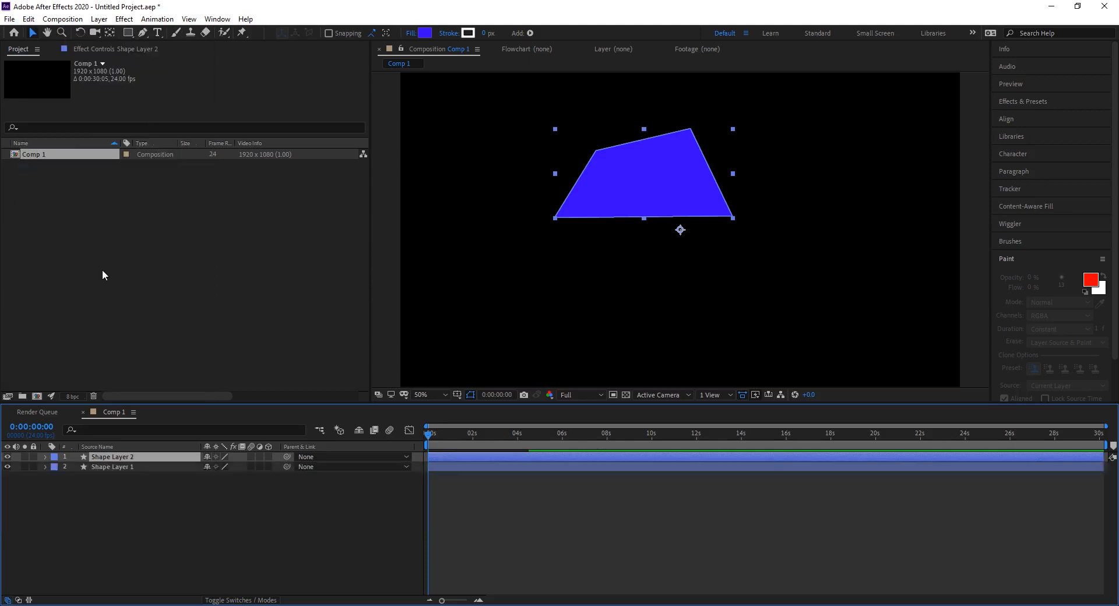
left_click(141, 523)
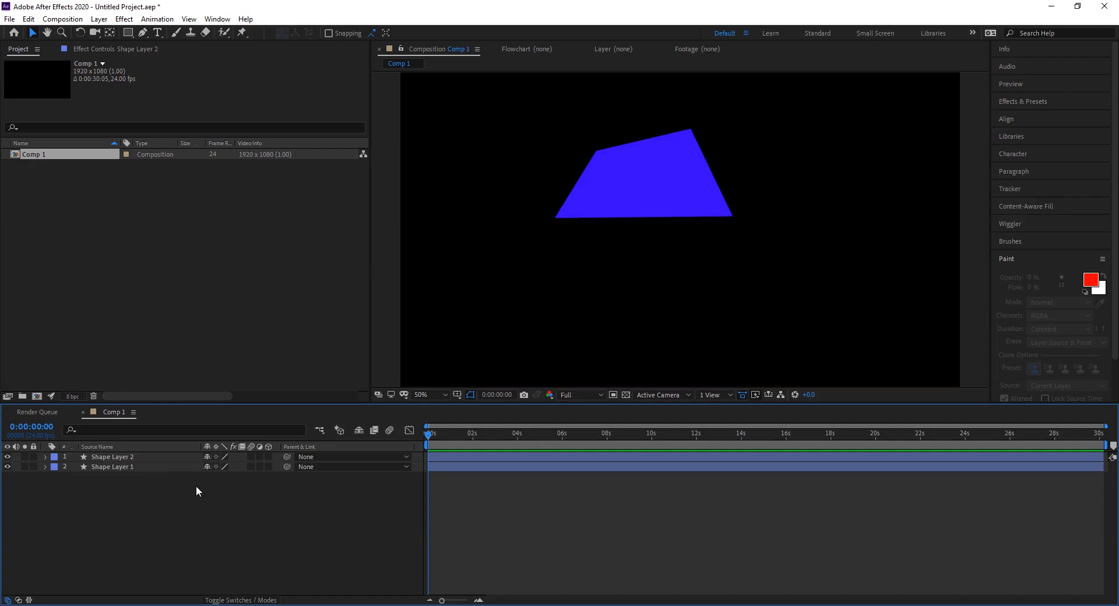
Show the blending mode and track matte columns for the timeline layers
left_click(153, 466)
left_click(78, 492)
left_click(236, 600)
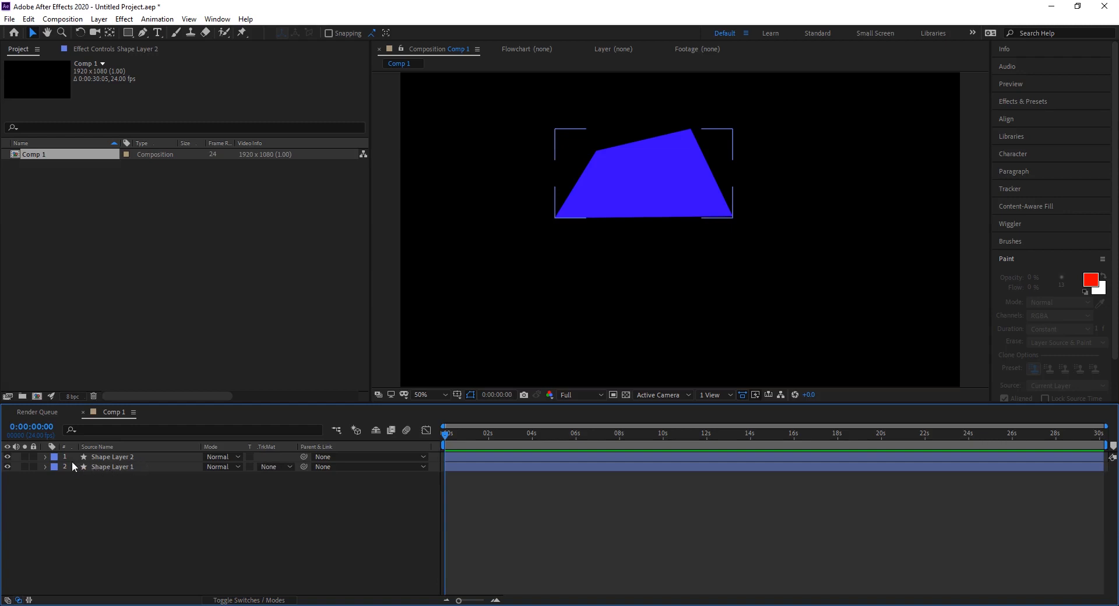
Rename the duplicated layer, Shape Layer 2, as "Shape - Mask"
left_click(113, 456)
right_click(113, 457)
left_click(127, 459)
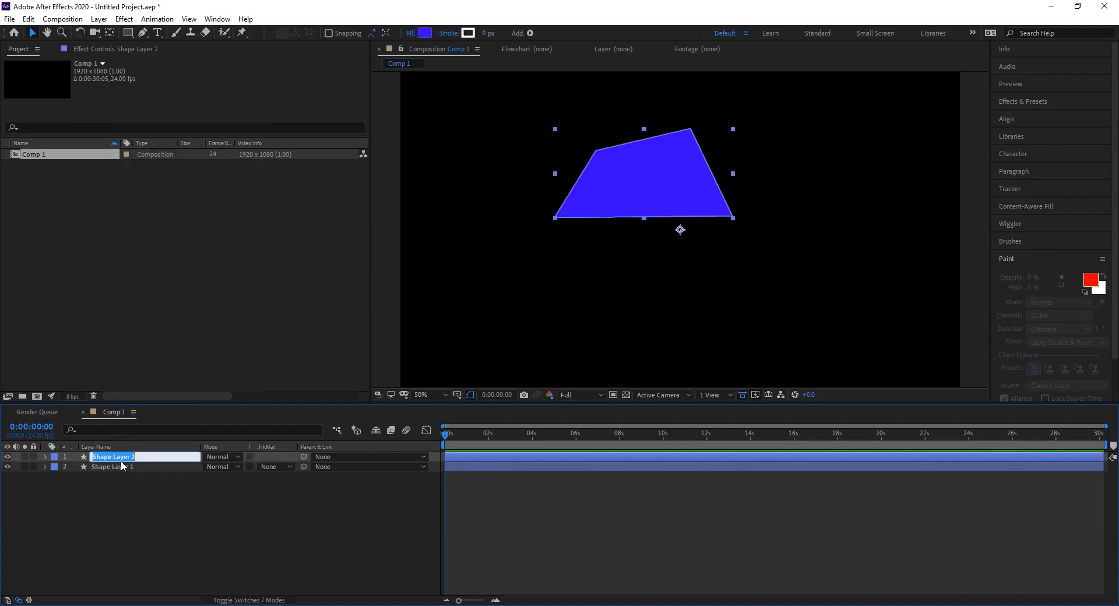
left_click(114, 457)
left_click_drag(114, 456, 179, 461)
type("-")
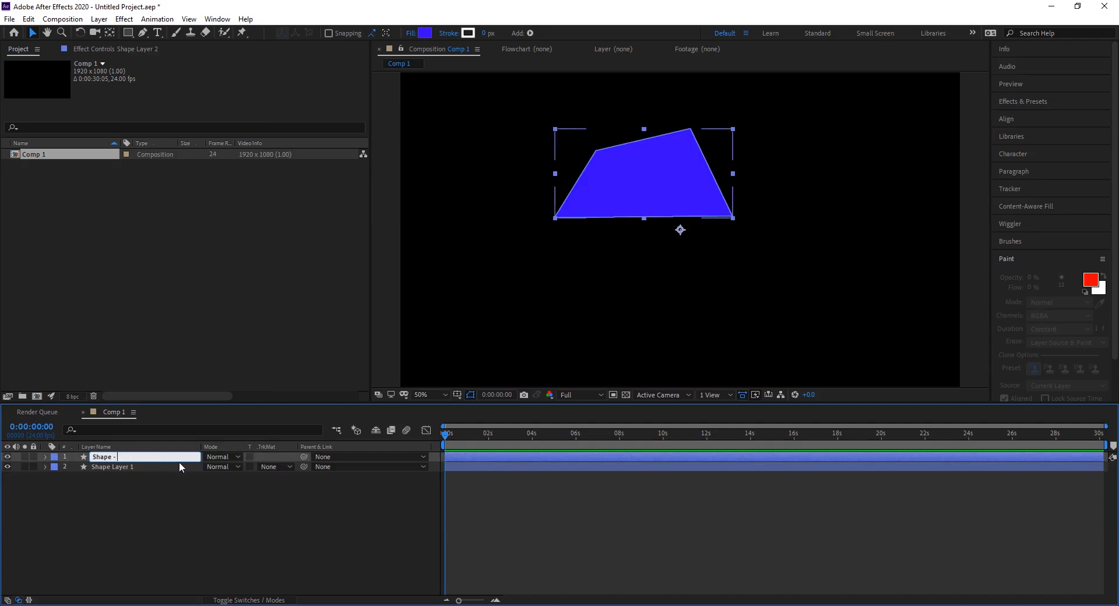
type(" Mask")
key("Return")
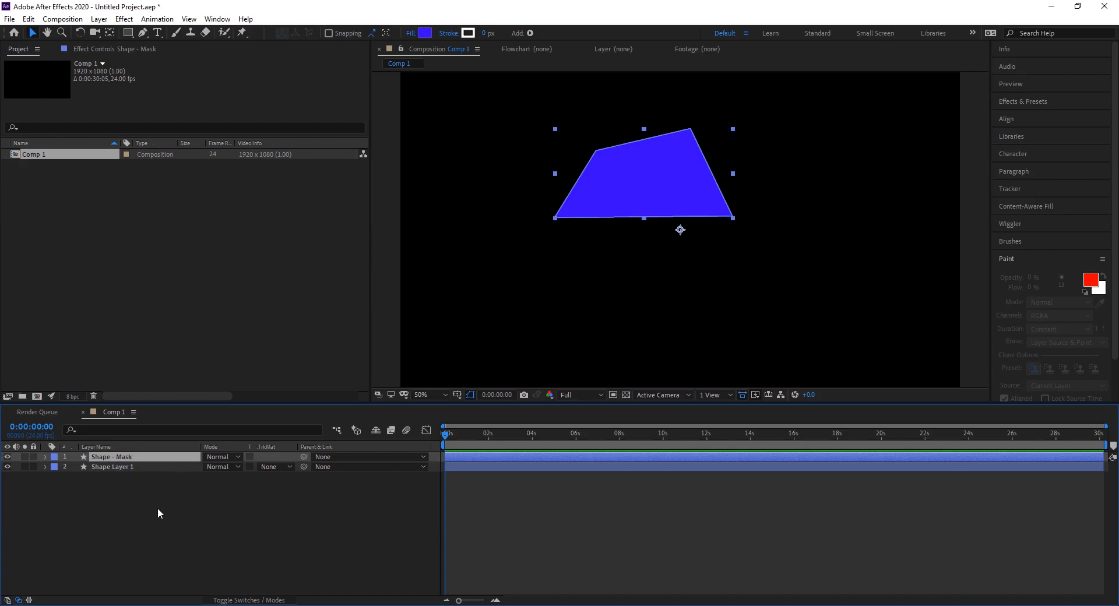
Apply Alpha Matte "Shape - Mask" to Shape Layer 1, then change its track matte to Alpha Inverted Matte "Shape - Mask"
left_click(278, 466)
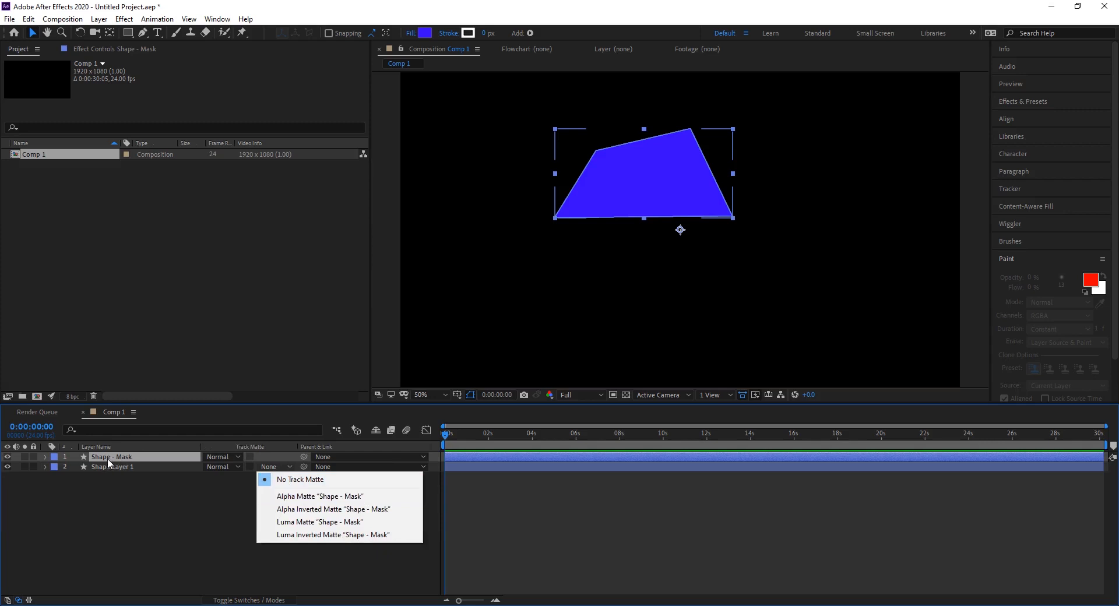
left_click(341, 500)
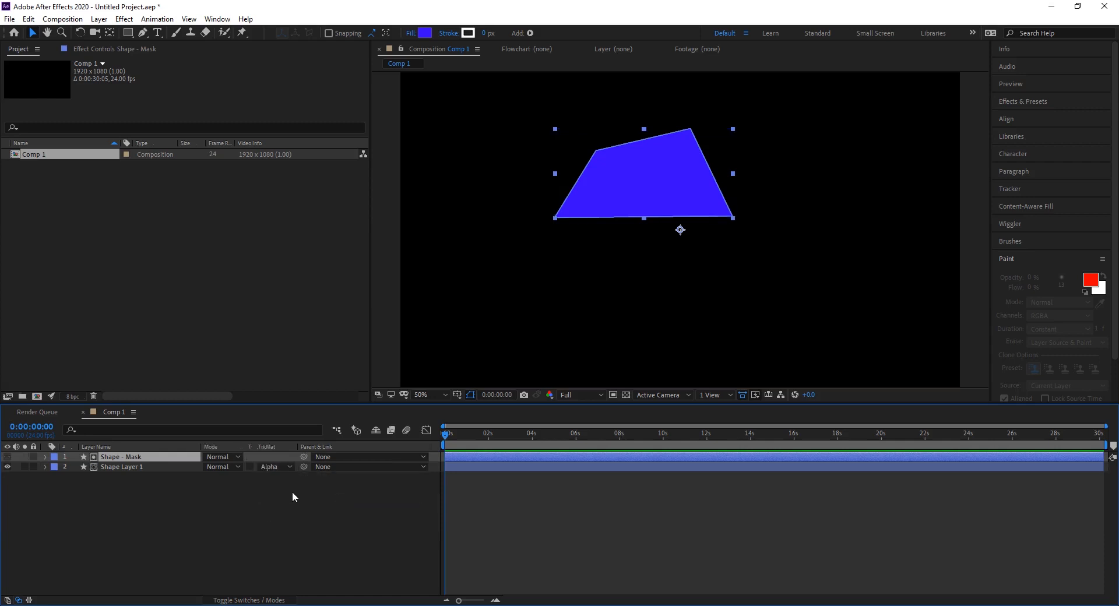
left_click(288, 466)
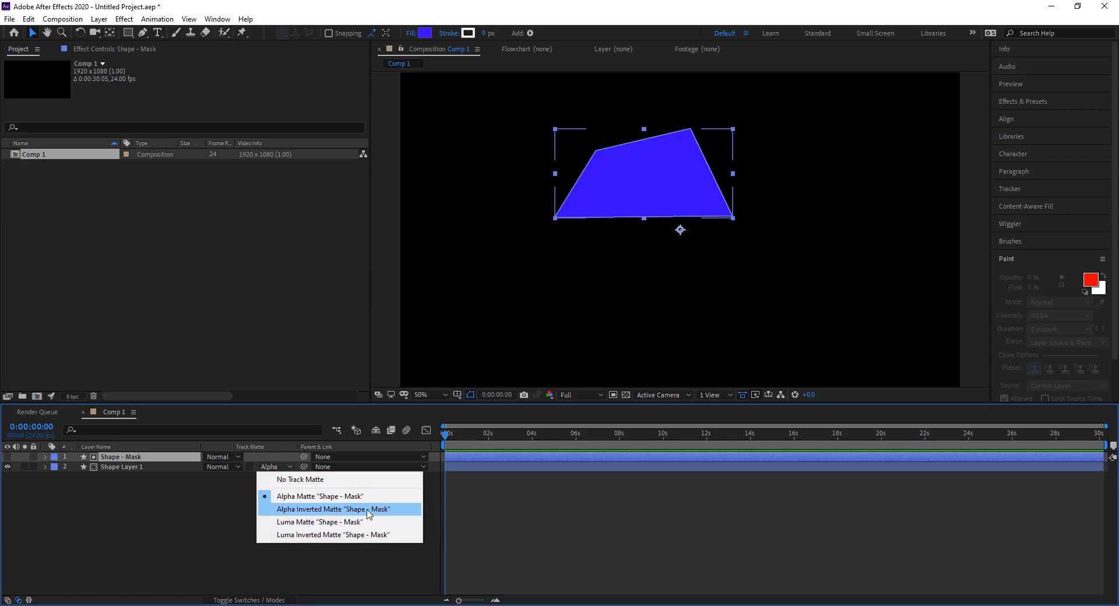
left_click(327, 509)
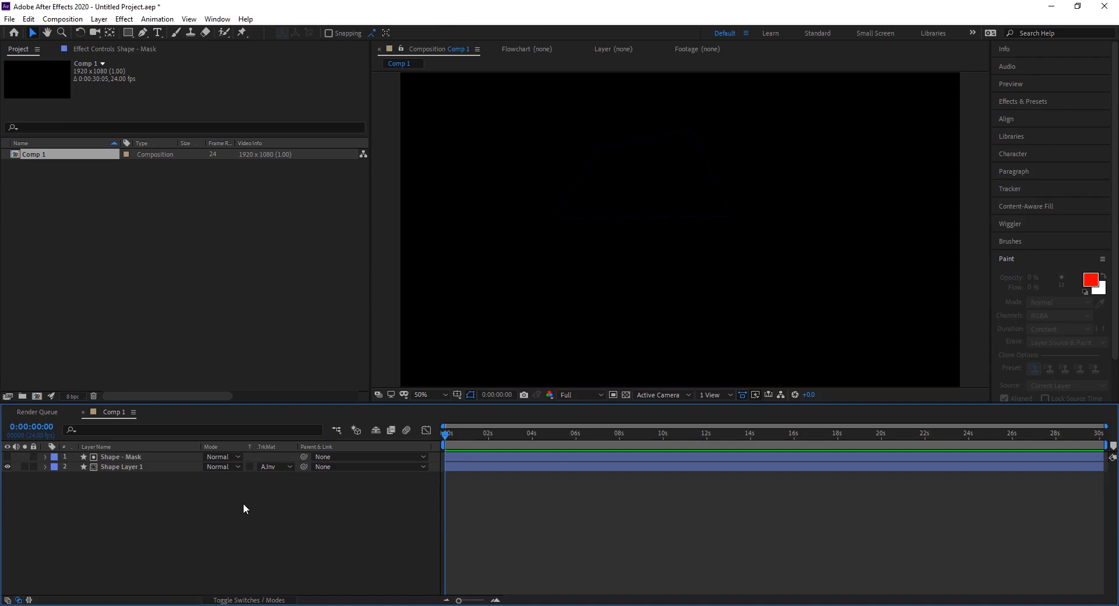
Toggle Shape Layer 1's visibility off and on, and compare its outline with that of the Shape - Mask layer
left_click(7, 467)
left_click(8, 466)
left_click(7, 467)
left_click(8, 467)
left_click(115, 467)
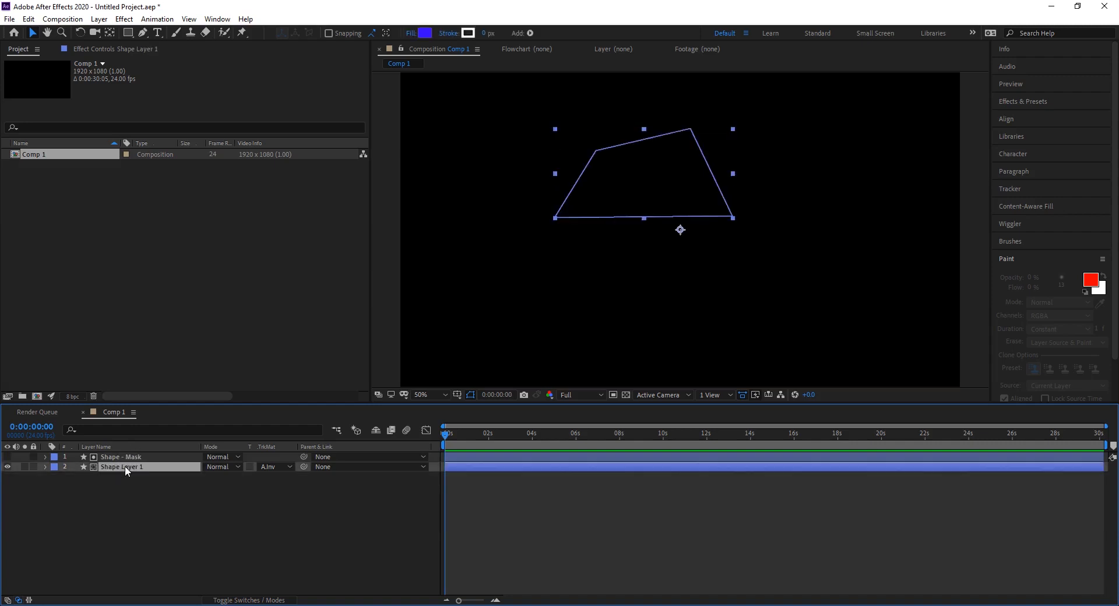
left_click(132, 458)
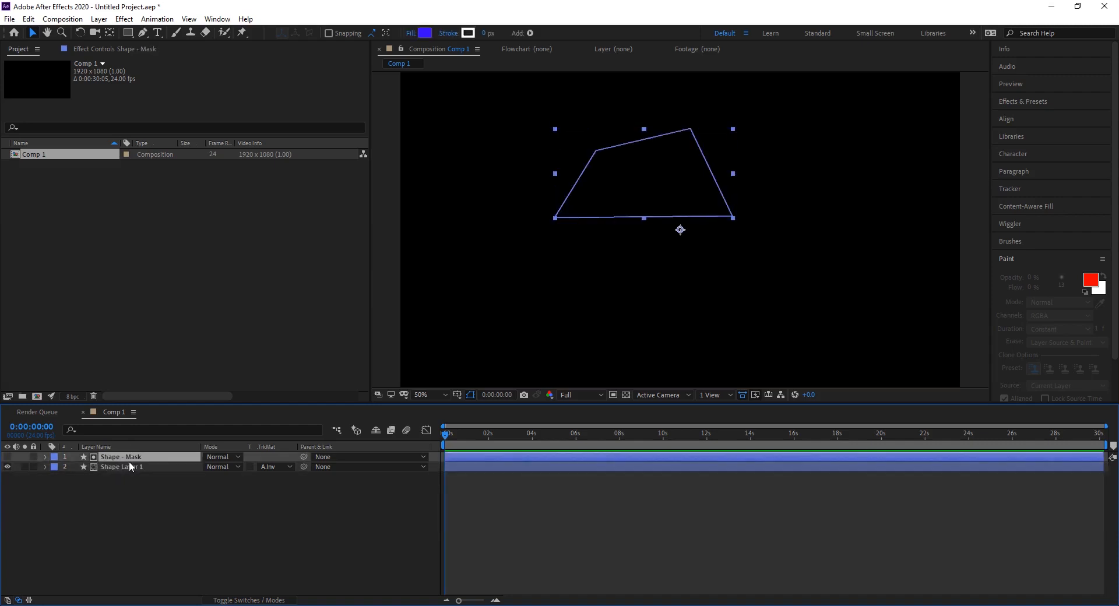
Move the Shape - Mask layer diagonally down and to the right so that it only partly covers Shape Layer 1
left_click(131, 466)
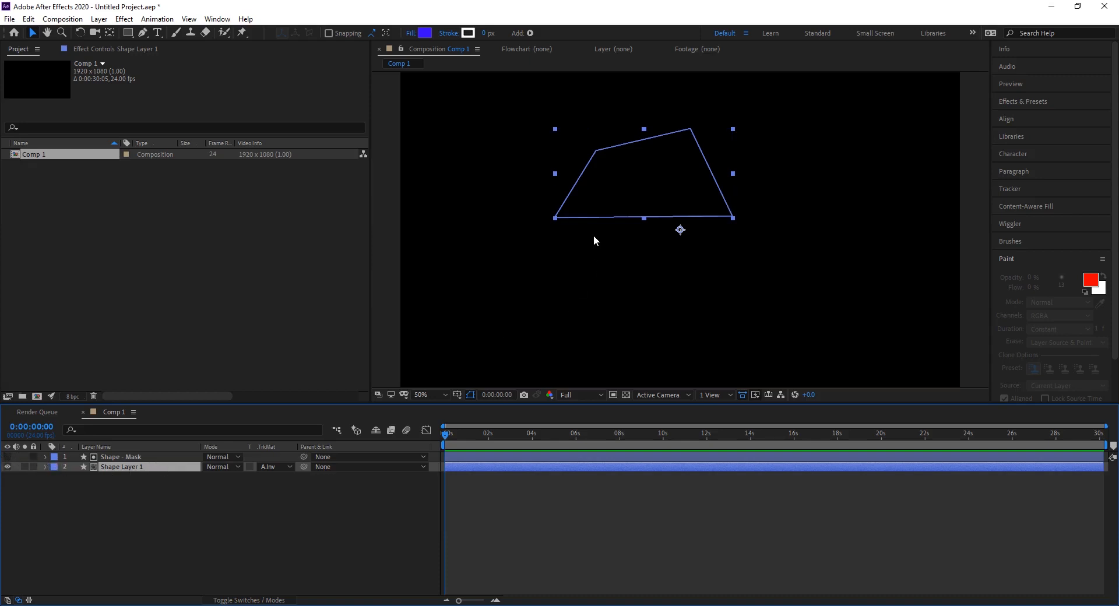
left_click(133, 458)
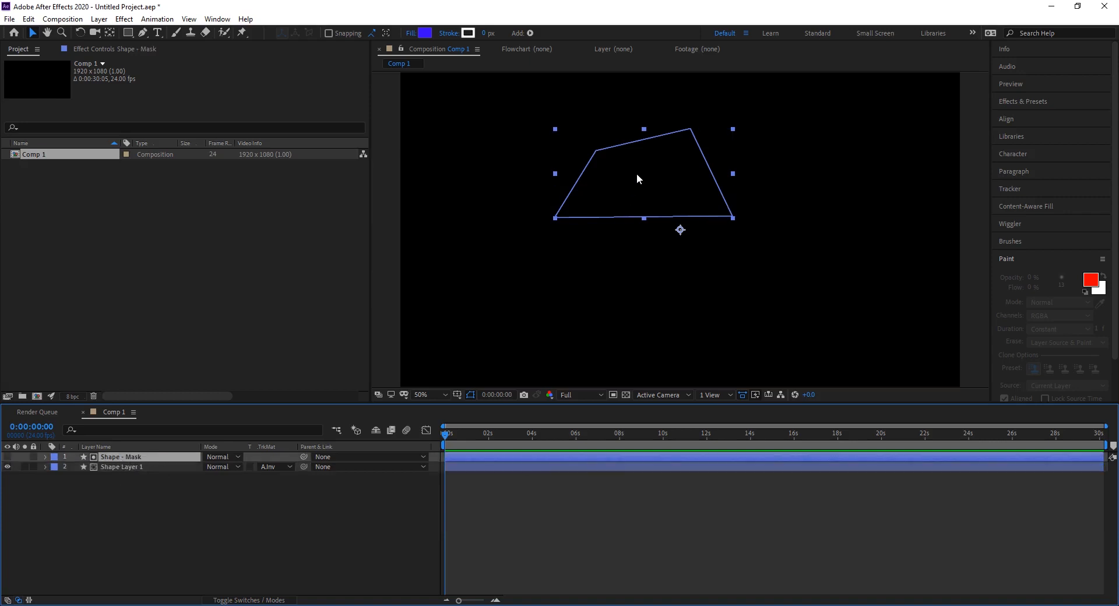
key("slash")
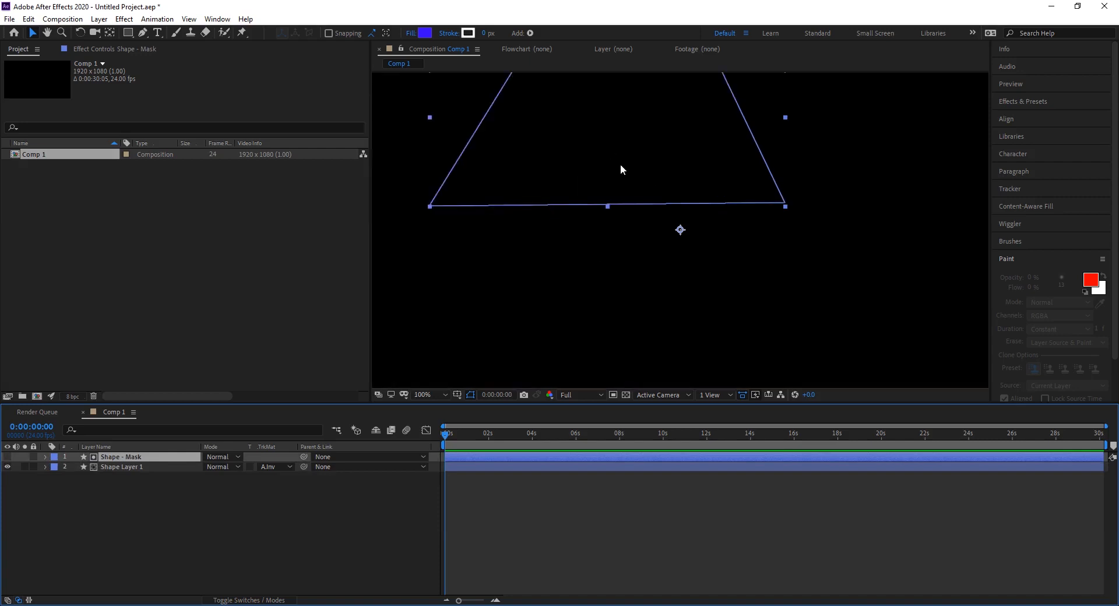
left_click_drag(623, 186, 769, 249)
key("v")
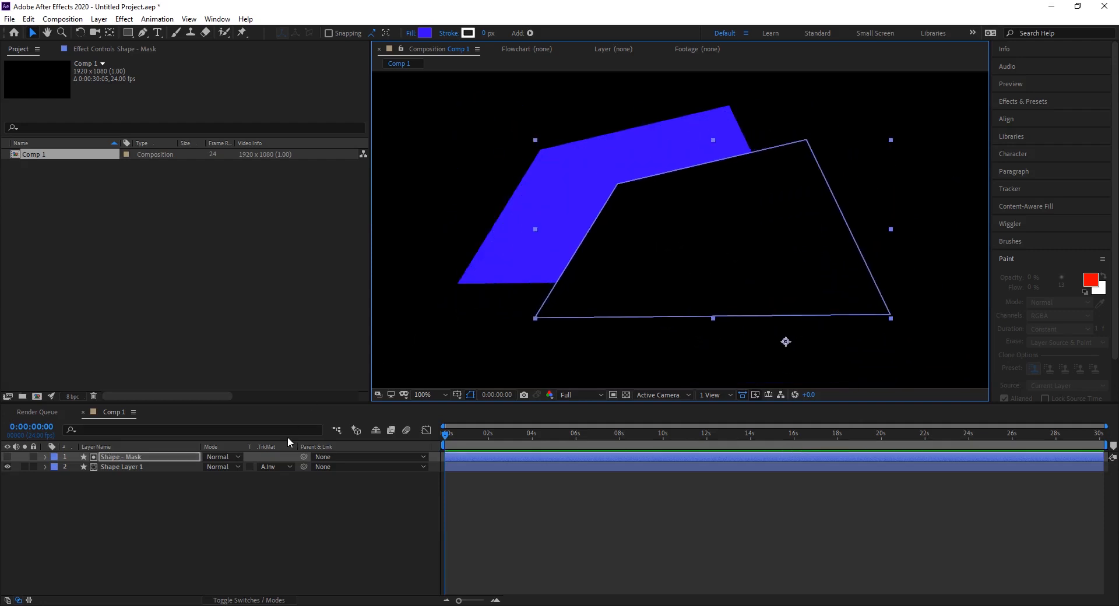
Change Shape Layer 1's track matte to Alpha Matte "Shape - Mask" and move the mask layer diagonally up and to the left
left_click(272, 466)
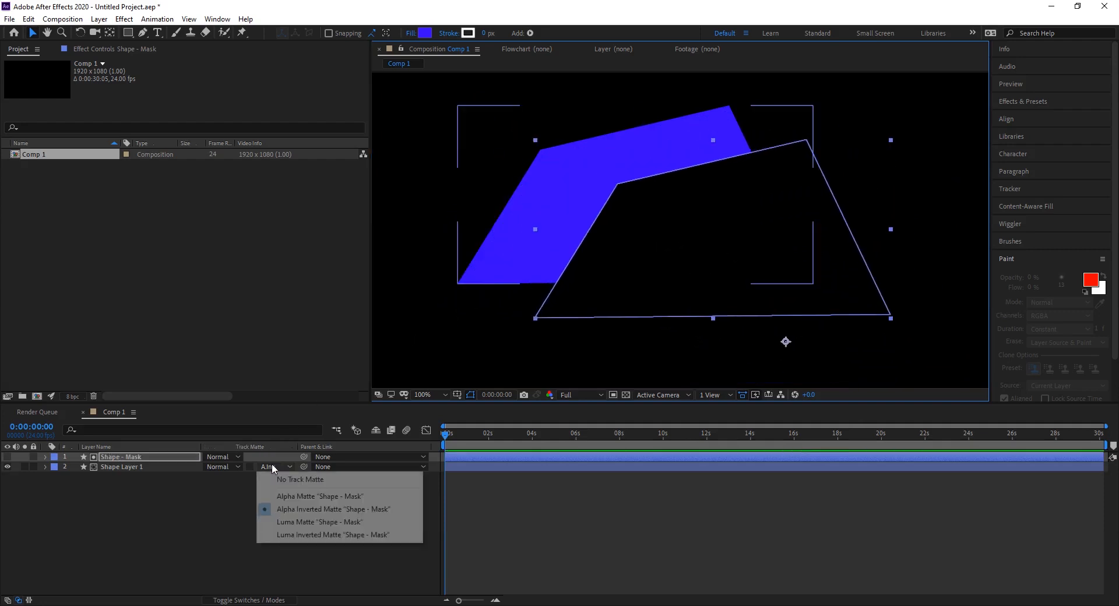
left_click(291, 497)
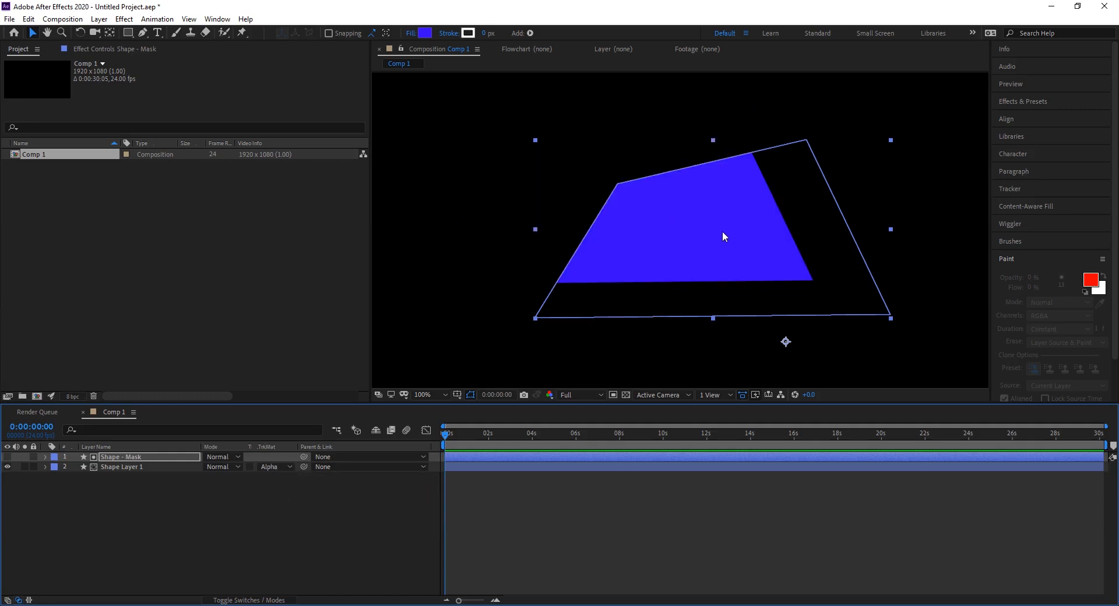
left_click_drag(722, 230, 607, 174)
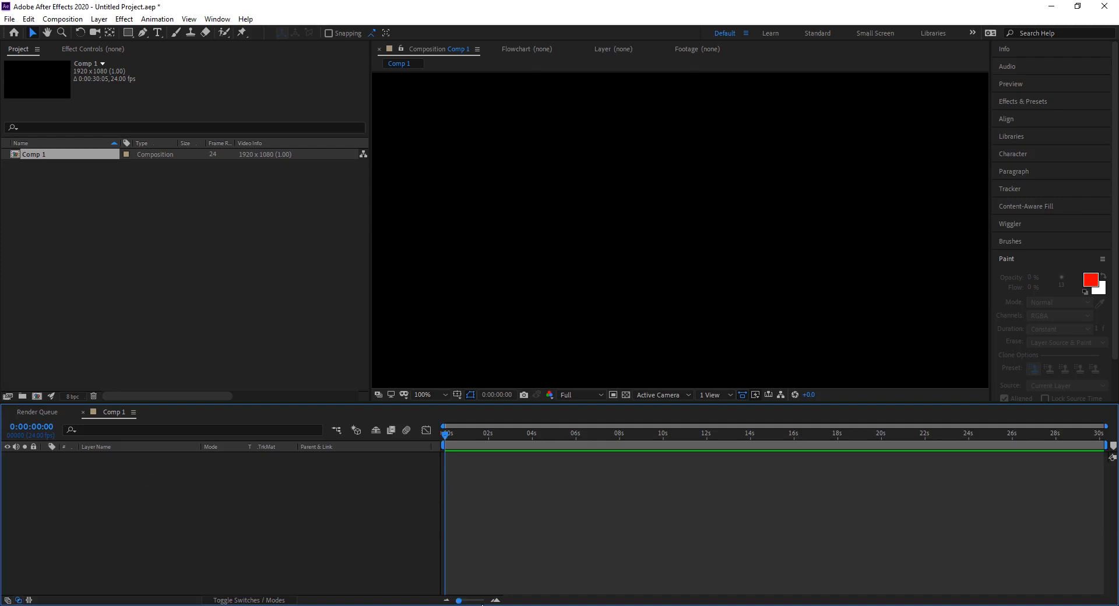
Import BG-2.png, BG-3.png, Curb.png and sky.png from the file explorer folder into the project
key("alt+Tab")
left_click_drag(828, 262, 283, 272)
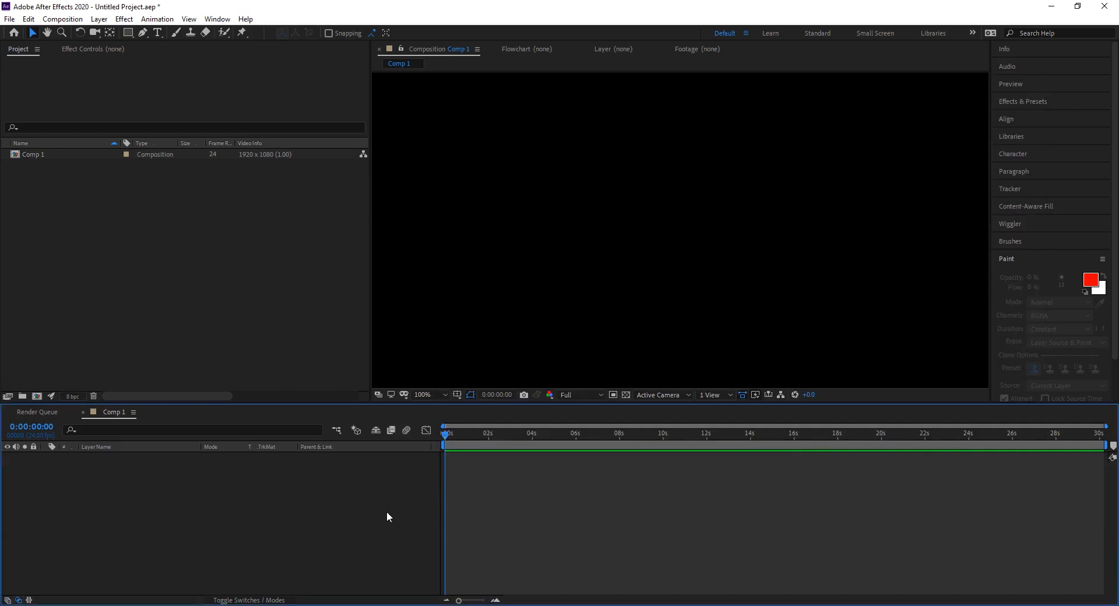
key("alt+Tab")
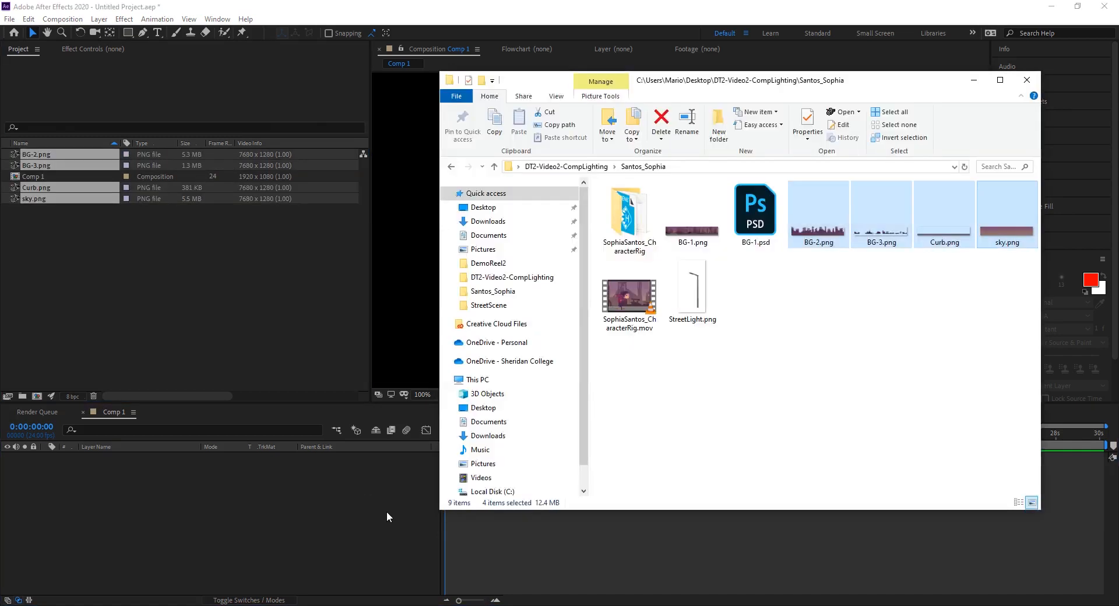
left_click(112, 85)
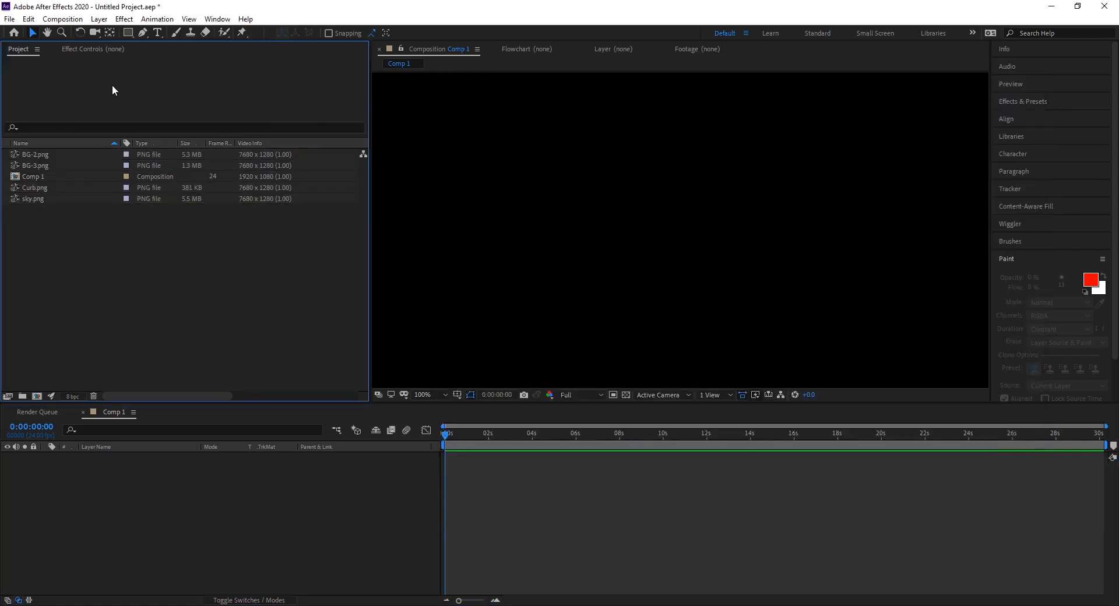
Import the character animation frames as a PNG sequence, starting from final-0001.png in the frames folder
left_click(10, 20)
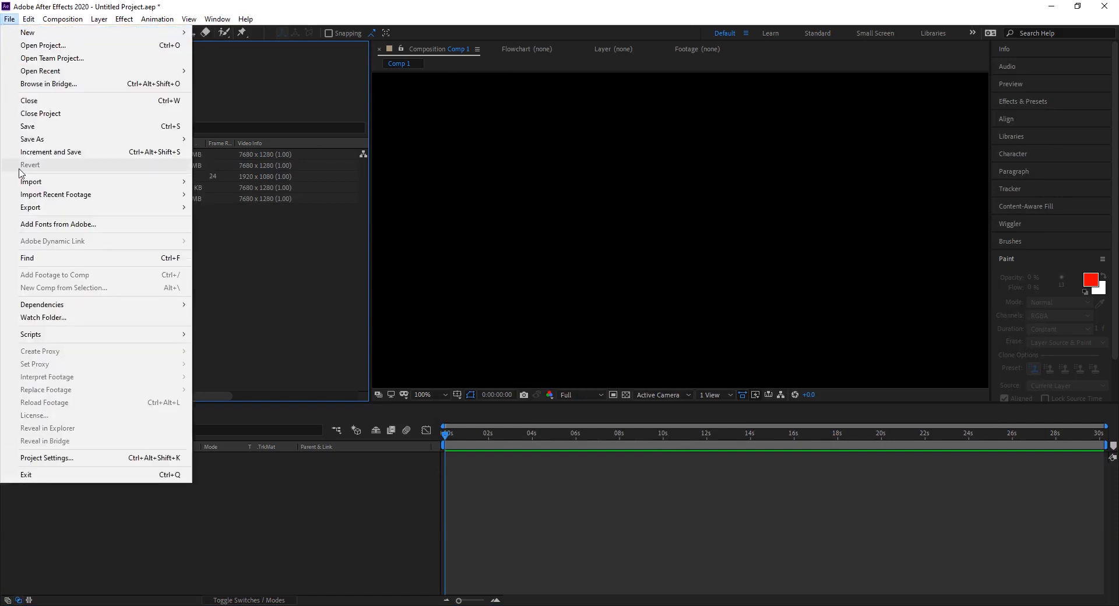
mouse_move(35, 181)
left_click(281, 180)
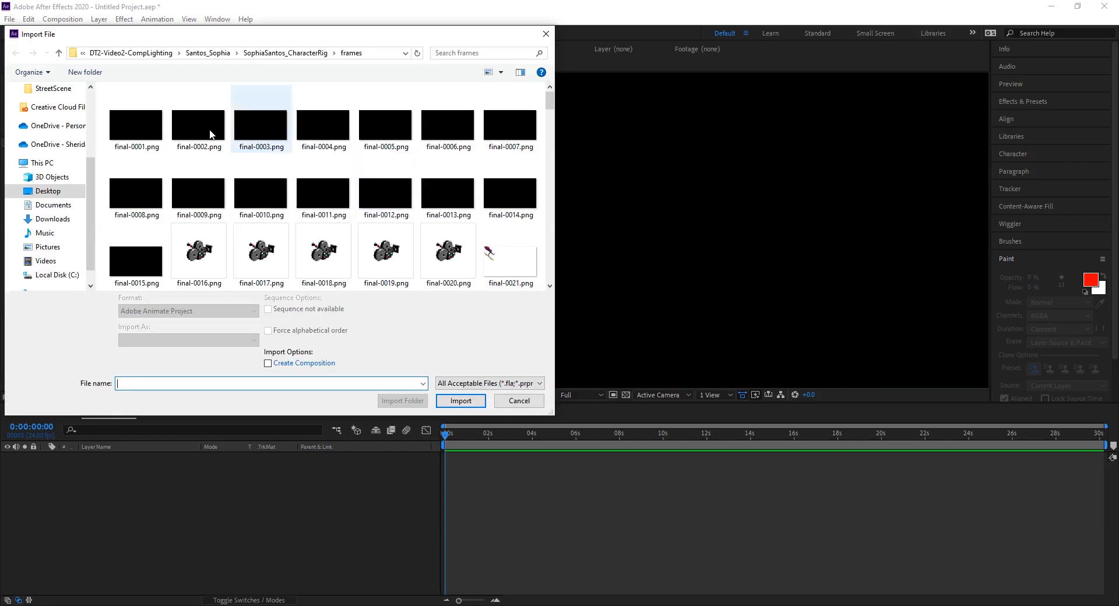
left_click(135, 125)
left_click(460, 401)
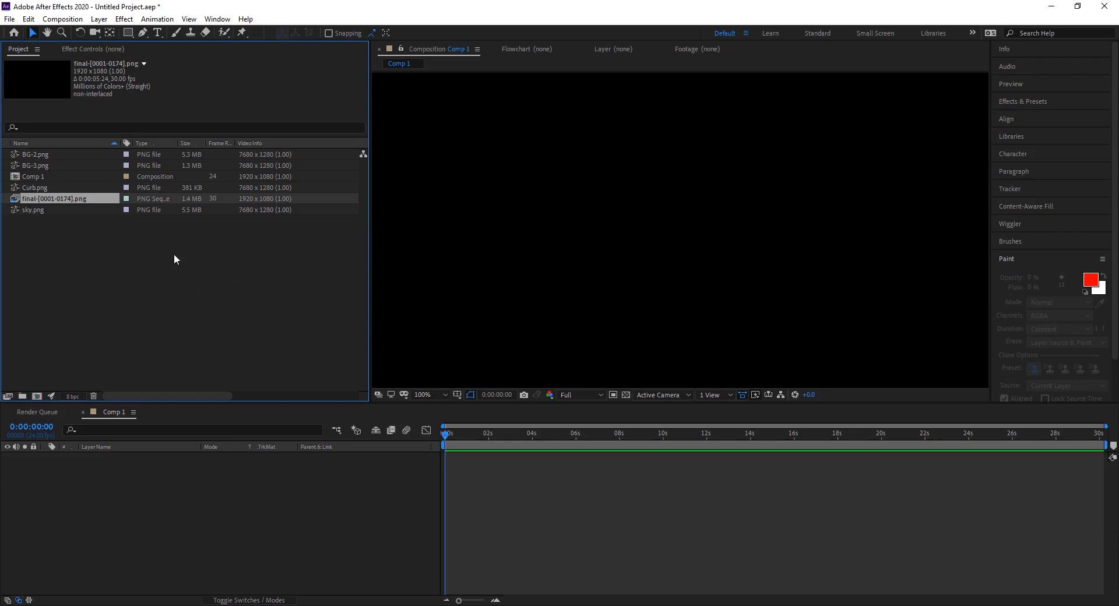
Preview the imported project items and create a new composition from sky.png
left_click(43, 155)
left_click(36, 165)
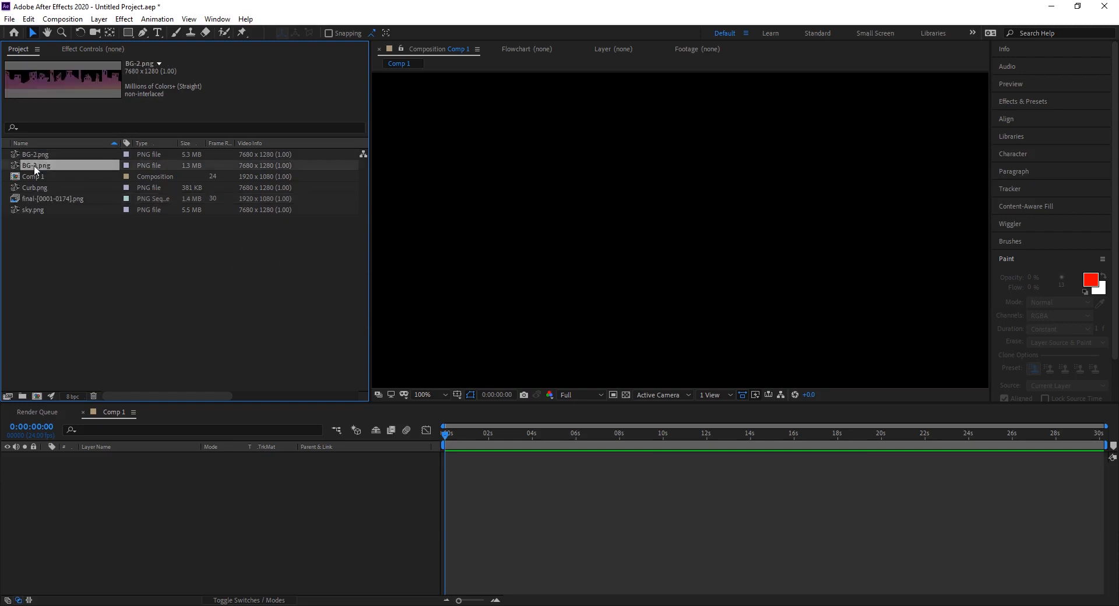
left_click(38, 177)
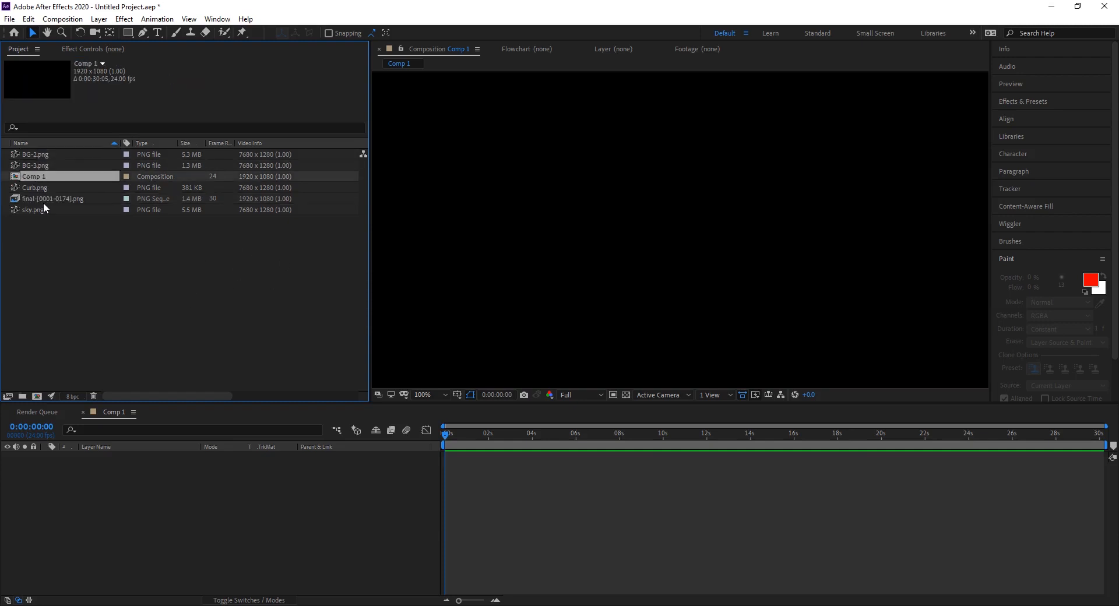
left_click(39, 198)
left_click(33, 210)
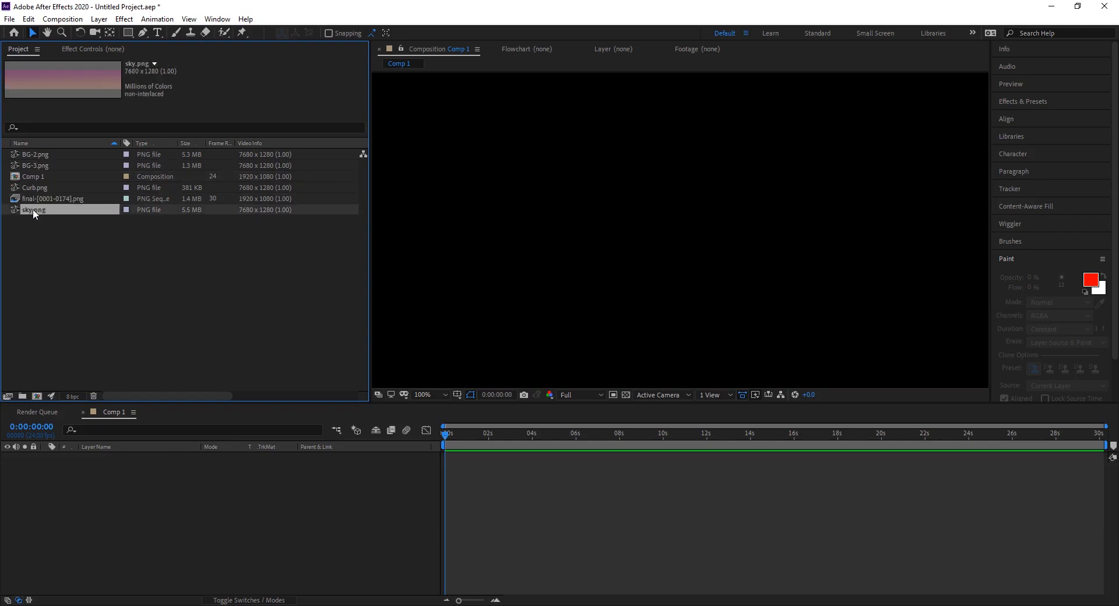
right_click(33, 209)
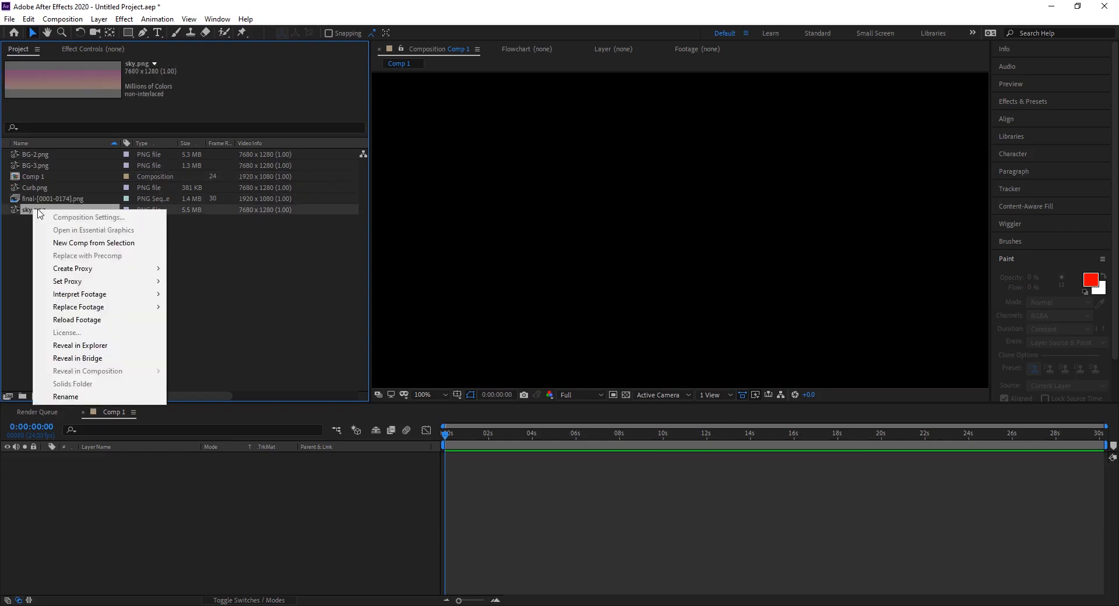
left_click(19, 221)
right_click(36, 210)
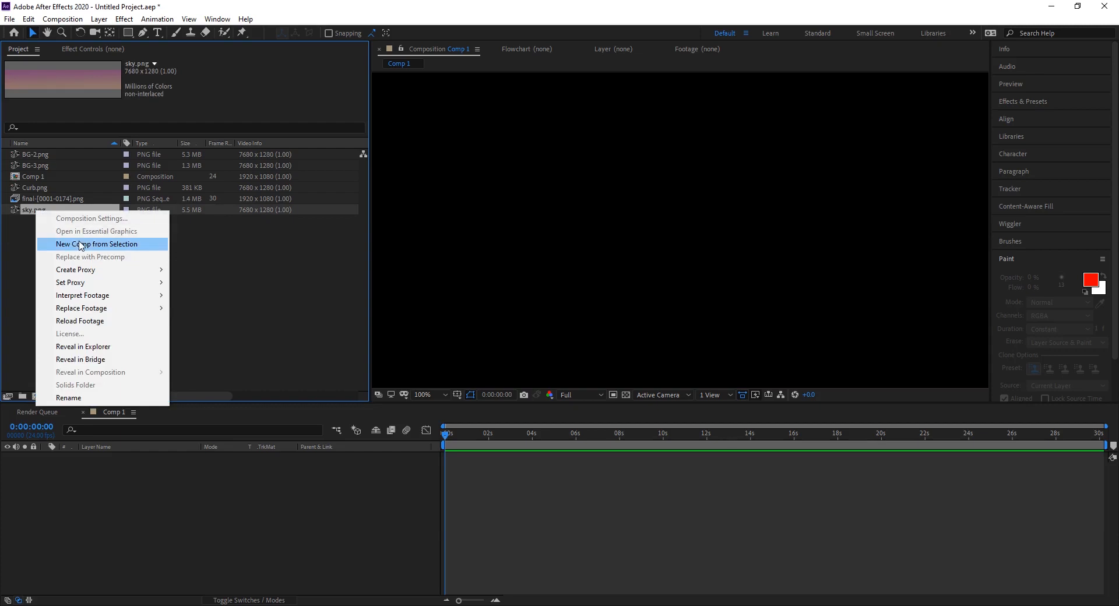
left_click(147, 245)
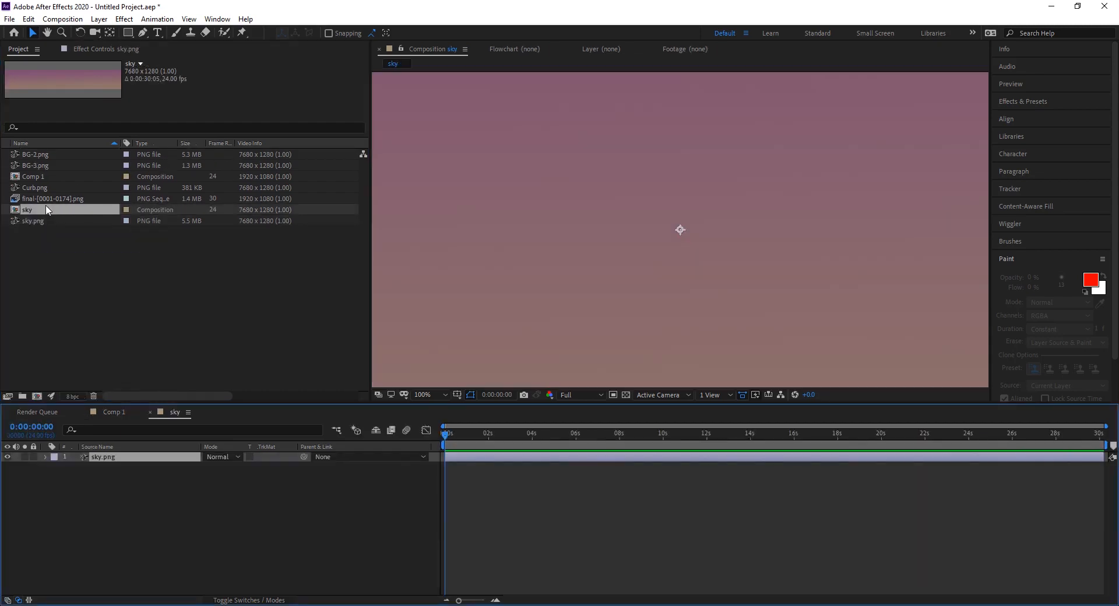
Rename the sky composition as "Comp - World"
right_click(22, 209)
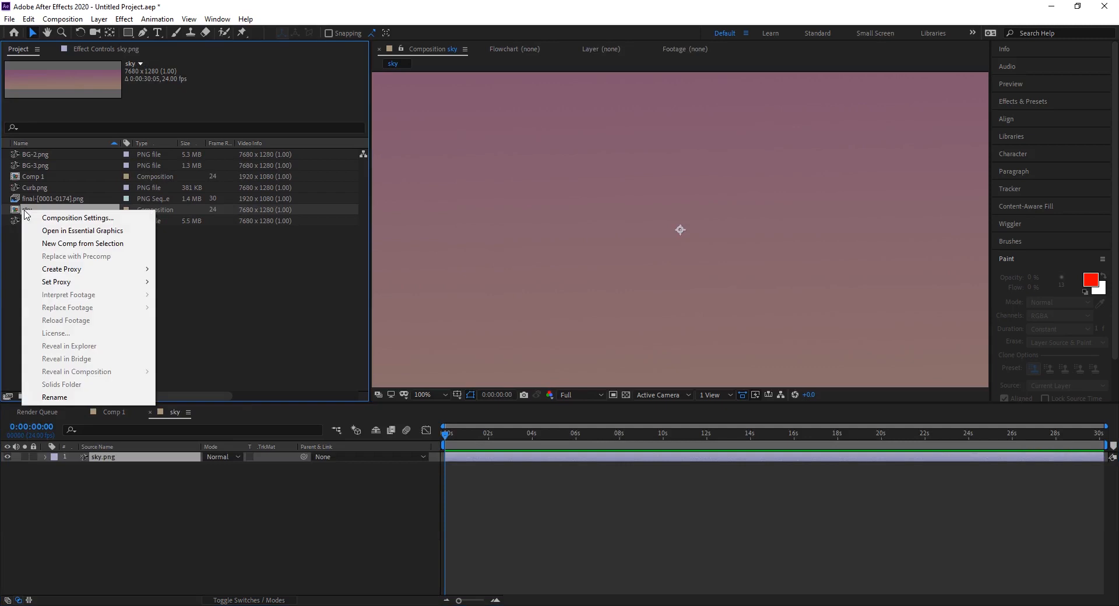
left_click(52, 397)
type("C")
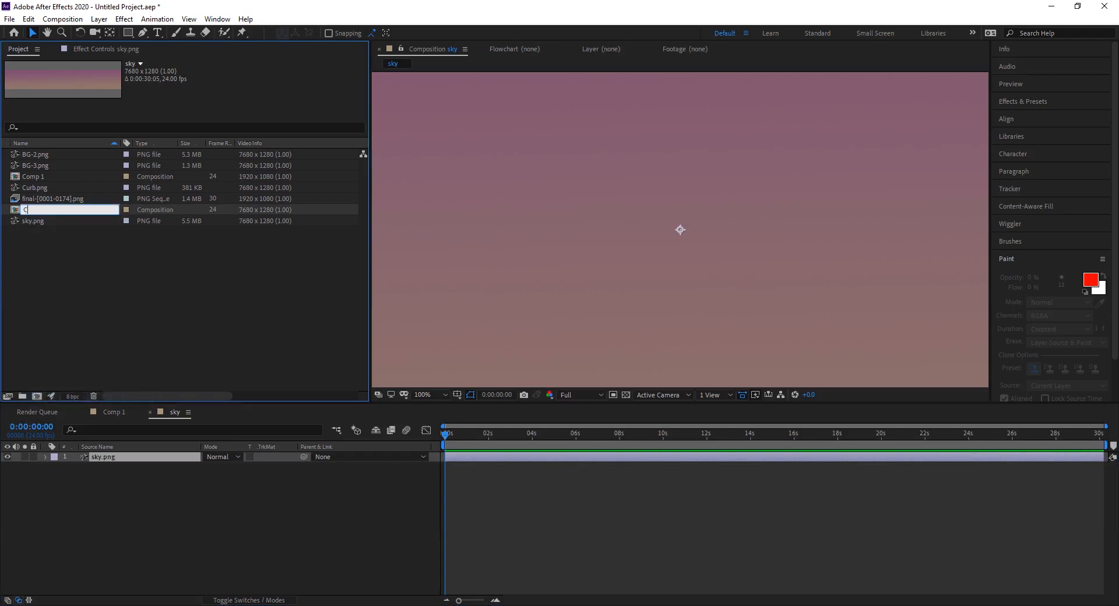
type("omp - World")
key("Return")
Stack BG-2.png, BG-3.png, Curb.png and the final-[0001-0174].png sequence, in that order, above sky.png in Comp - World
key("comma")
key("comma")
key("comma")
key("comma")
key("comma")
key("comma")
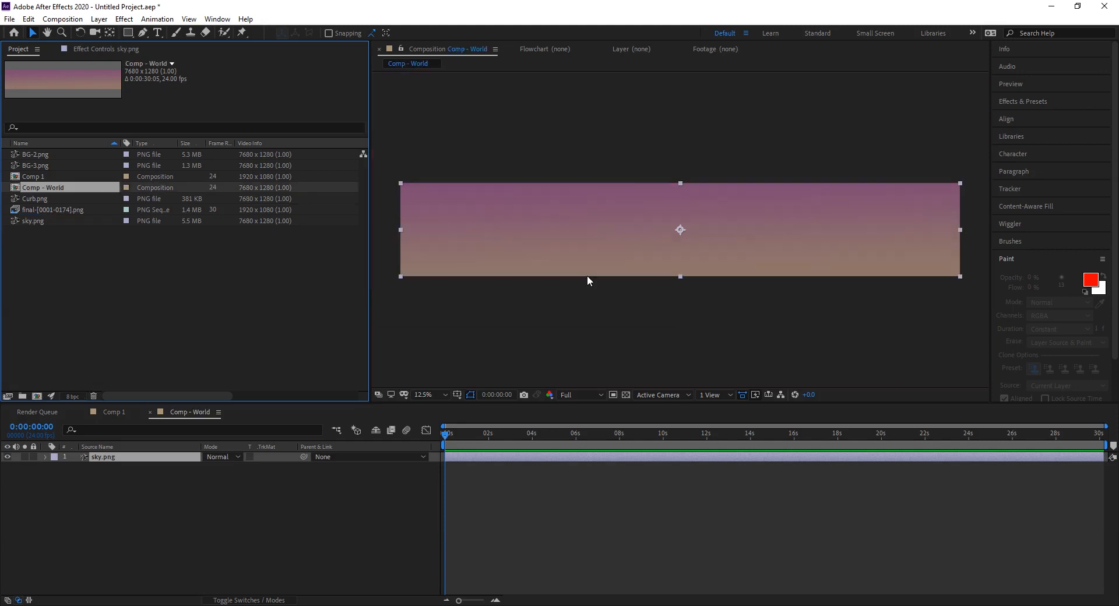
left_click_drag(14, 165, 95, 450)
left_click_drag(121, 459, 124, 460)
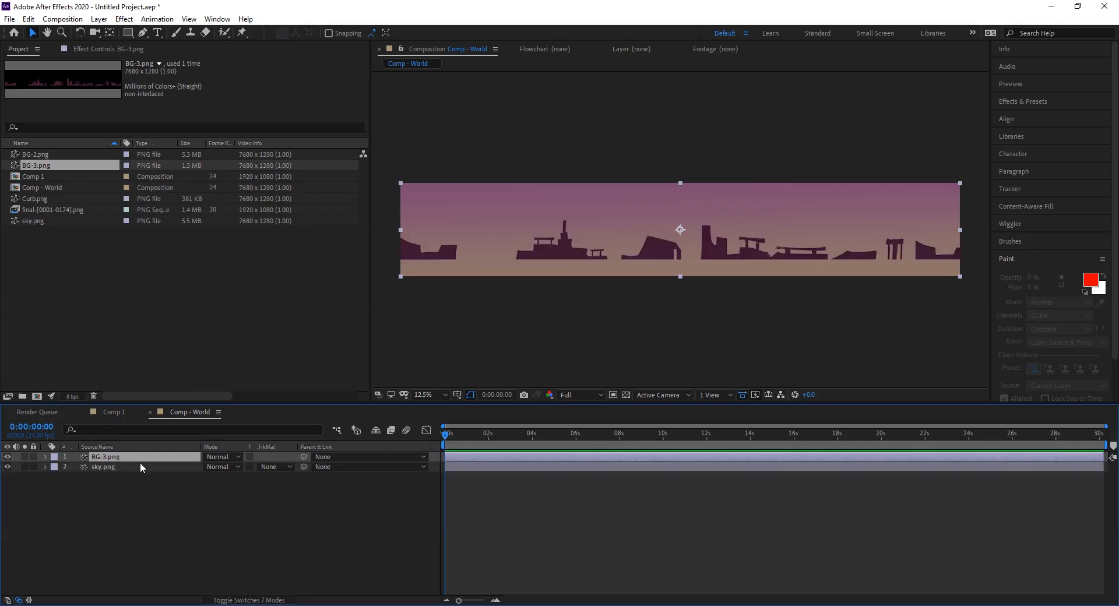
left_click_drag(32, 199, 124, 458)
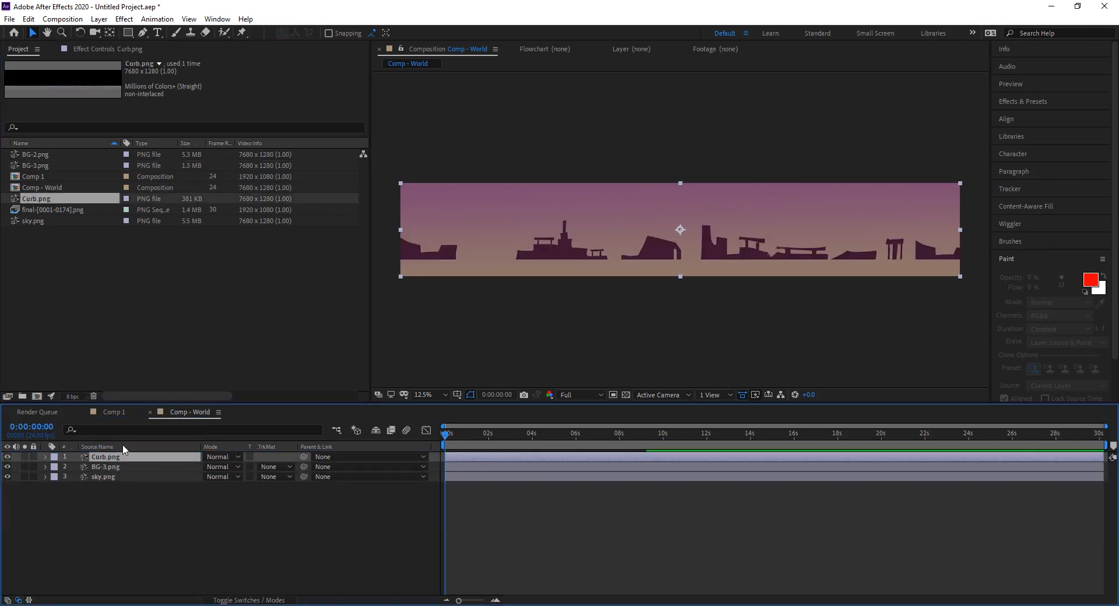
left_click(28, 167)
left_click_drag(32, 154, 125, 471)
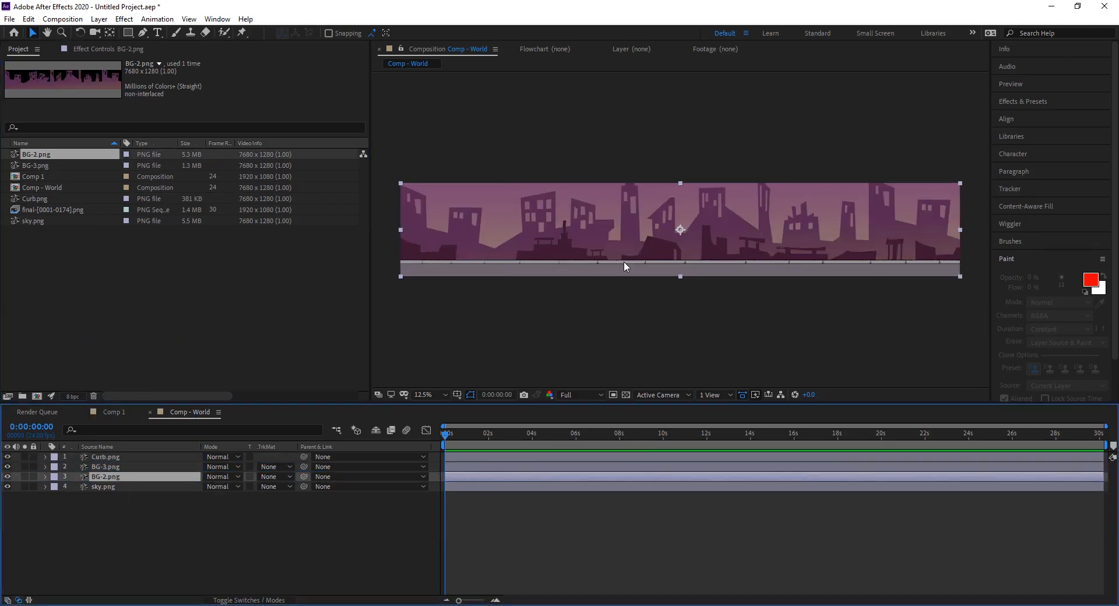
left_click(47, 200)
left_click_drag(48, 211, 121, 456)
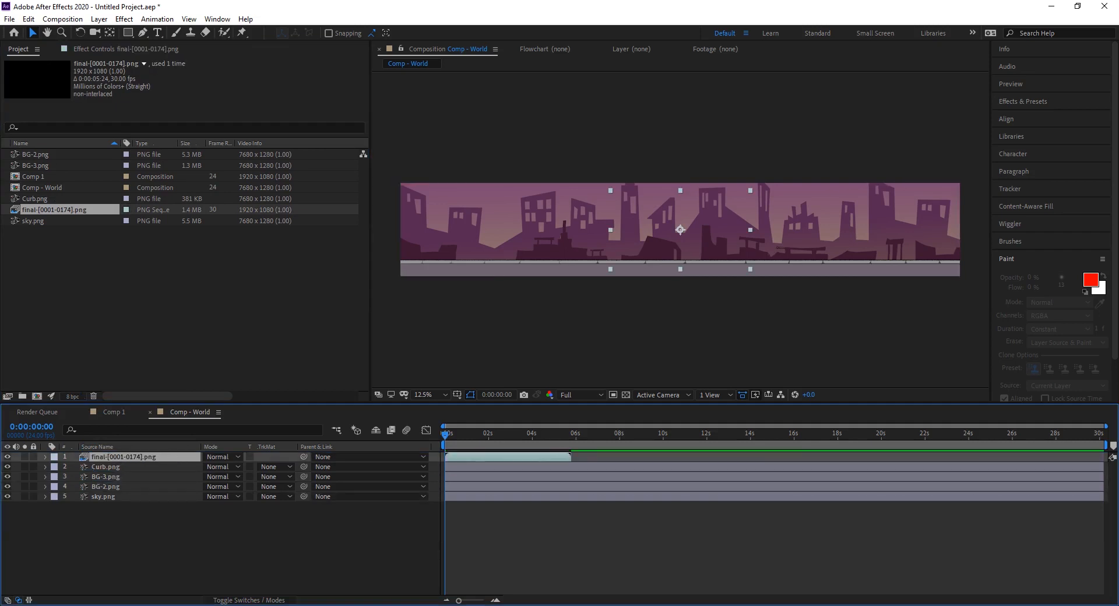
Import StreetLight.png from the file explorer and place it between the character sequence and Curb.png in Comp - World
key("alt+Tab")
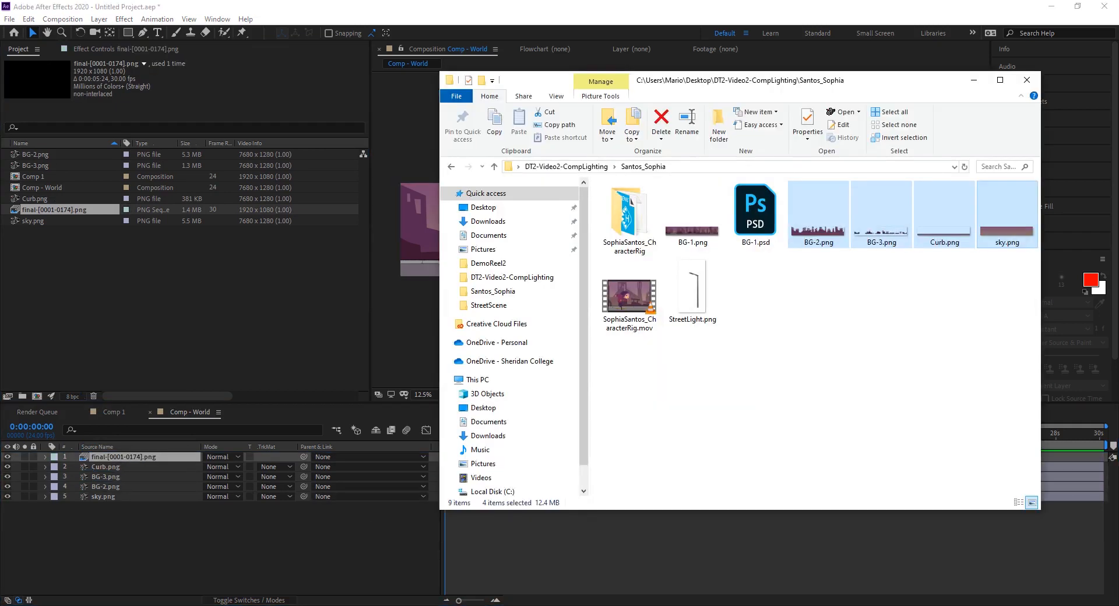
left_click(713, 448)
left_click(695, 293)
left_click_drag(695, 293, 139, 298)
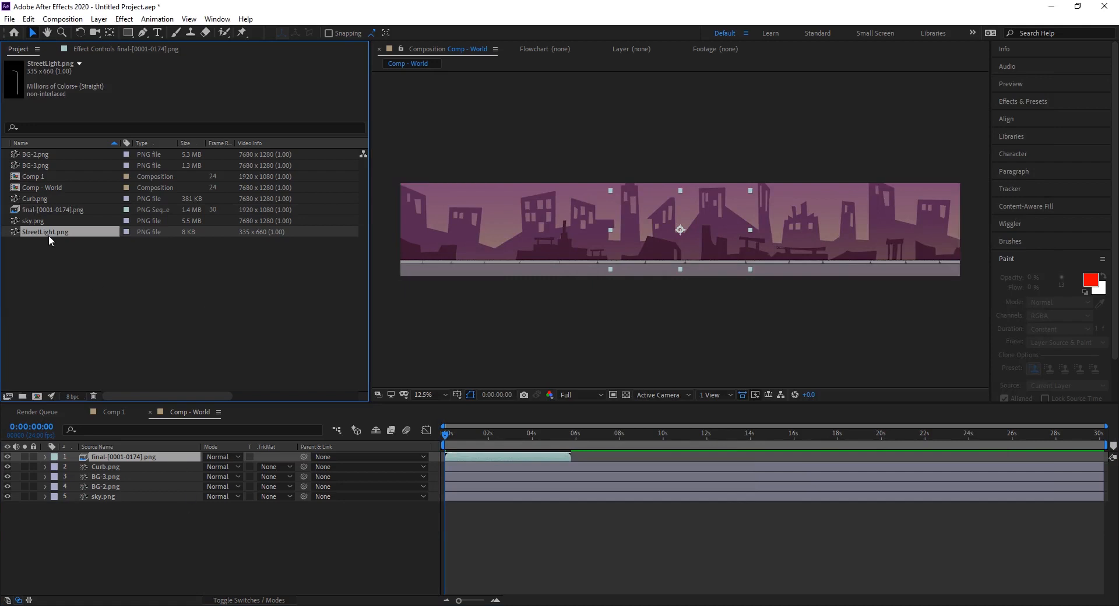
left_click_drag(47, 235, 121, 463)
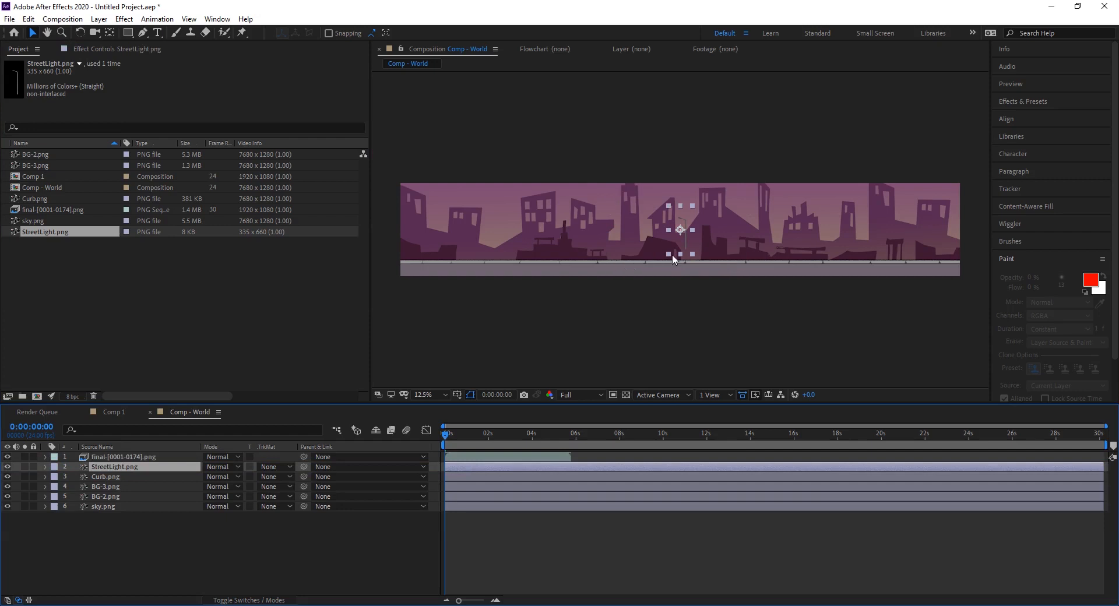
Enlarge the street light until its base reaches the curb, and move it left of the composition's centre
scroll(675, 252, "up", 4)
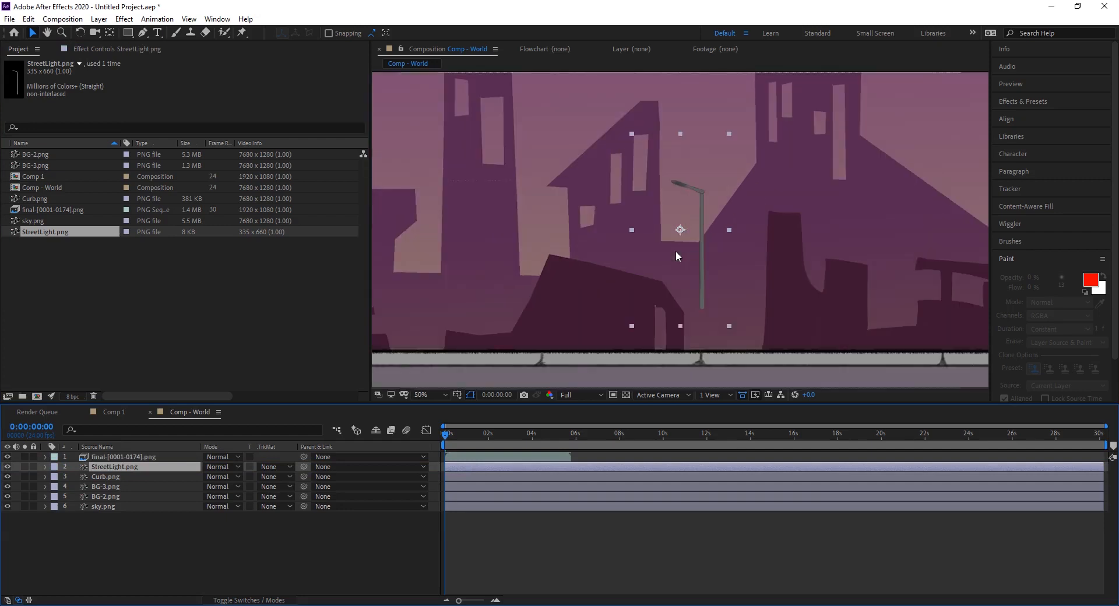
scroll(676, 255, "down", 2)
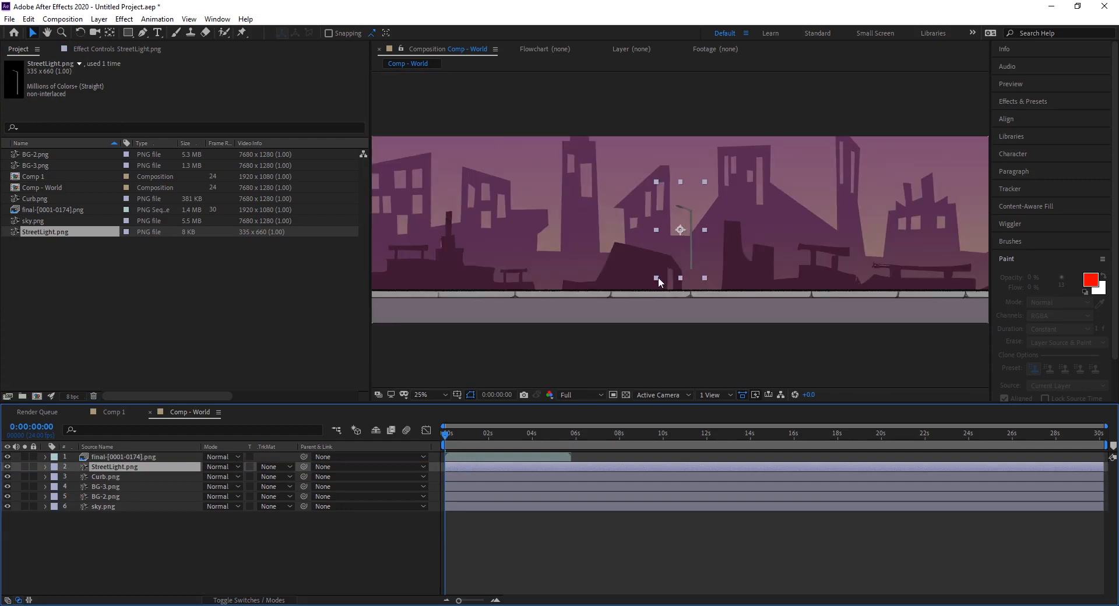
left_click_drag(655, 277, 635, 309)
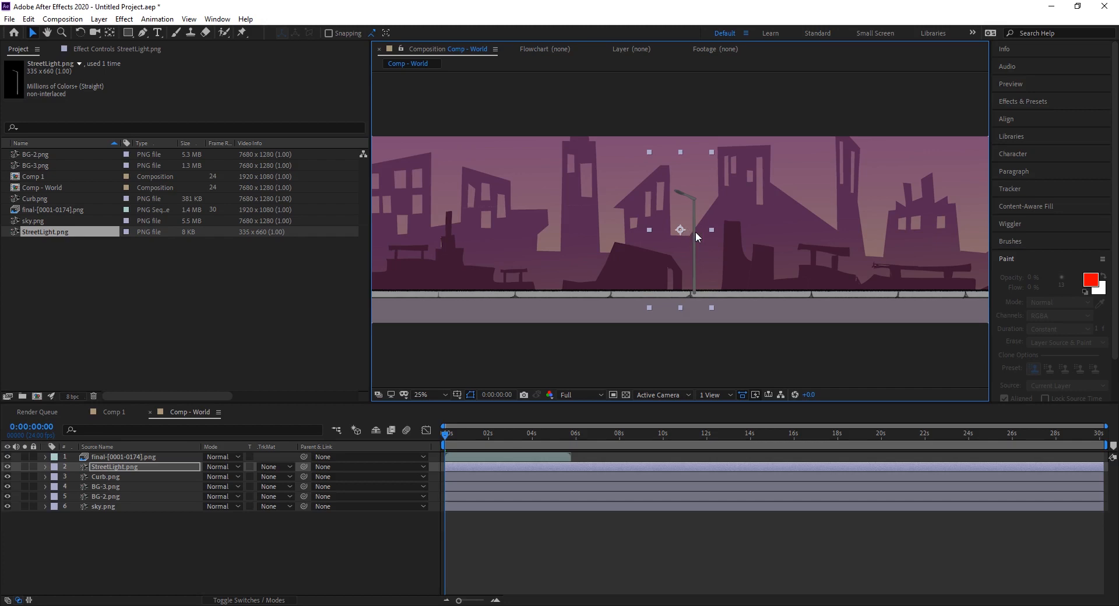
At 0:00:02:11, scale the character sequence down to 60% and move it onto the road beneath the street light
left_click(121, 456)
left_click(499, 436)
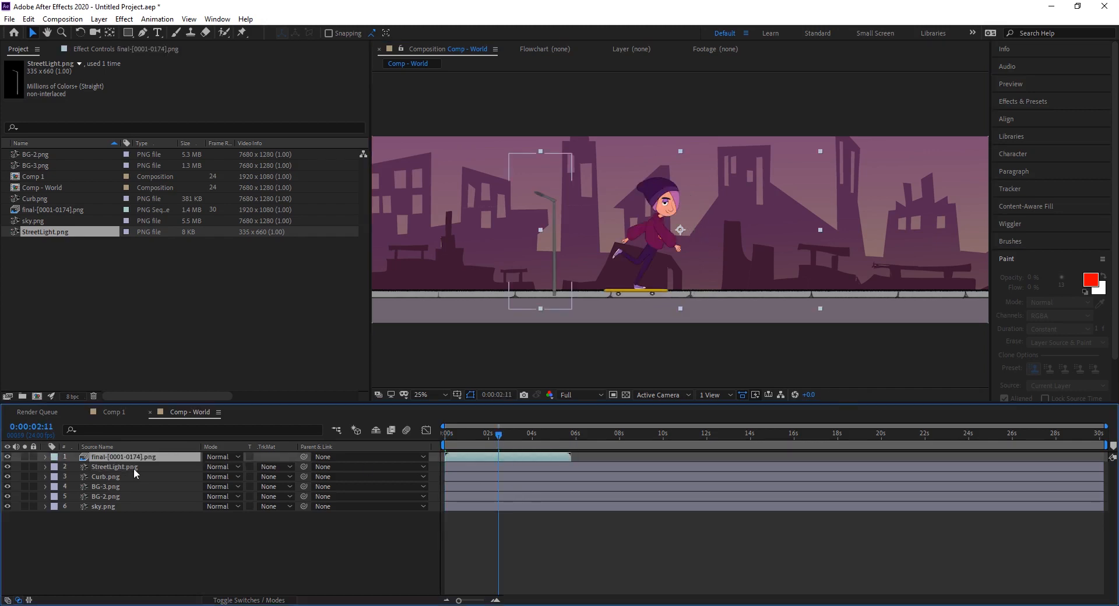
left_click(45, 457)
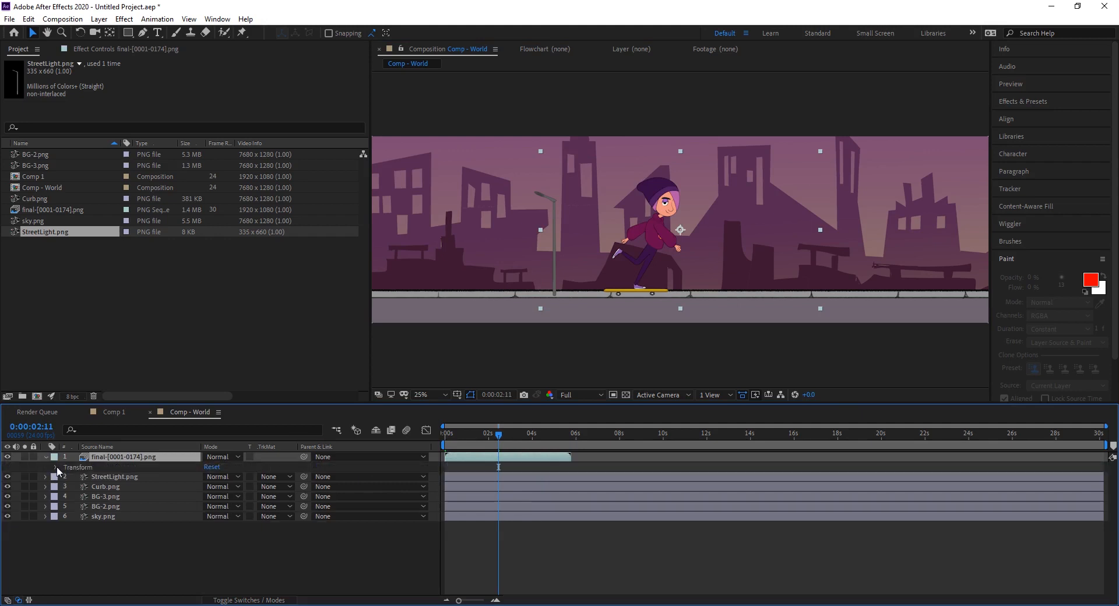
left_click(55, 468)
left_click(224, 495)
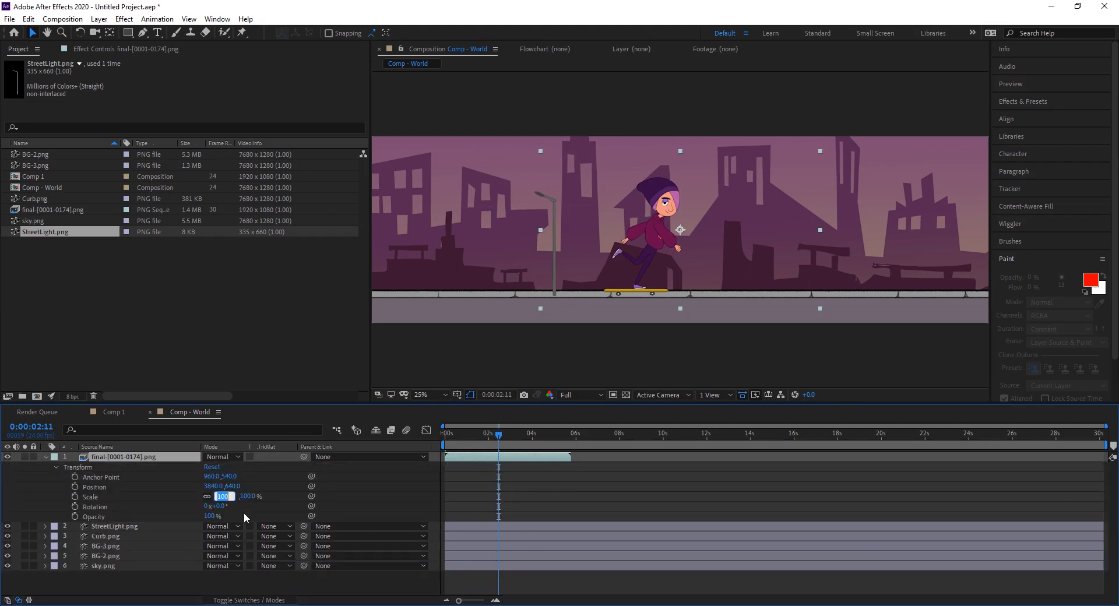
type("80")
key("Return")
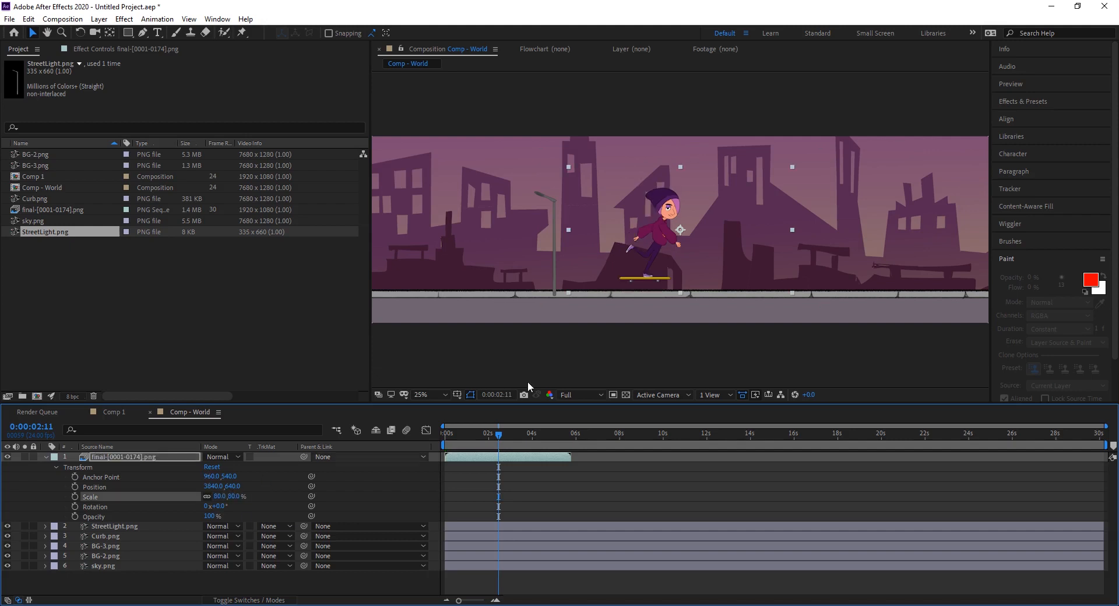
left_click_drag(656, 229, 565, 261)
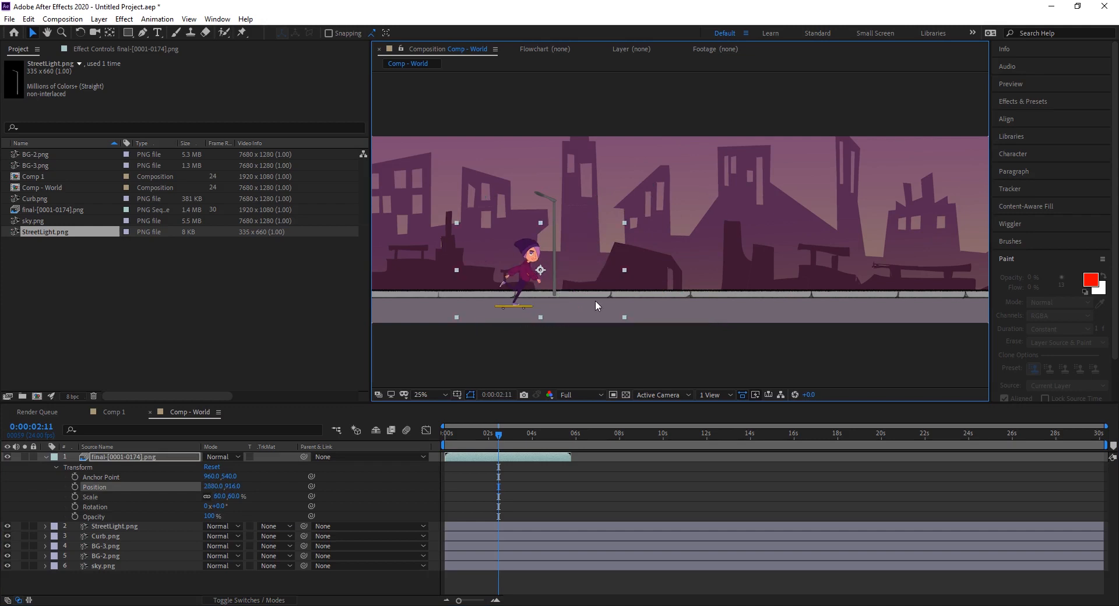
Save the project under the file name DT2-Video2-CompositingLighting-v2.aep
left_click(11, 21)
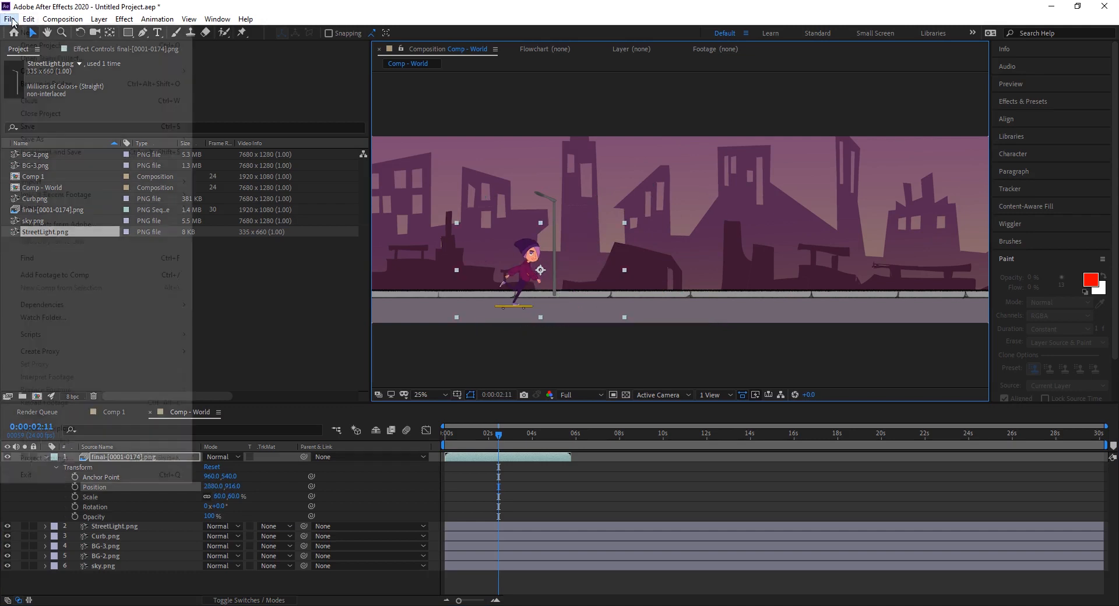
mouse_move(49, 139)
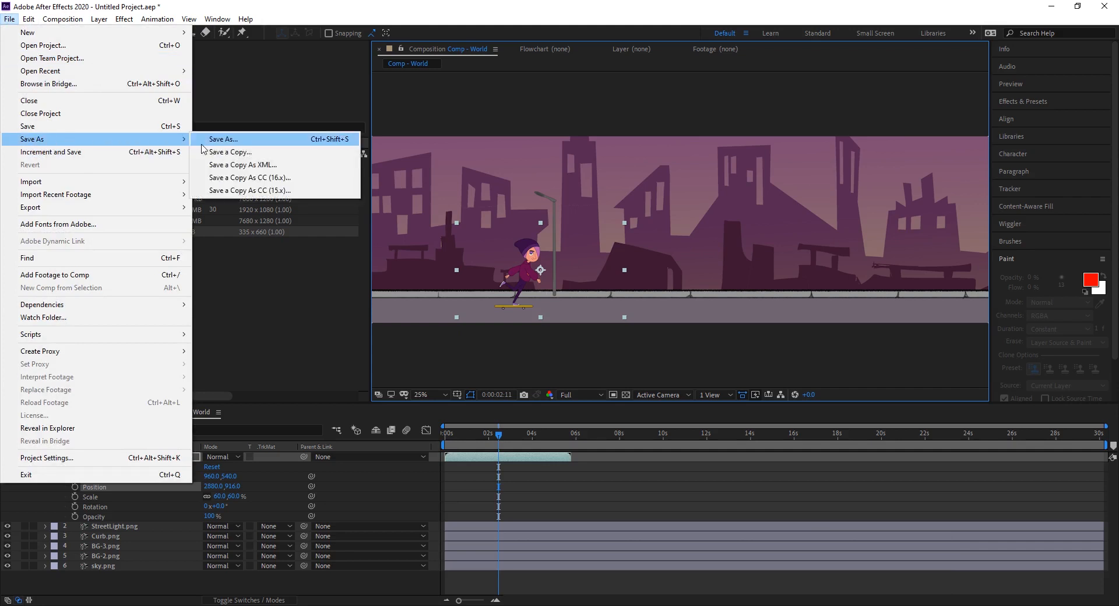
left_click(220, 151)
key("Return")
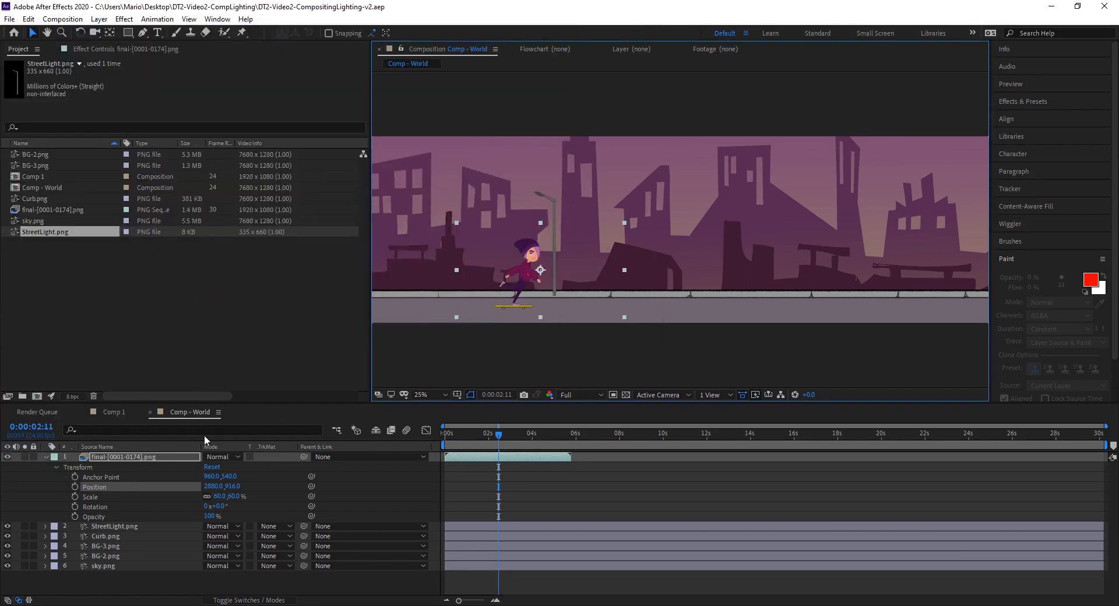
Collapse the character layer's properties and add an empty shape layer above it in Comp - World
left_click(46, 457)
left_click(150, 531)
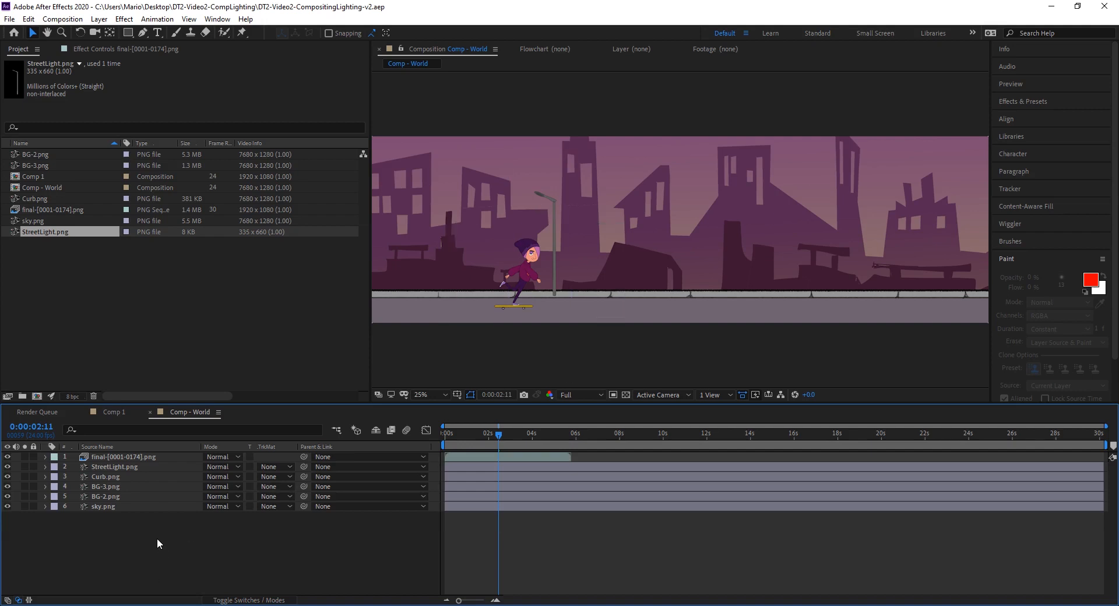
left_click(99, 18)
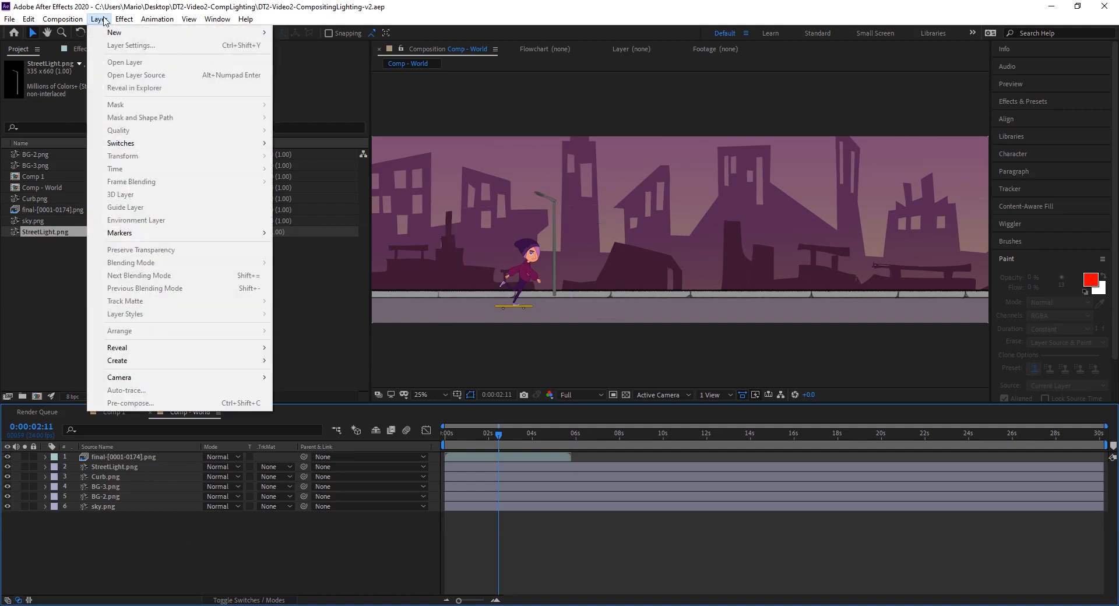
mouse_move(104, 33)
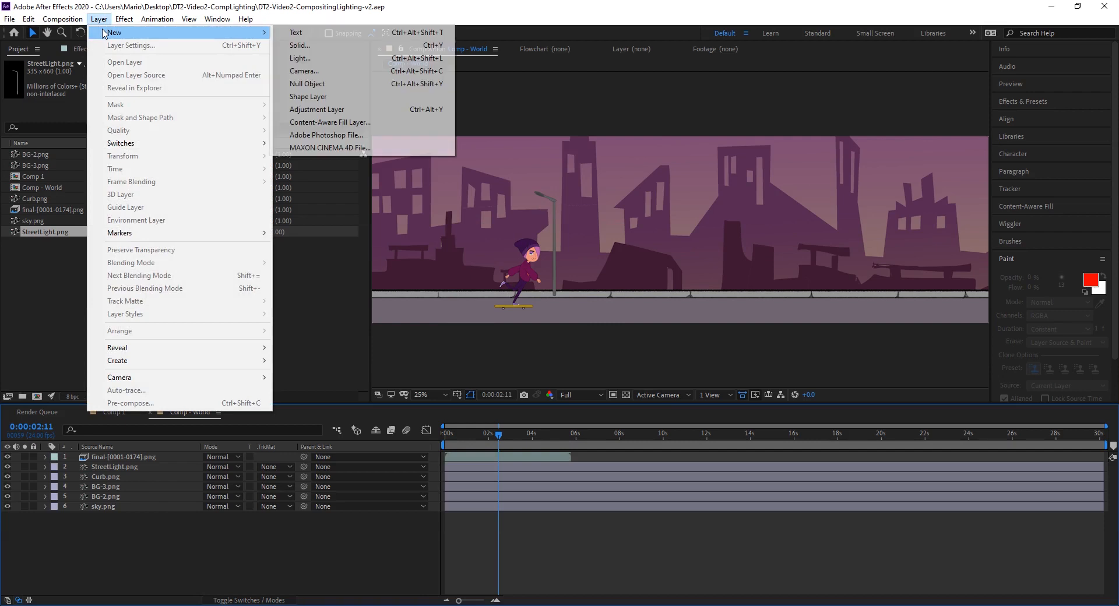
left_click(316, 98)
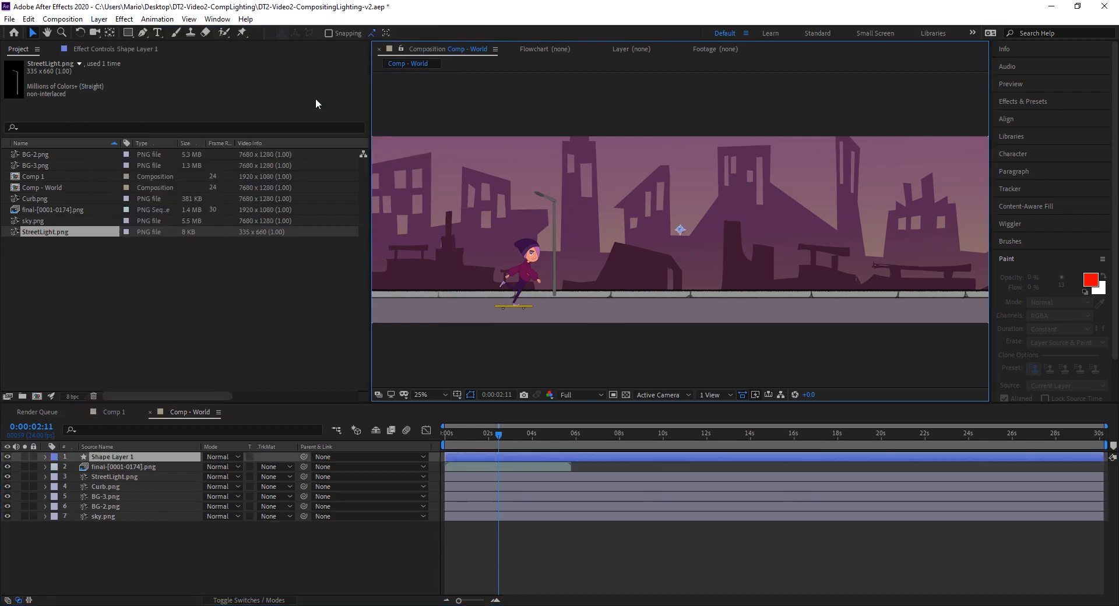
Switch to the Pen tool and change its fill type to Linear Gradient
key("q")
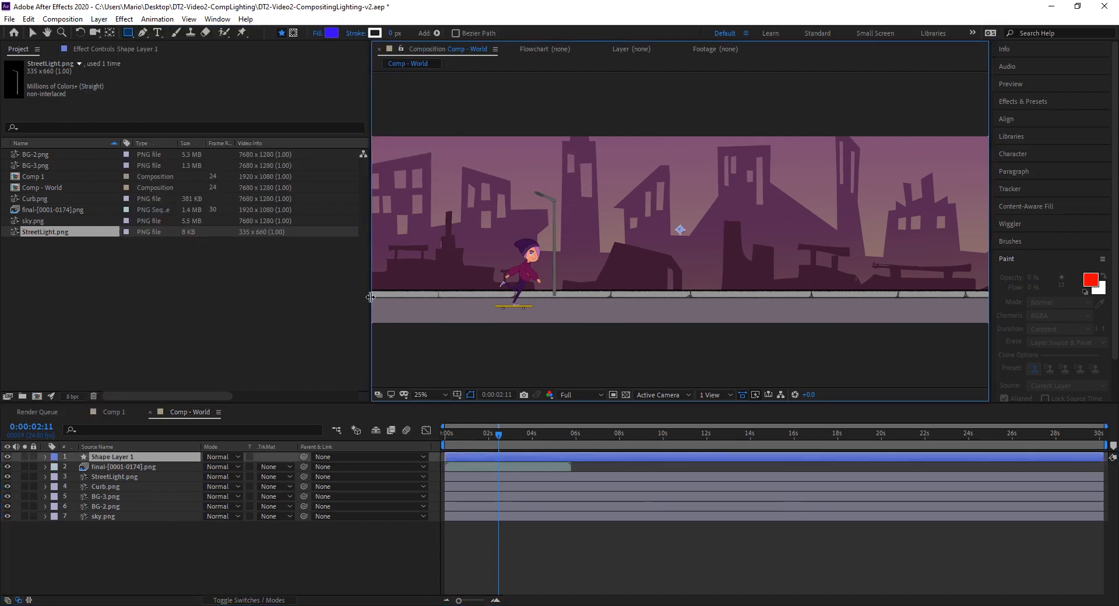
left_click(142, 33)
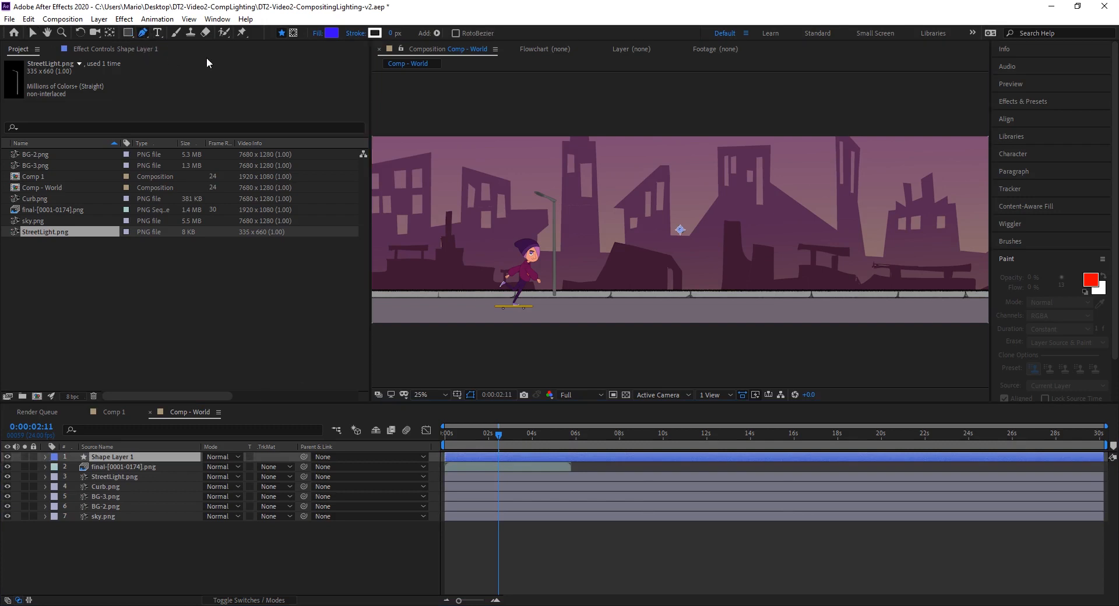
left_click(318, 33)
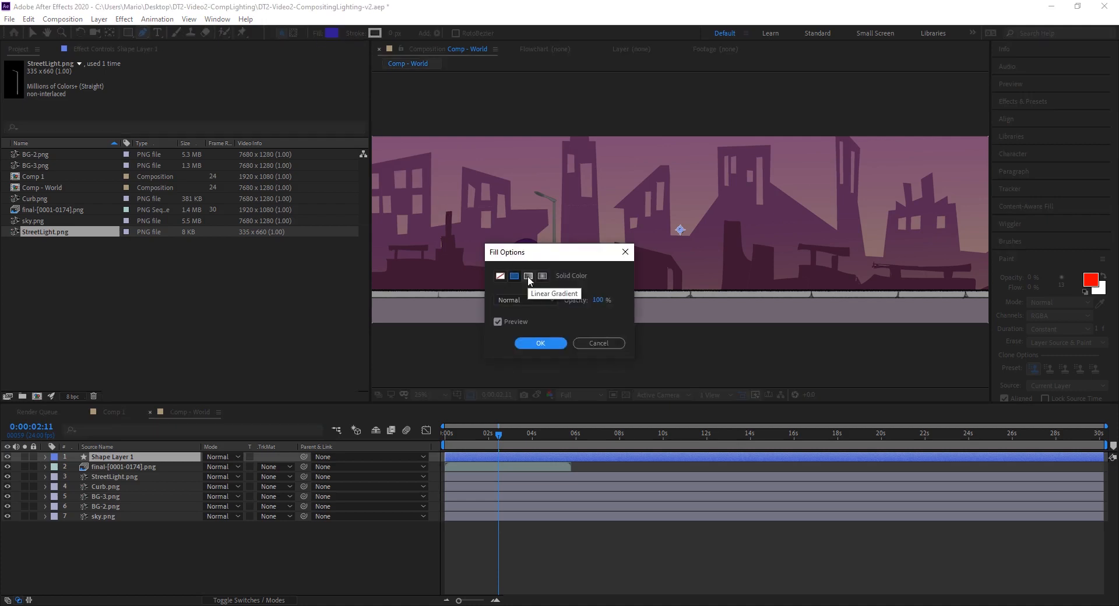
left_click(536, 343)
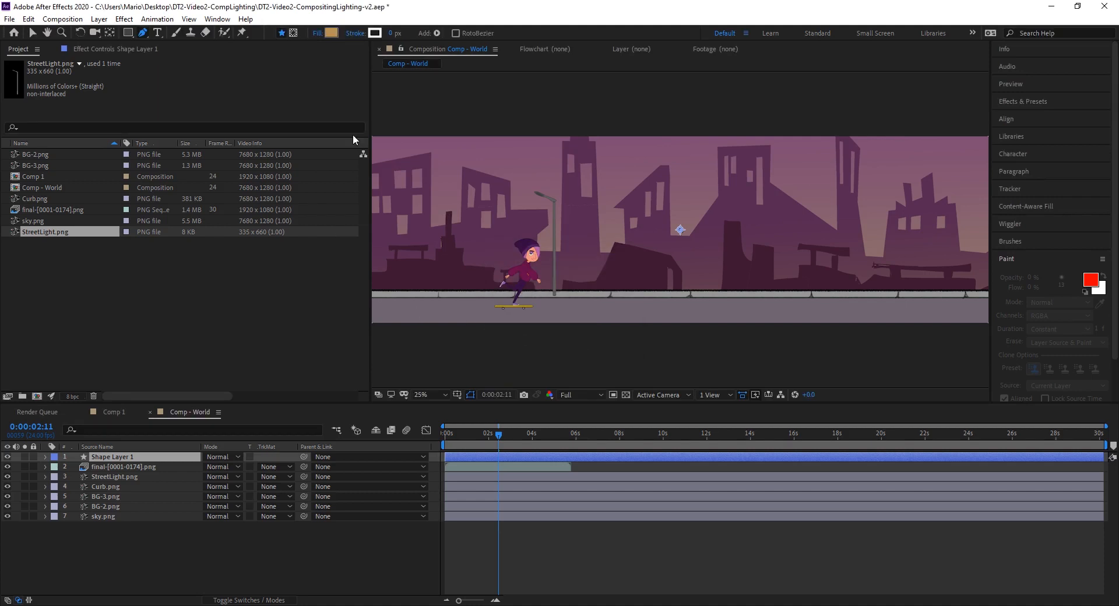
Inspect the fill gradient's two BB9053 colour stops and add a 100% opacity stop near the middle of the gradient
left_click(332, 35)
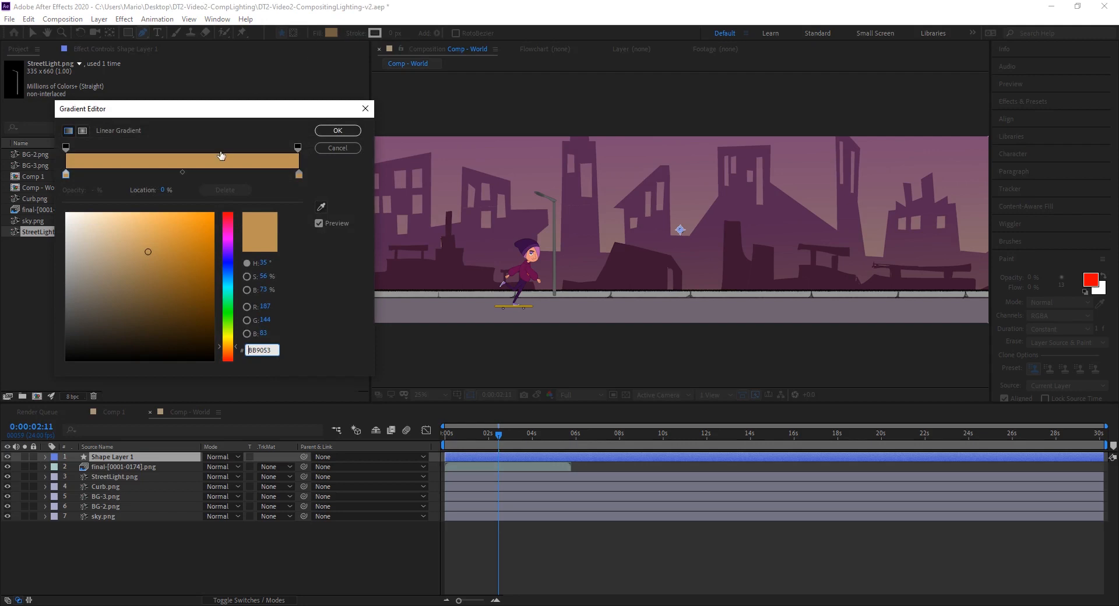
left_click(65, 173)
left_click(300, 175)
left_click(65, 176)
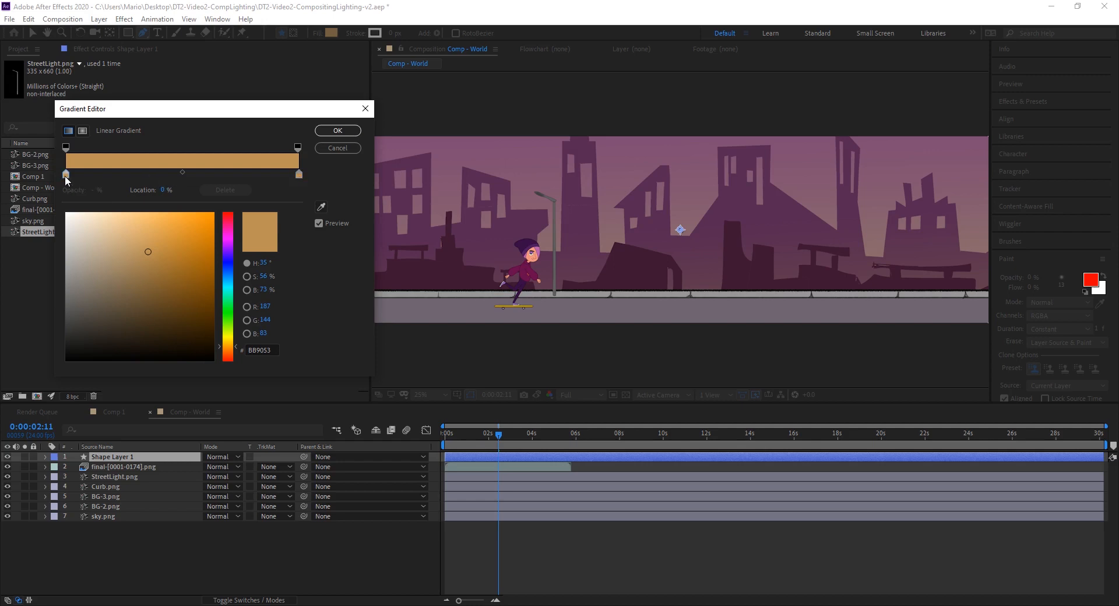
left_click(299, 174)
left_click(181, 150)
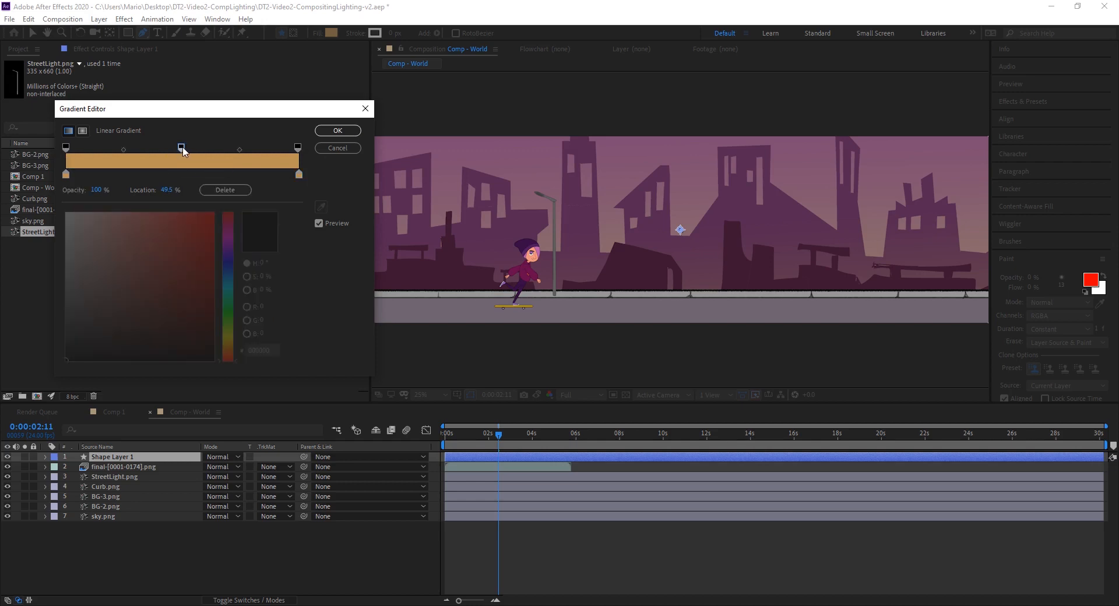
Lower the opacity of the gradient's first stop to 0% and fade its last stop to near transparency, then apply the gradient
left_click(66, 146)
left_click_drag(95, 180, 21, 182)
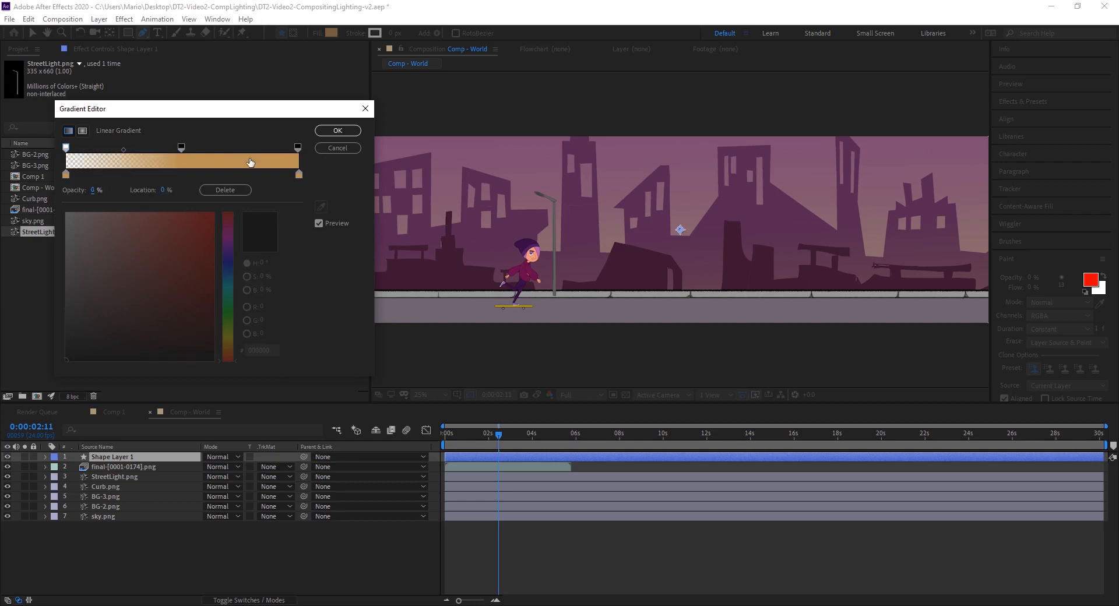
left_click(297, 147)
left_click_drag(106, 190, 34, 189)
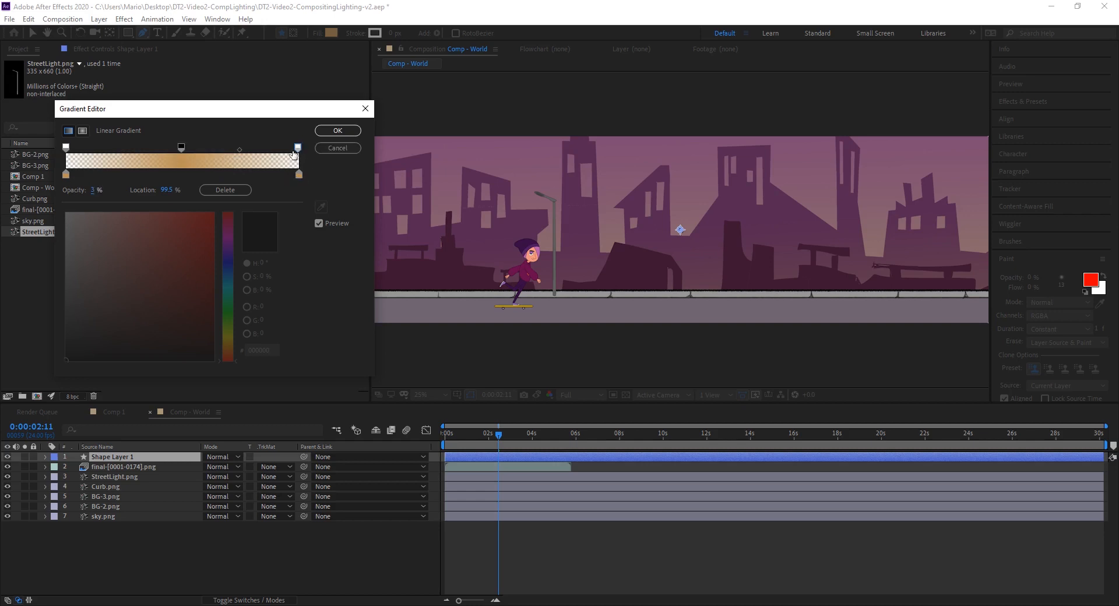
left_click(333, 129)
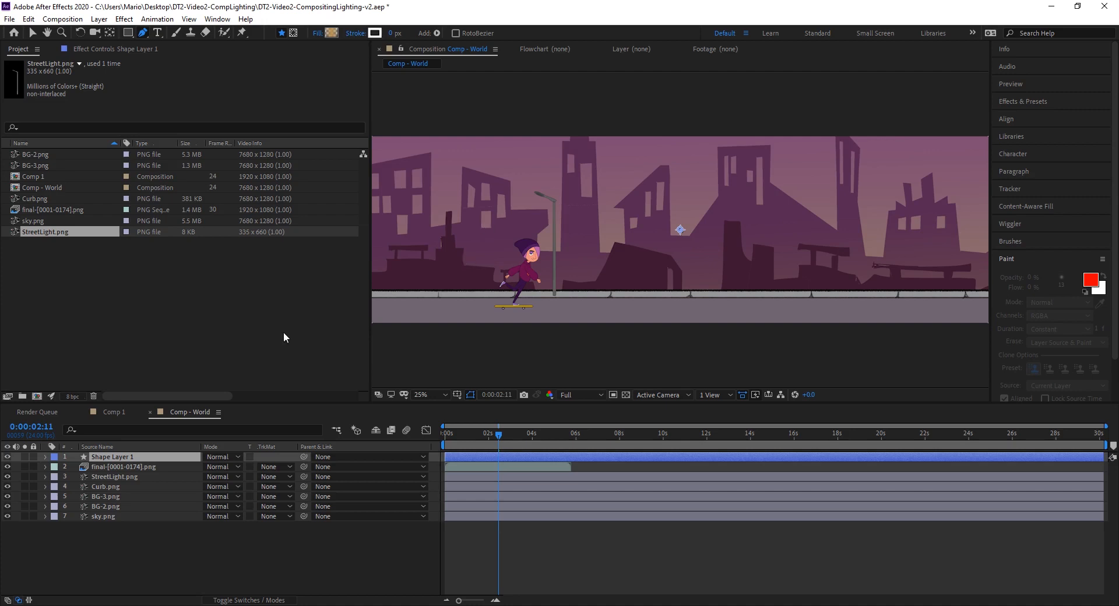
Draw a closed light cone on the shape layer, running from the lamp head down to a curved base on the road
left_click(535, 194)
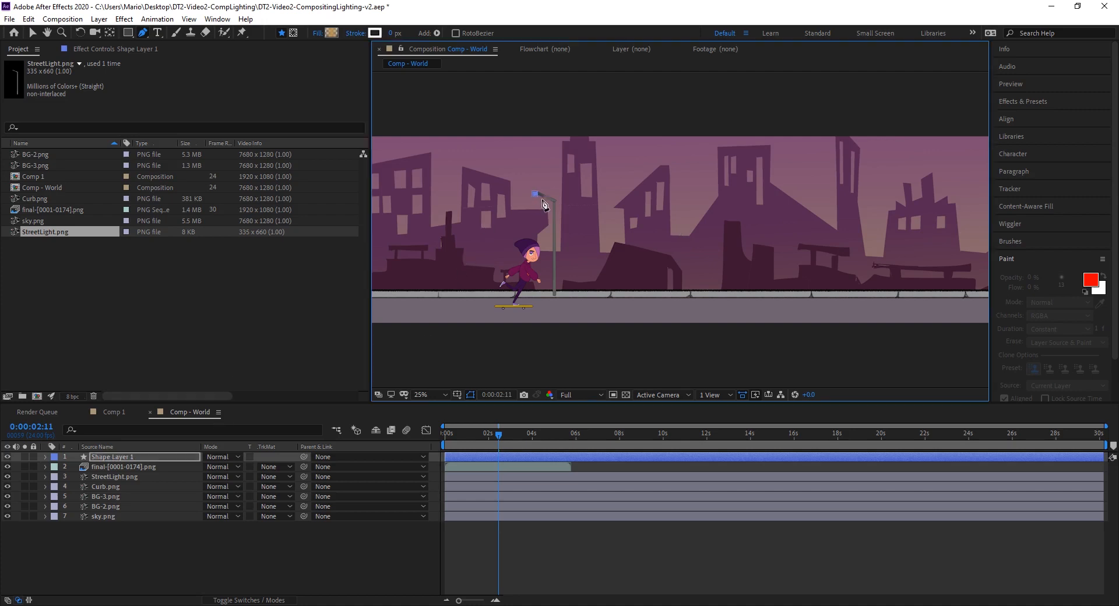
left_click(577, 296)
left_click_drag(529, 308, 505, 313)
left_click(484, 297)
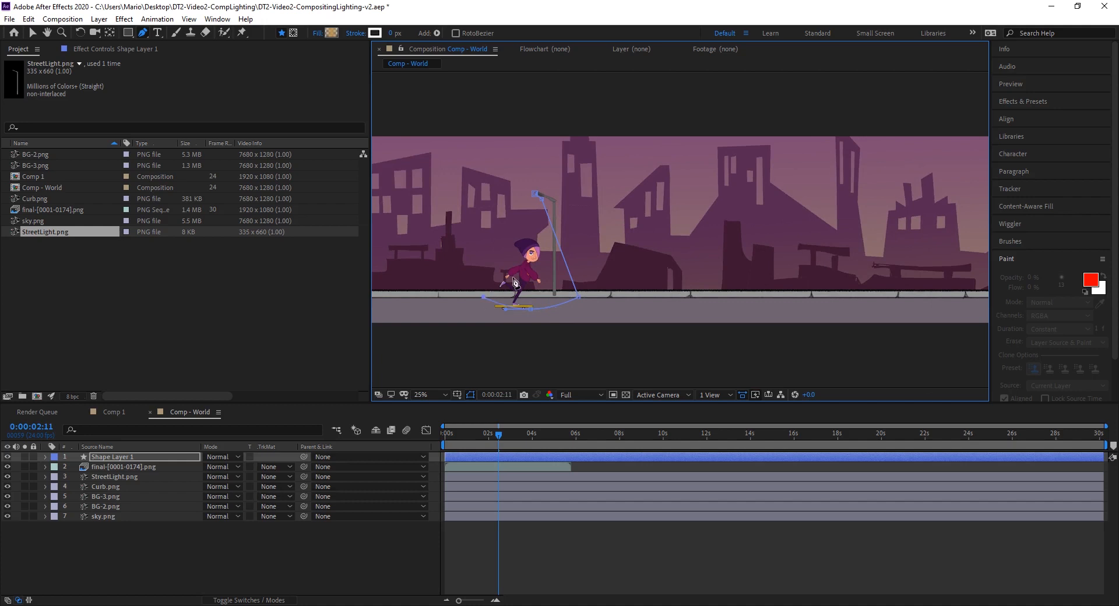
left_click(535, 196)
left_click(30, 33)
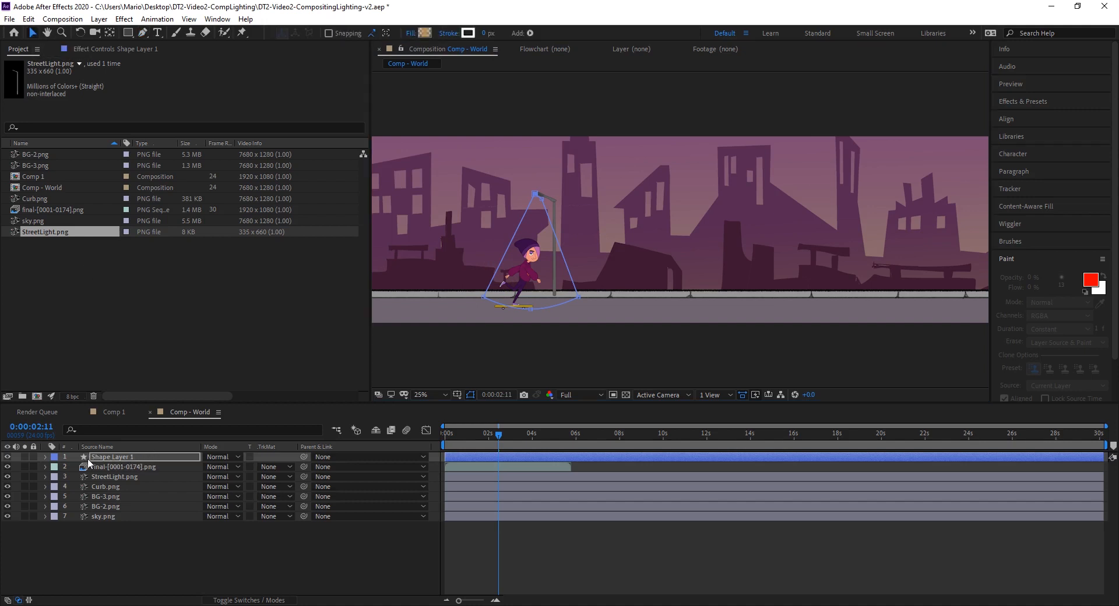
Expose the cone shape's gradient handles and reposition both so the gradient runs vertically between the lamp head and the road
left_click(45, 457)
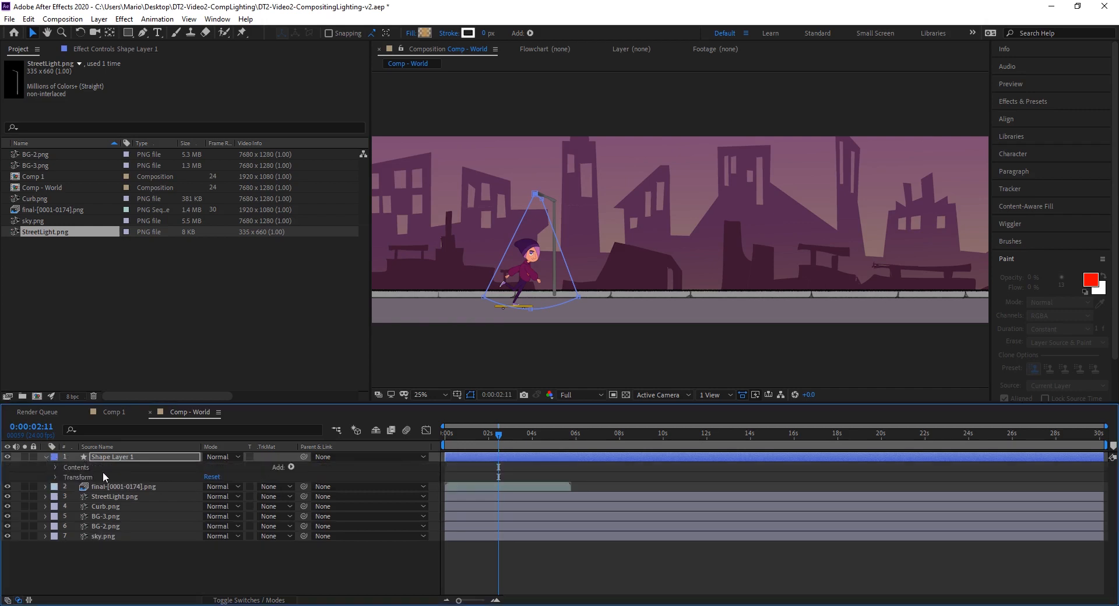
left_click(54, 467)
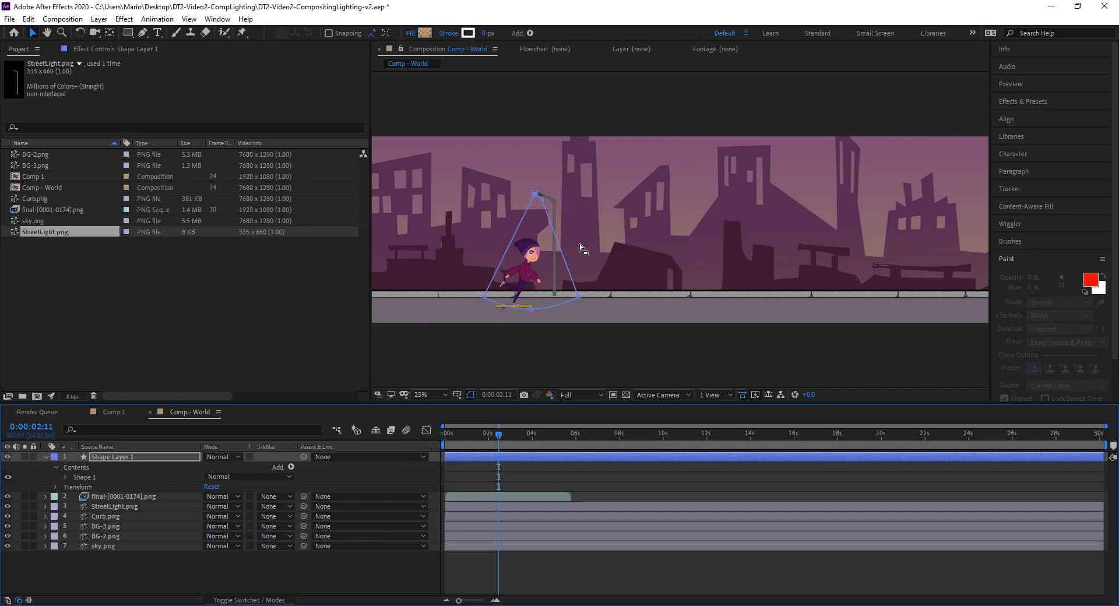
left_click(65, 477)
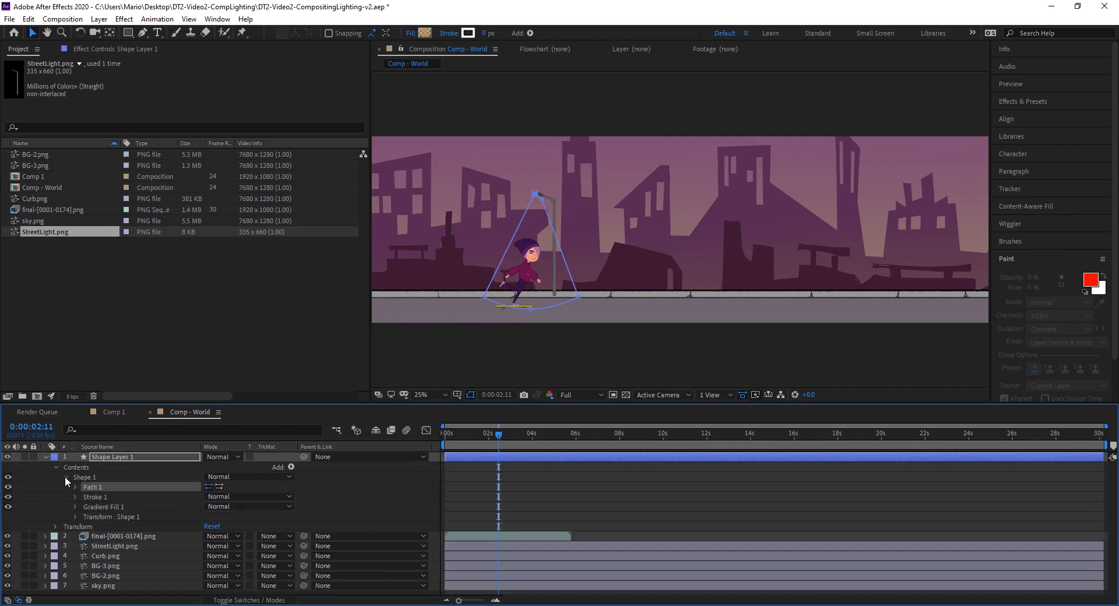
left_click(104, 506)
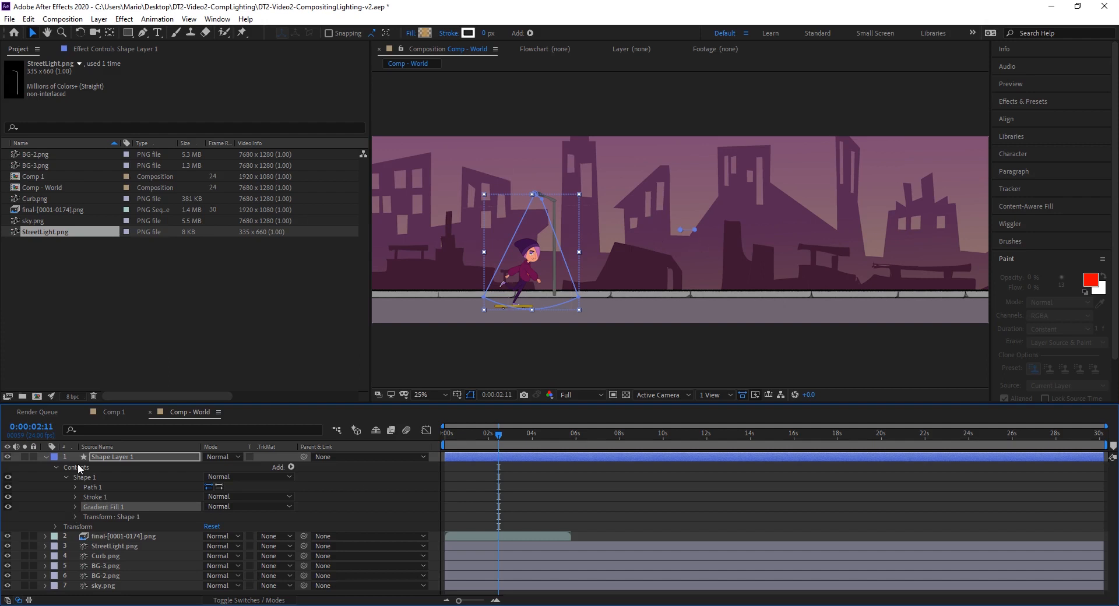
left_click(110, 456)
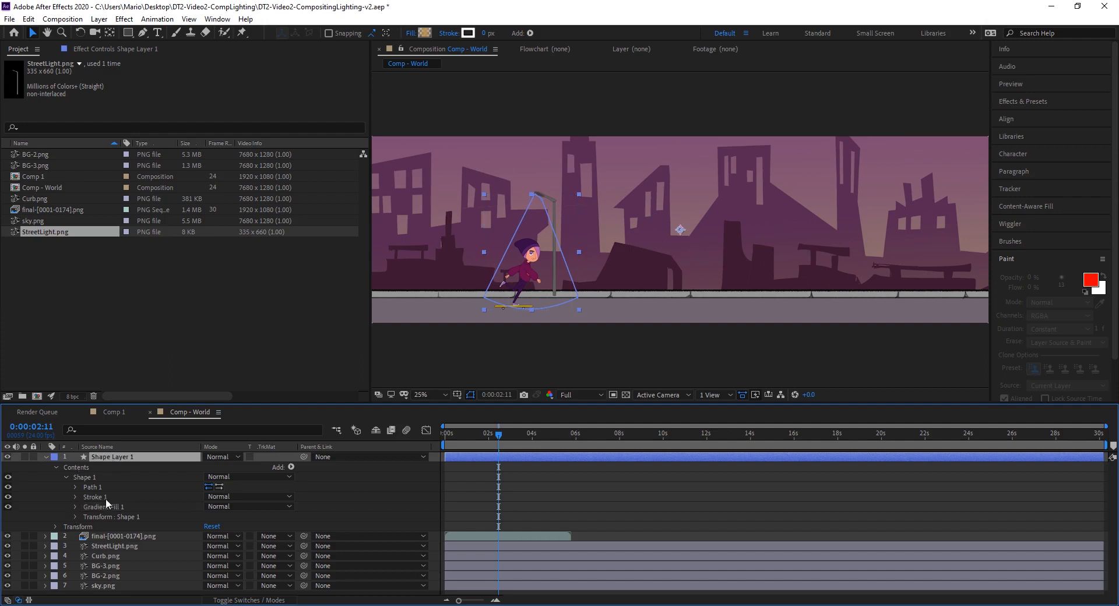
left_click(86, 479)
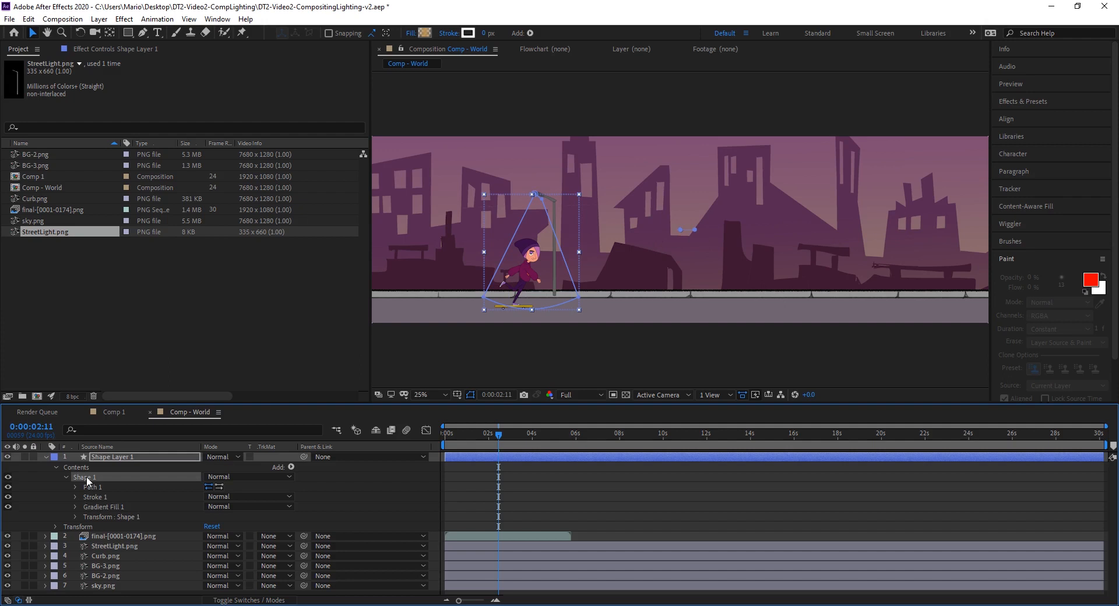
left_click(96, 505)
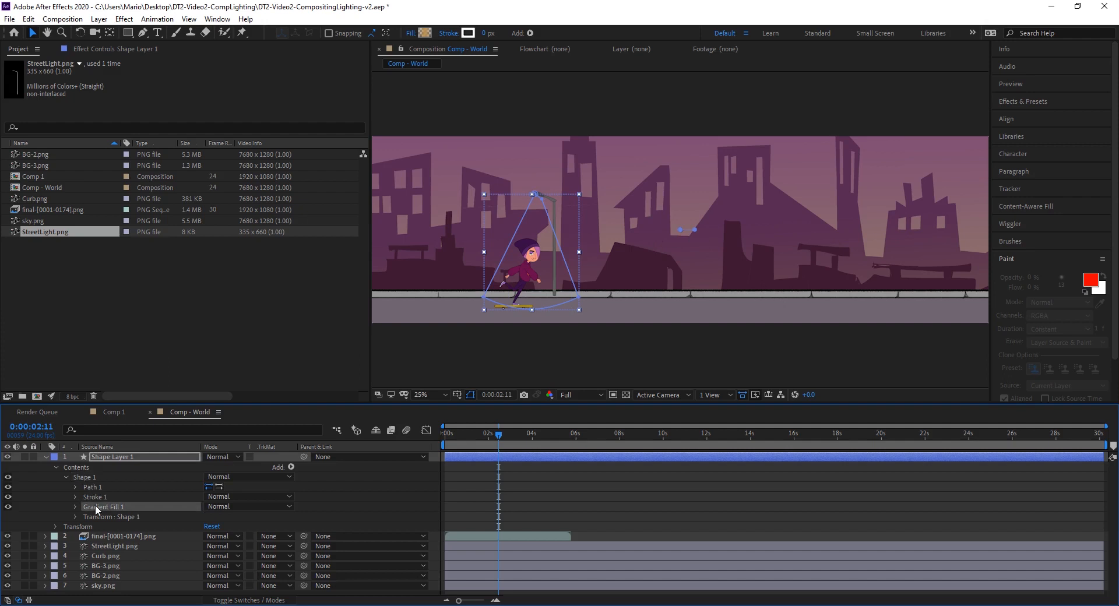
left_click(82, 479)
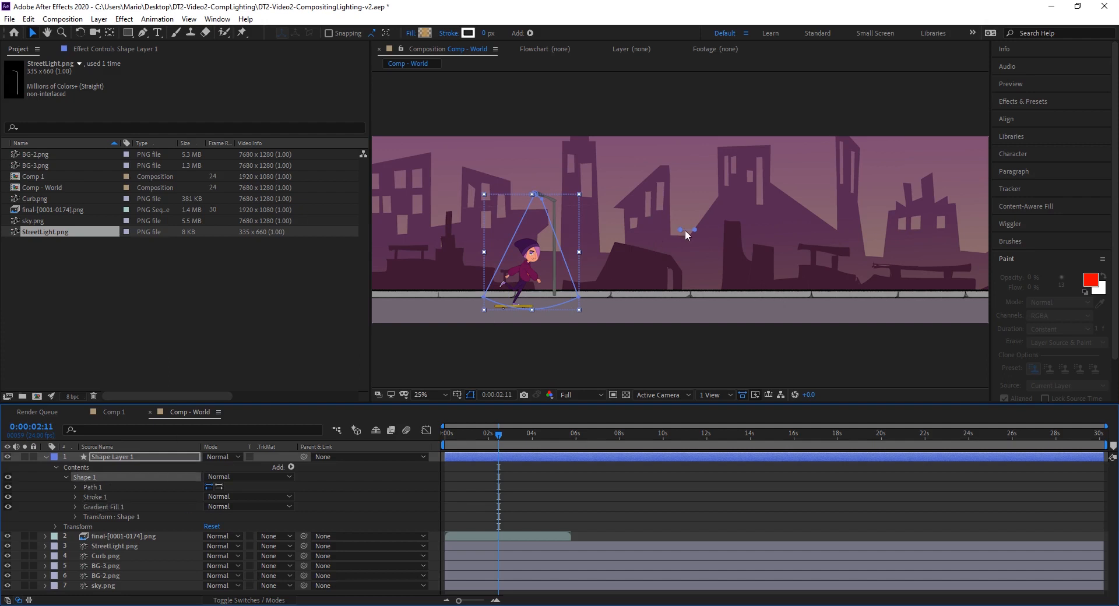
left_click_drag(680, 230, 497, 244)
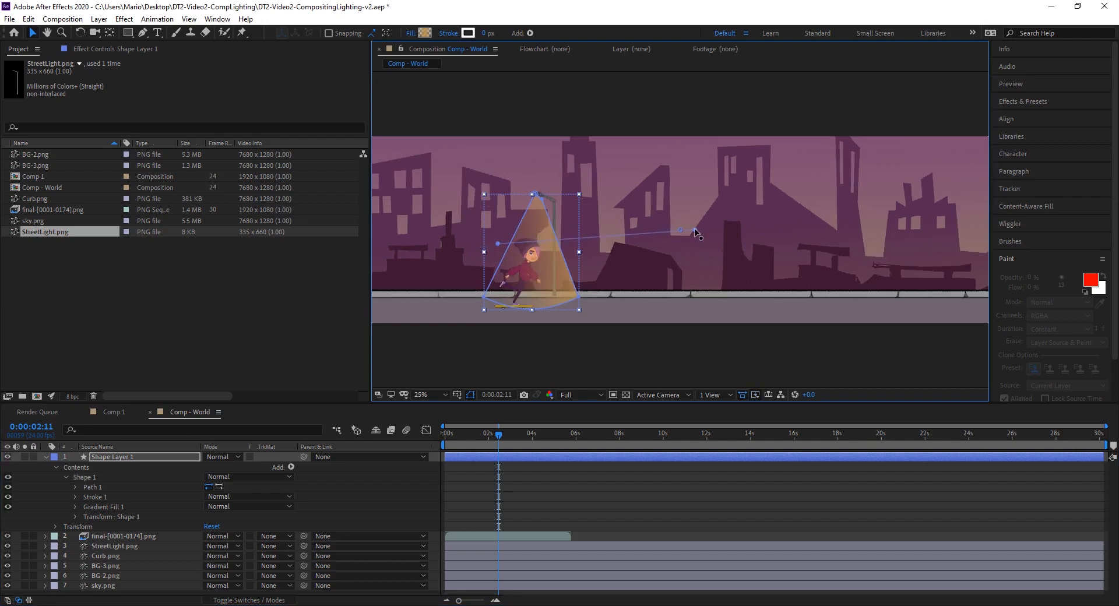
left_click_drag(693, 229, 538, 190)
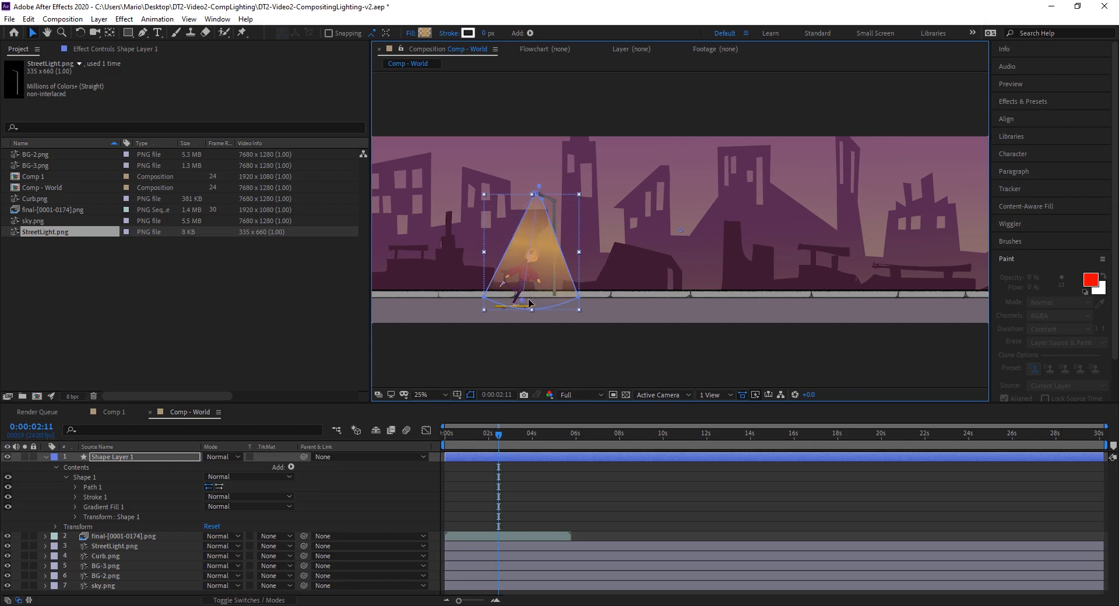
Move the character sequence layer above the light cone's shape layer in the layer stack
left_click(124, 548)
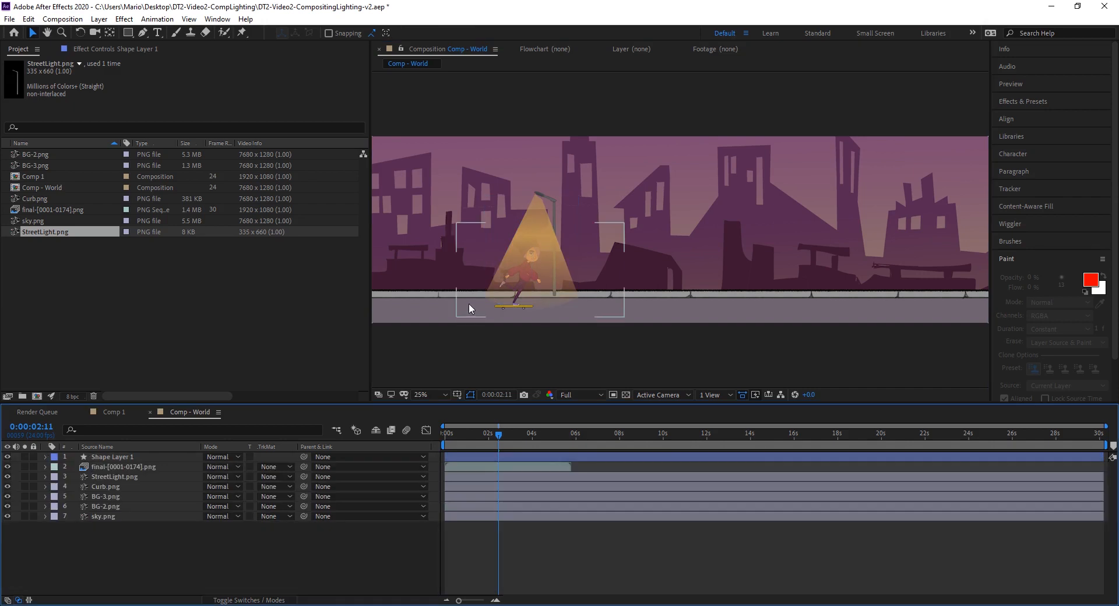
key("period")
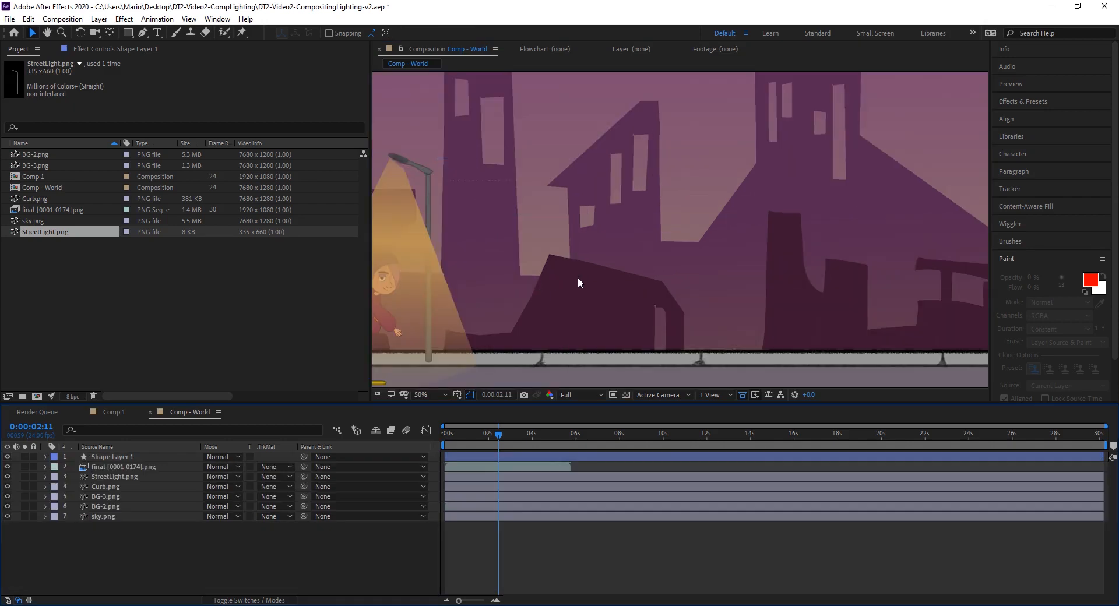
key("h")
left_click_drag(617, 282, 772, 252)
key("v")
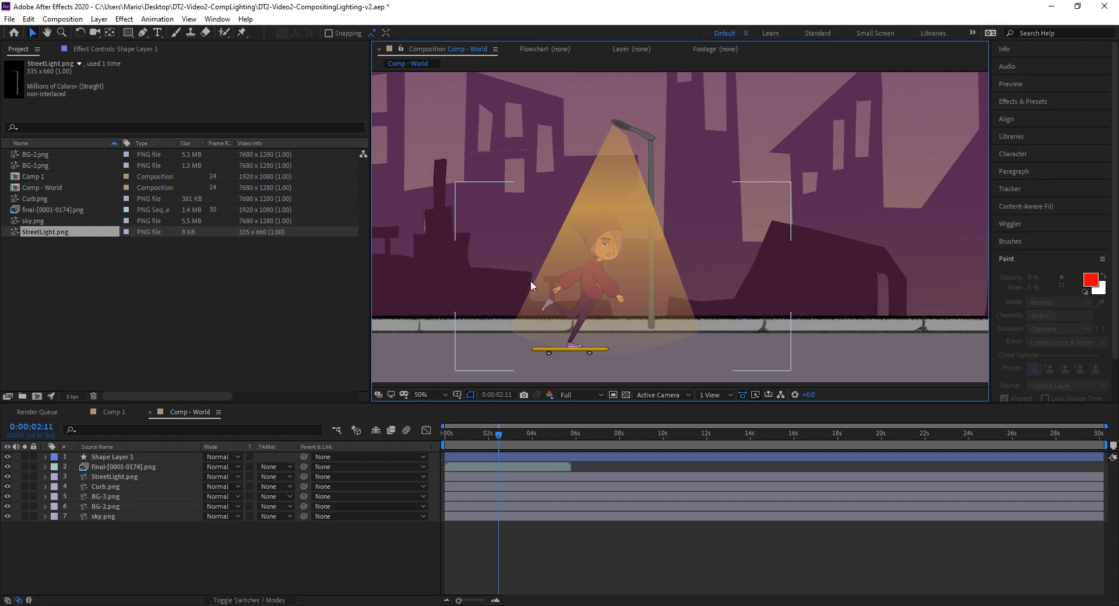
left_click_drag(121, 466, 120, 458)
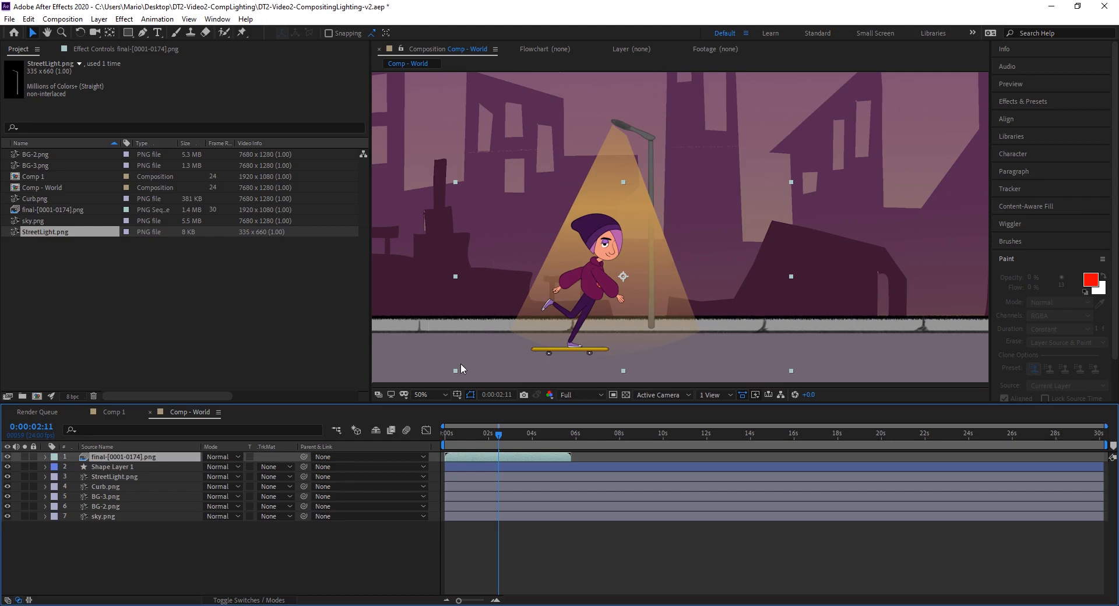
Lower the light cone shape layer's opacity to 56%
left_click(126, 467)
left_click(45, 467)
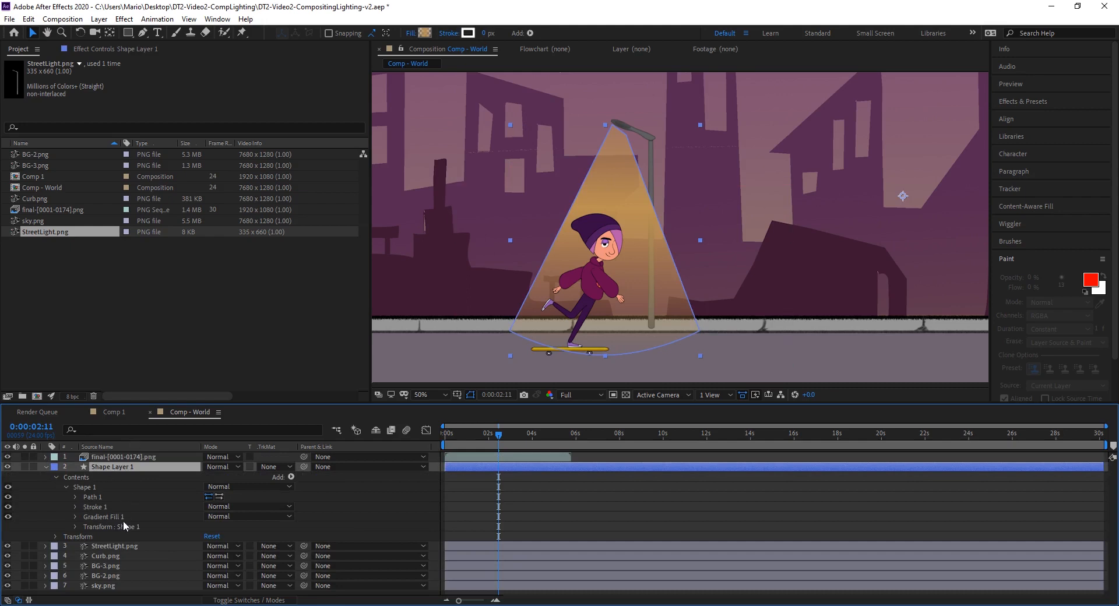
left_click(57, 477)
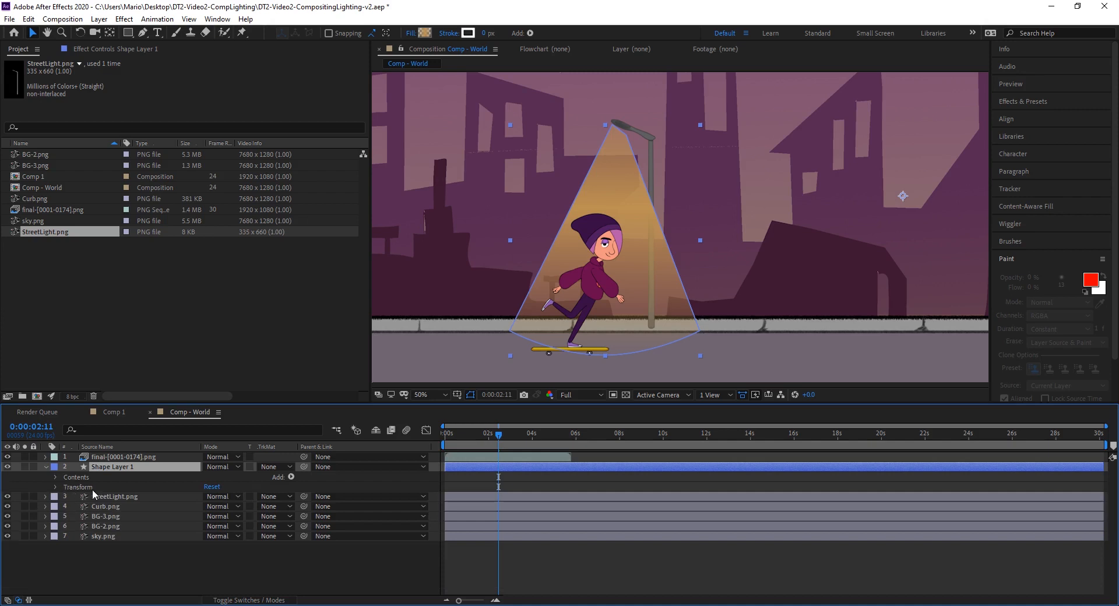
left_click(55, 487)
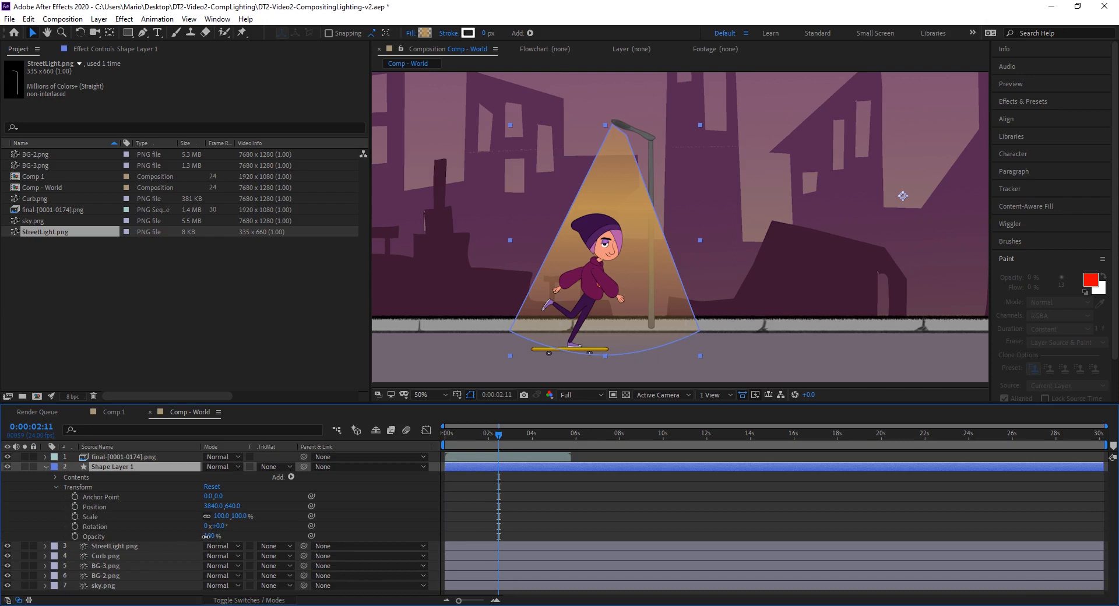
left_click_drag(208, 536, 186, 541)
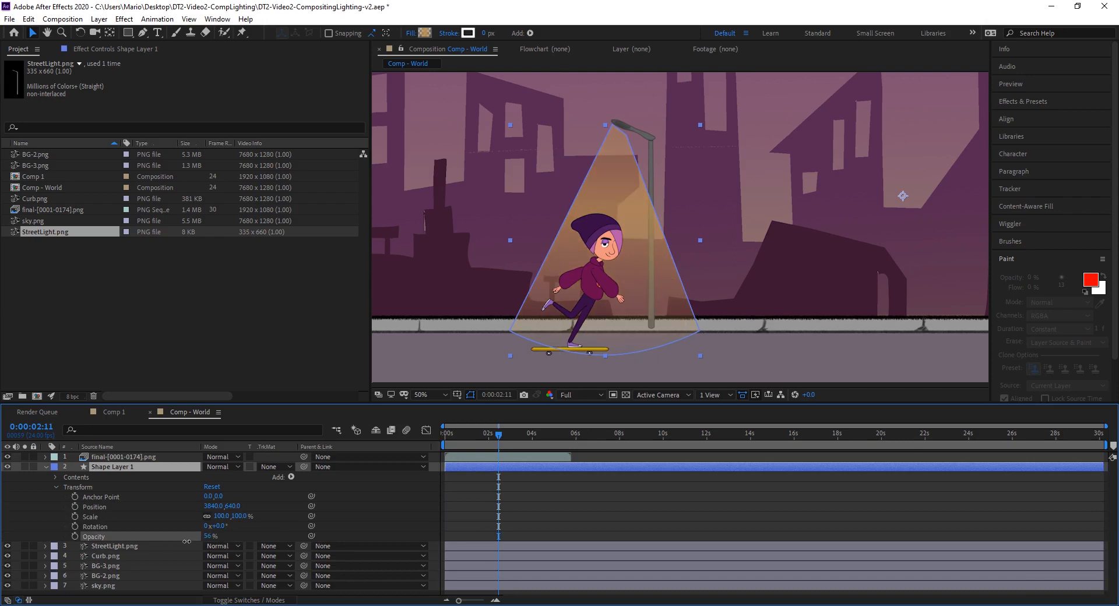
left_click(254, 351)
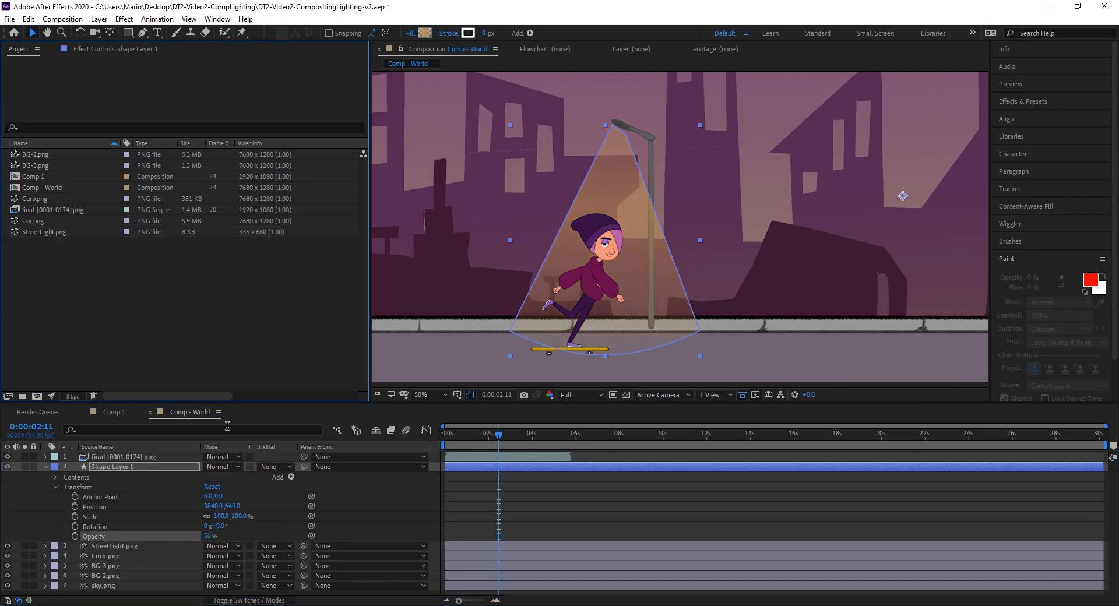
left_click(46, 467)
left_click(97, 533)
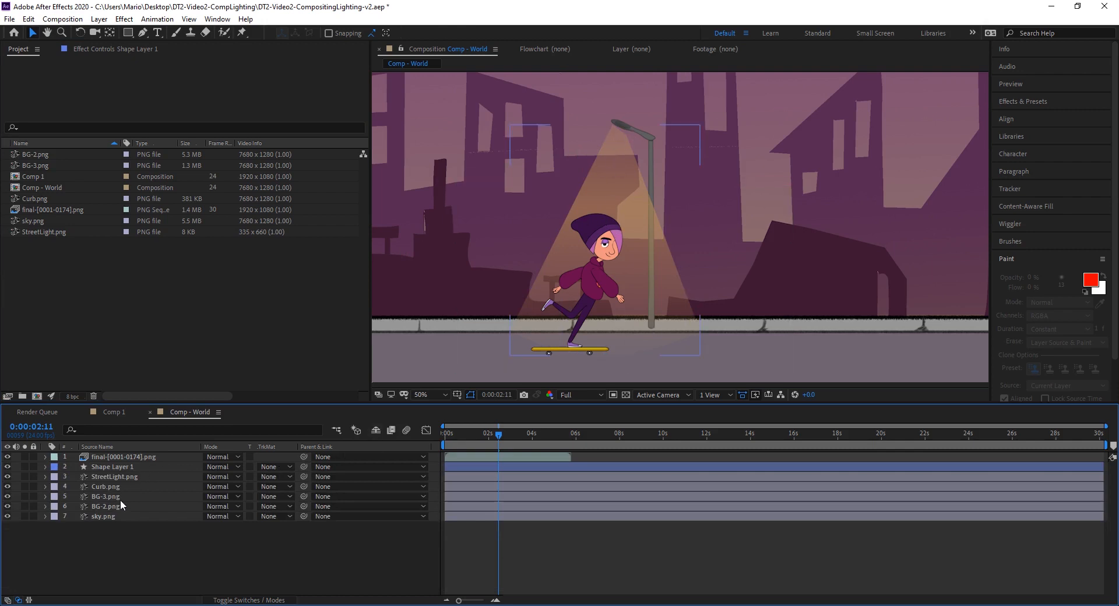
Apply a Gaussian Blur to the light cone shape layer and set its blurriness to 58.6
left_click(112, 466)
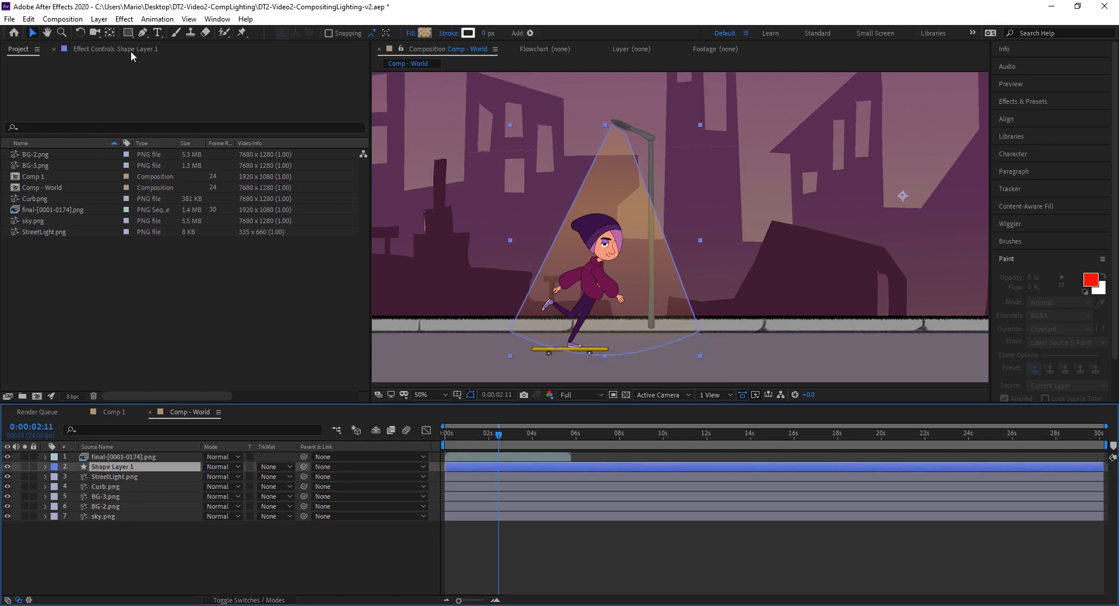
left_click(81, 48)
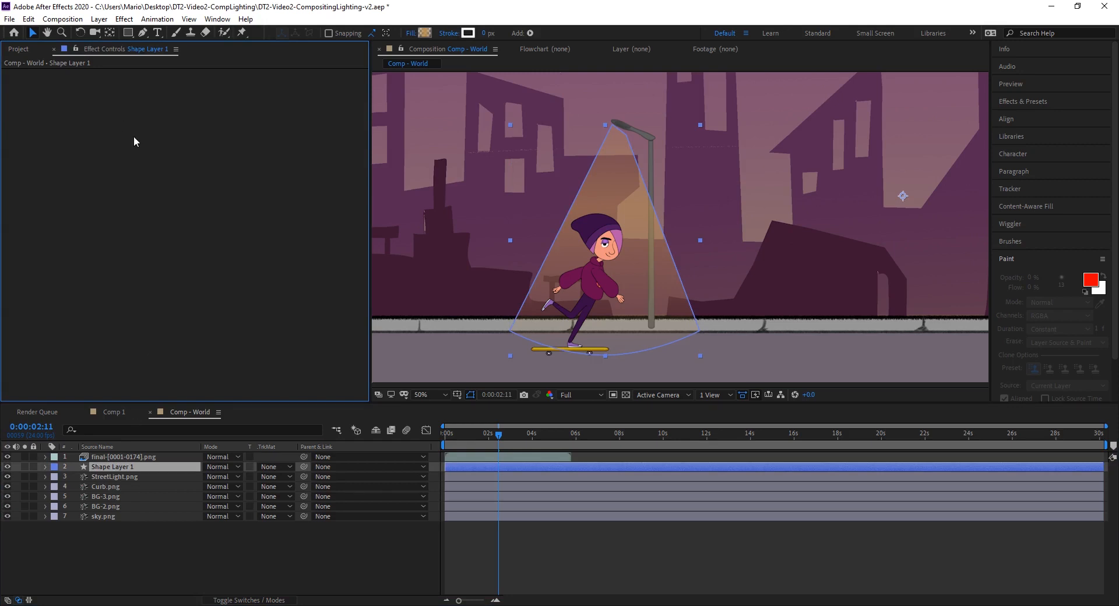
left_click(131, 21)
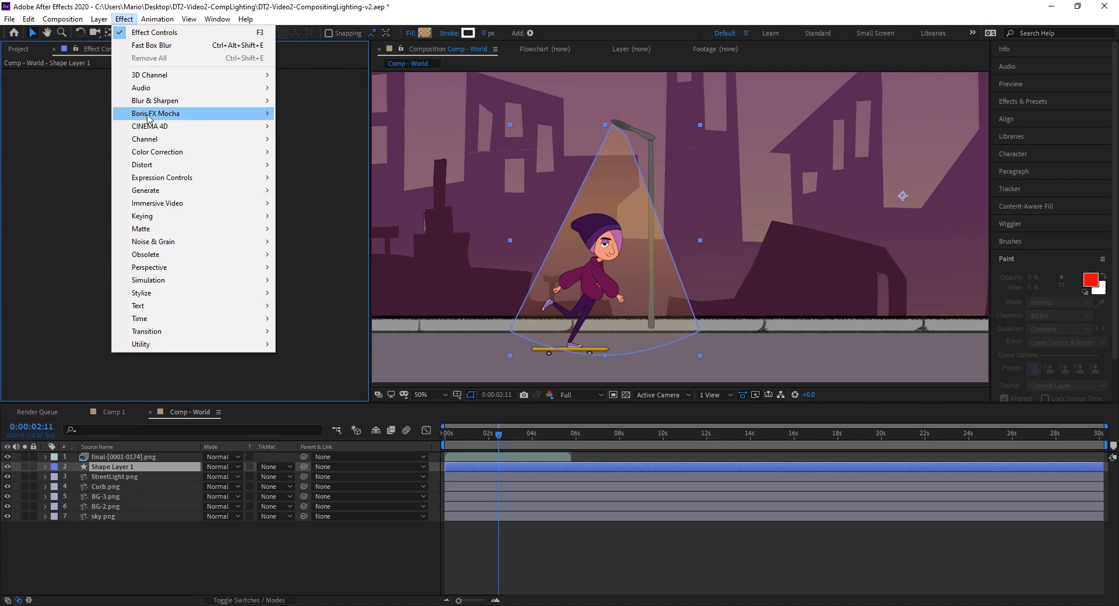
mouse_move(151, 101)
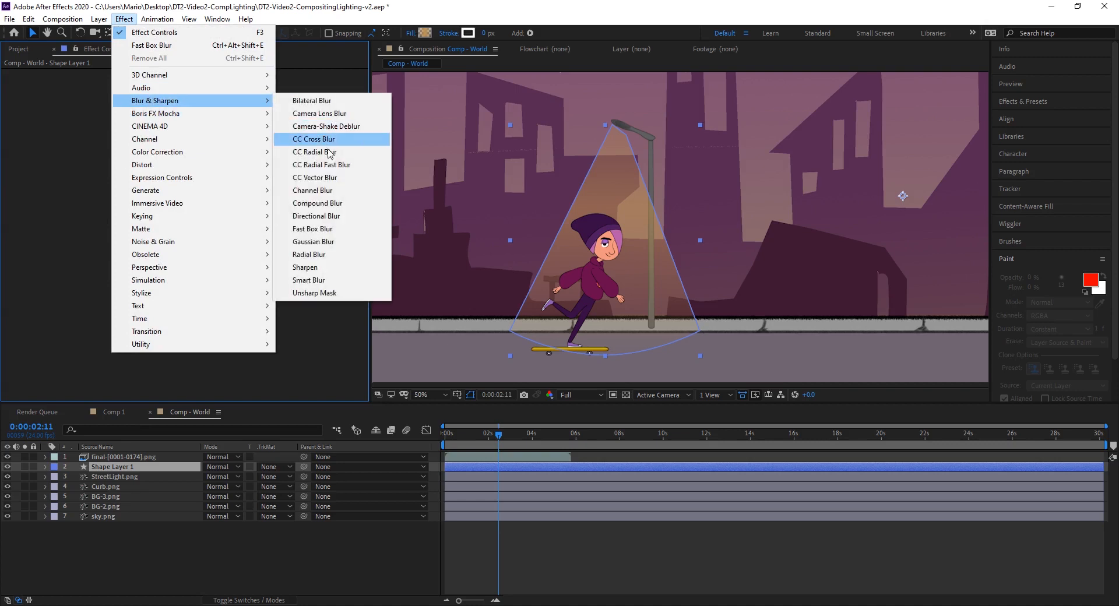
left_click(315, 243)
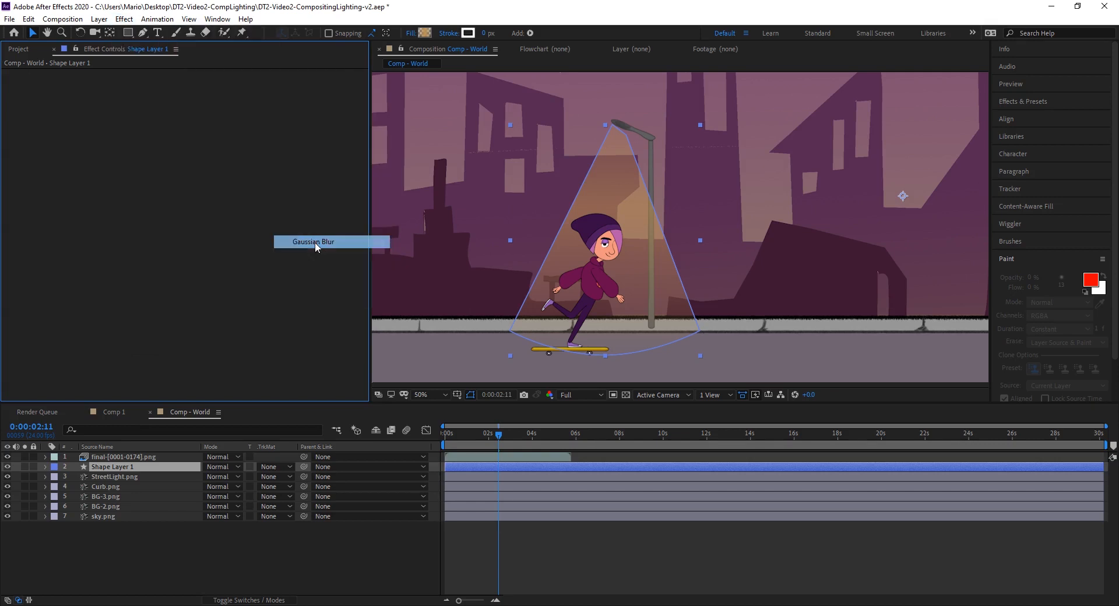
left_click_drag(197, 83, 368, 95)
left_click_drag(200, 85, 341, 96)
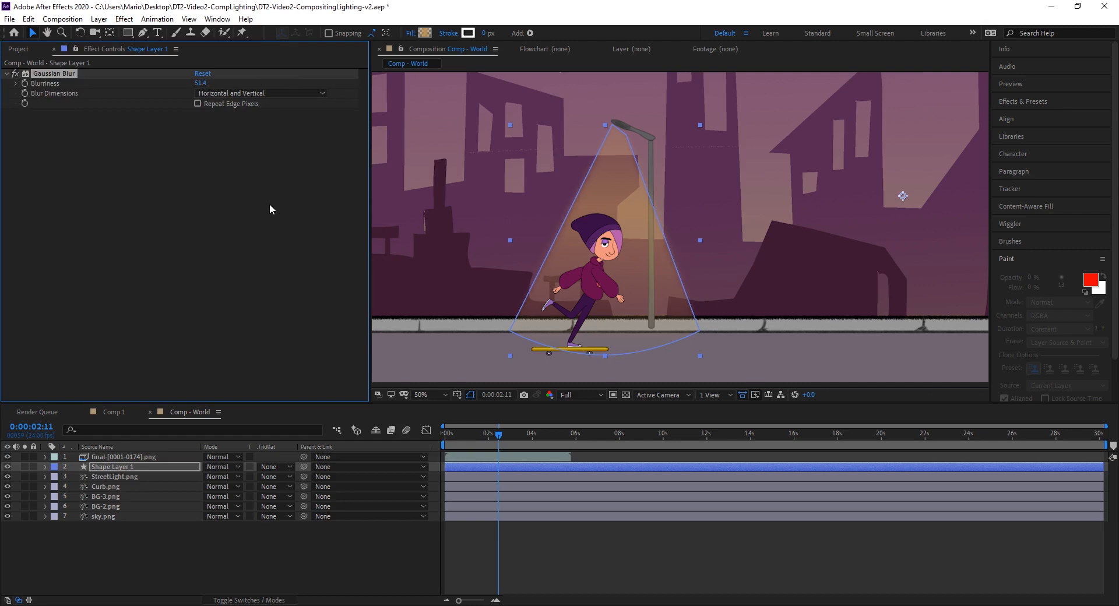
left_click(216, 200)
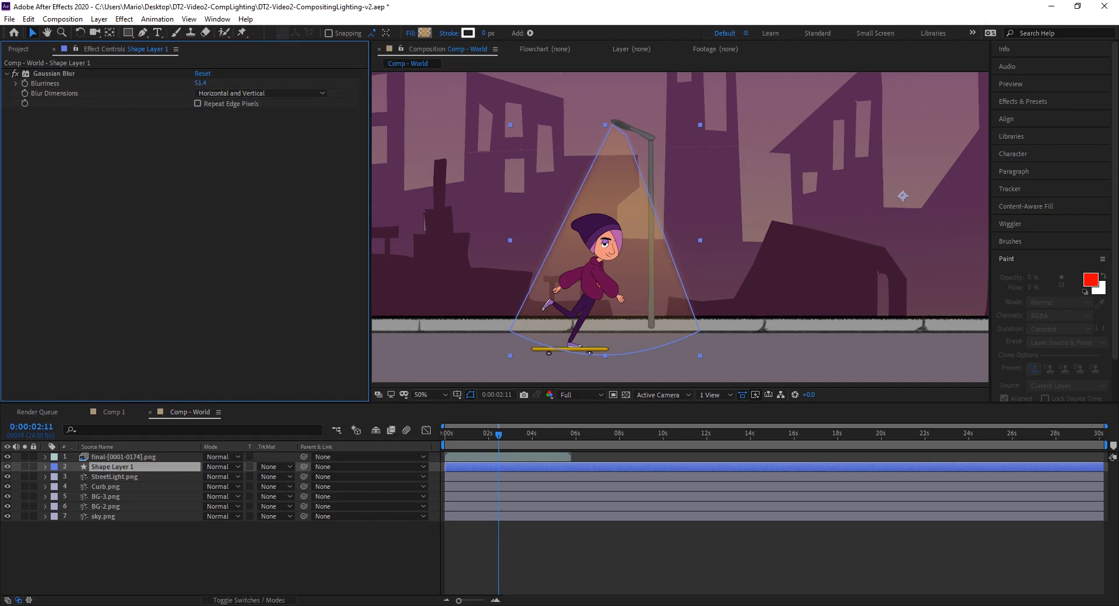
left_click(209, 544)
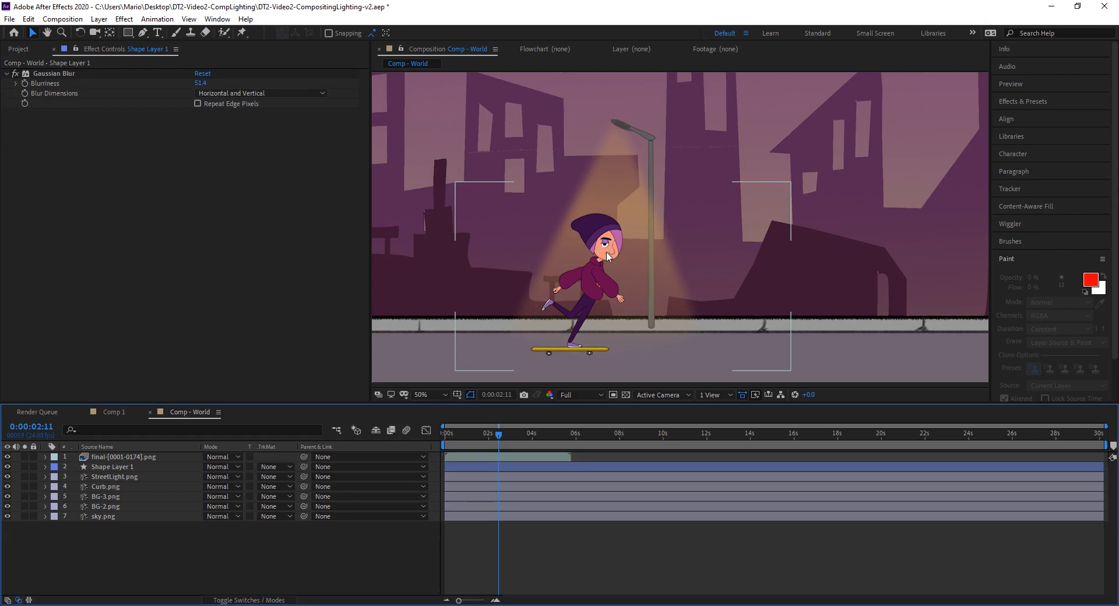
left_click_drag(193, 82, 242, 83)
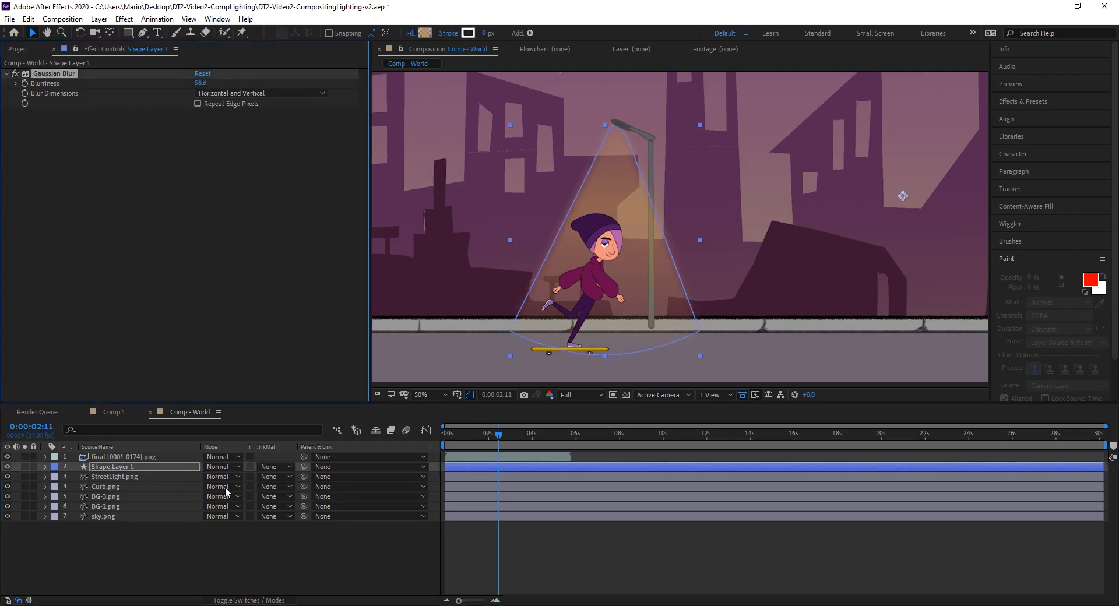
left_click(209, 540)
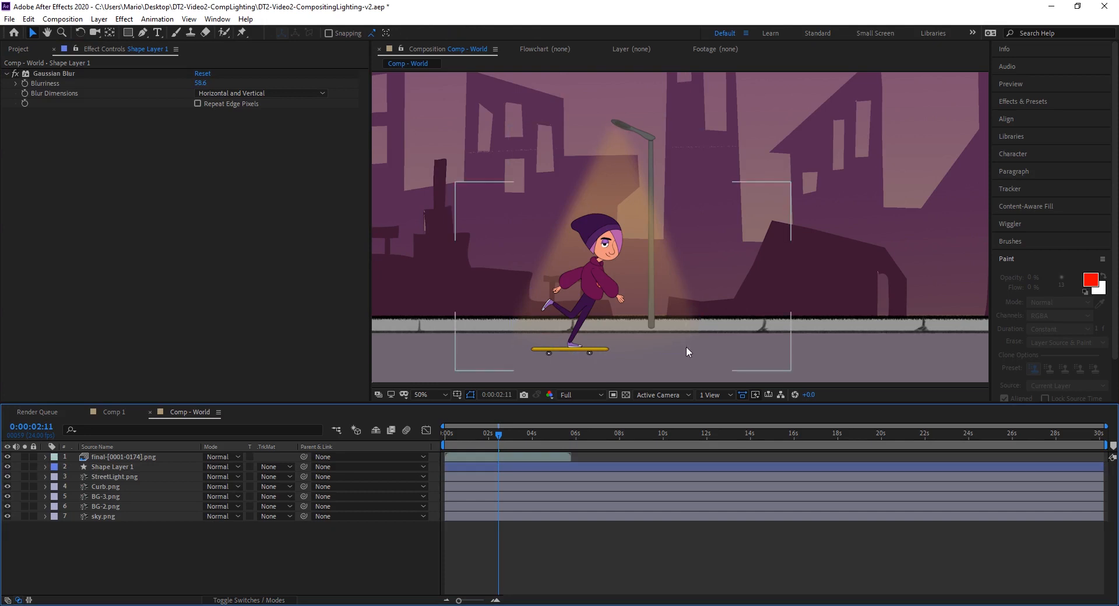
Review the light cone's fill type options and its gradient stops
left_click(130, 470)
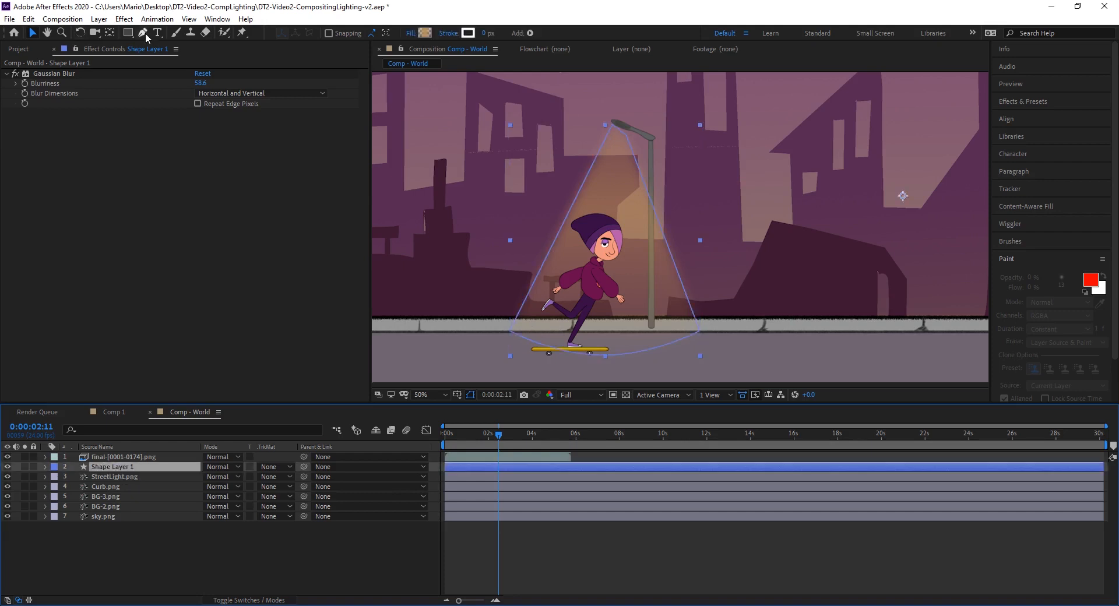
left_click(145, 33)
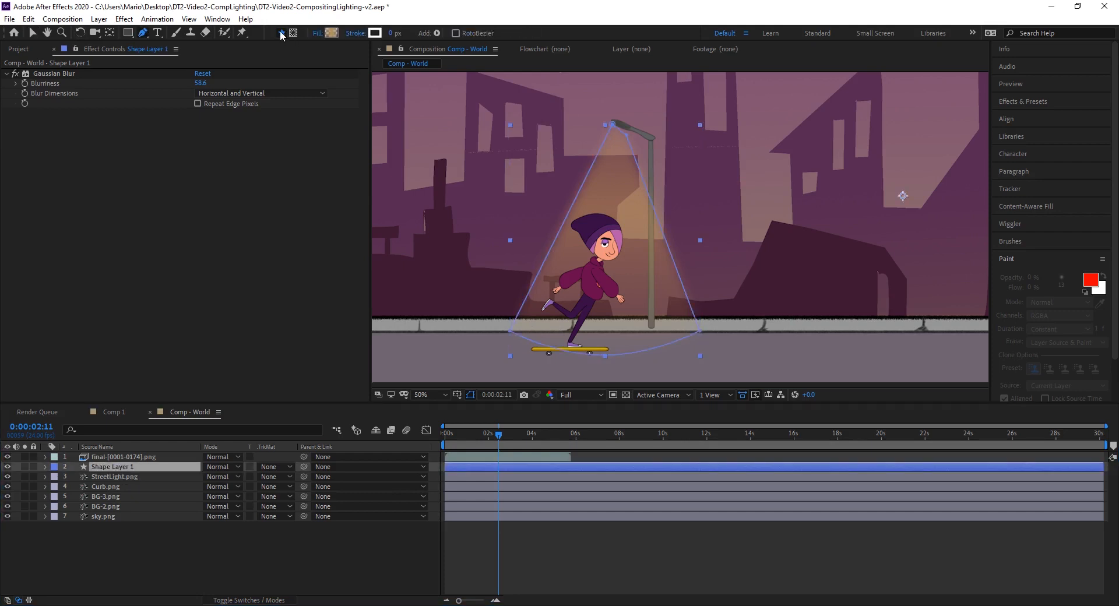
left_click(317, 34)
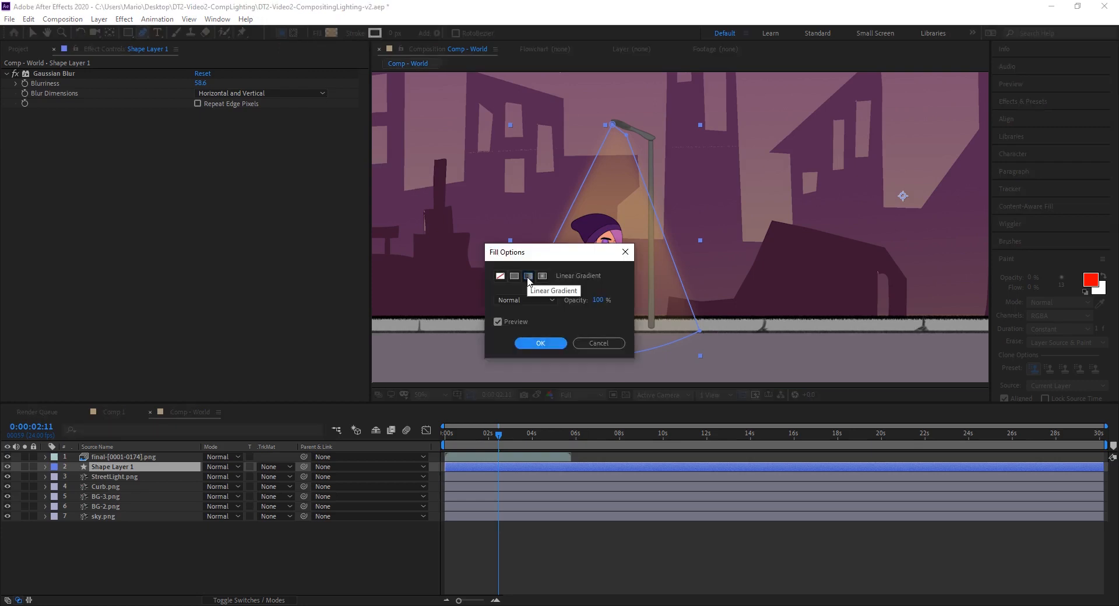
left_click(622, 253)
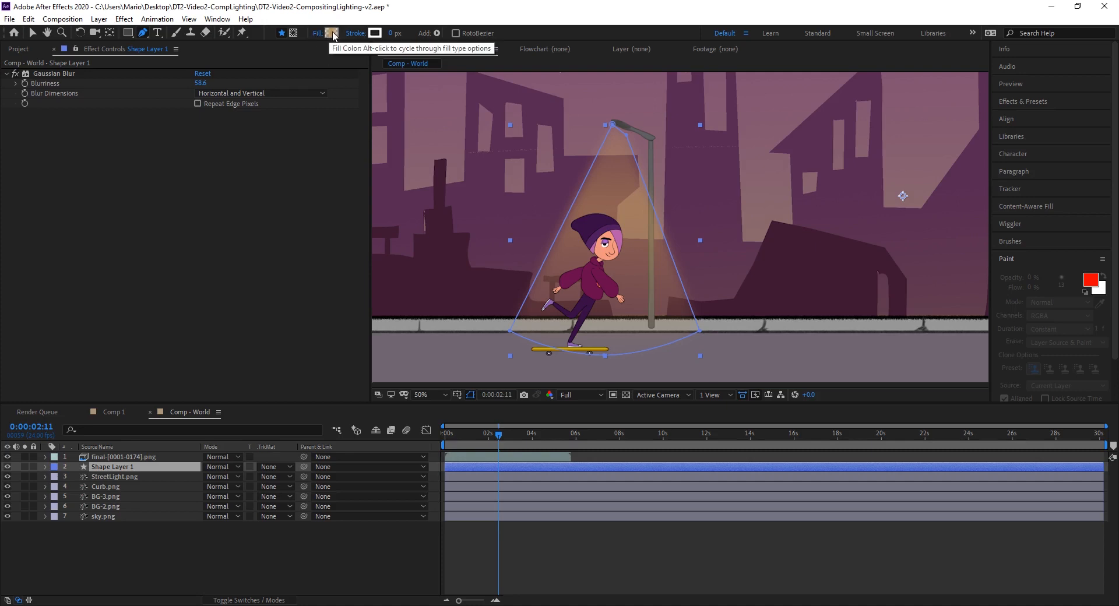
left_click(332, 33)
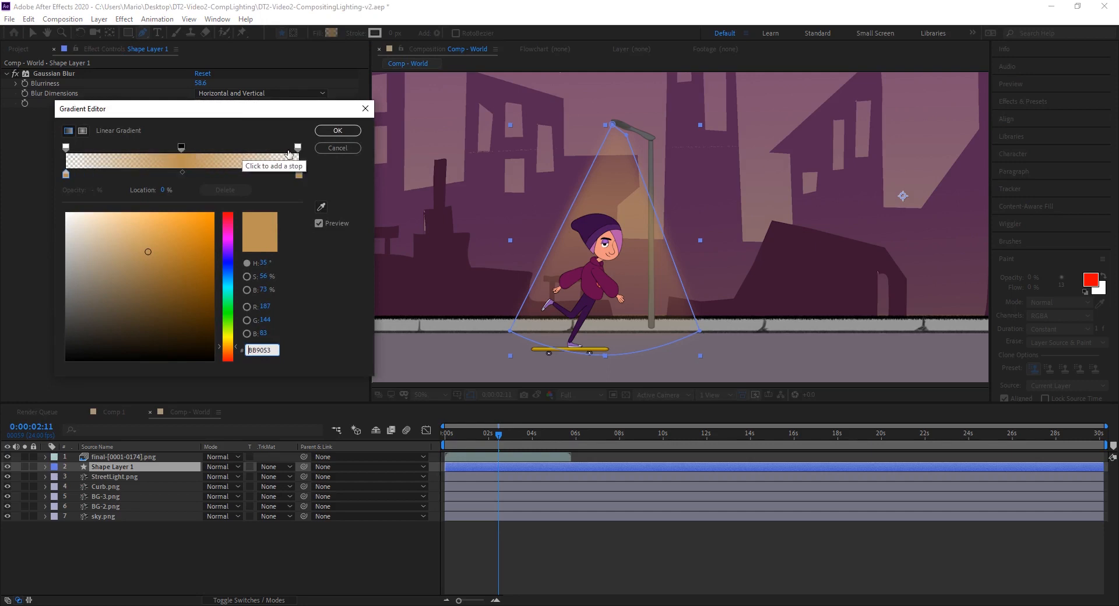
left_click(344, 147)
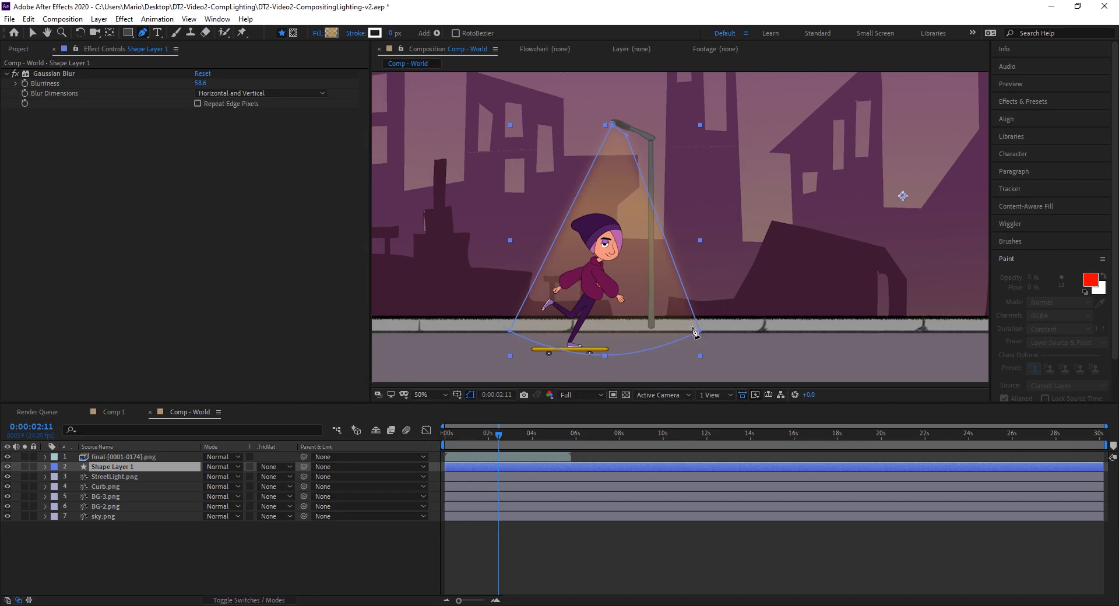
Compare the light cone with its Gaussian Blur disabled and enabled, and inspect the effect's blurriness setting
left_click(114, 466)
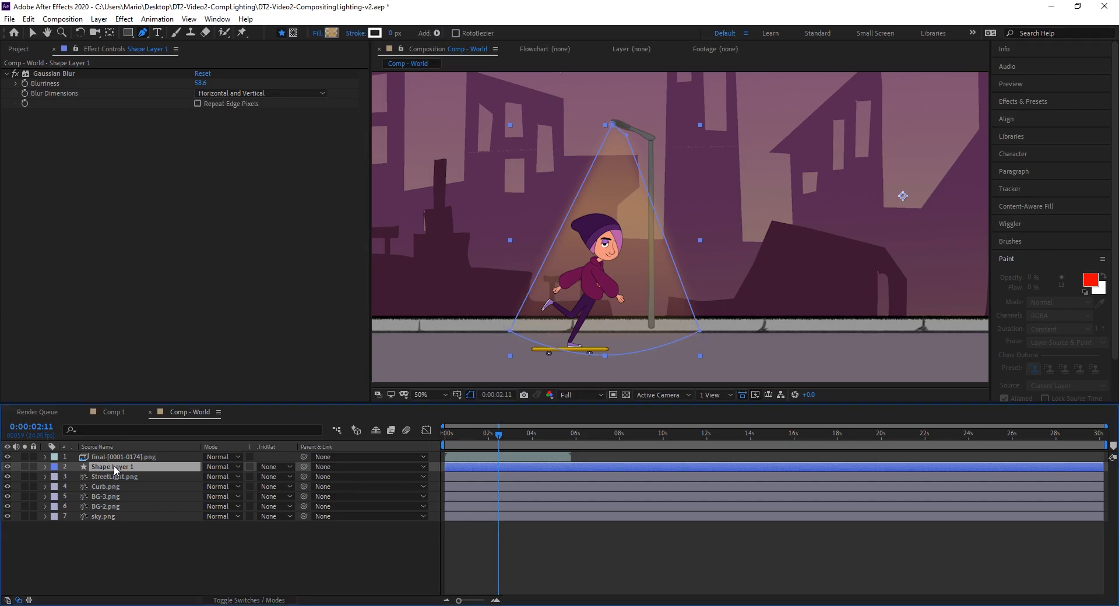
left_click(45, 467)
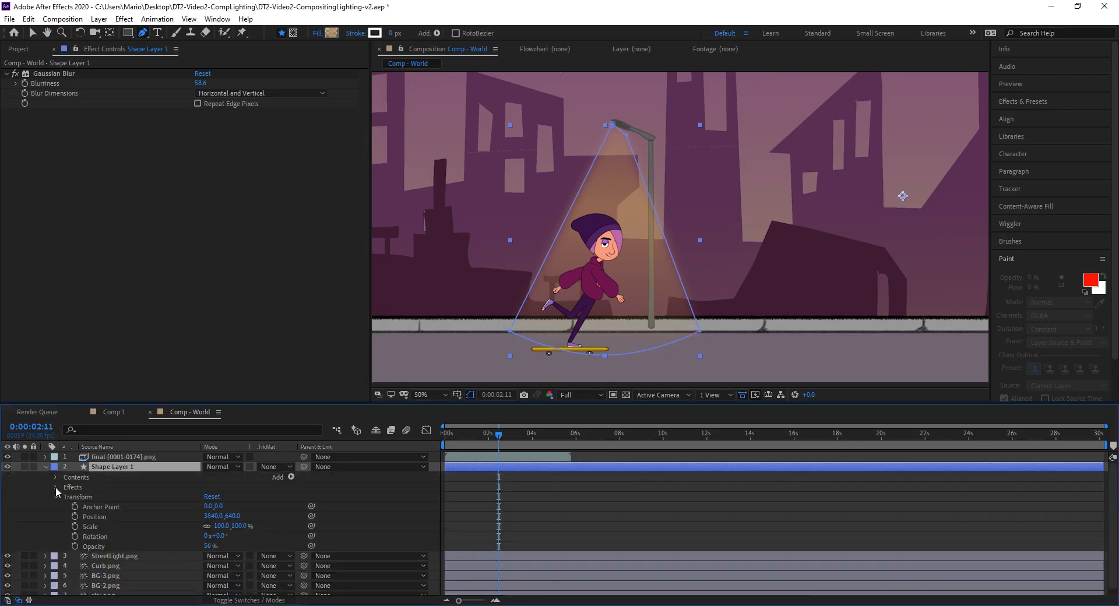
left_click(56, 487)
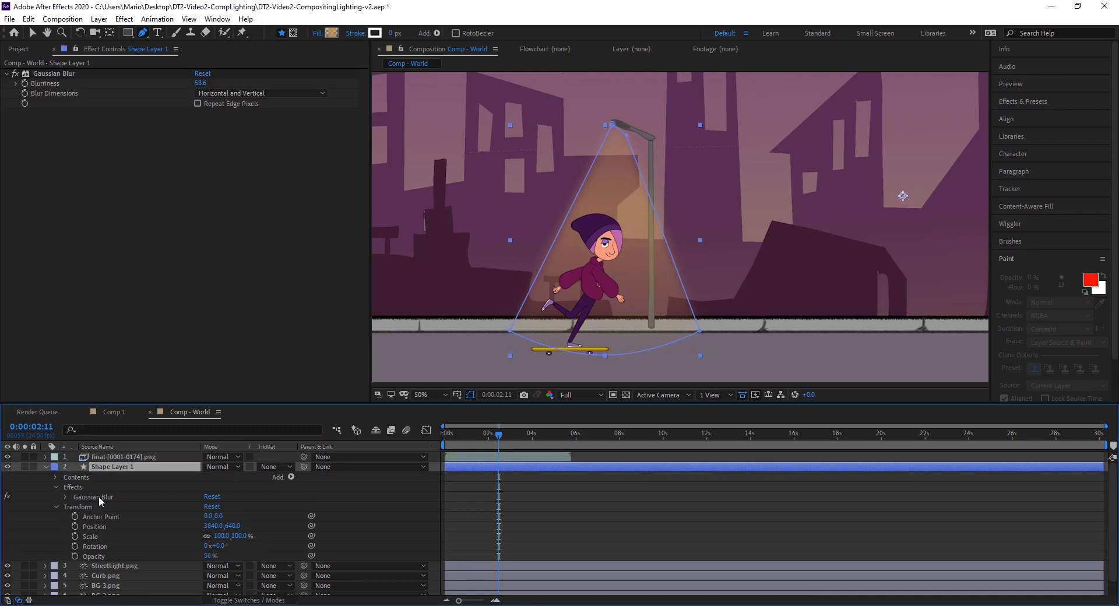
left_click(7, 497)
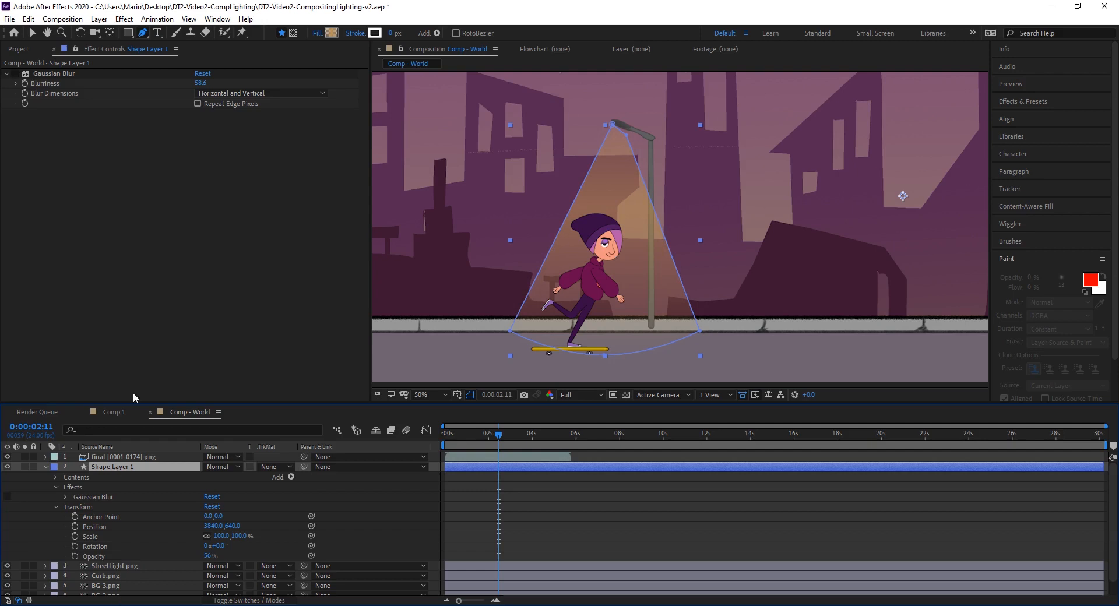
left_click(32, 33)
left_click(435, 242)
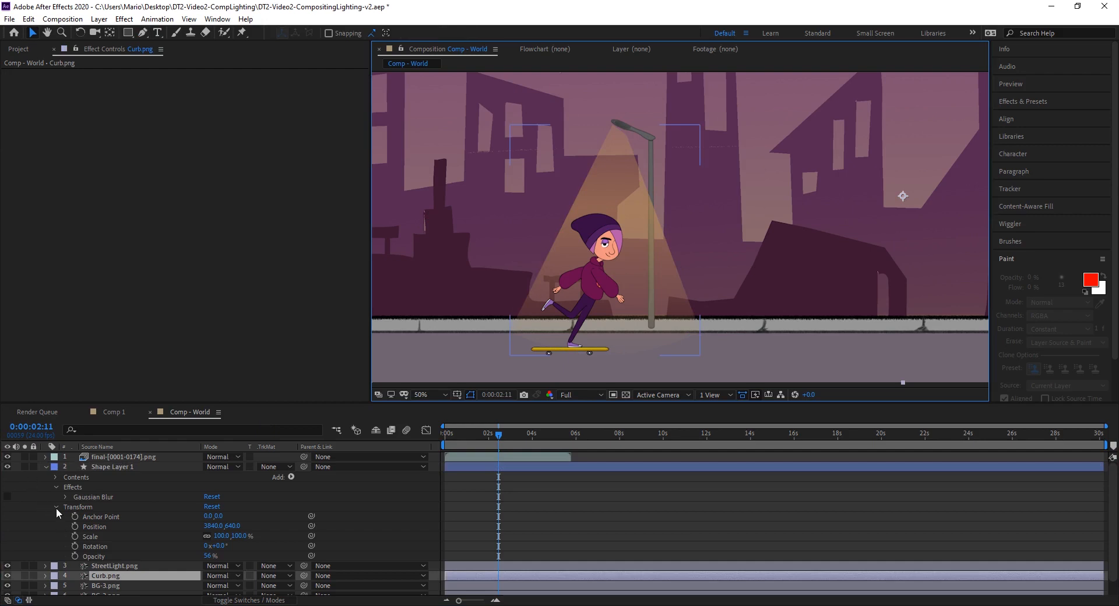
left_click(7, 496)
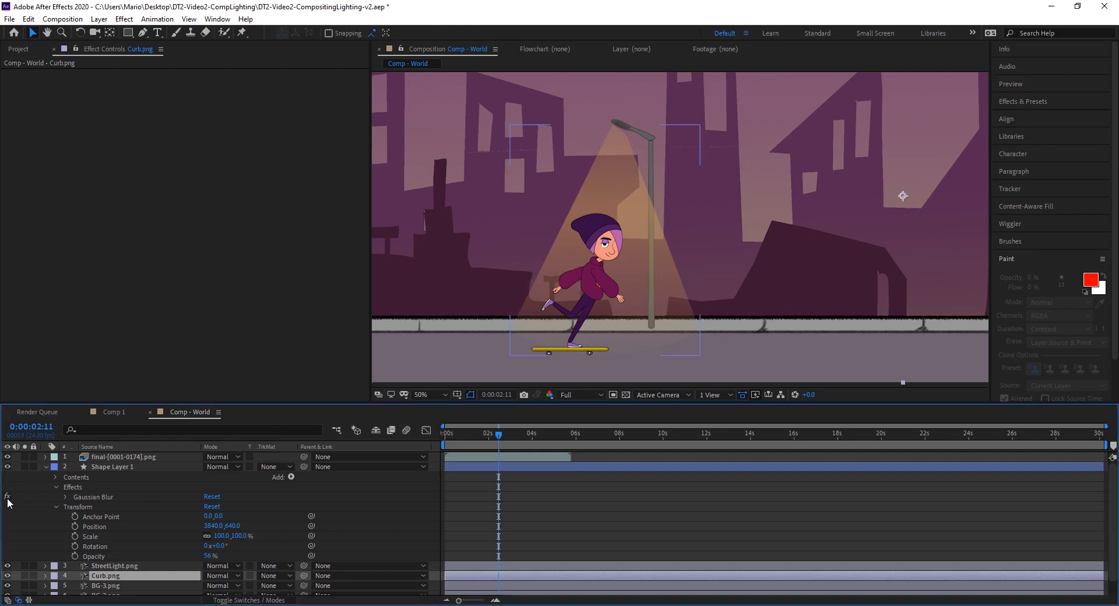
left_click(8, 497)
left_click(7, 497)
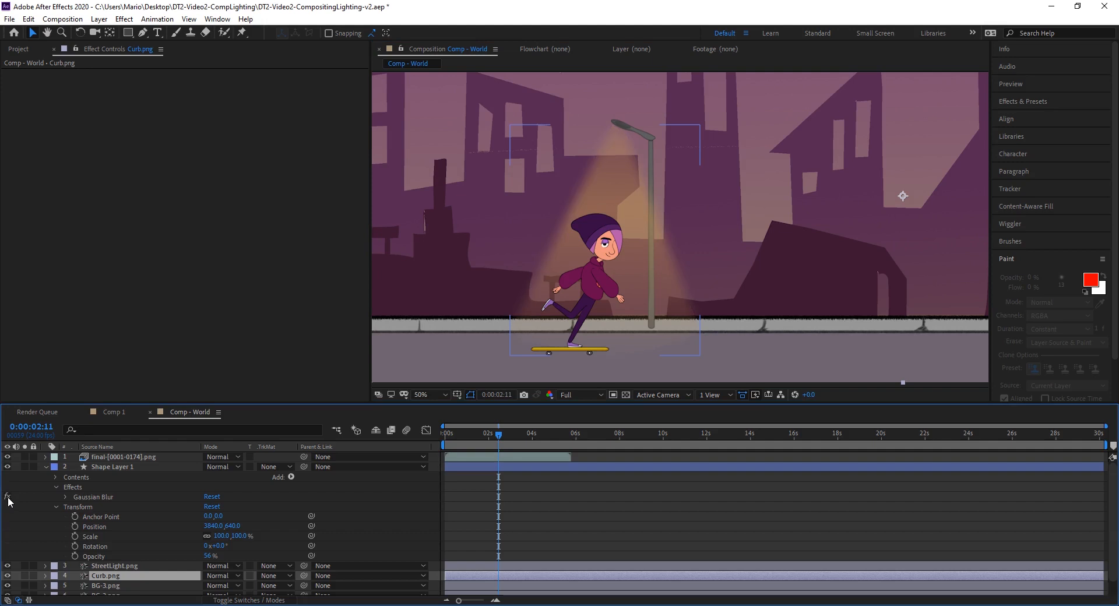
left_click(67, 498)
left_click_drag(208, 508, 207, 509)
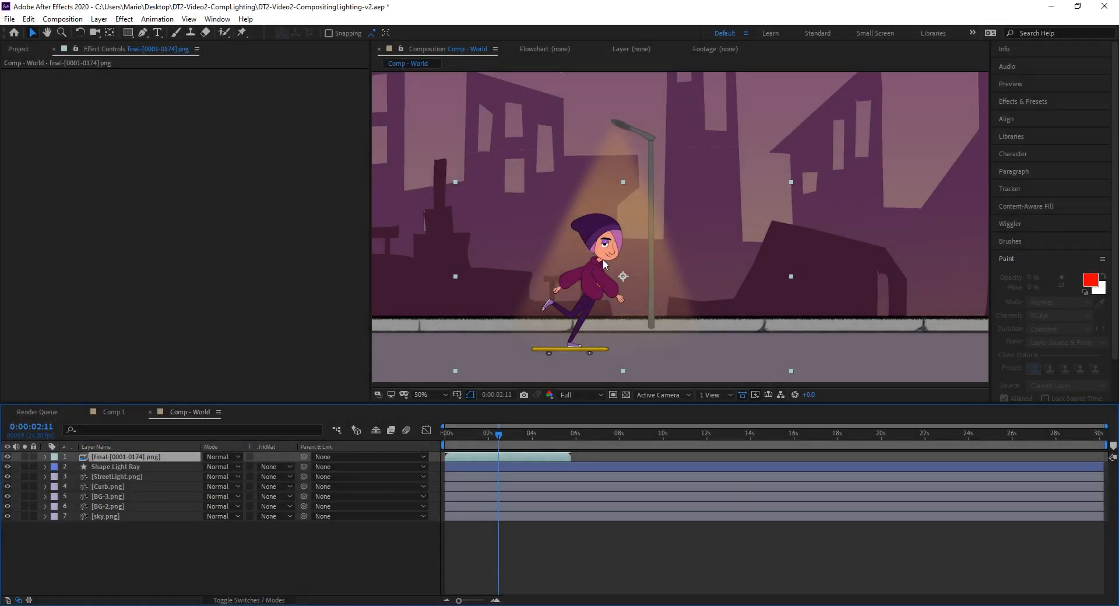
Rename the character animation layer as Orig
right_click(134, 458)
left_click(168, 438)
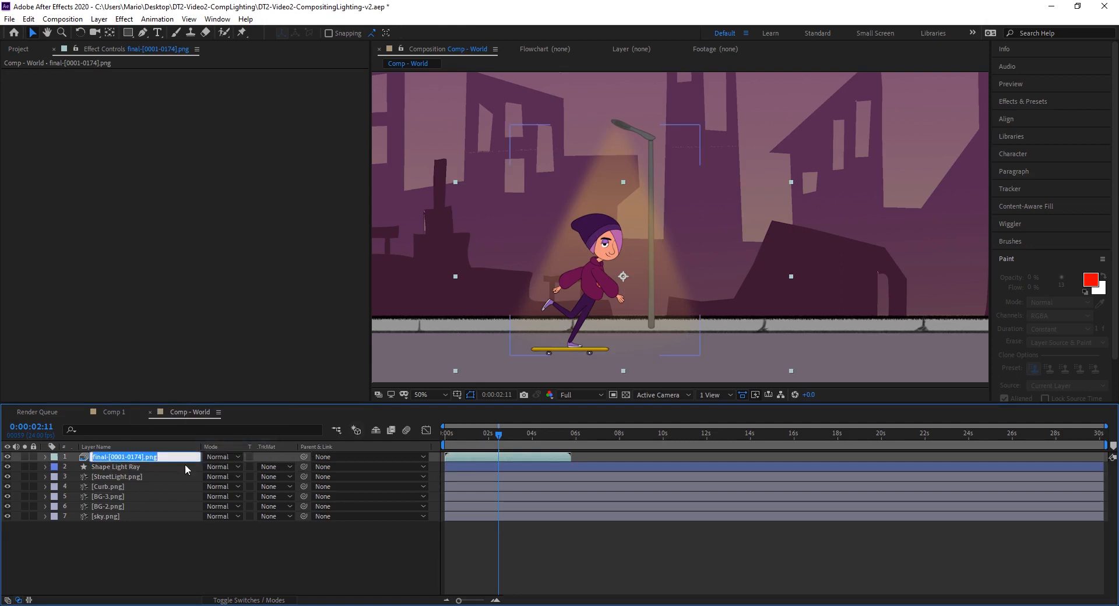
type("Orig")
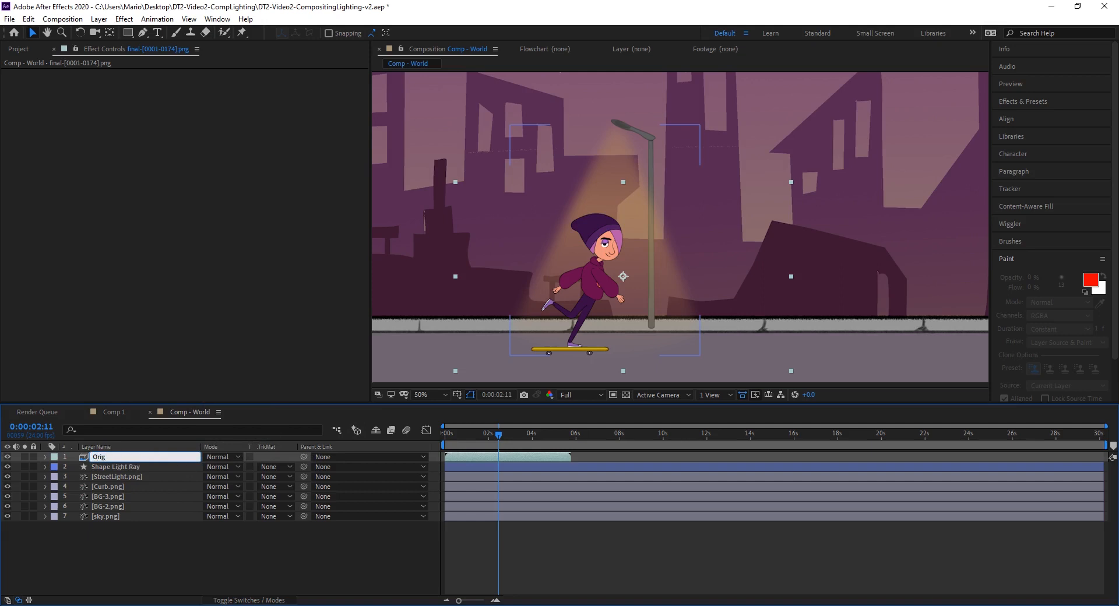
key("Return")
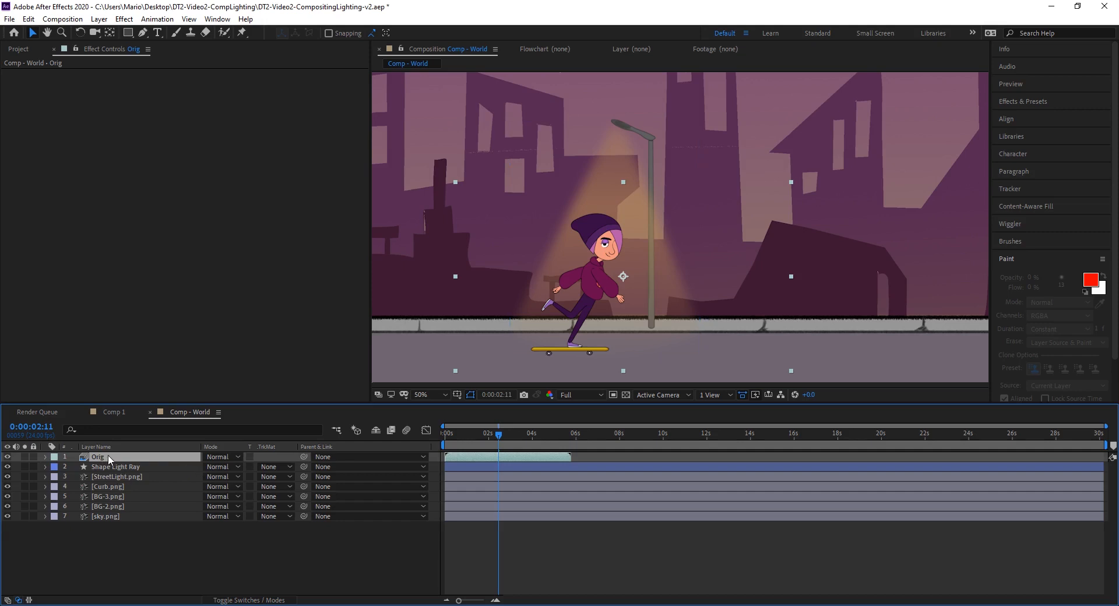
Duplicate the Orig character layer twice so that three copies are stacked above the light ray shape layer
left_click(27, 20)
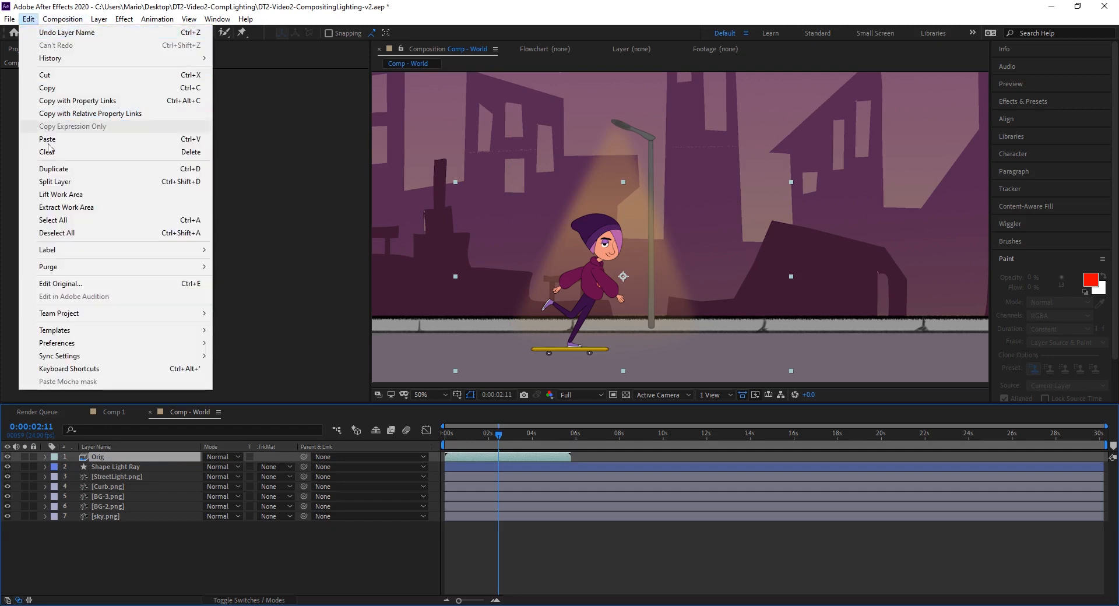
left_click(63, 170)
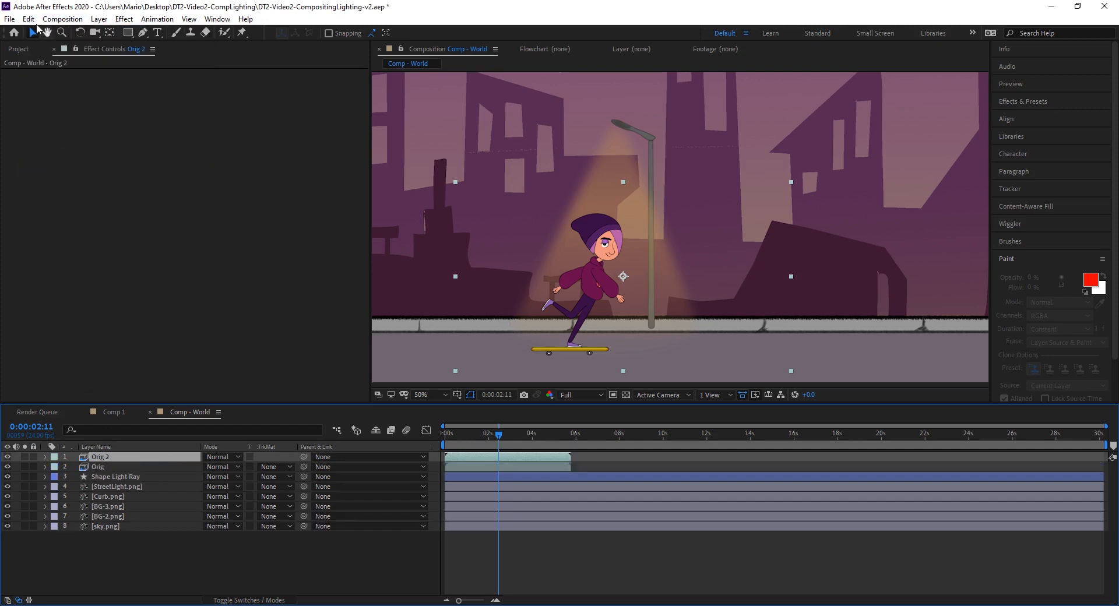
left_click(28, 20)
left_click(60, 170)
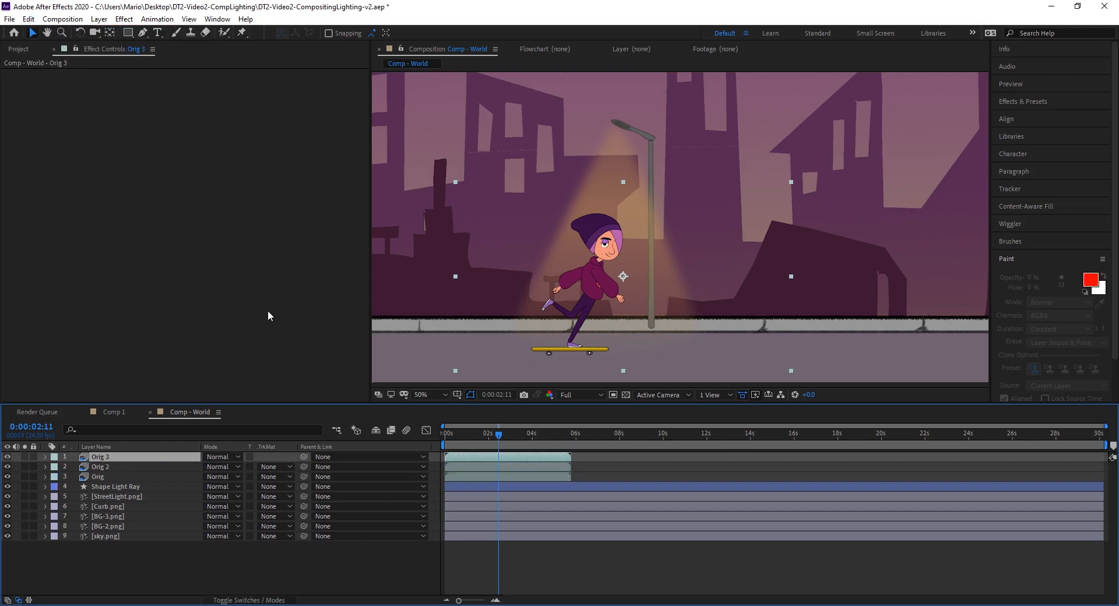
Rename the topmost duplicate of the character layer as Animation-Mask
right_click(105, 462)
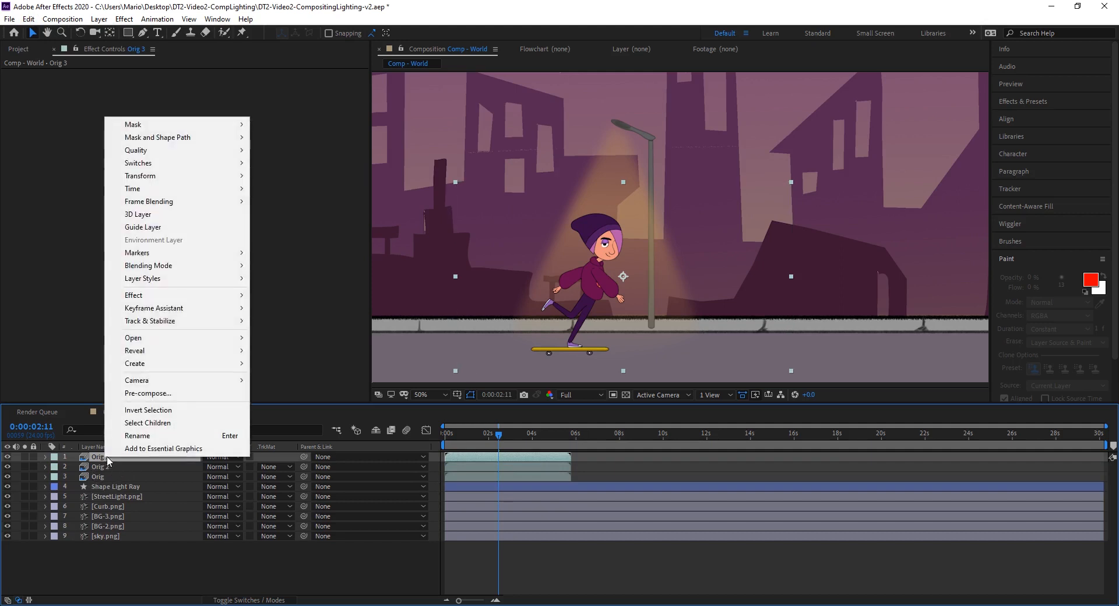
left_click(124, 438)
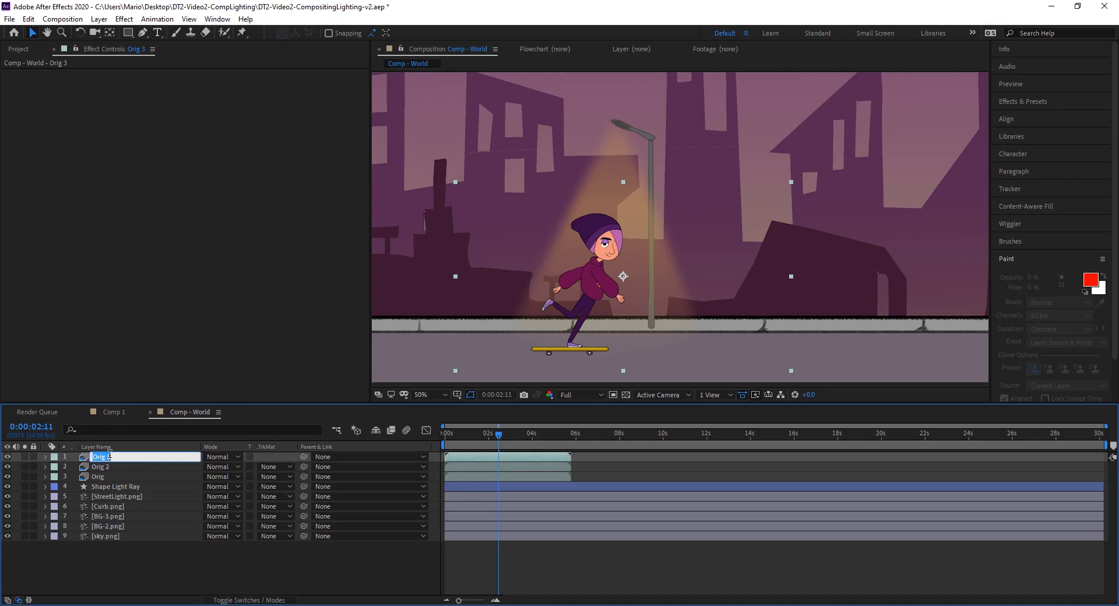
type("Animation-Mask")
key("Return")
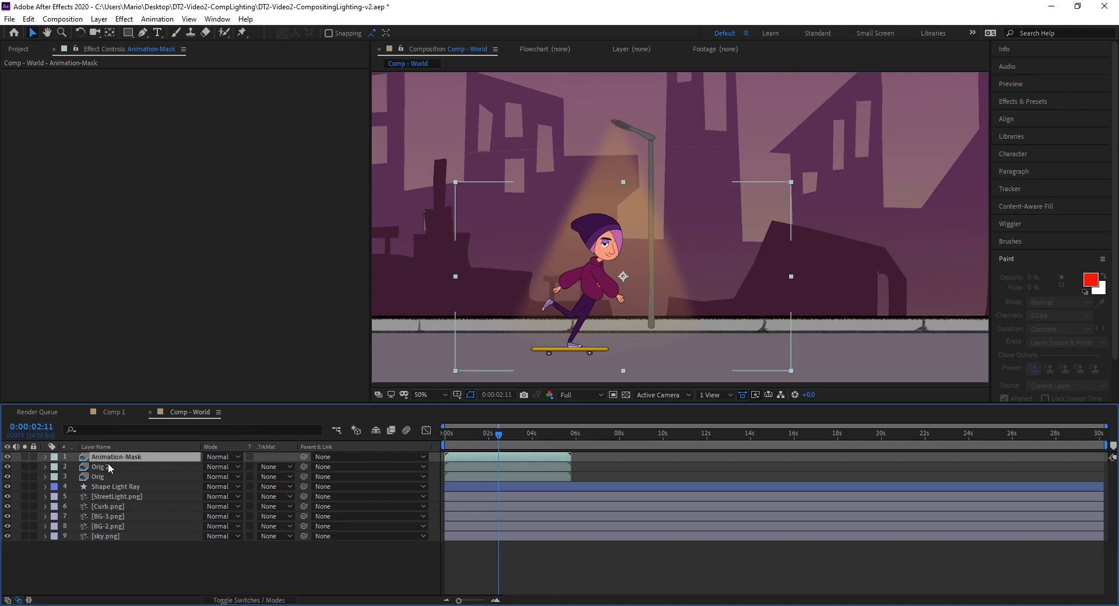
Rename the second character layer, directly below Animation-Mask, as Lighting
left_click(108, 467)
right_click(105, 466)
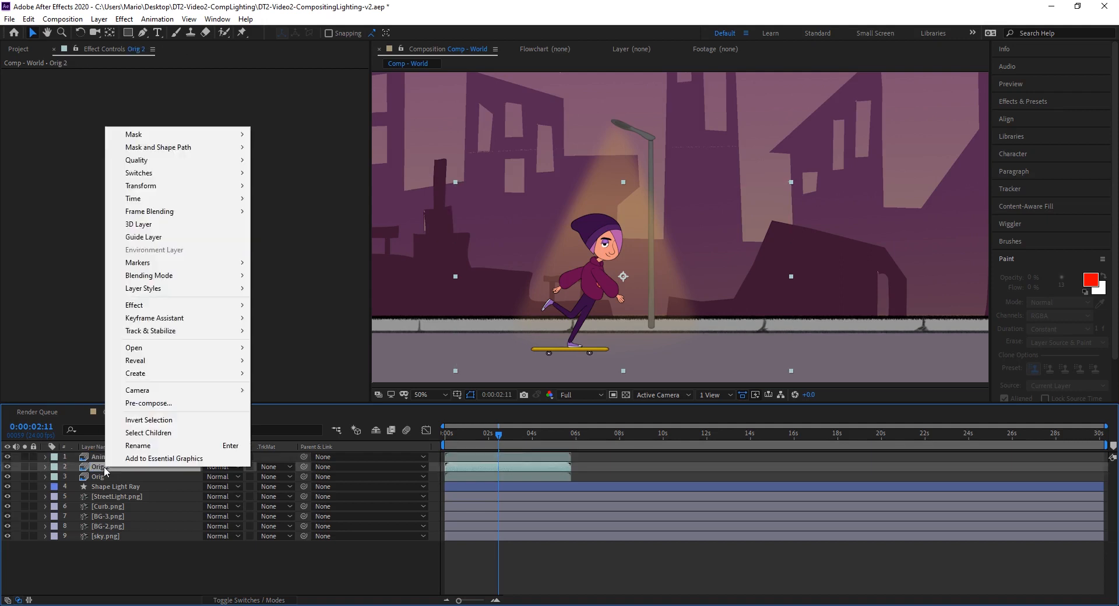
left_click(135, 445)
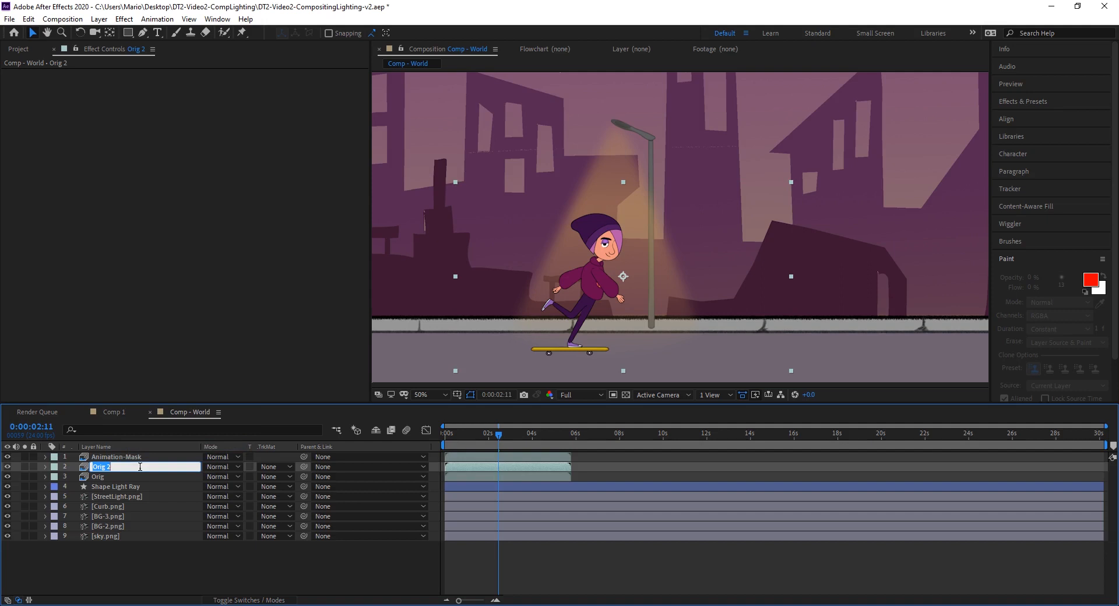
type("Lighting")
left_click(100, 477)
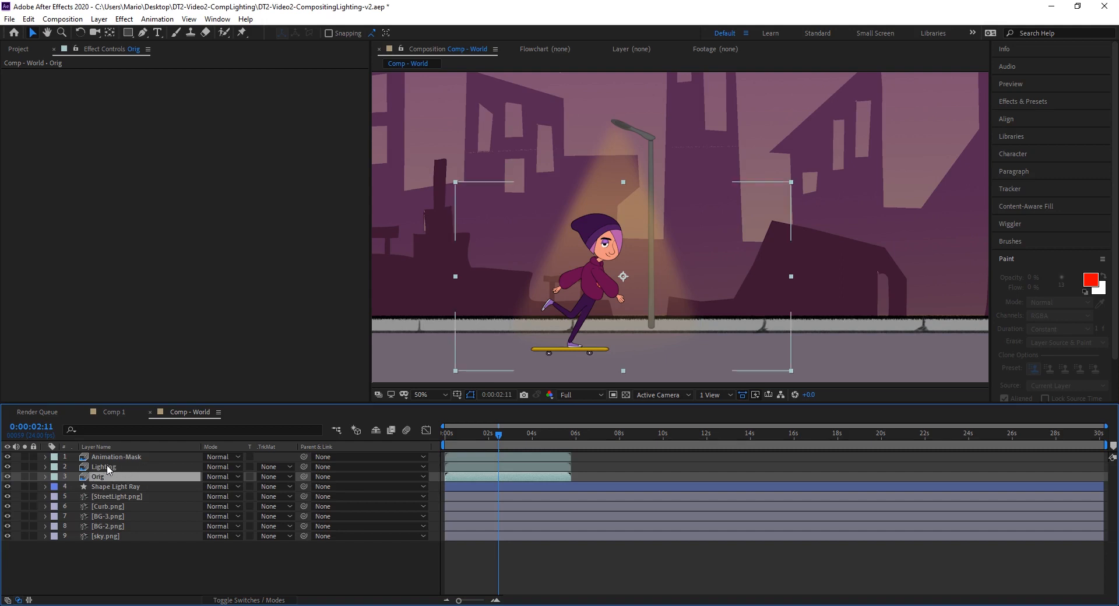
Solo the Lighting layer and apply a Brightness & Contrast effect to it with brightness set to 114
left_click(25, 466)
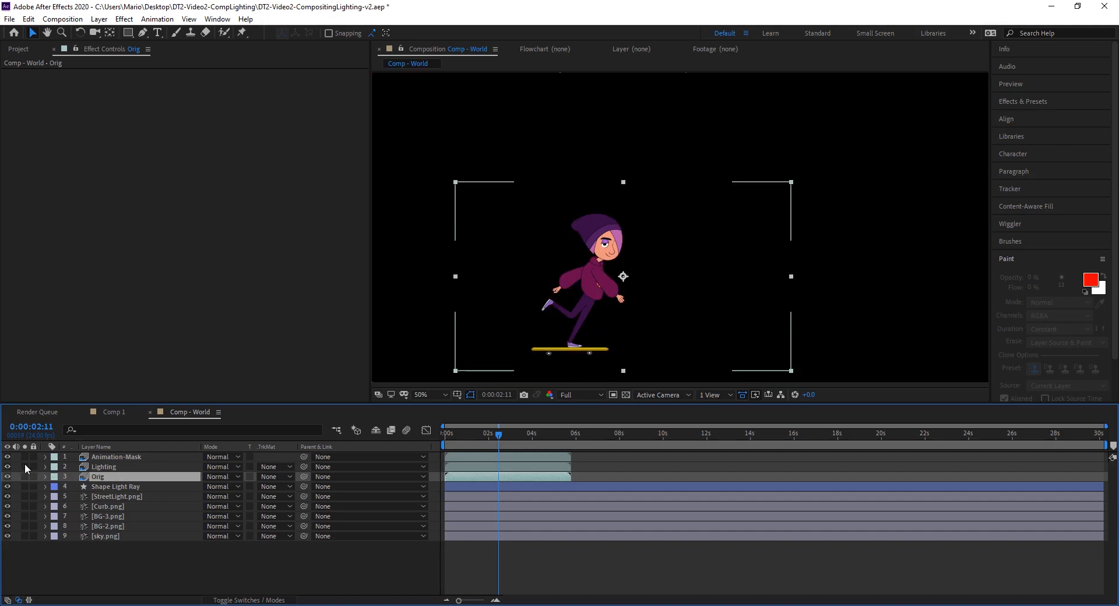
left_click(24, 465)
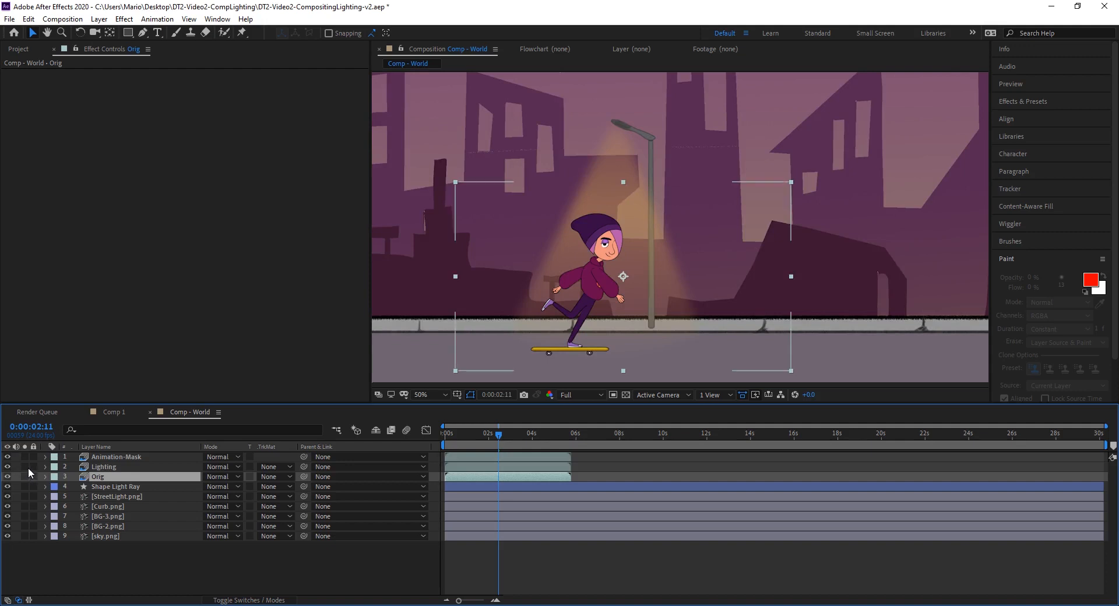
left_click(24, 467)
left_click(103, 467)
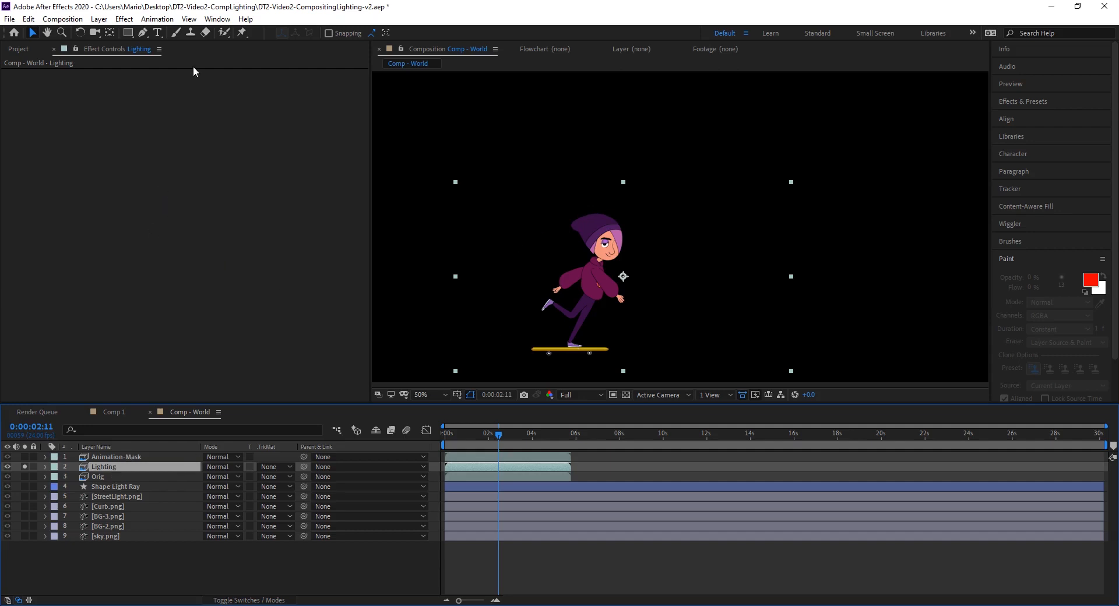
left_click(124, 19)
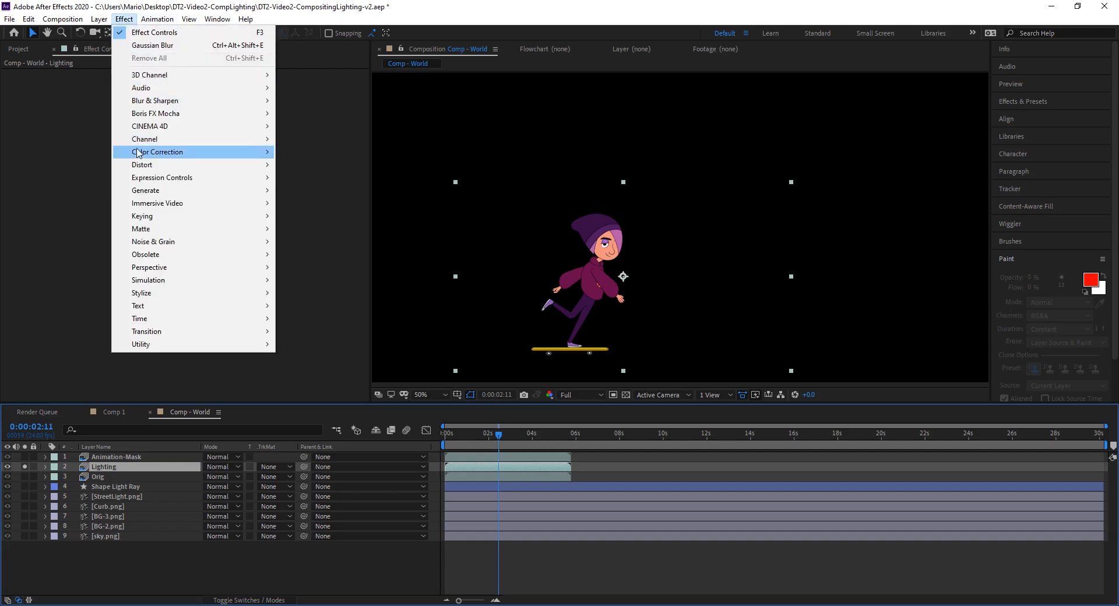
mouse_move(140, 152)
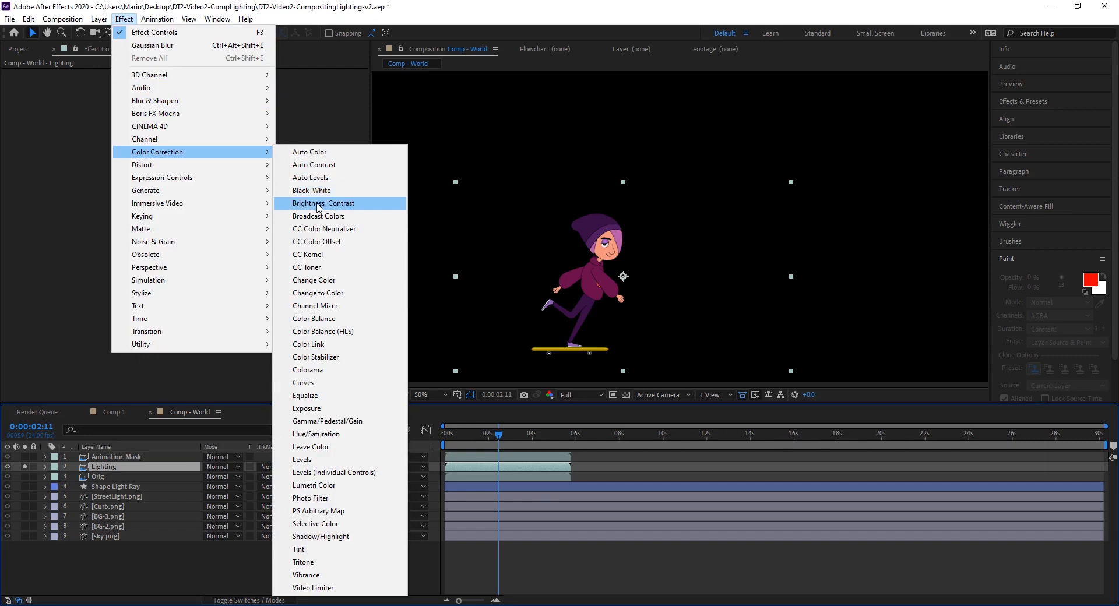
left_click(318, 204)
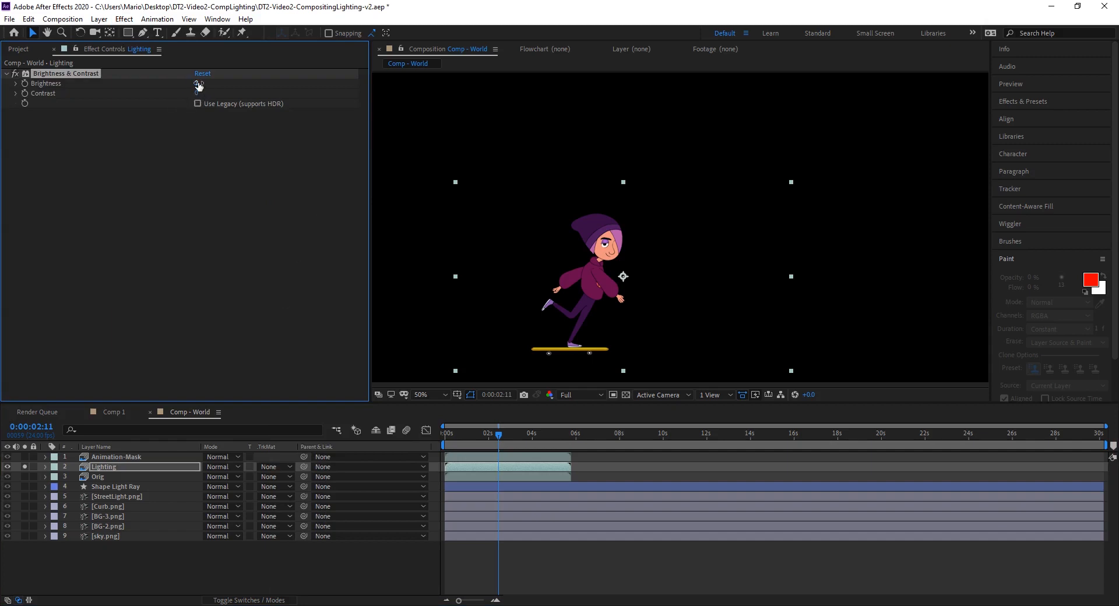
left_click_drag(198, 83, 271, 89)
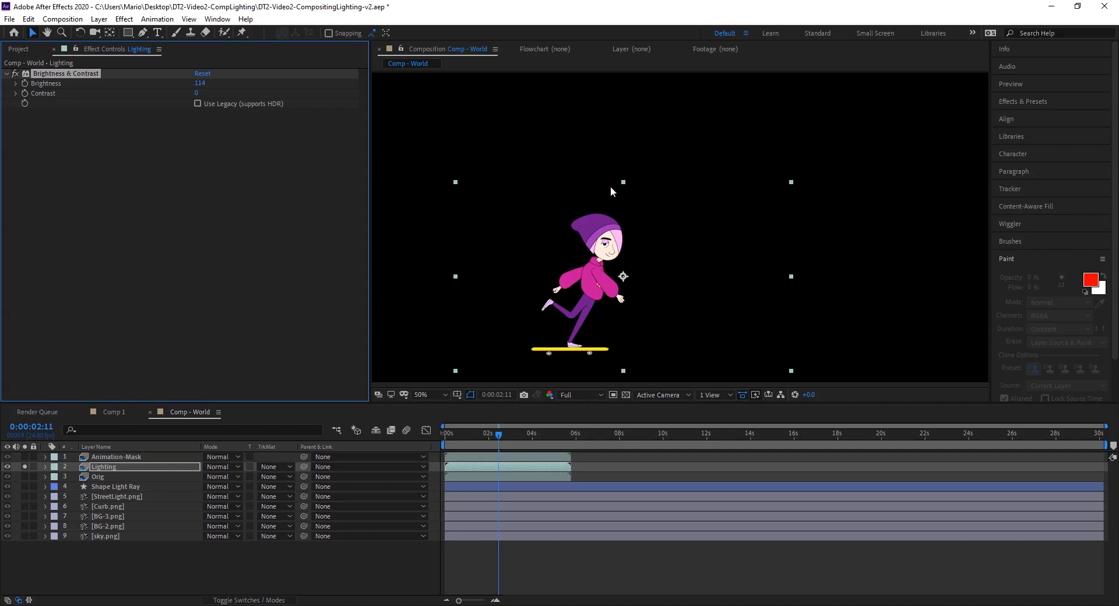
Compare the brightened Lighting layer with the original character by soloing Orig and toggling the solo of Lighting
left_click(24, 466)
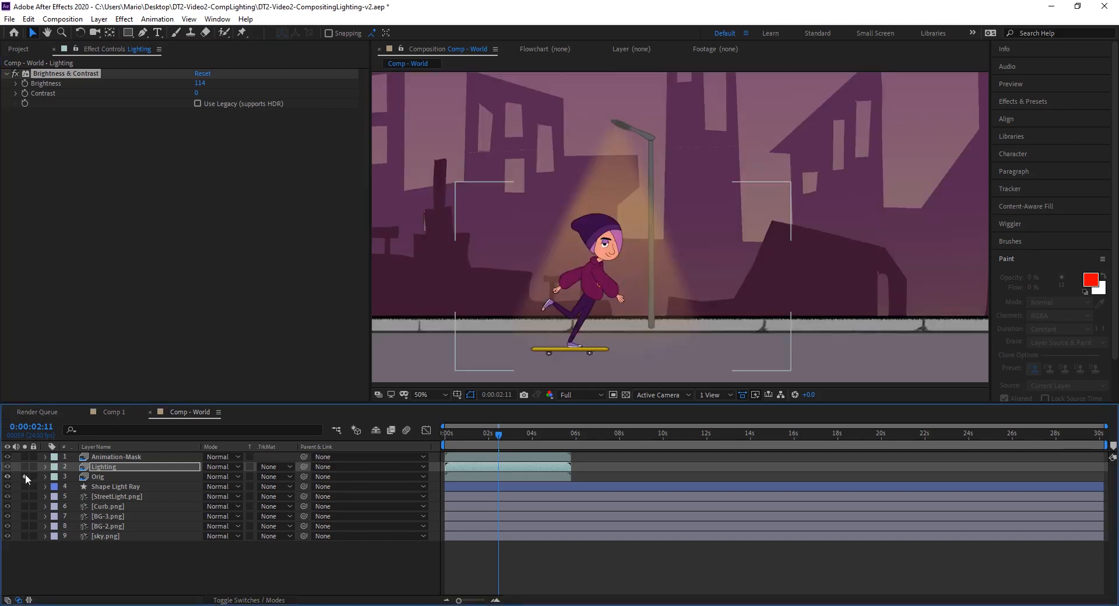
left_click(25, 476)
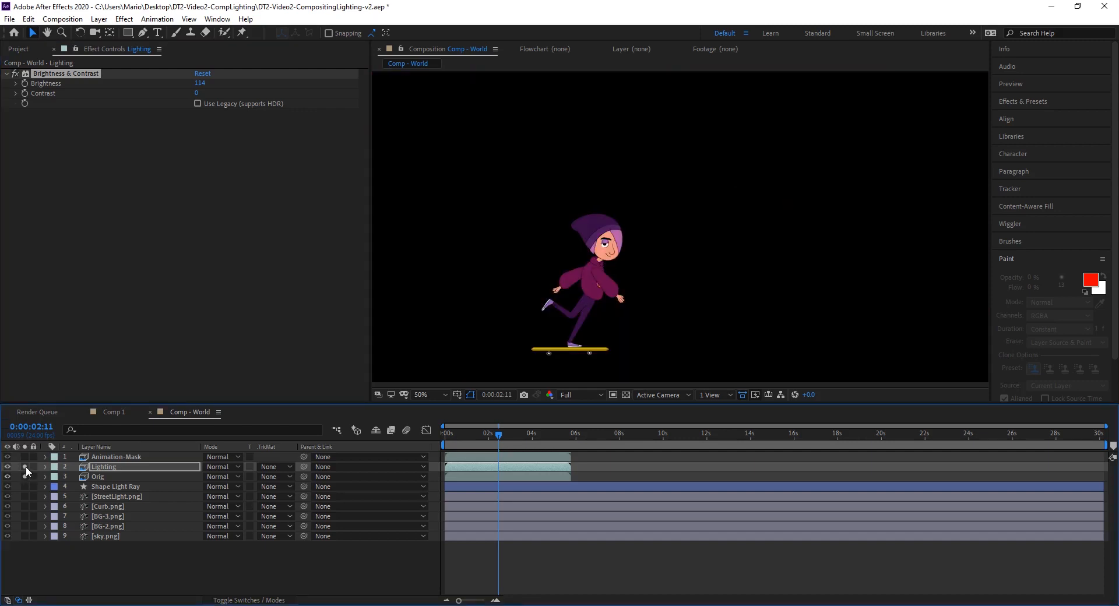
left_click(25, 466)
left_click(25, 466)
left_click(25, 466)
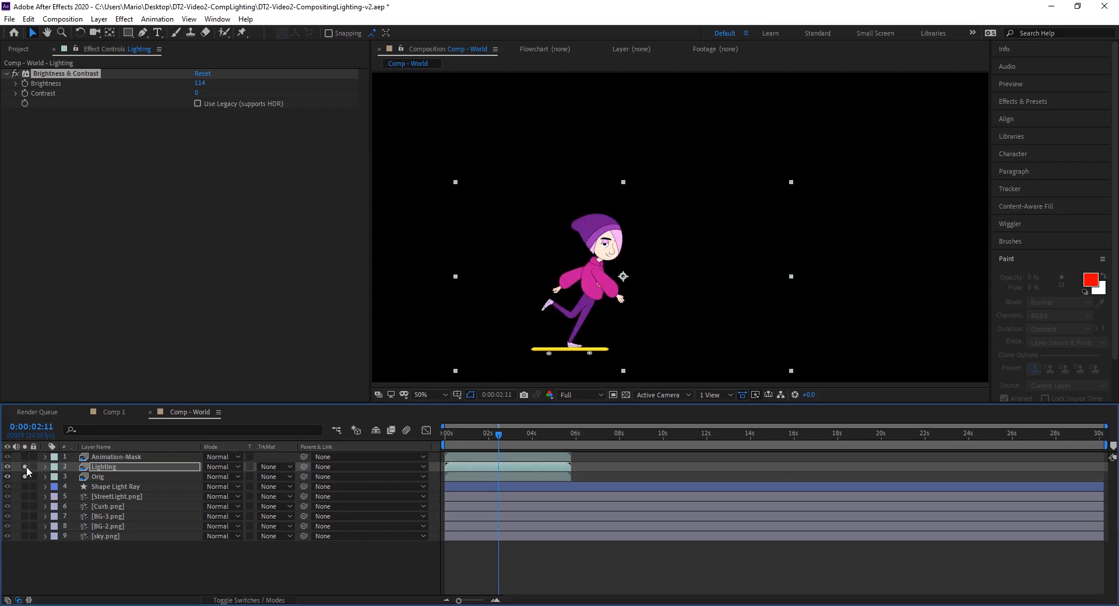
left_click(25, 466)
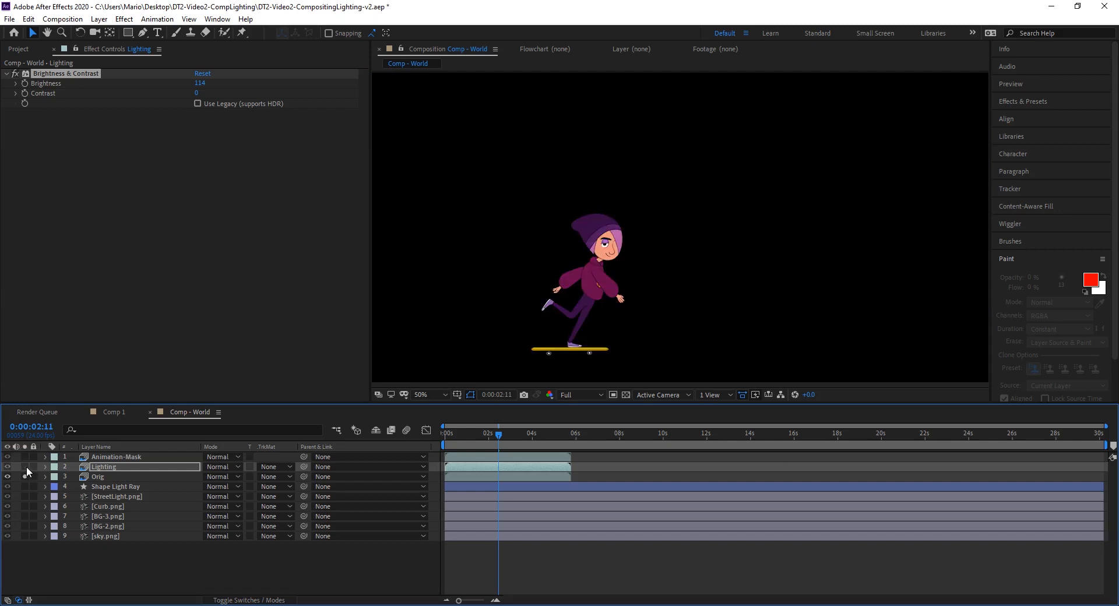
left_click(25, 466)
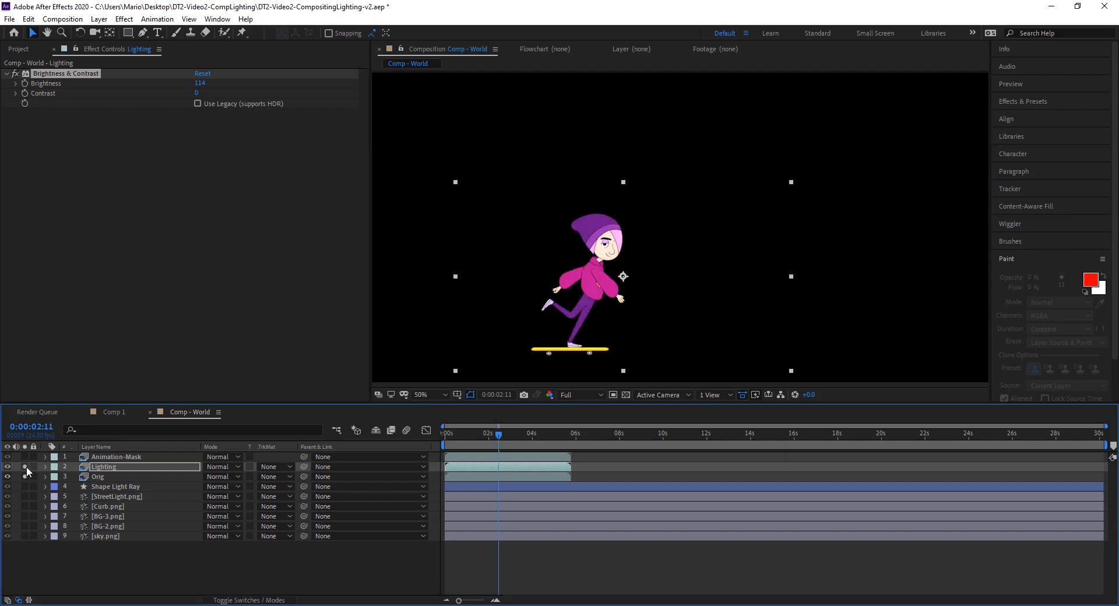
left_click(25, 466)
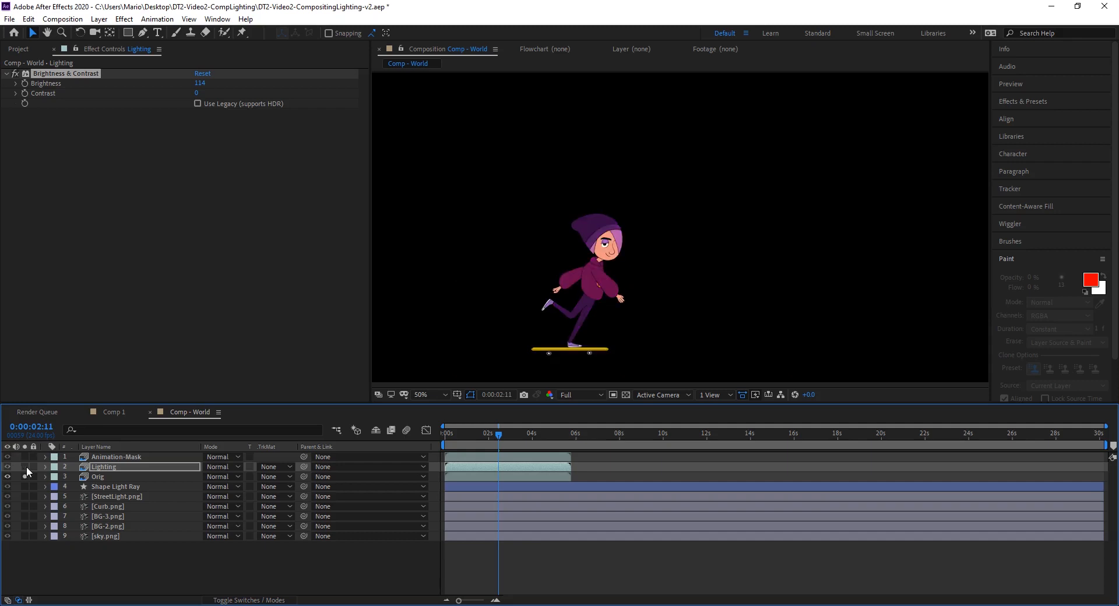
left_click(25, 466)
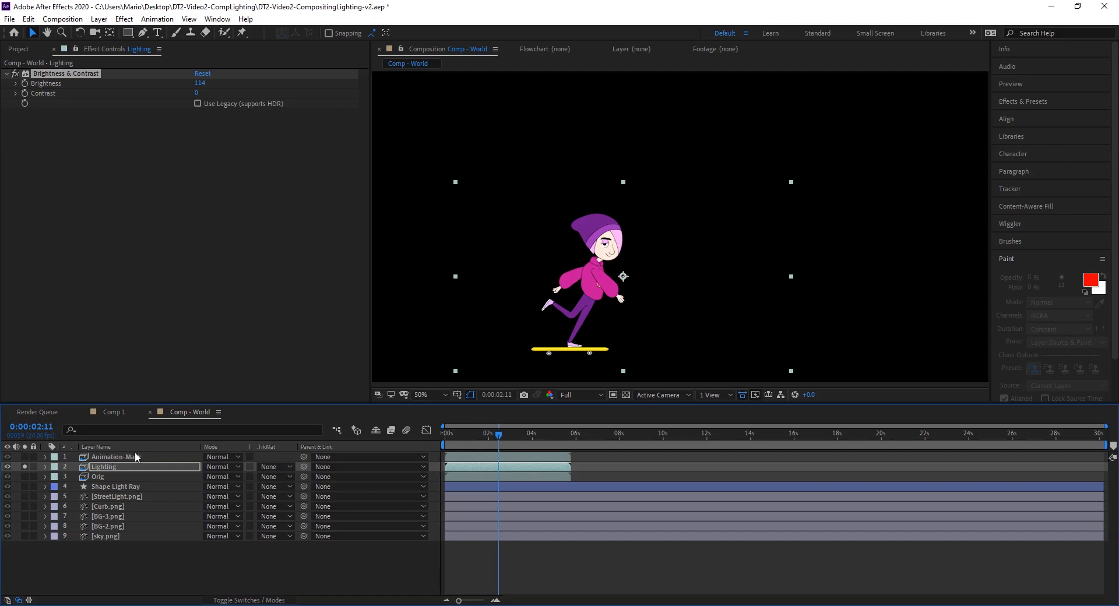
Try the Alpha Inverted Matte "Animation-Mask" on the Lighting layer and return it to No Track Matte
left_click(275, 466)
left_click(286, 502)
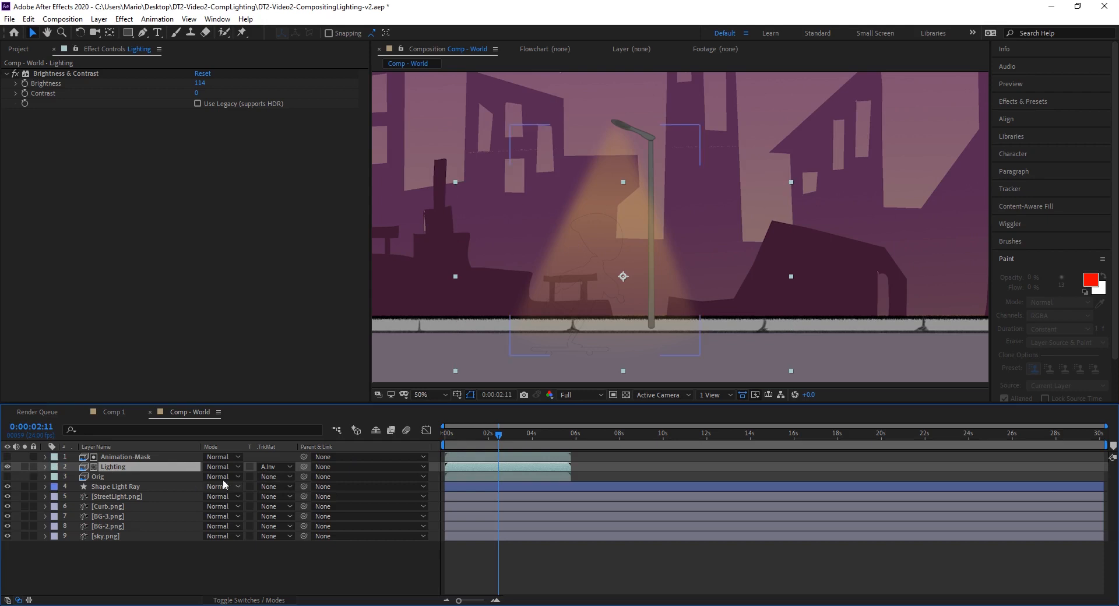
left_click(274, 467)
left_click(281, 479)
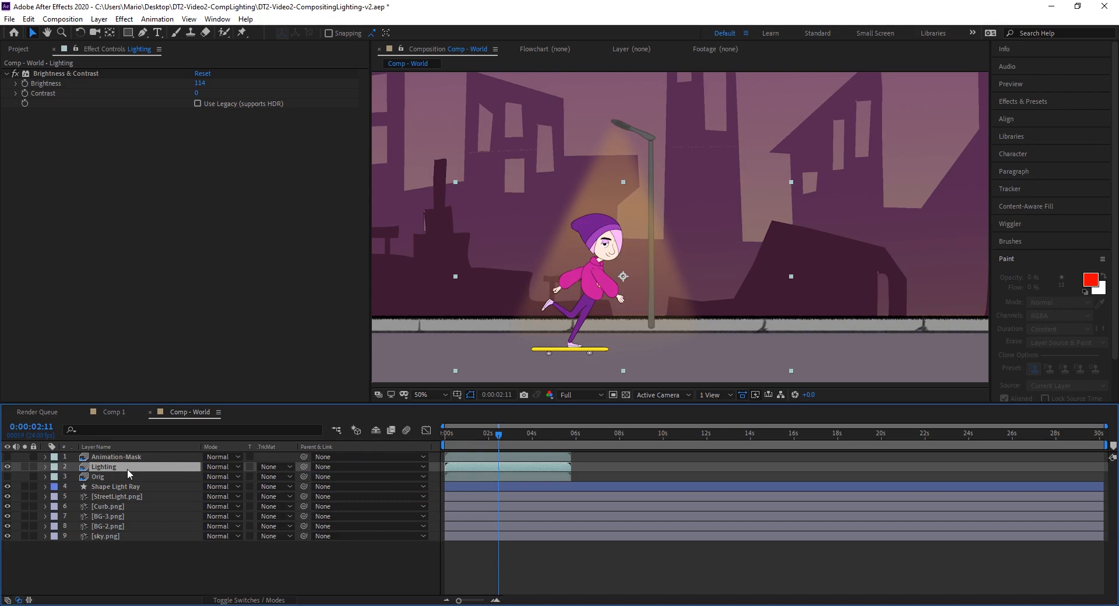
Compare the character in the street scene with the Orig and Lighting layers alternately shown and hidden
left_click(8, 476)
left_click(8, 466)
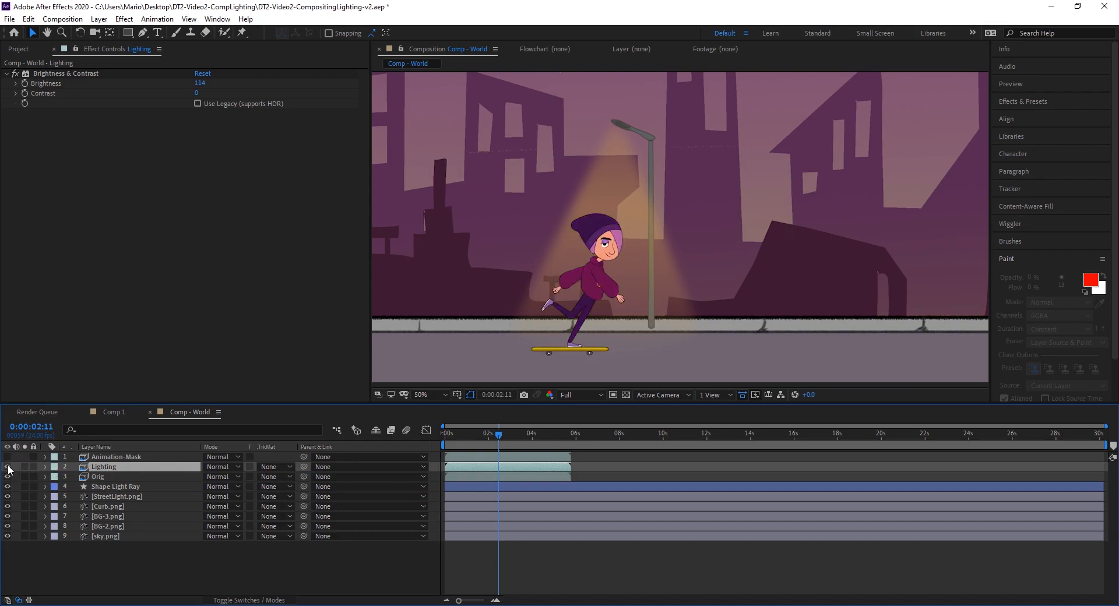
left_click(7, 467)
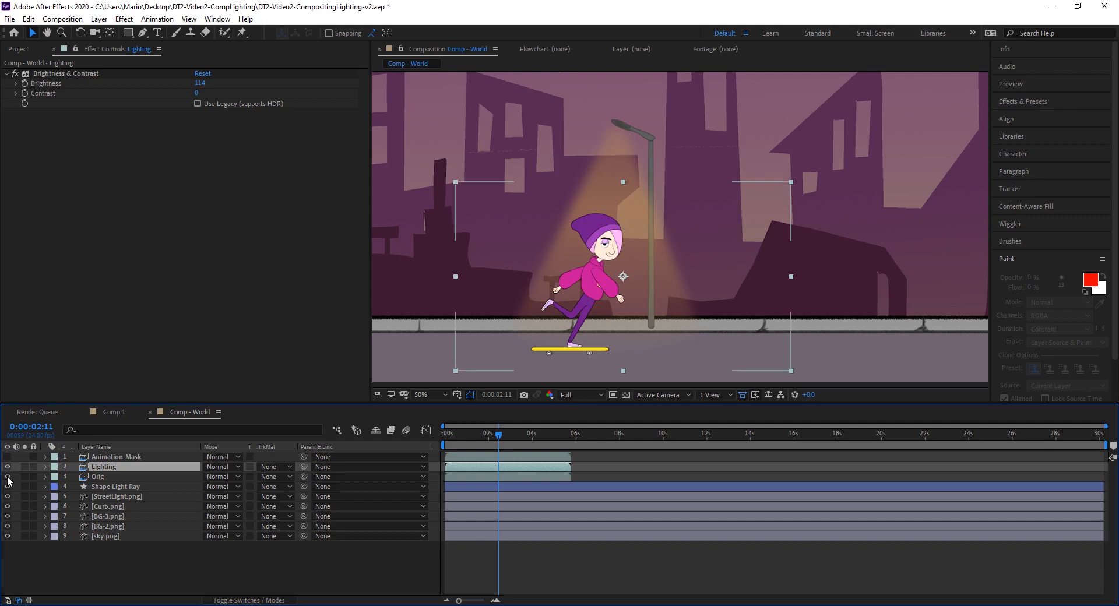
left_click(7, 478)
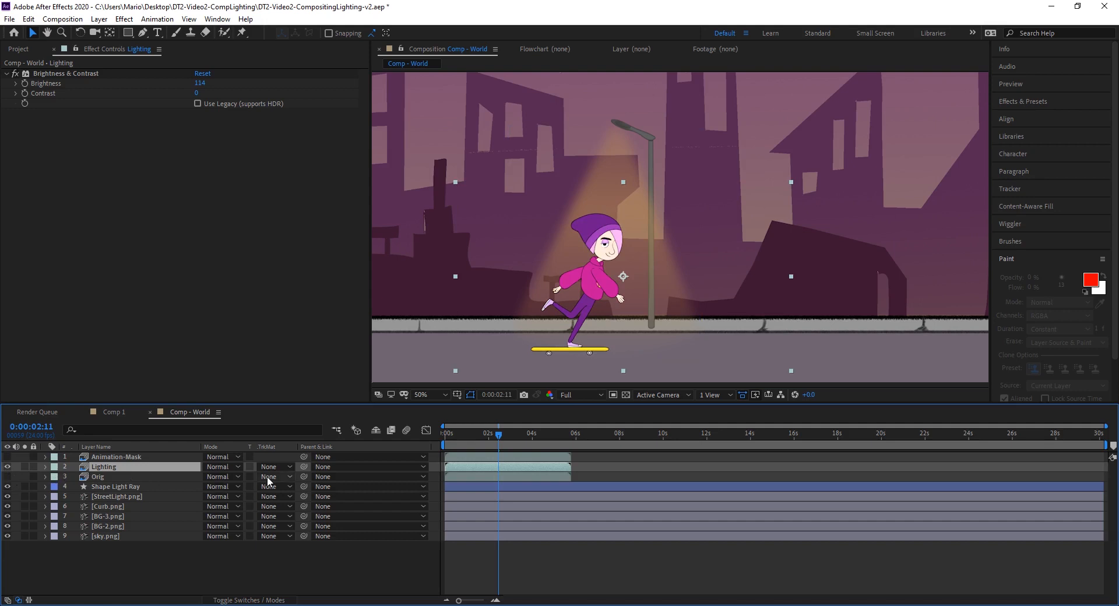
Set the Lighting layer's track matte to Alpha Inverted Matte "Animation-Mask" and make the Orig layer visible
left_click(283, 468)
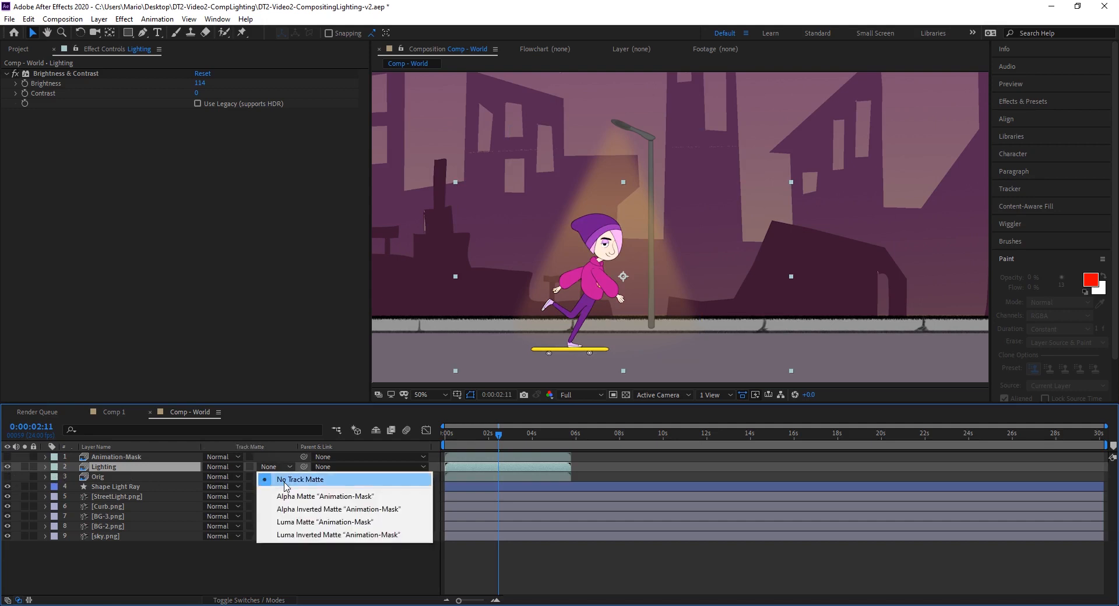
left_click(357, 510)
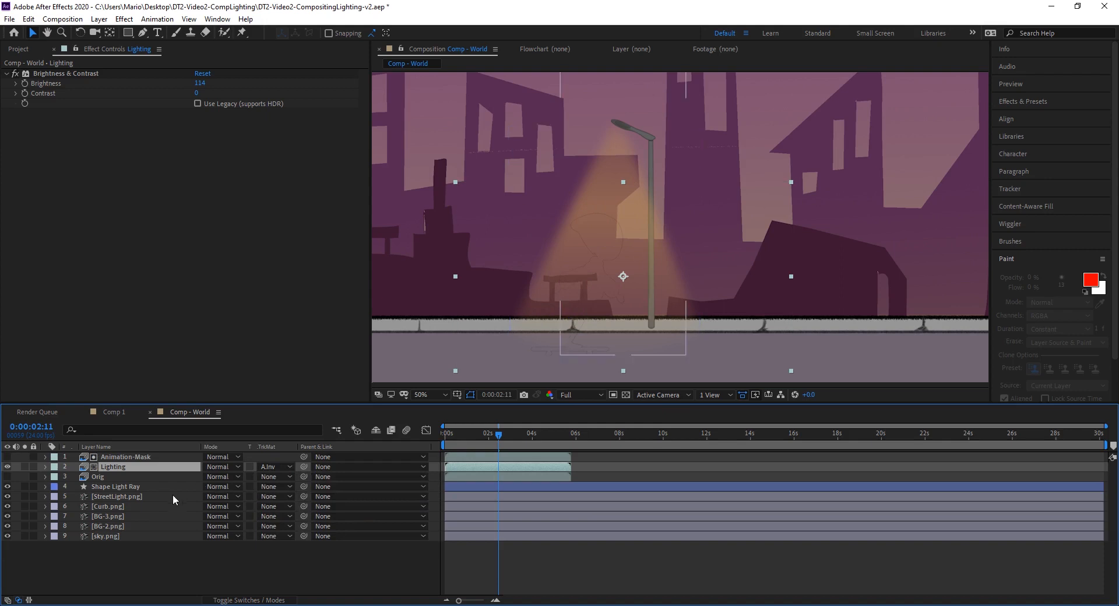
left_click(8, 478)
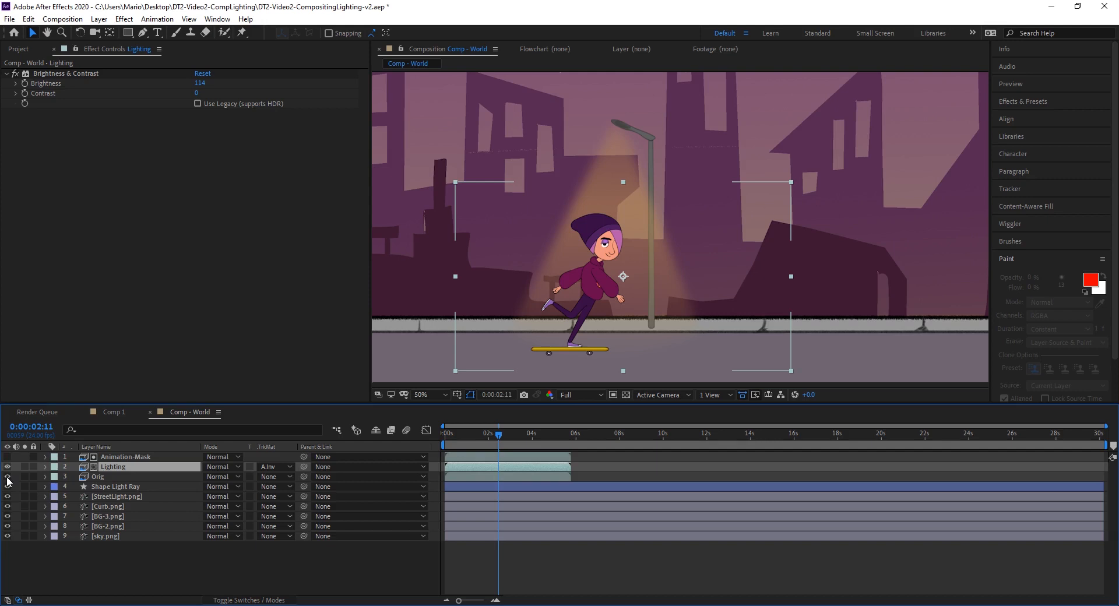
left_click(119, 459)
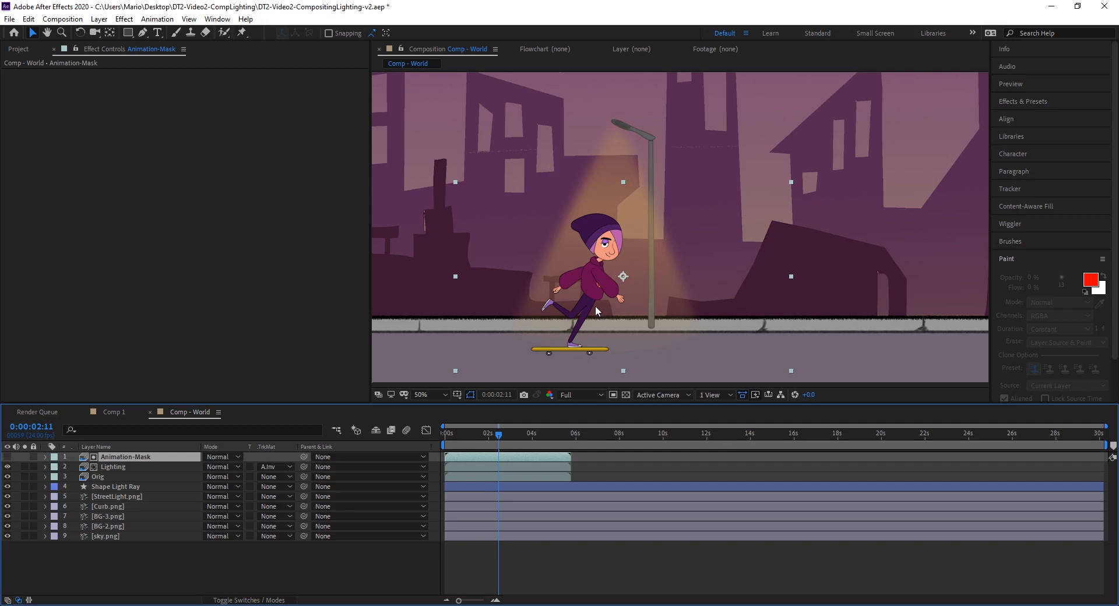
Offset the Animation-Mask layer slightly down and to the left of the character so the brightened Lighting layer shows along the edges
key("period")
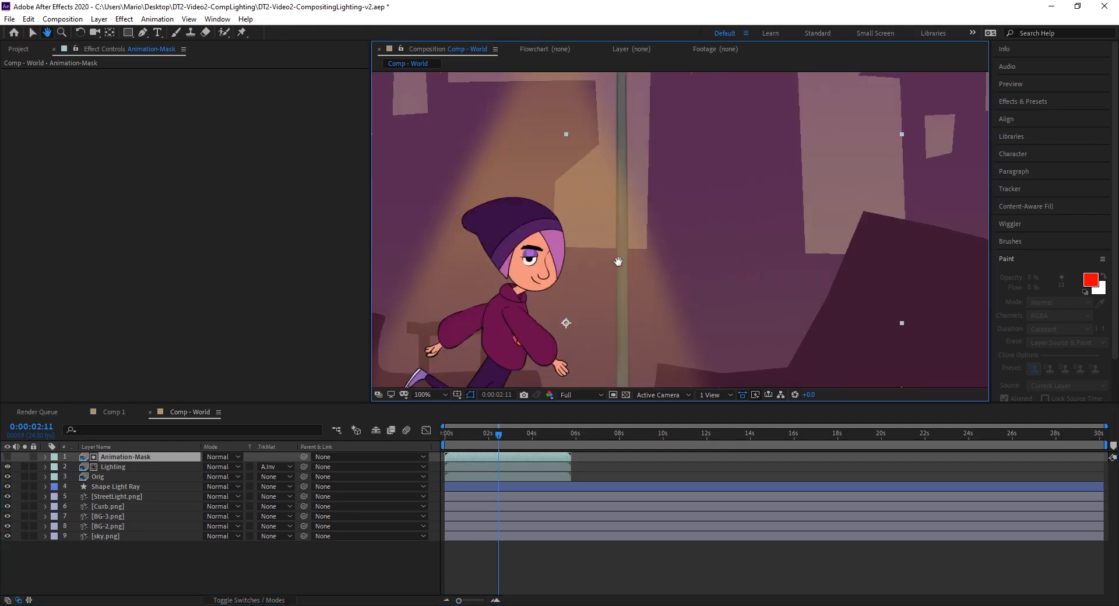
left_click_drag(500, 319, 585, 261)
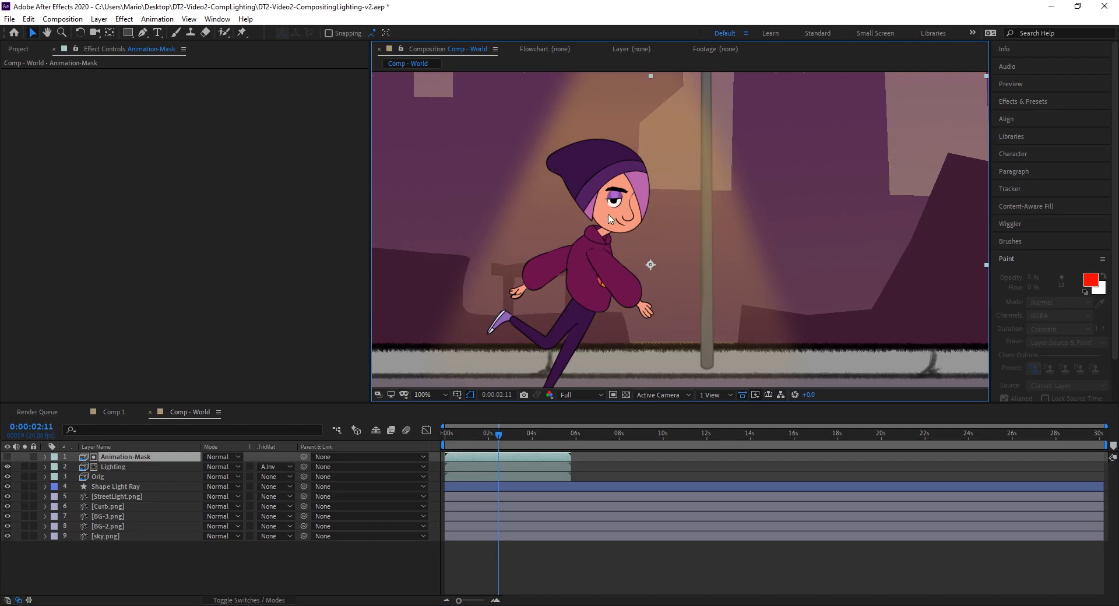
left_click_drag(606, 214, 604, 219)
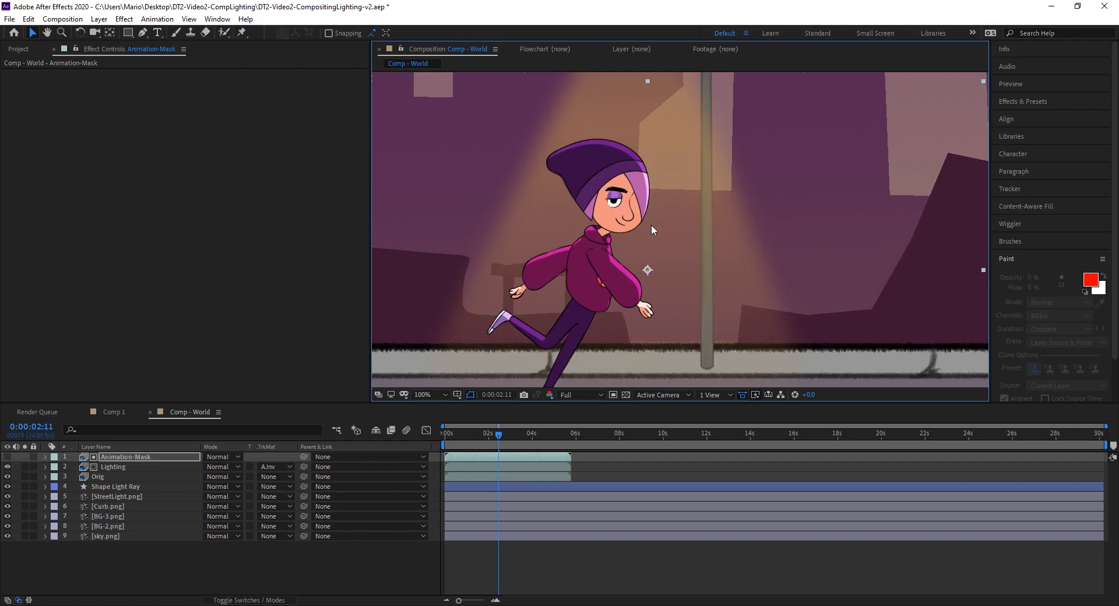
left_click(132, 456)
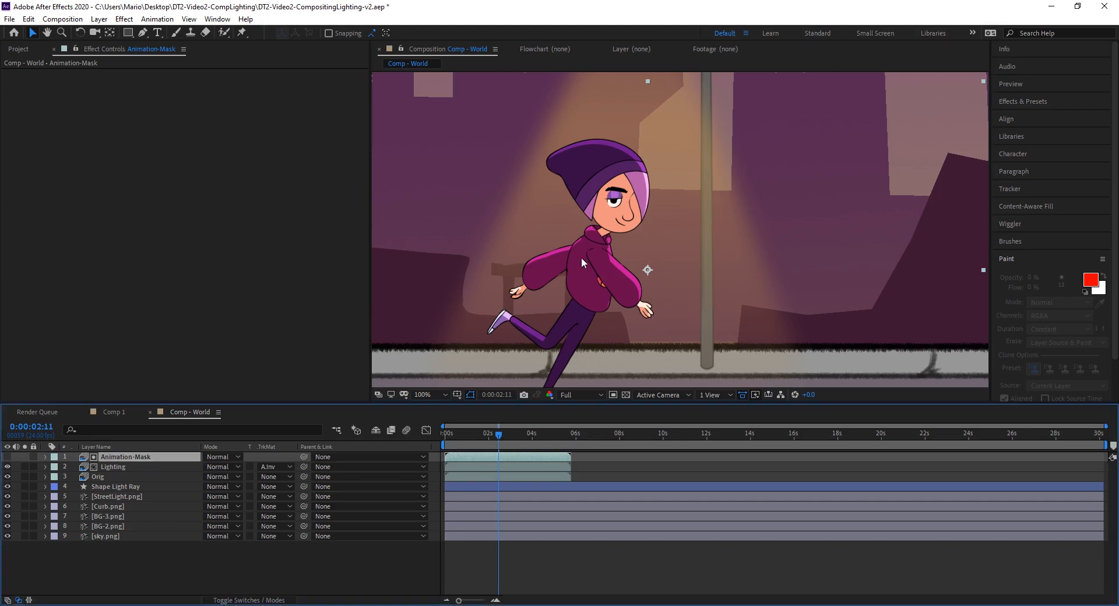
mouse_move(623, 270)
left_mouse_down()
mouse_move(647, 285)
mouse_move(652, 257)
mouse_move(610, 233)
mouse_move(591, 244)
mouse_move(600, 263)
mouse_move(586, 262)
left_mouse_up()
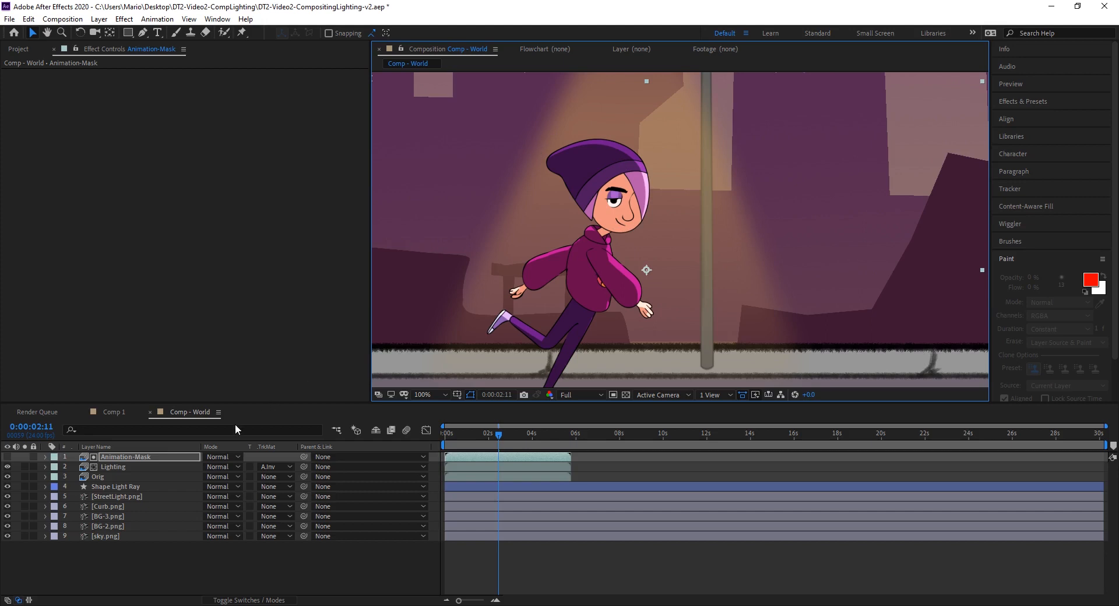
Apply a Fast Box Blur effect to the Animation-Mask layer with a Blur Radius of 10
left_click(142, 456)
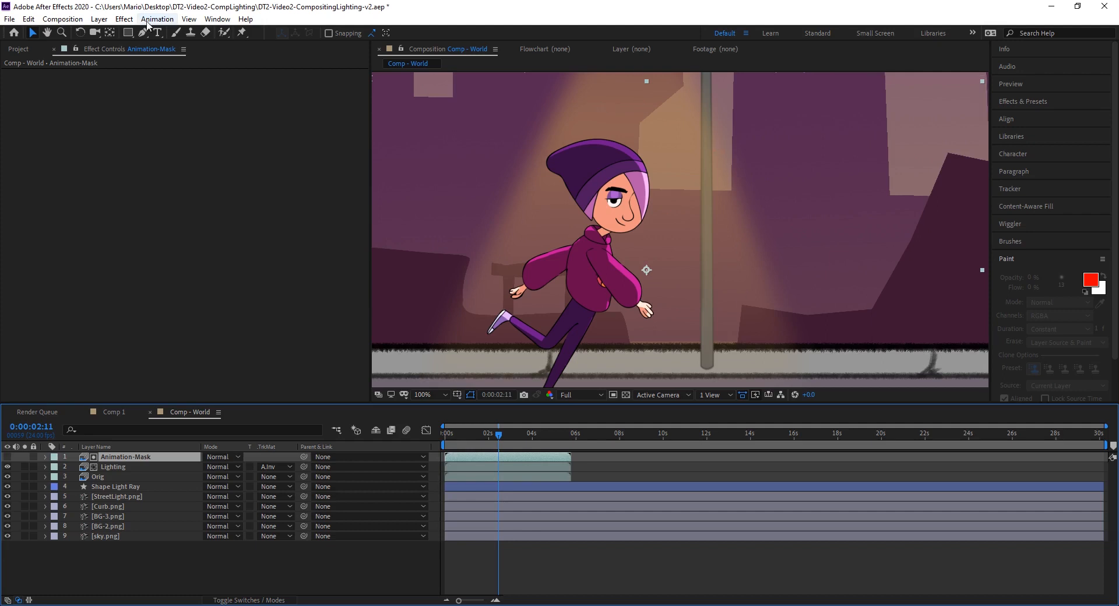
left_click(118, 21)
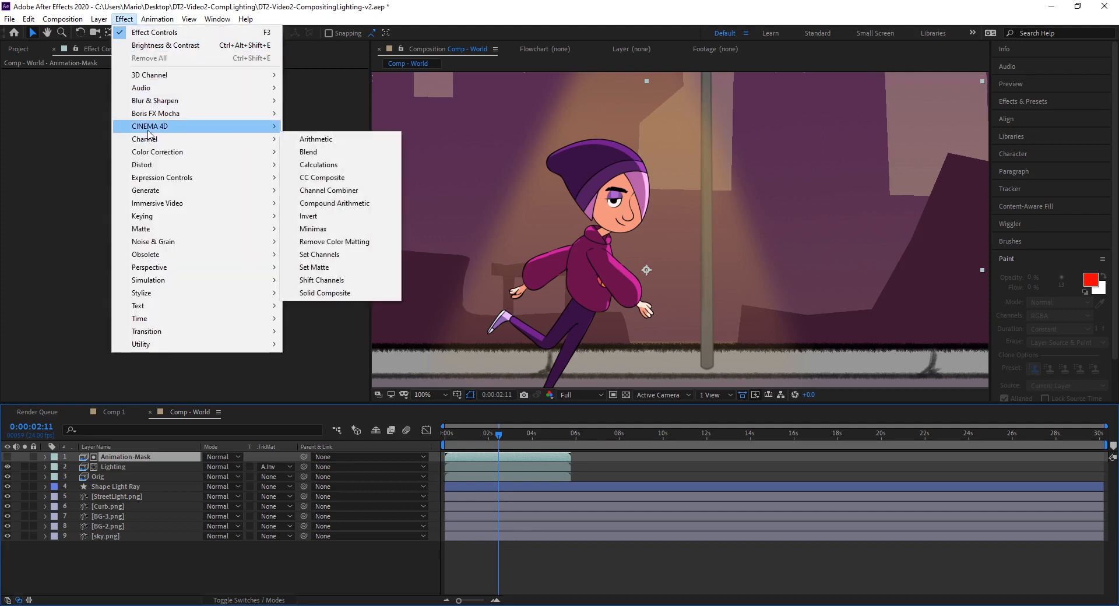
mouse_move(151, 103)
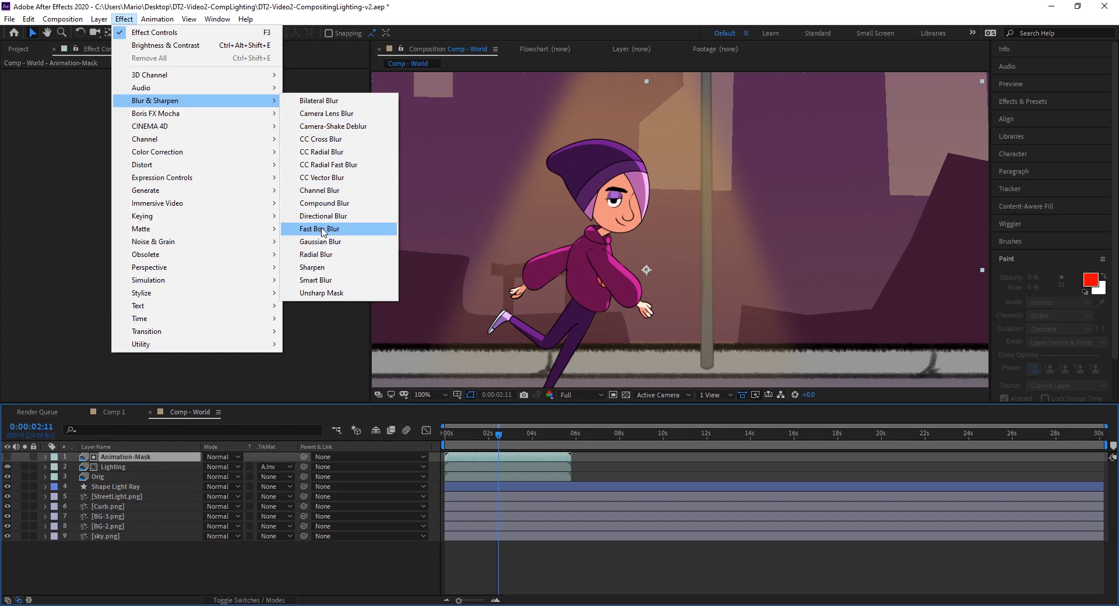
left_click(324, 231)
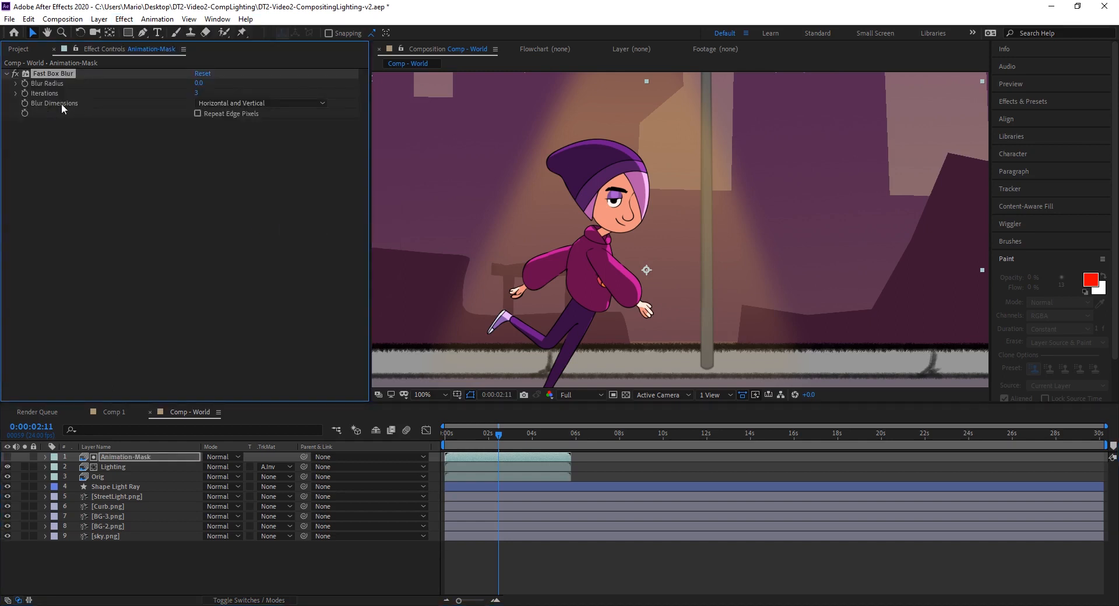
left_click(197, 84)
type("10")
key("Return")
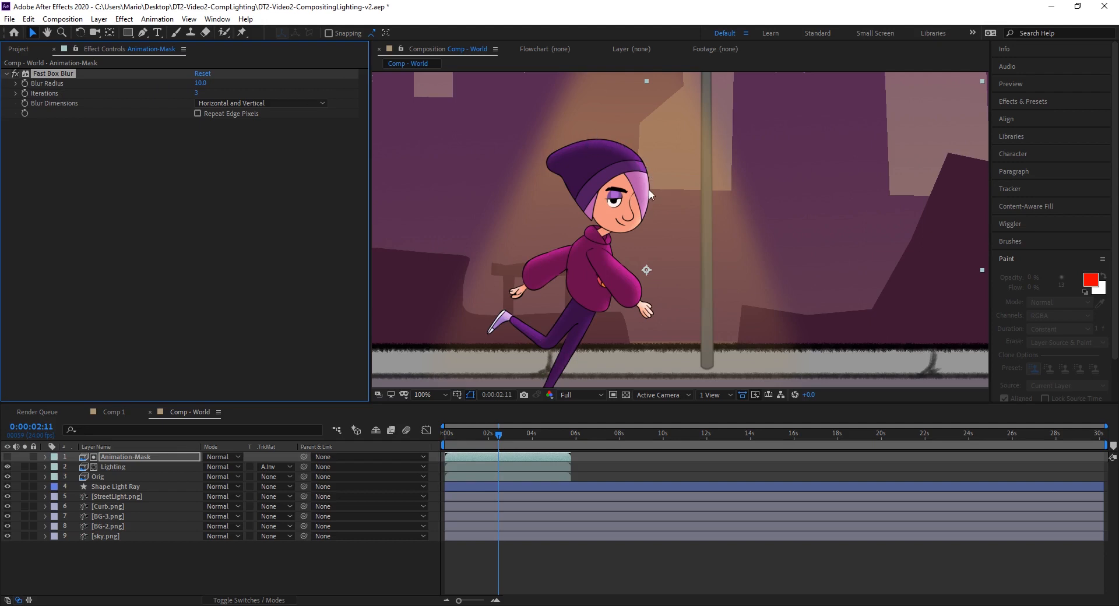
Compare the character's lit edges with the Fast Box Blur off and on, both close up and in the whole street scene
left_click(15, 74)
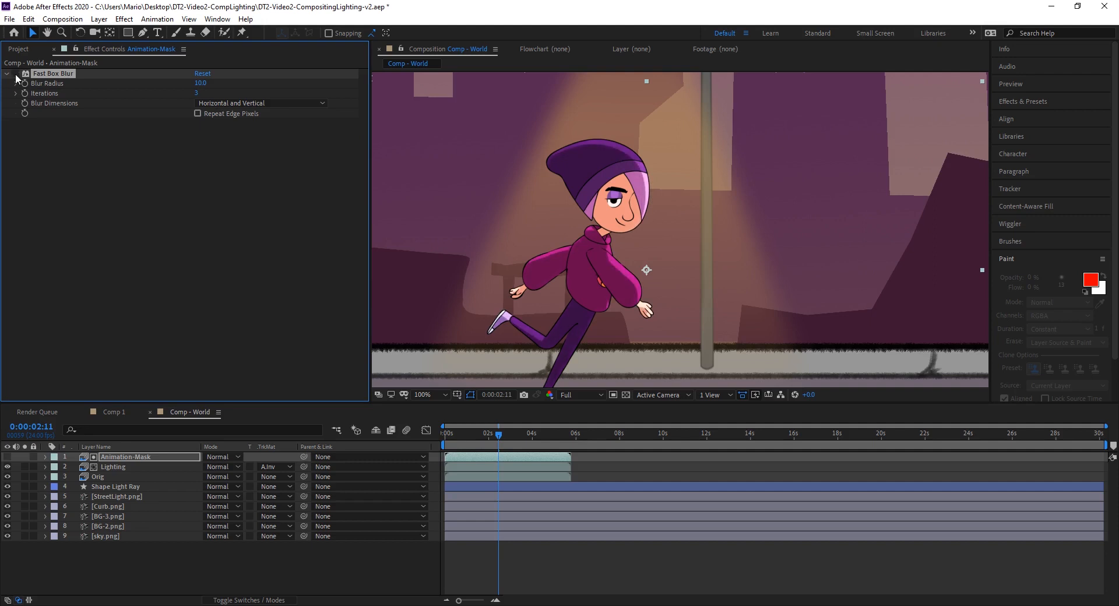
left_click(16, 74)
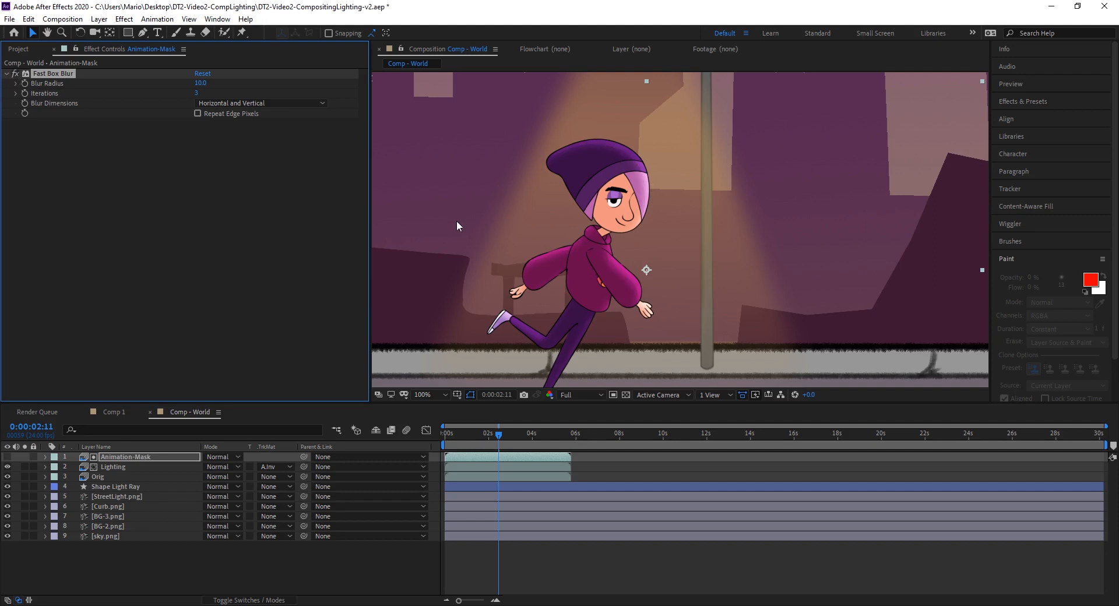
scroll(480, 271, "down", 2)
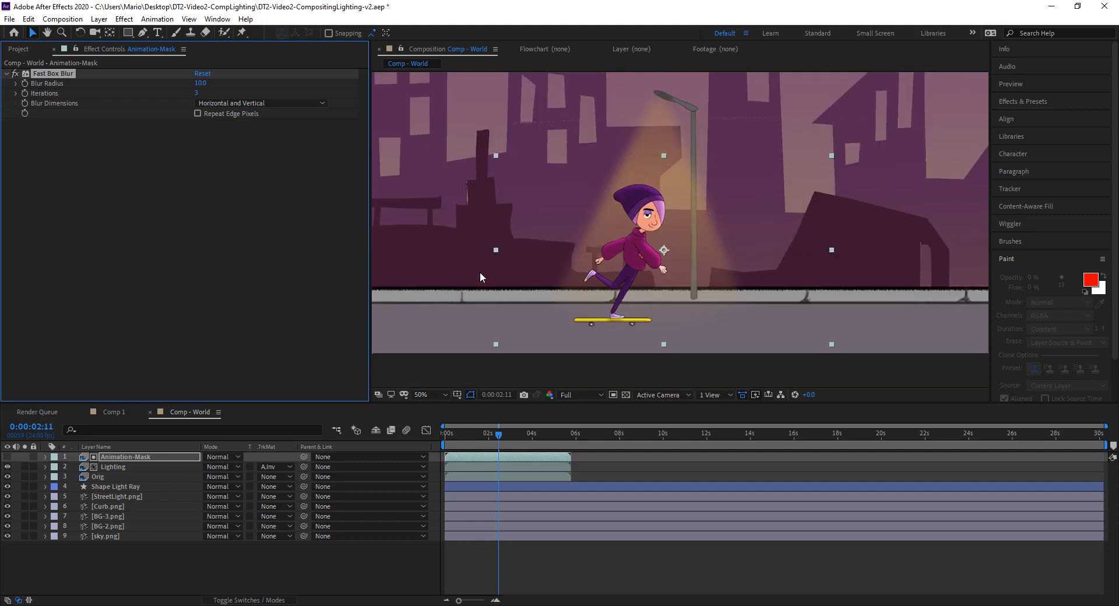
scroll(657, 215, "up", 2)
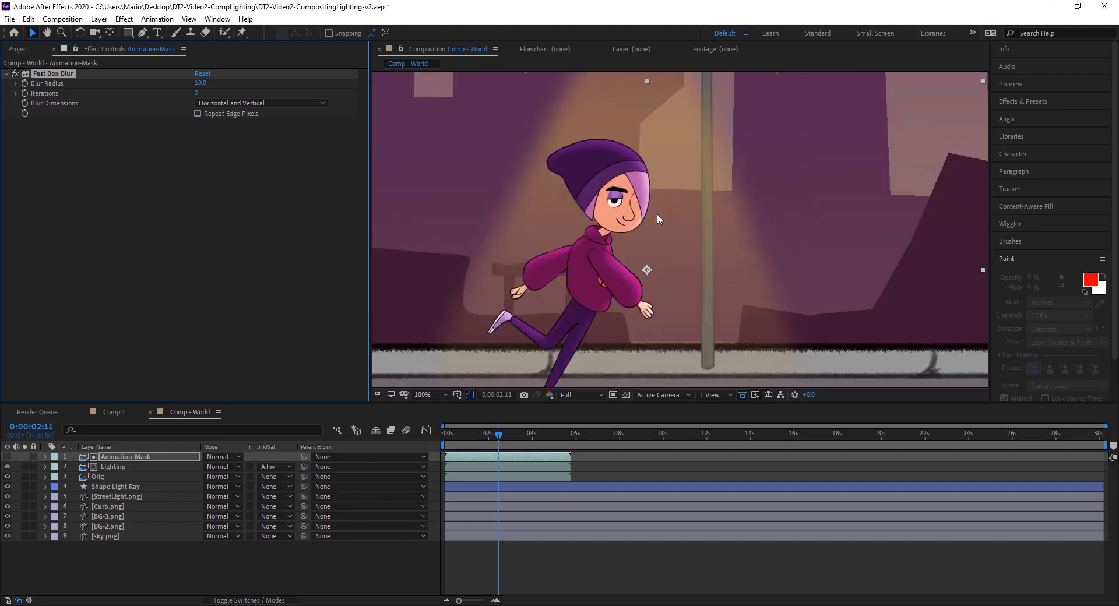
scroll(647, 215, "down", 2)
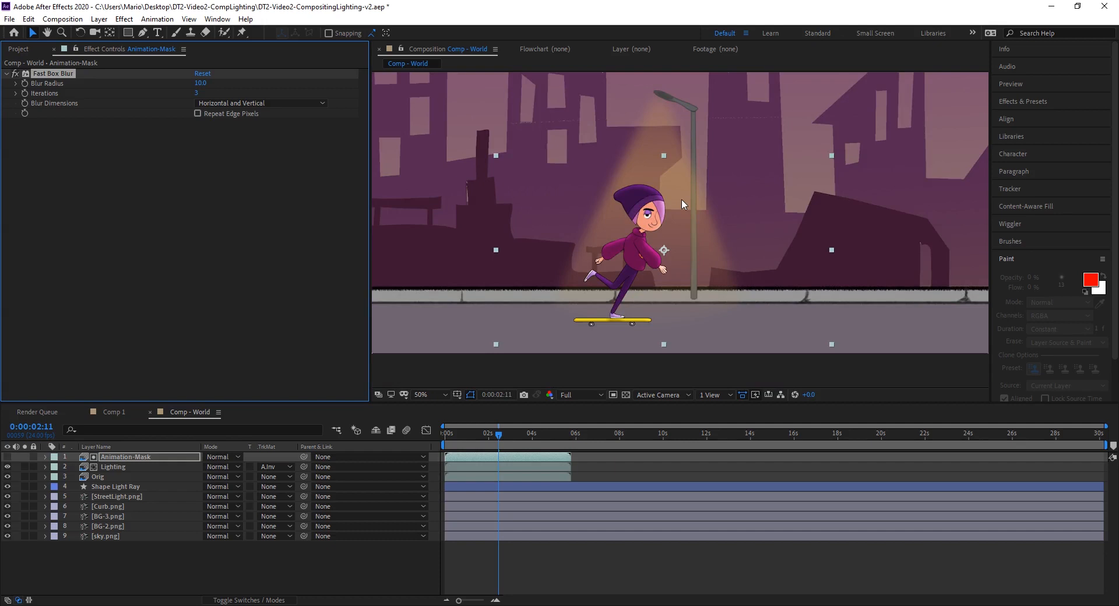
left_click(122, 477)
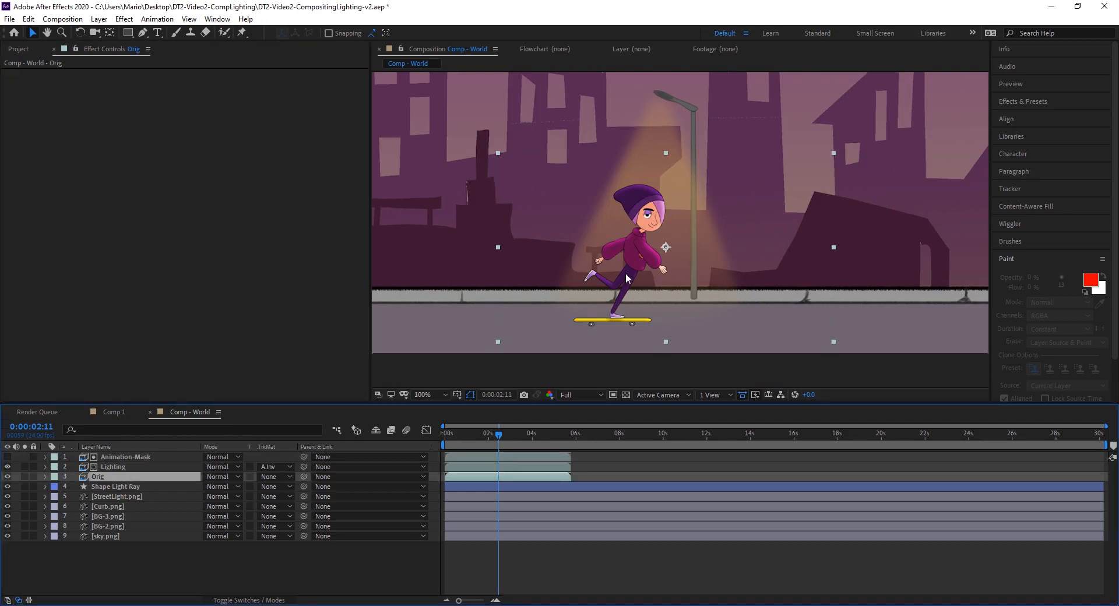
key(".")
left_click(113, 467)
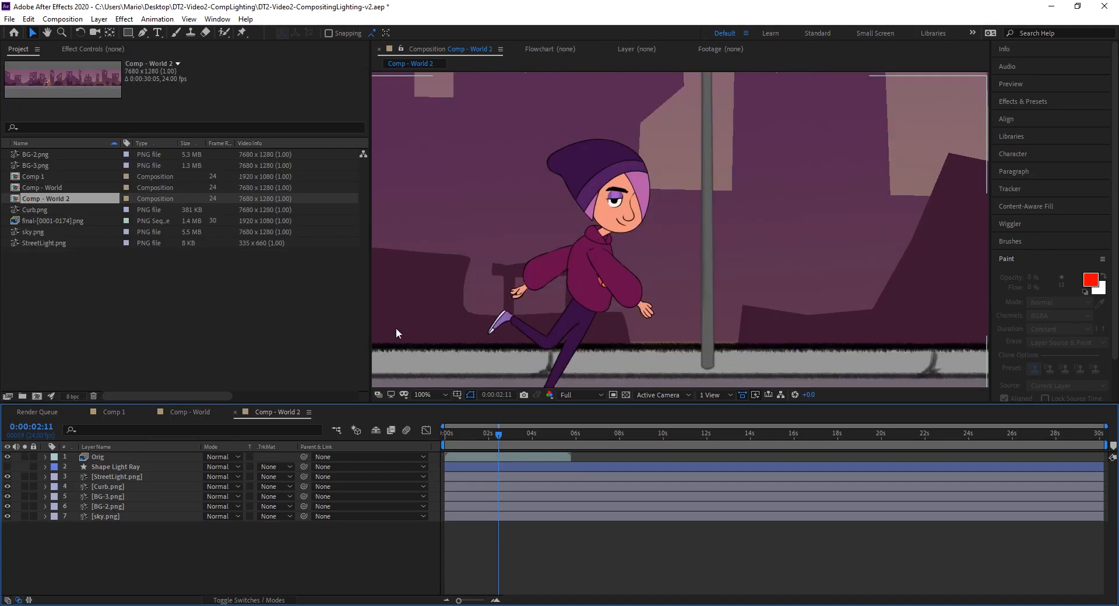
Duplicate the Orig layer in Comp - World 2 and rename the copy Rim Light
left_click(100, 454)
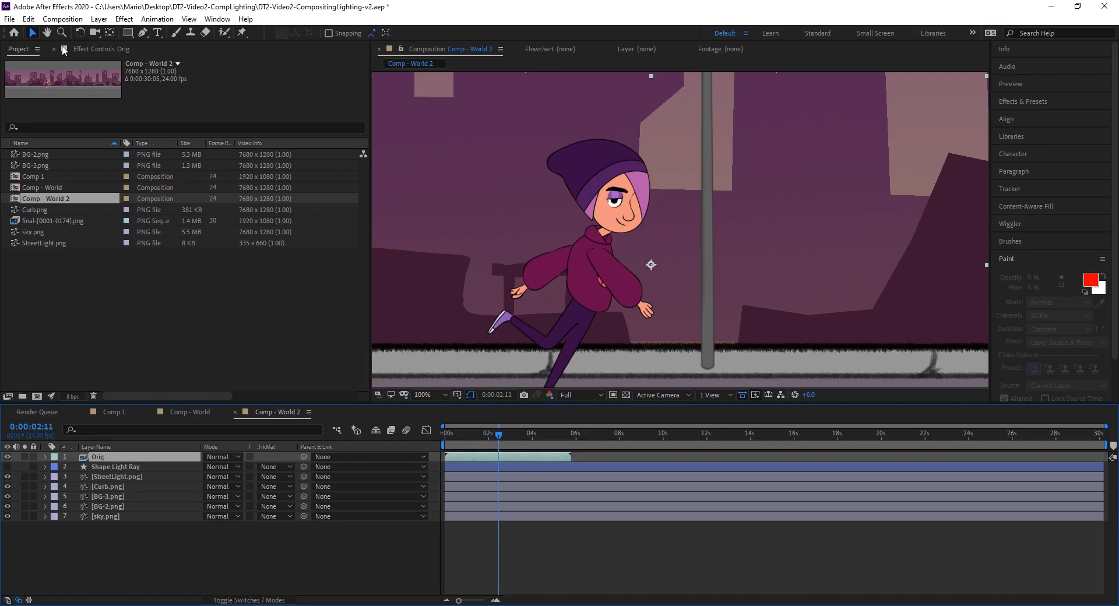
left_click(32, 22)
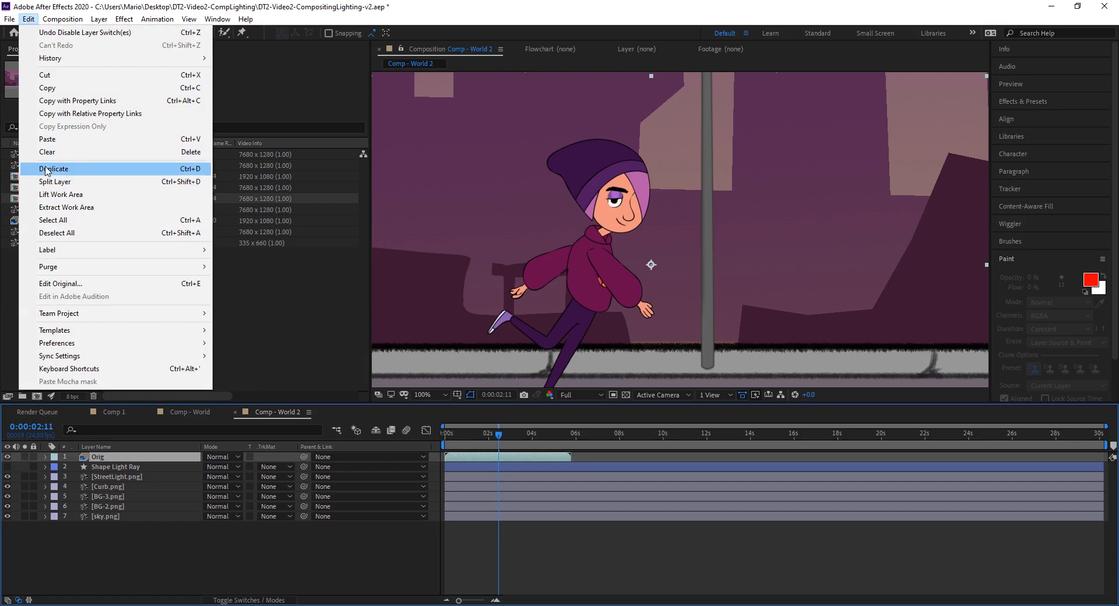
left_click(46, 169)
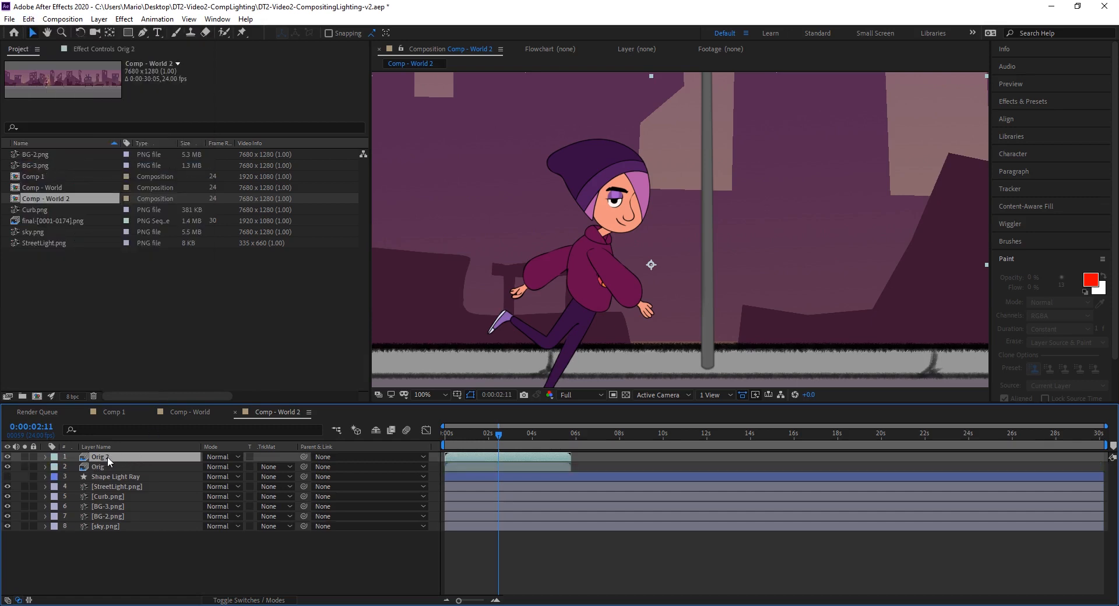
right_click(107, 456)
left_click(120, 437)
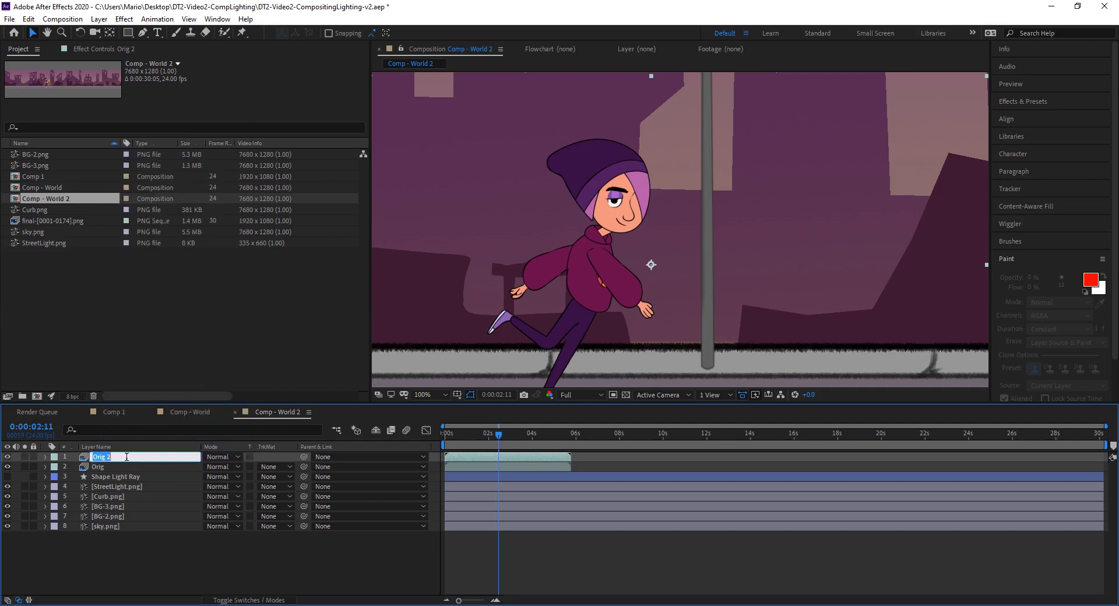
left_click(127, 457)
key("ctrl+a")
type("Rim Light")
key("Return")
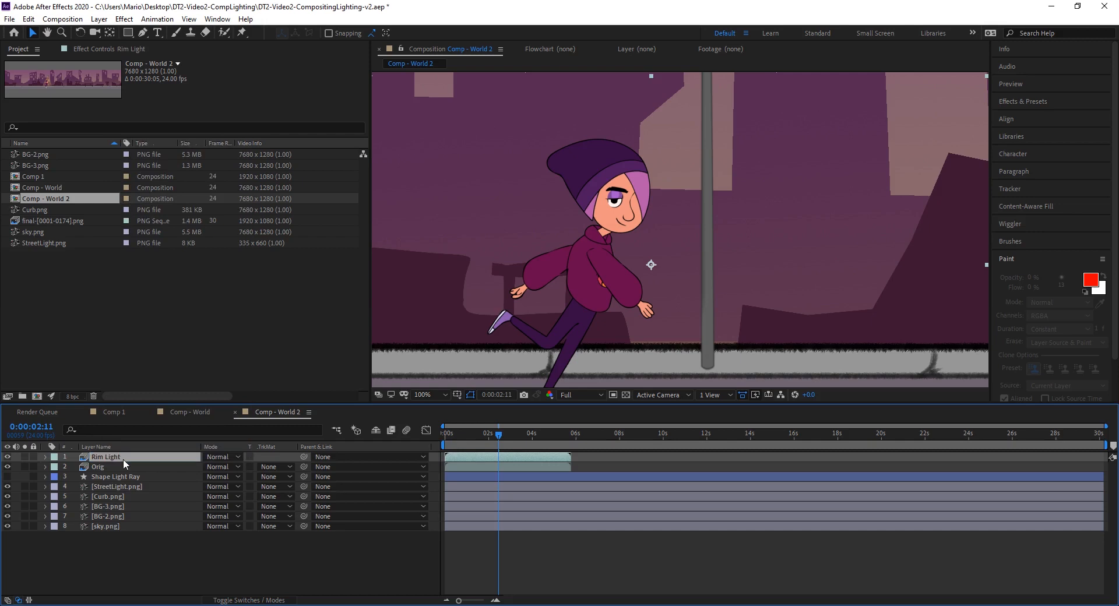
Place the Rim Light layer directly below Orig and hide the Orig layer
mouse_move(124, 459)
left_mouse_down()
mouse_move(110, 457)
mouse_move(115, 472)
left_mouse_up()
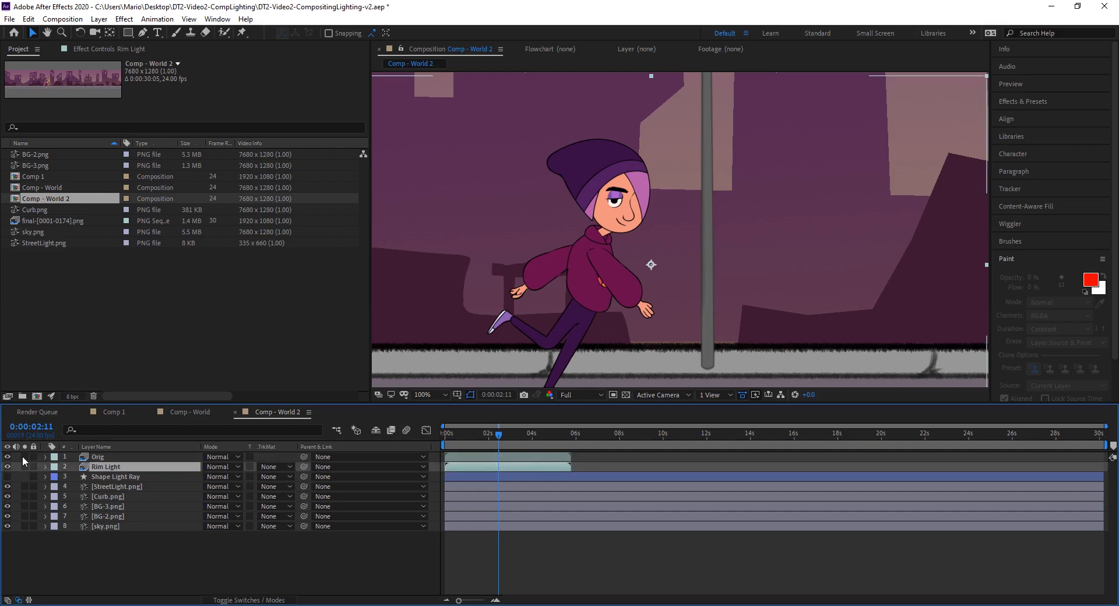
left_click(7, 456)
left_click(120, 466)
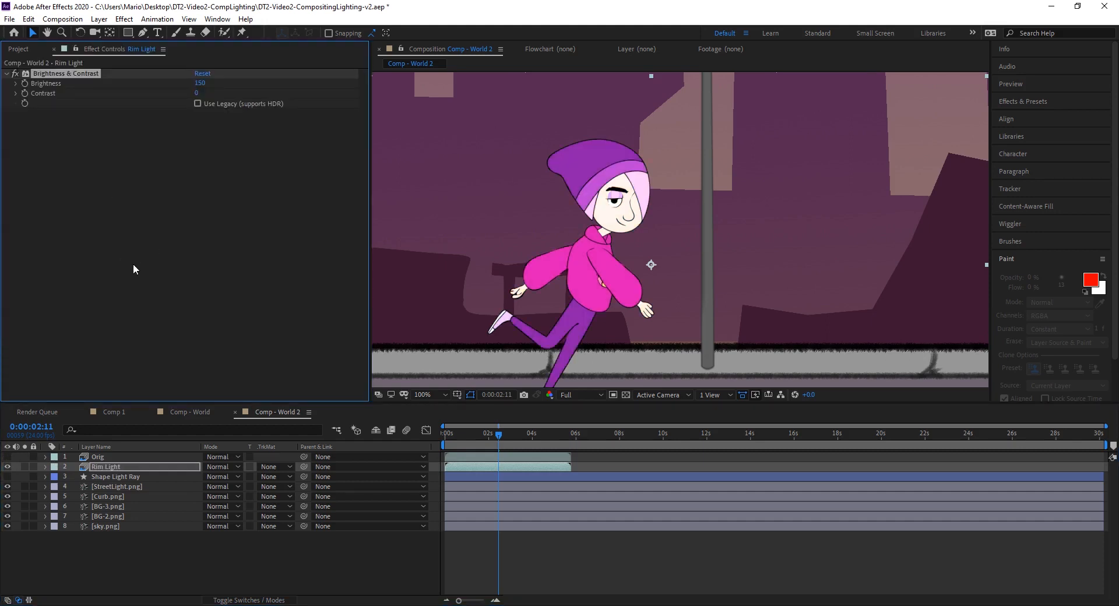
Remove the Brightness & Contrast effect from the Rim Light layer
left_click(151, 257)
left_click(93, 73)
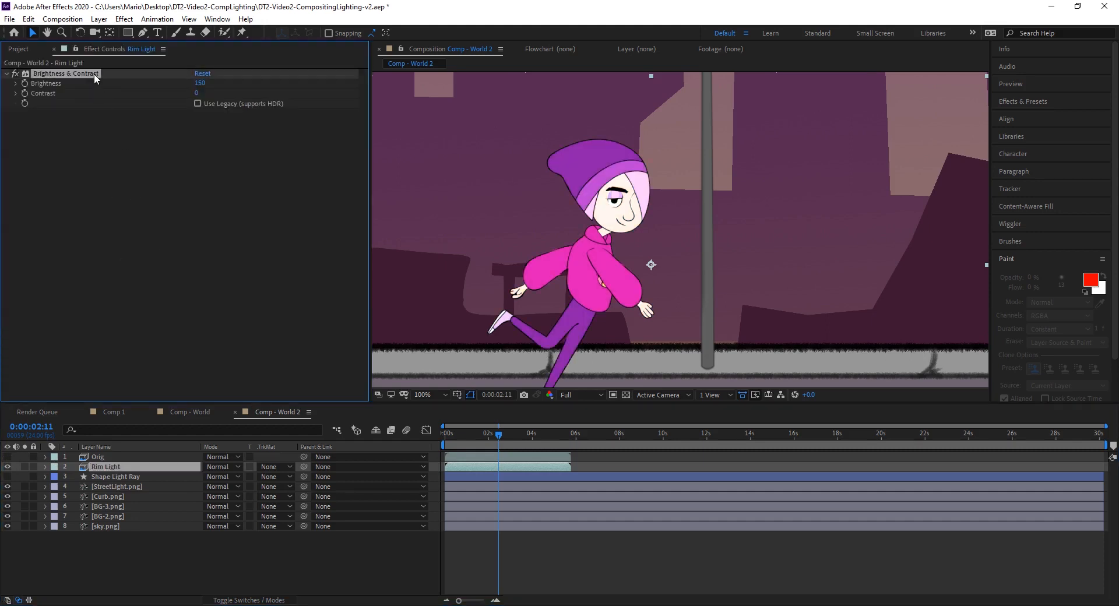
key("Delete")
Apply a Color Balance (HLS) effect to the Rim Light layer and set its Lightness to 100
right_click(140, 128)
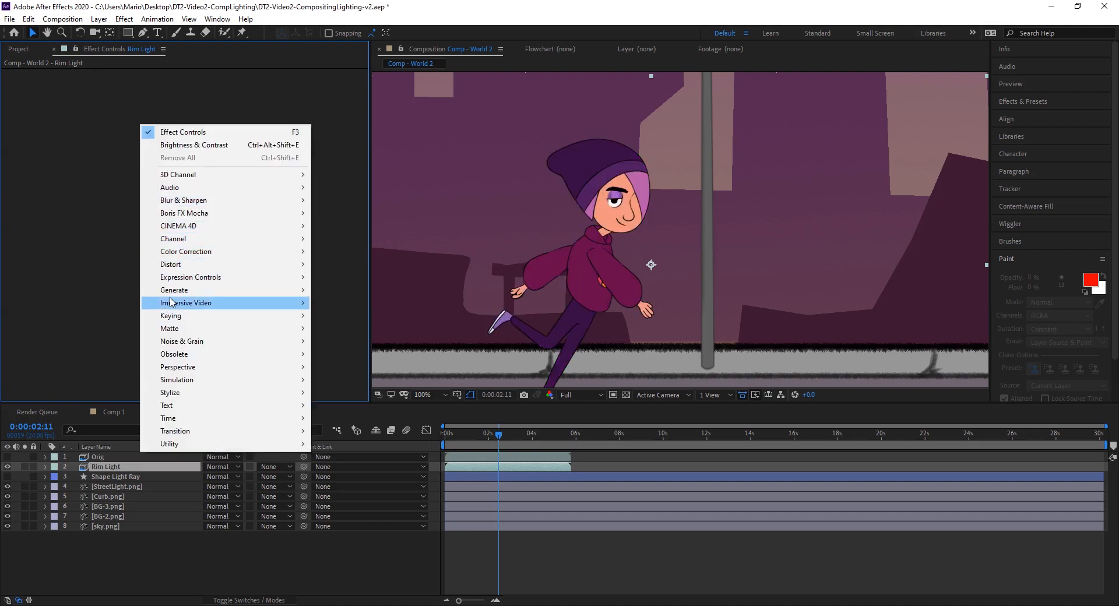
mouse_move(218, 252)
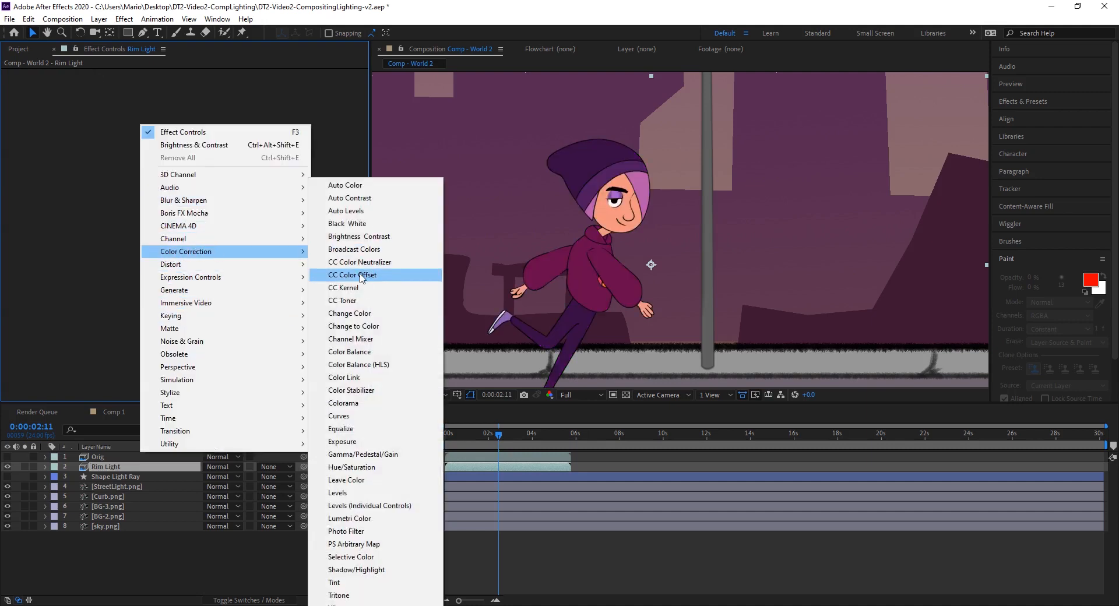
left_click(377, 367)
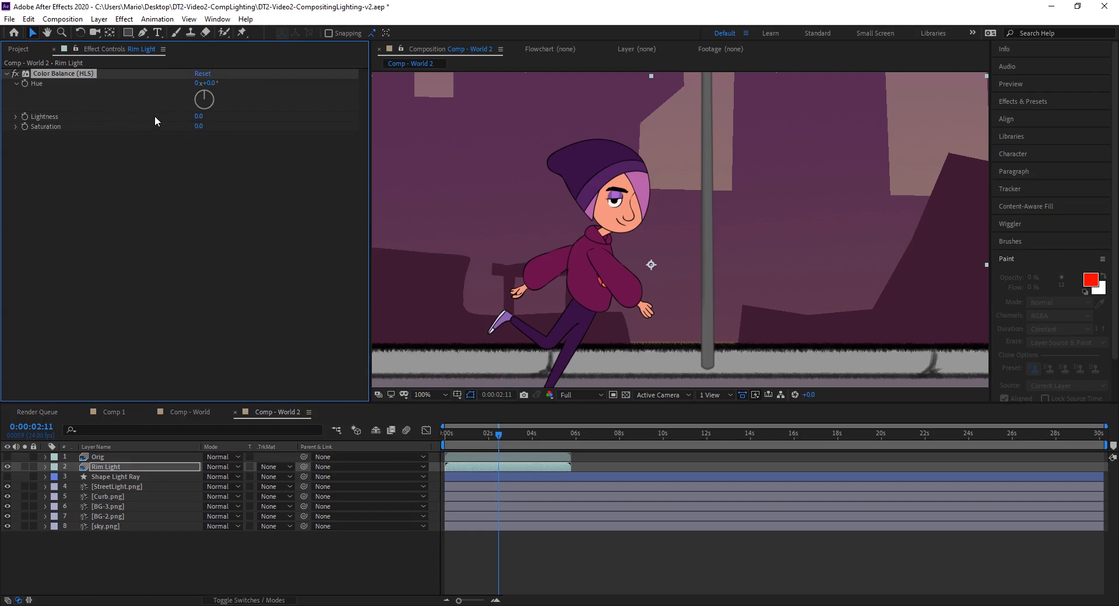
left_click_drag(198, 116, 412, 113)
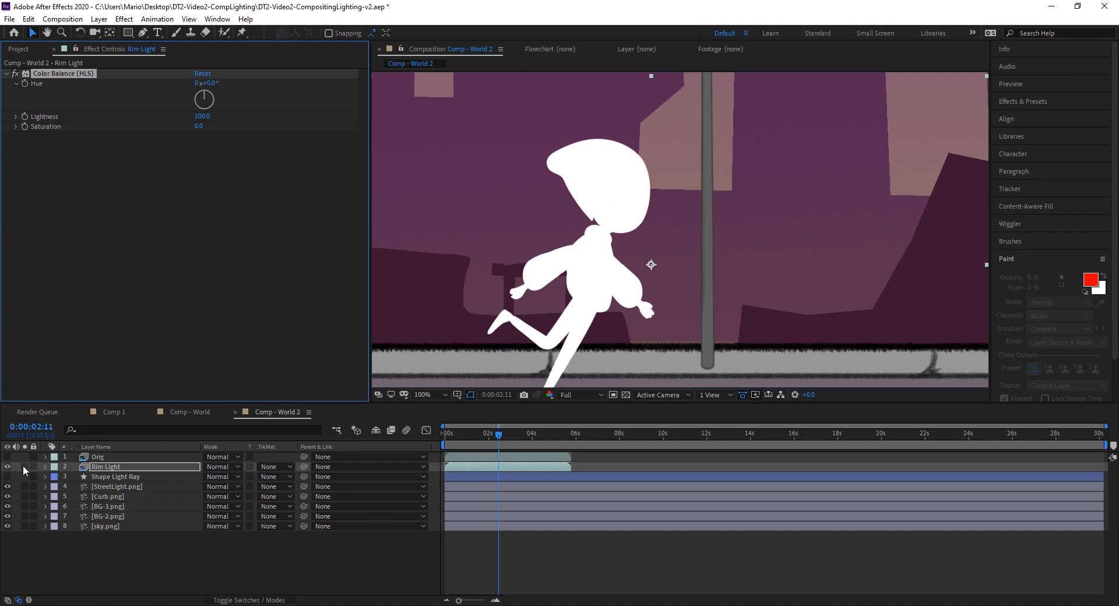
Make the Orig layer visible and compare the character's outline close up with Rim Light hidden and shown
left_click(8, 458)
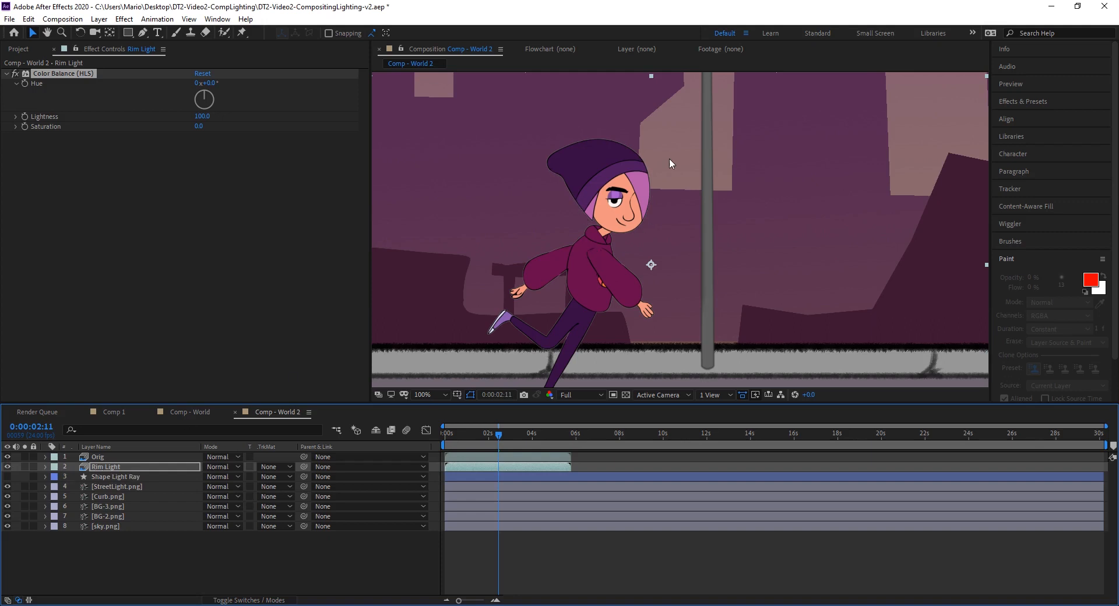
key("period")
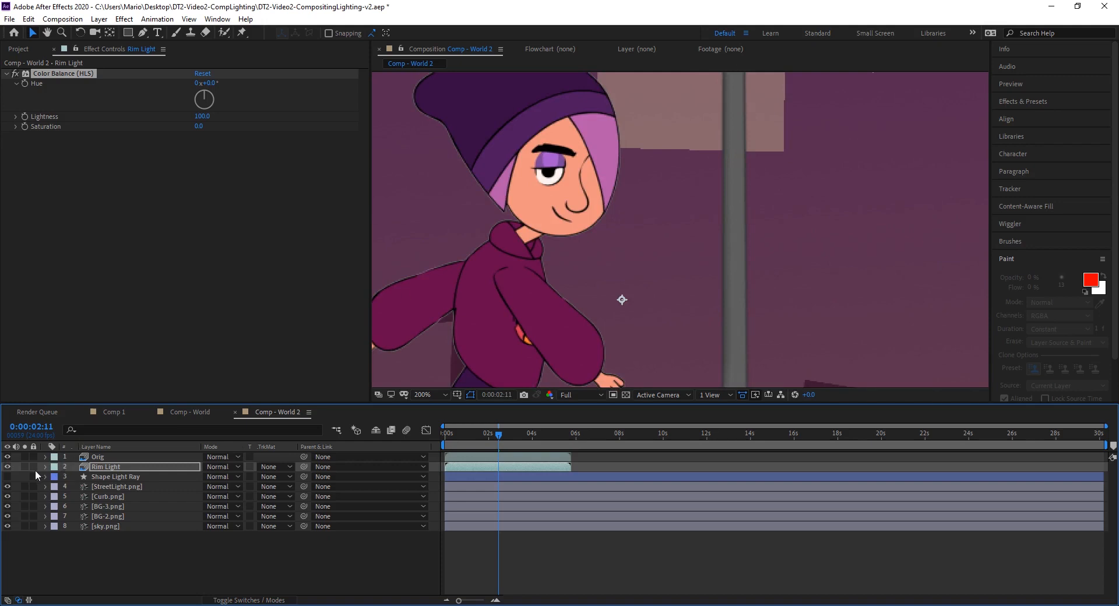
left_click(6, 466)
left_click(6, 467)
Apply a Fast Box Blur effect to the Rim Light layer
left_click(111, 466)
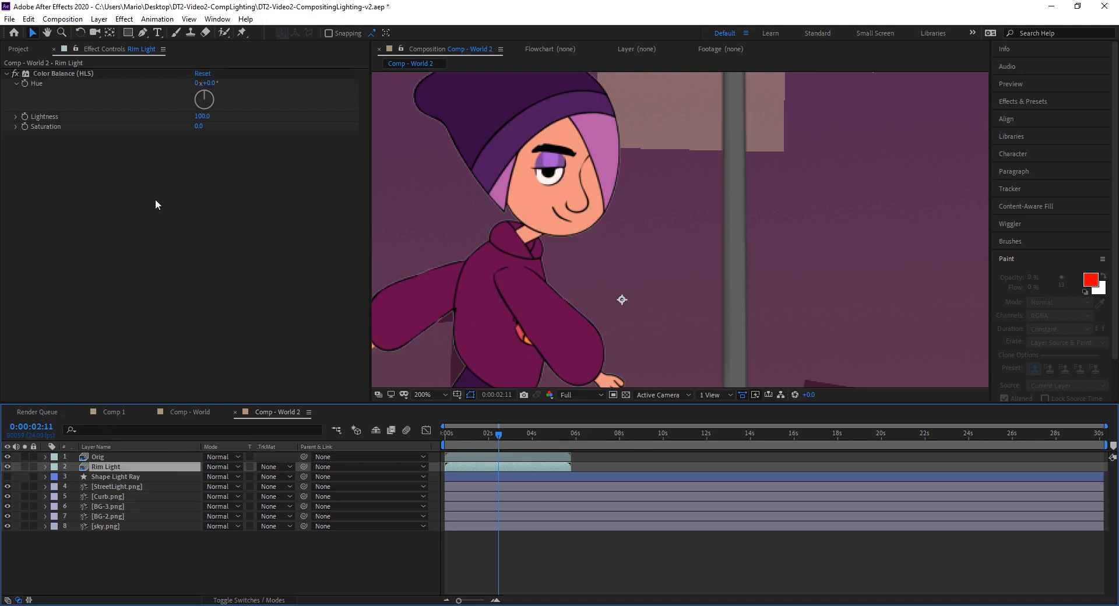
right_click(155, 197)
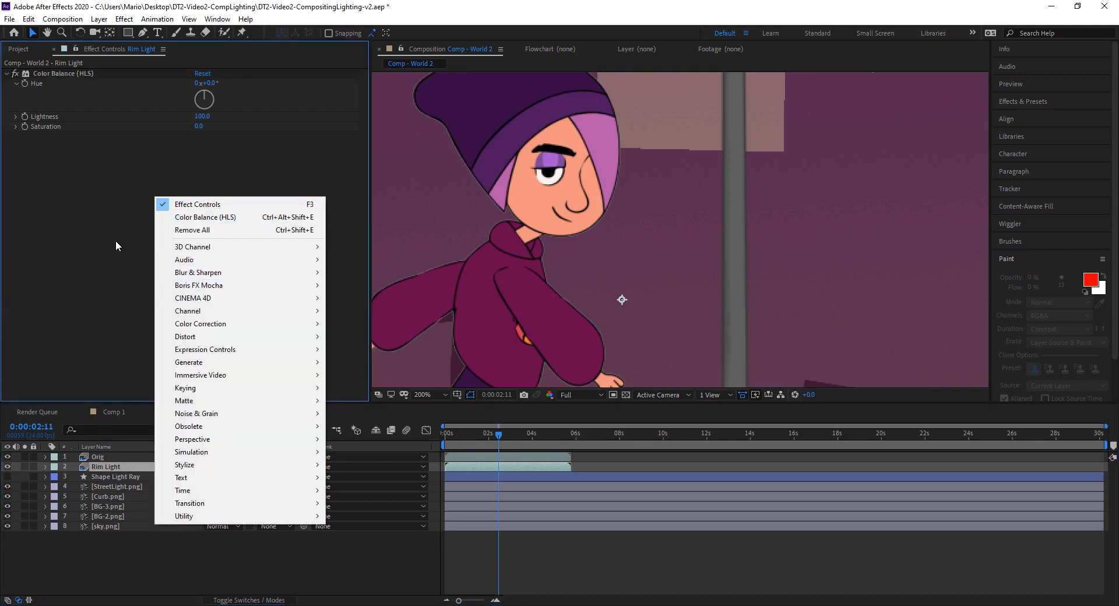
right_click(106, 166)
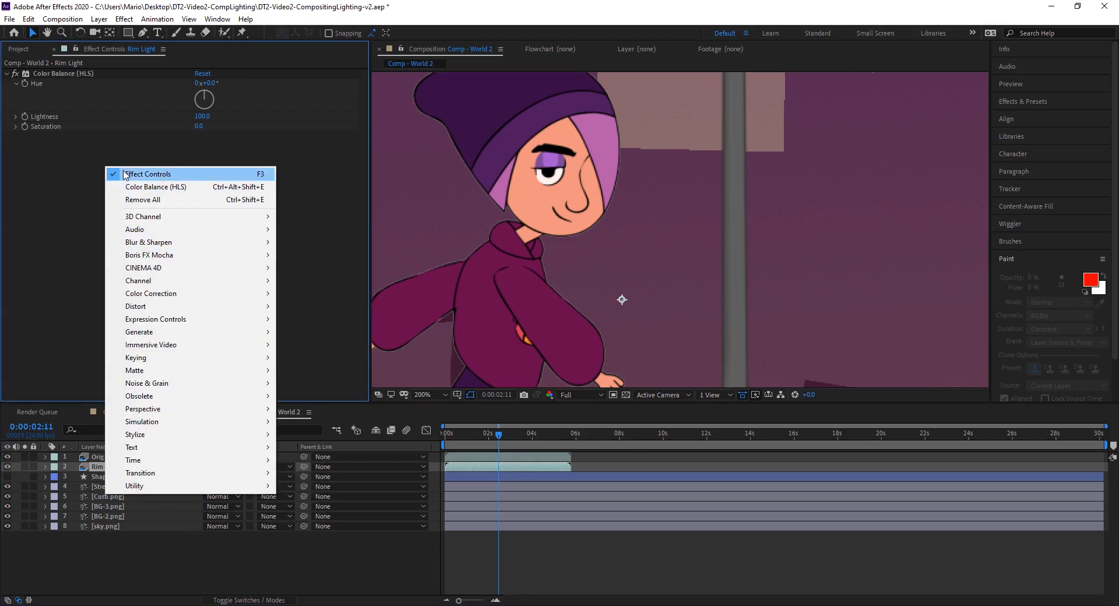
mouse_move(165, 244)
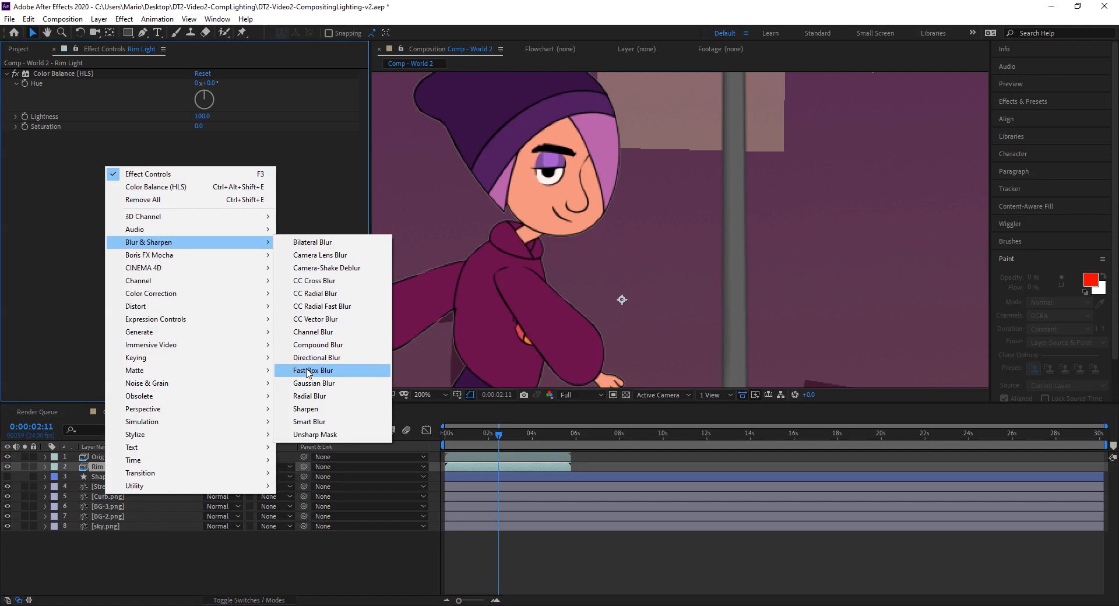
left_click(337, 376)
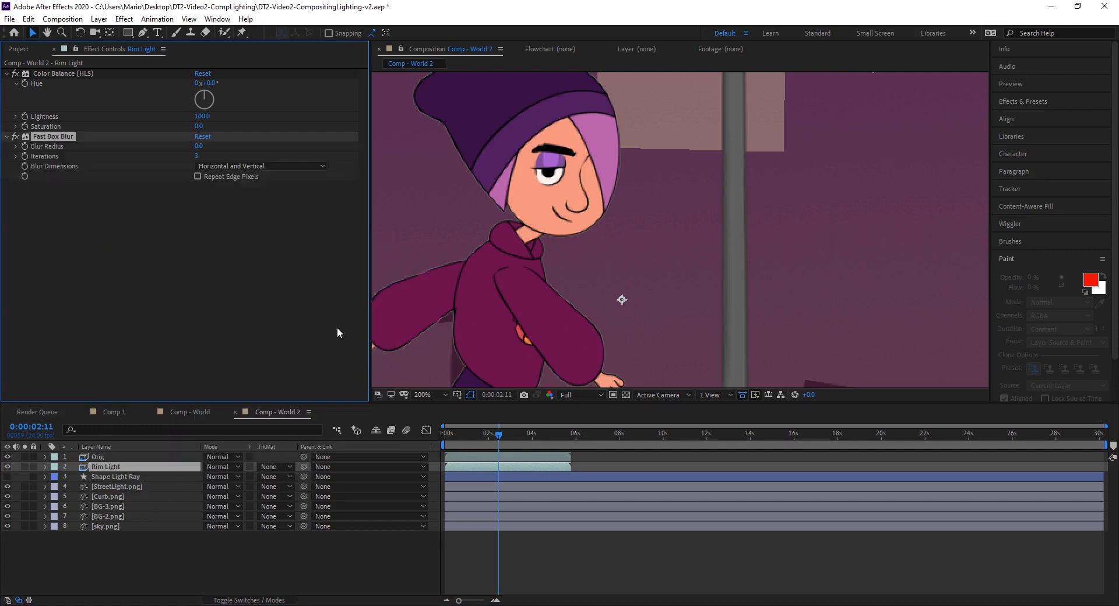
Try a Fast Box Blur radius of 10 on the Rim Light layer, and reduce it to 5
left_click(199, 147)
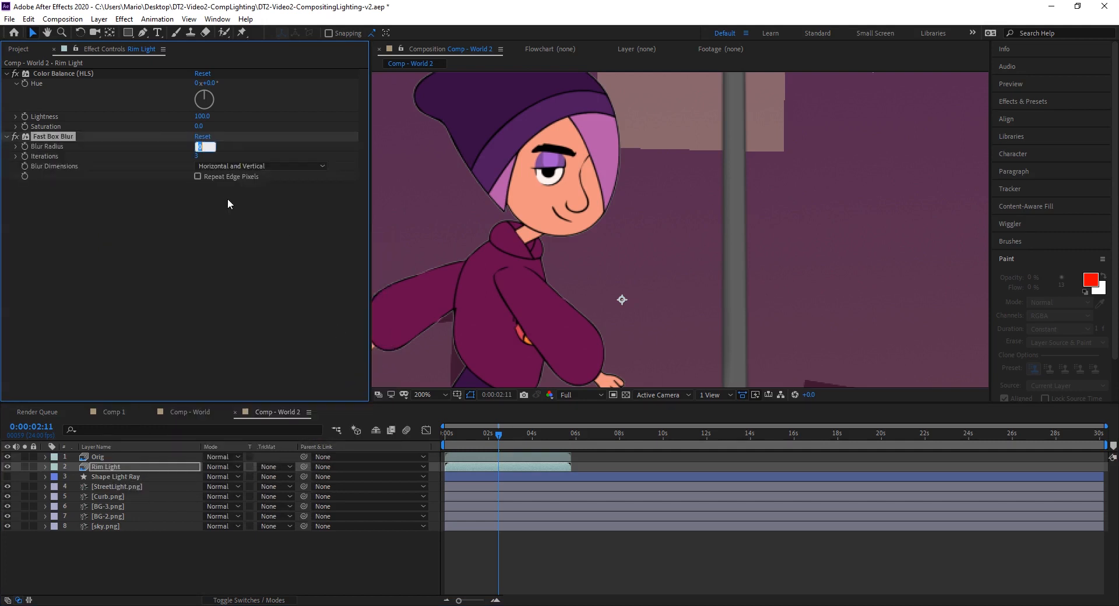
type("10")
key("Return")
left_click(197, 147)
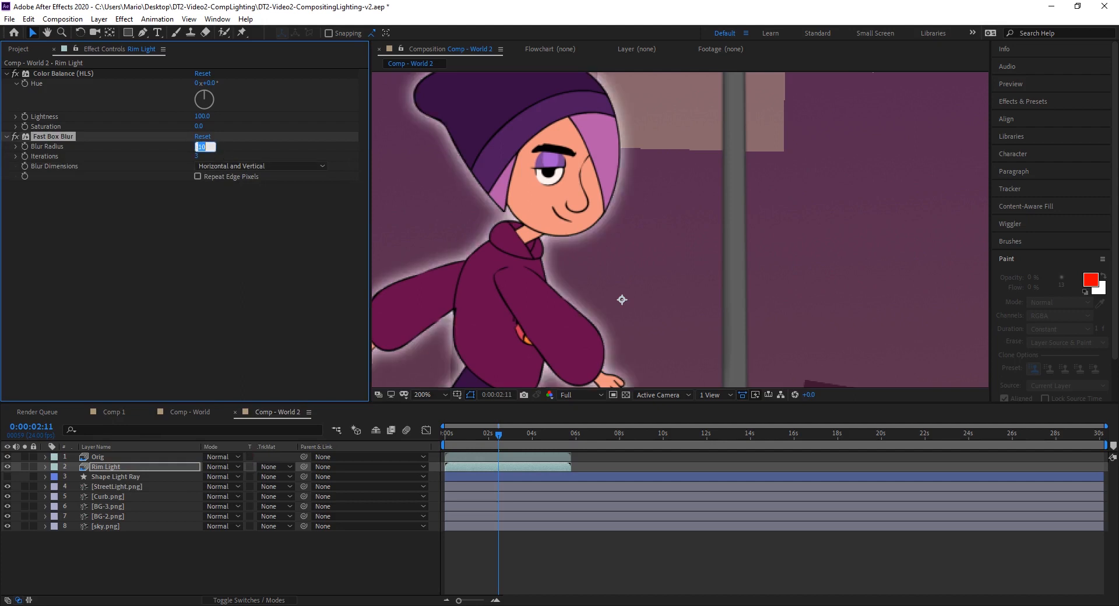
type("5")
key("Return")
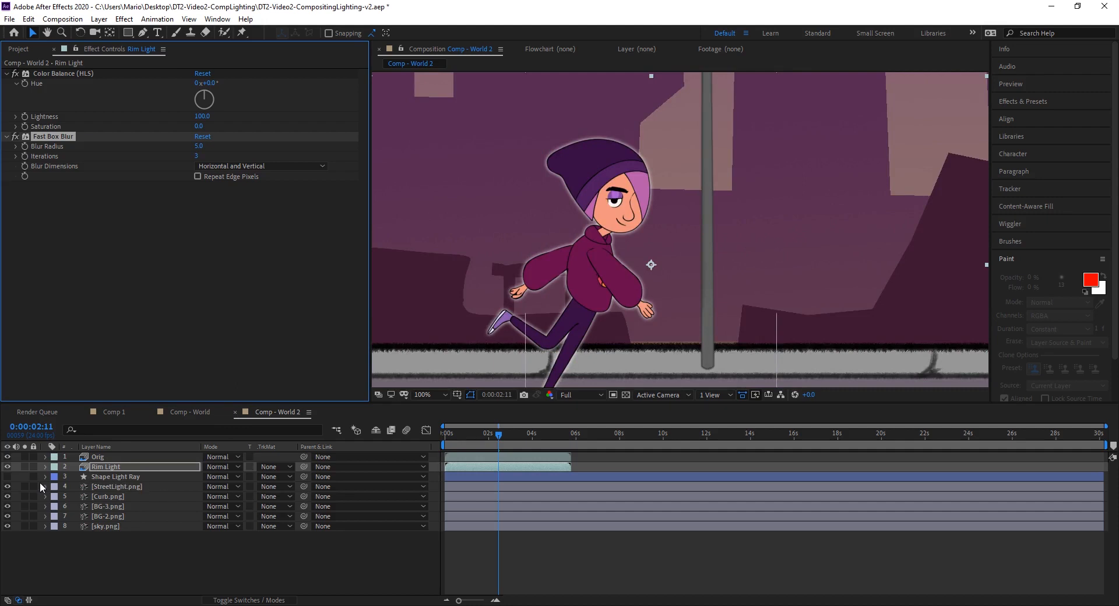
Compare the white rim glow around the character with the Shape Light Ray layer shown and hidden
left_click(7, 477)
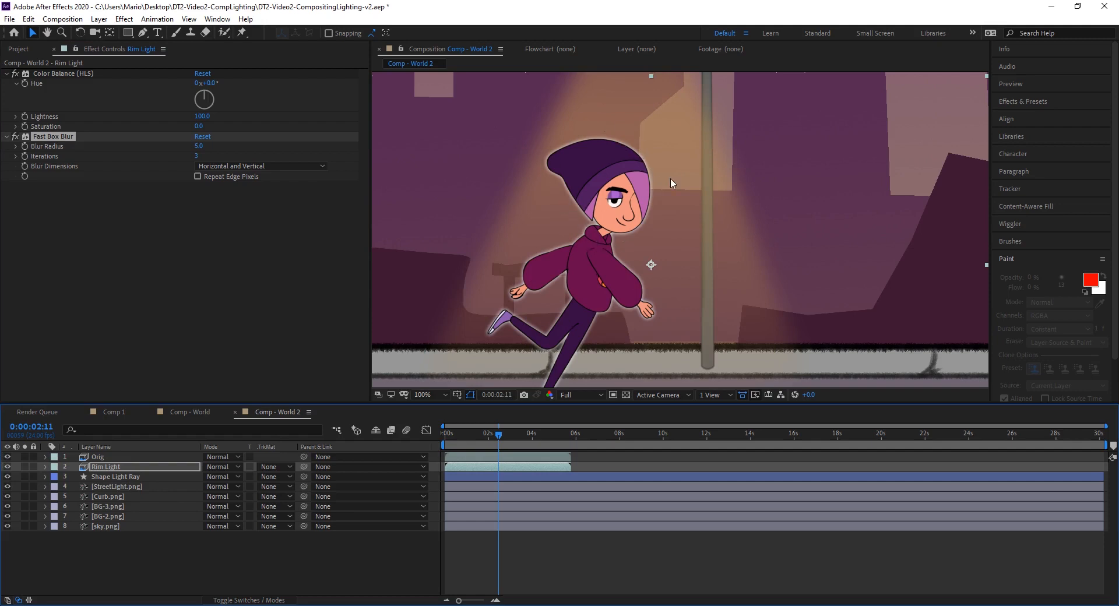
left_click(7, 477)
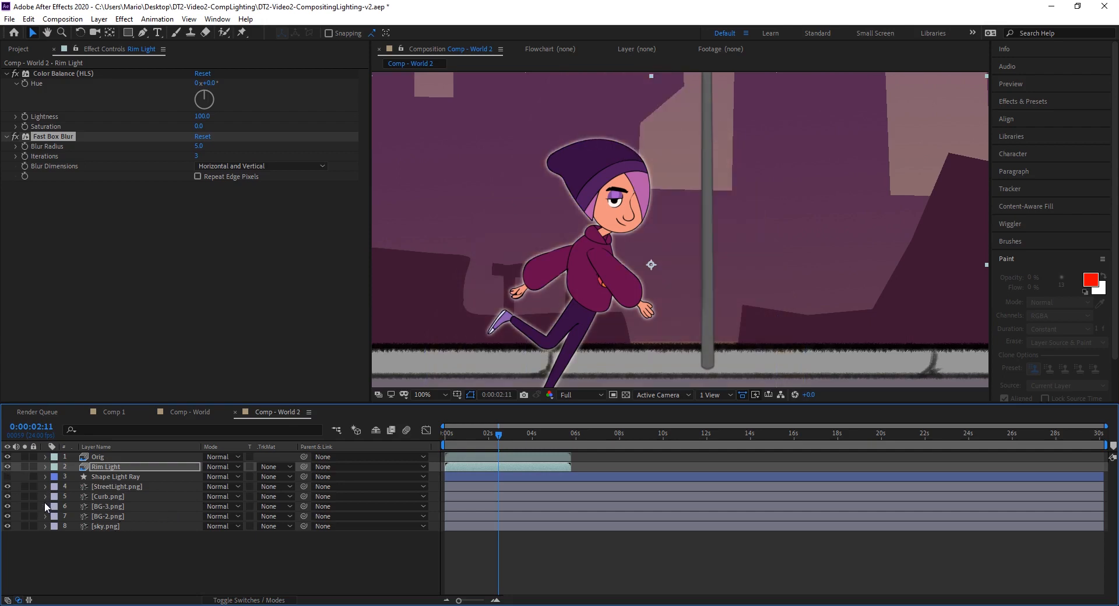
left_click(8, 476)
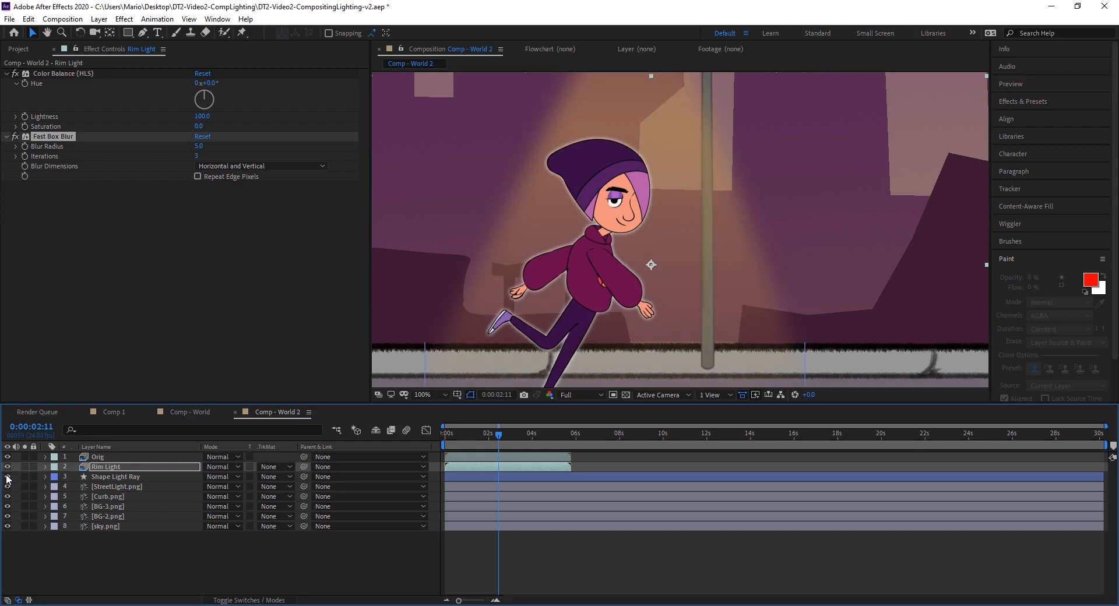
left_click(8, 477)
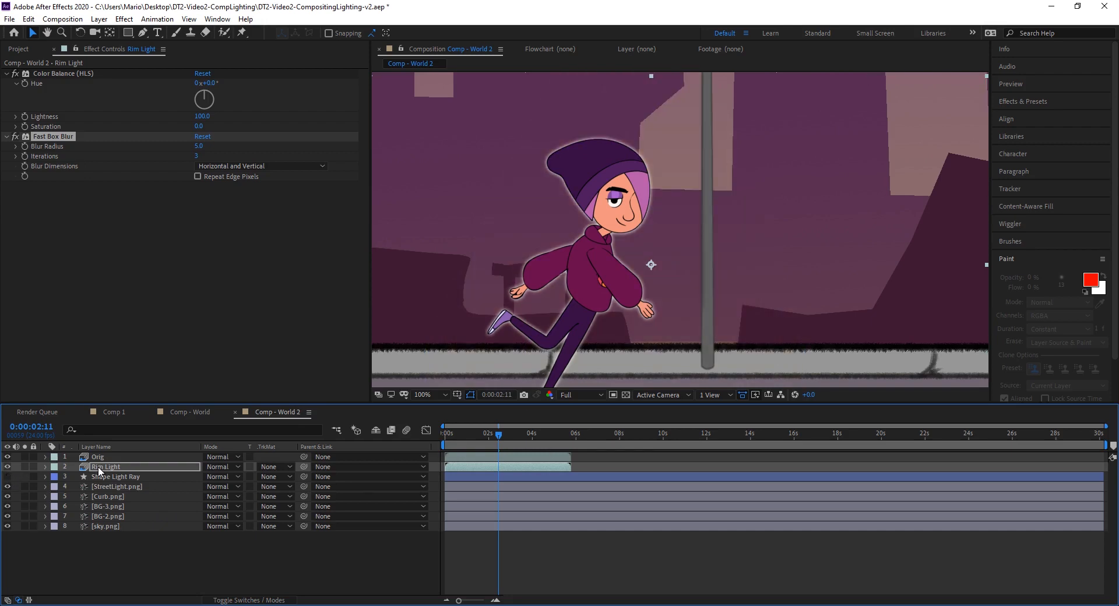
Apply a Channel Mixer effect to the Rim Light layer
left_click(145, 234)
right_click(146, 230)
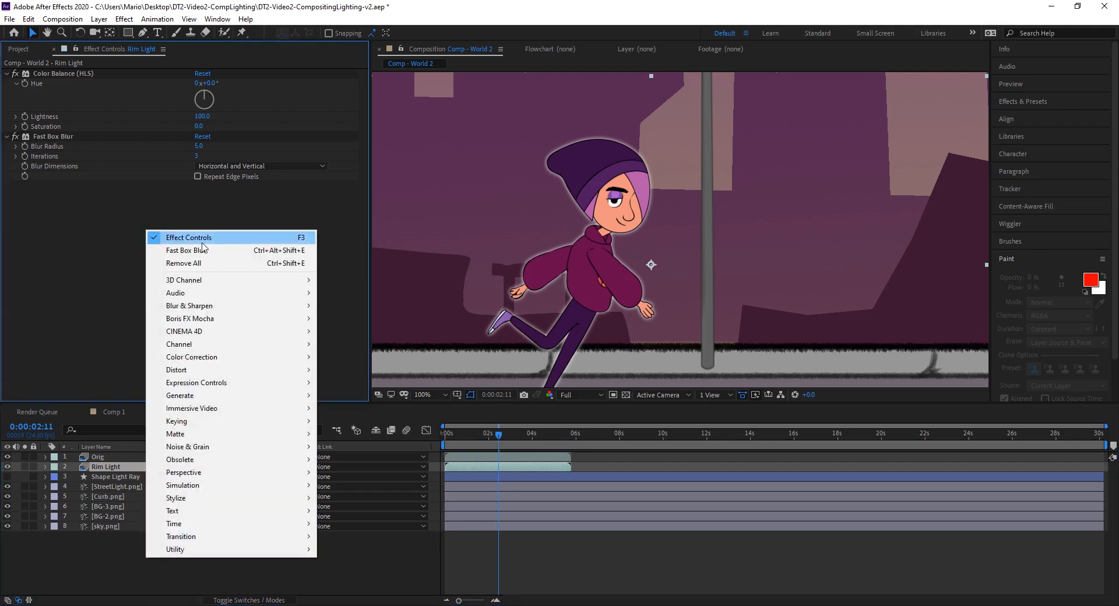
mouse_move(201, 357)
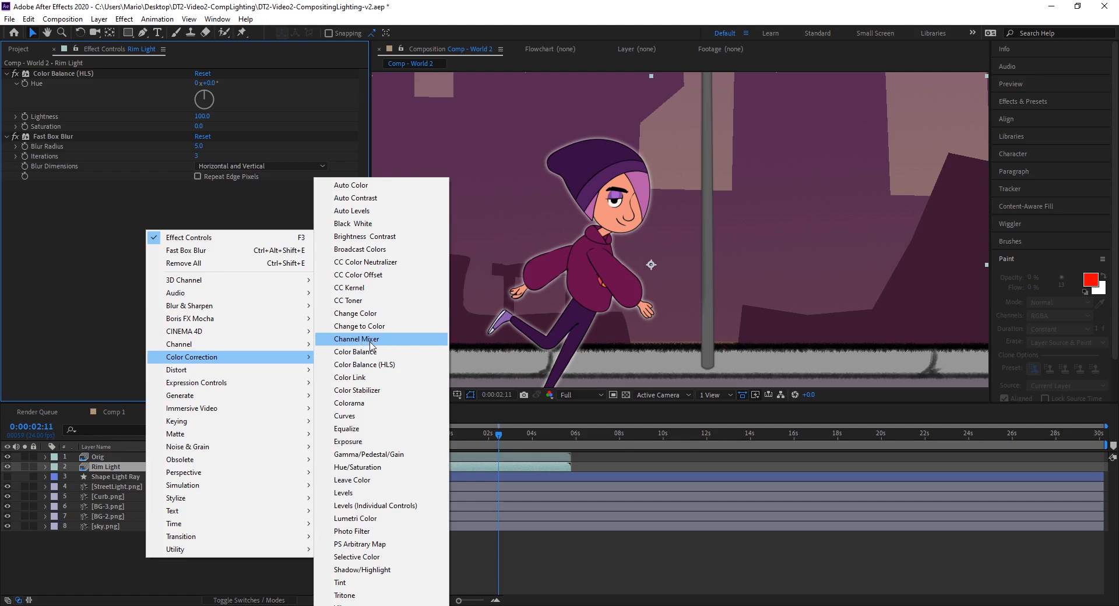
left_click(373, 344)
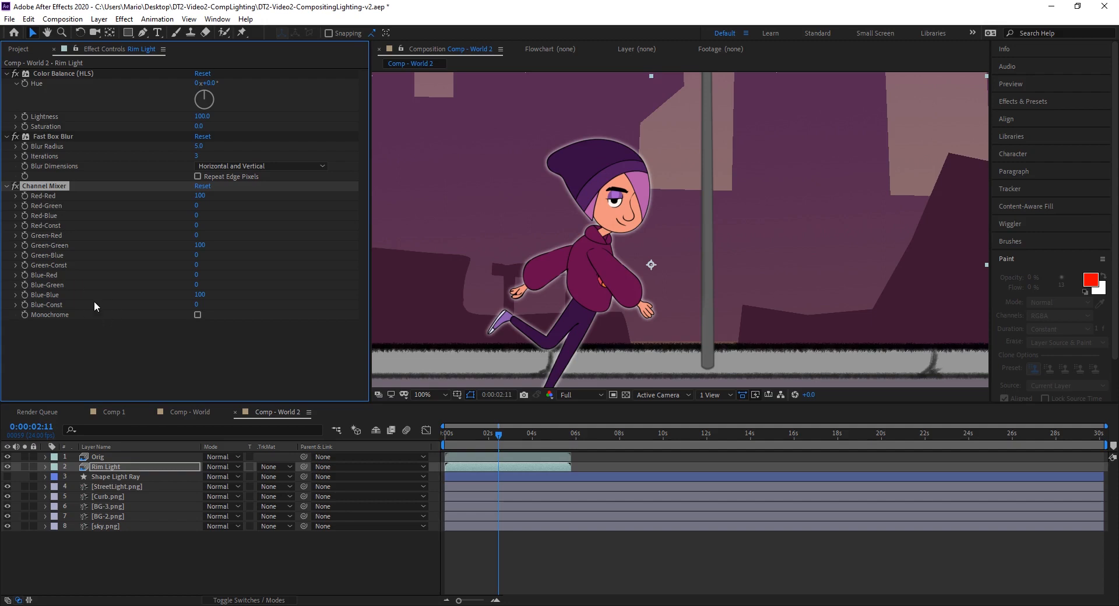
Tint the rim light by setting Green-Green to 65 and Blue-Blue to 39, with the Shape Light Ray layer made visible for matching
left_click_drag(198, 300, 18, 291)
left_click_drag(201, 300, 315, 299)
mouse_move(201, 244)
left_mouse_down()
mouse_move(163, 252)
mouse_move(186, 248)
left_mouse_up()
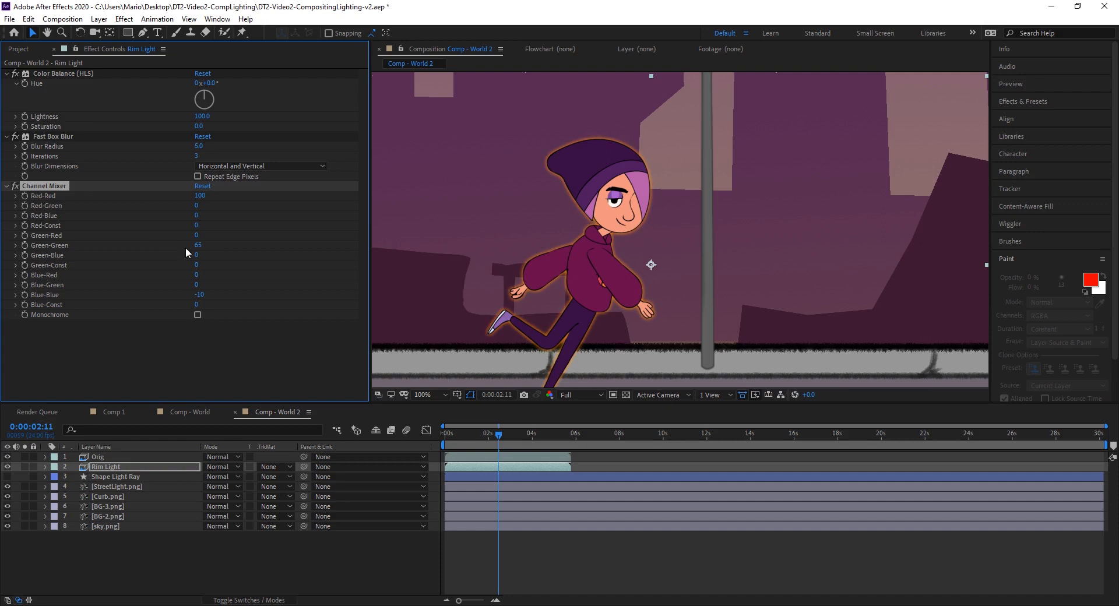
left_click(8, 477)
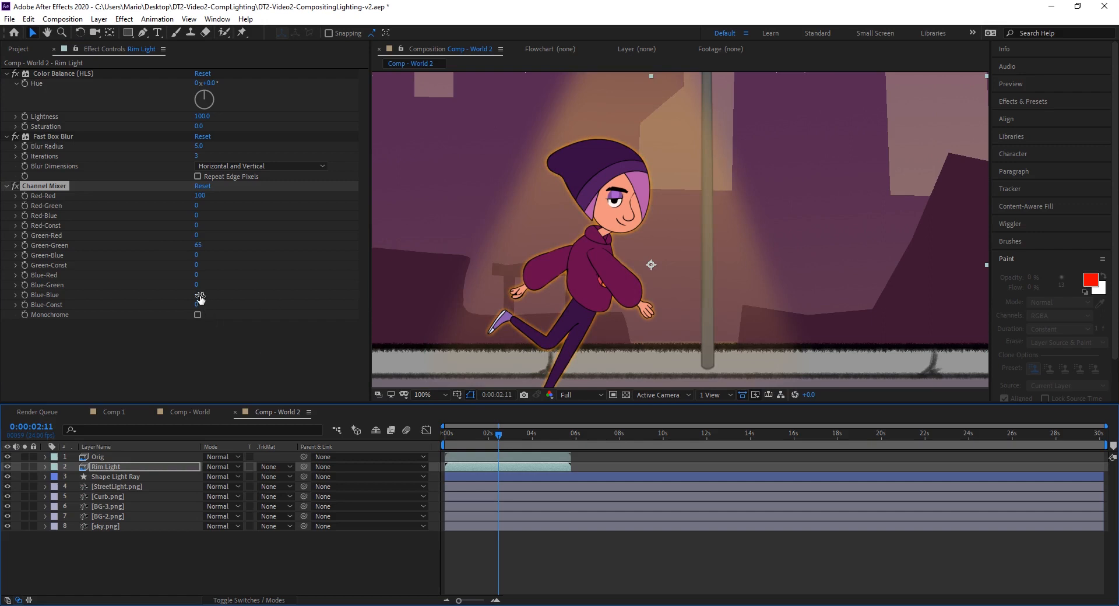
left_click_drag(198, 295, 227, 294)
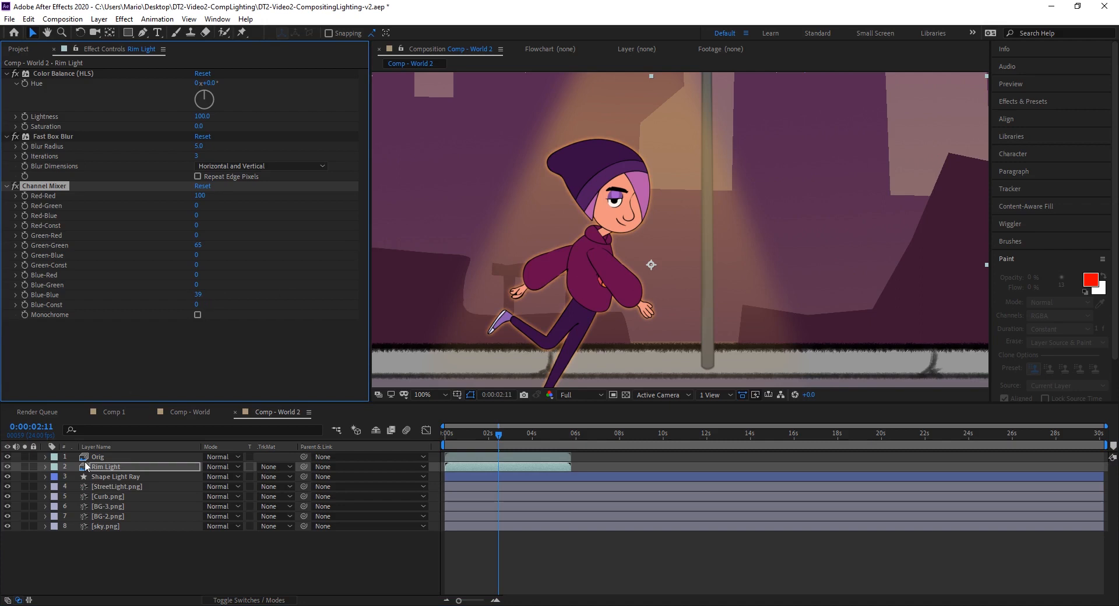
Compare the character inside the light ray with the Rim Light layer hidden and shown
left_click(8, 467)
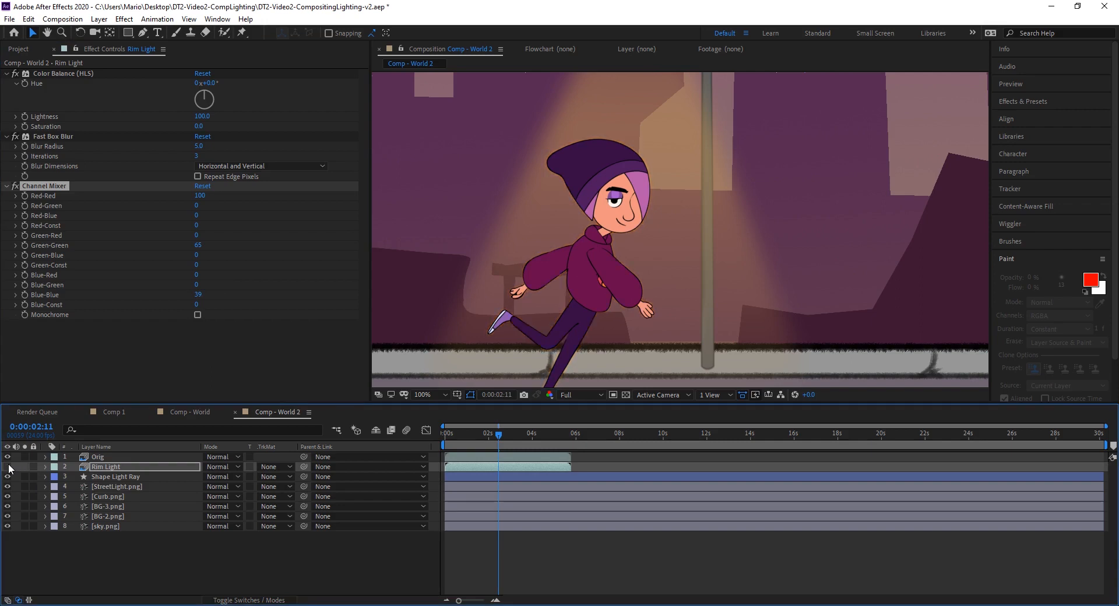
left_click(8, 467)
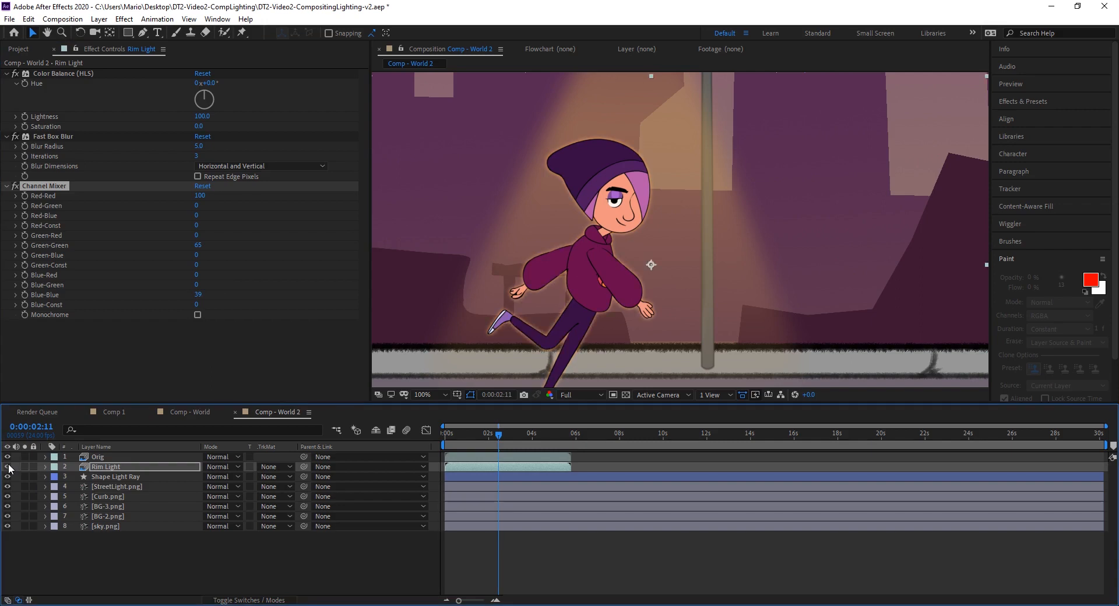
left_click(8, 466)
left_click(7, 467)
Scrub through the rim-lit animation to 0:00:04:17 to check the glow on different poses
left_click(517, 431)
left_click_drag(516, 432, 530, 435)
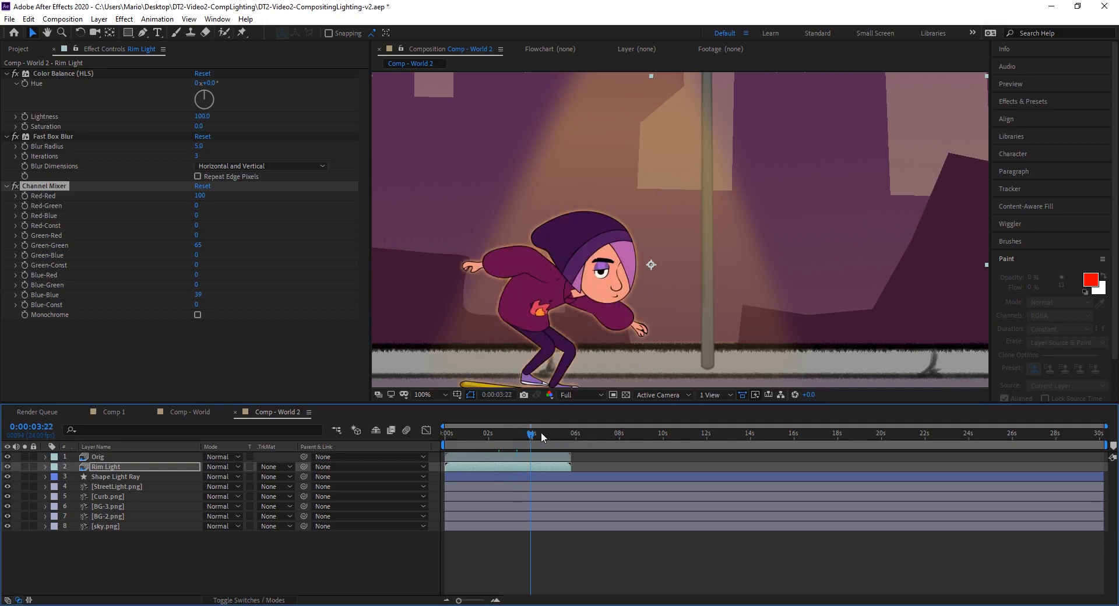
left_click_drag(541, 432, 547, 433)
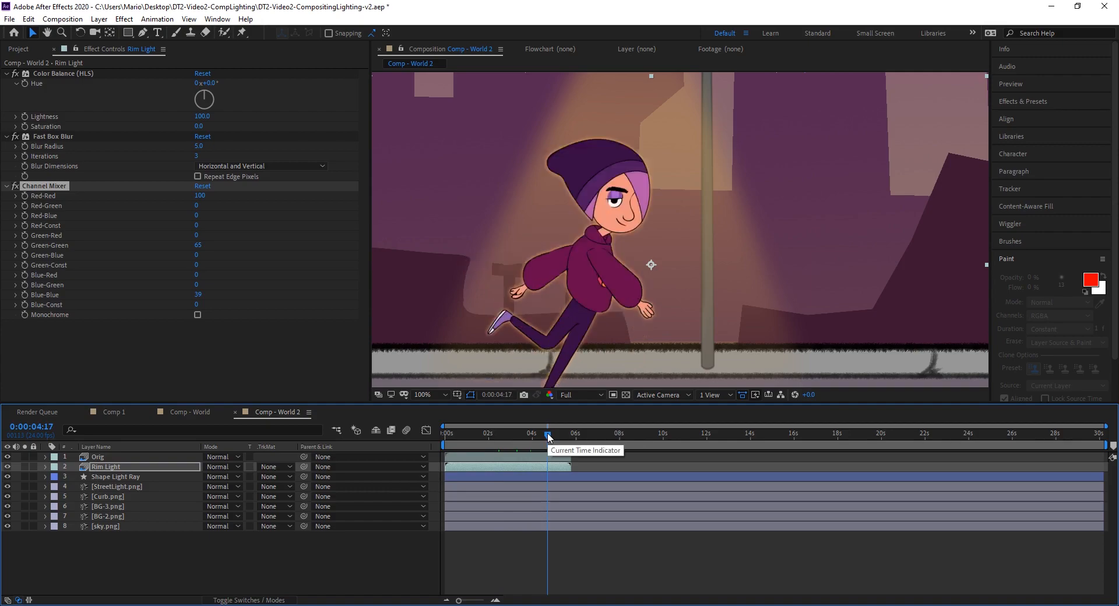
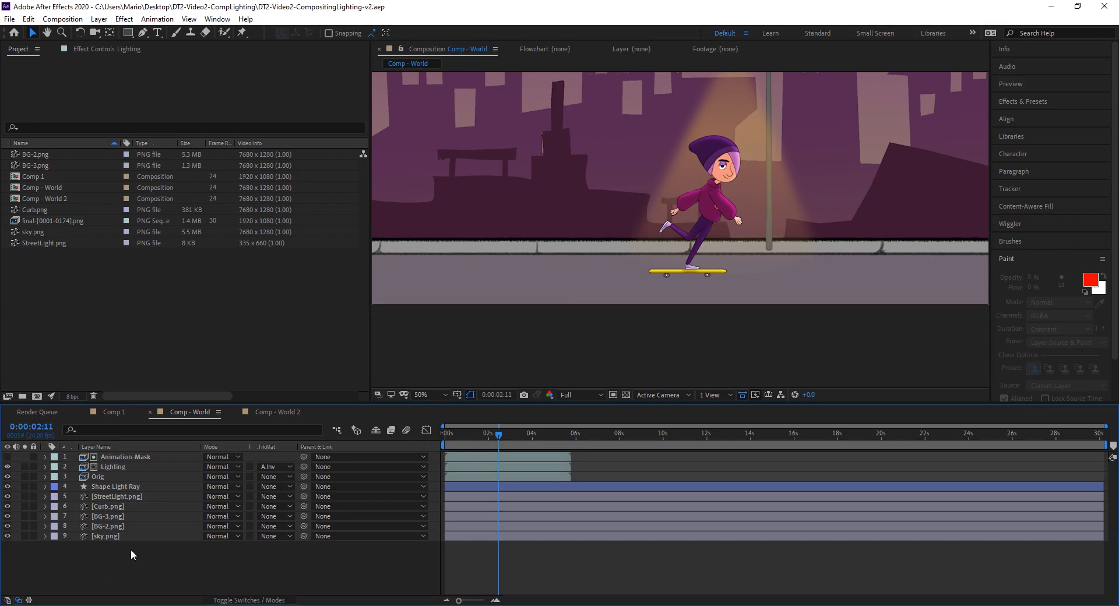
Add a new shape layer to the Comp - World composition
left_click(99, 19)
mouse_move(124, 33)
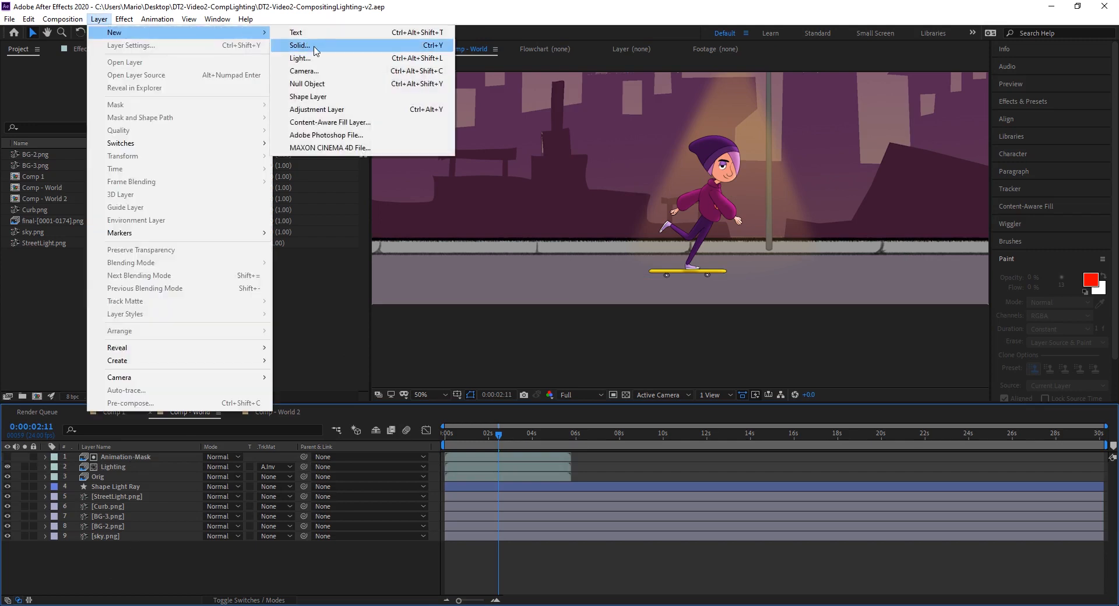
left_click(338, 98)
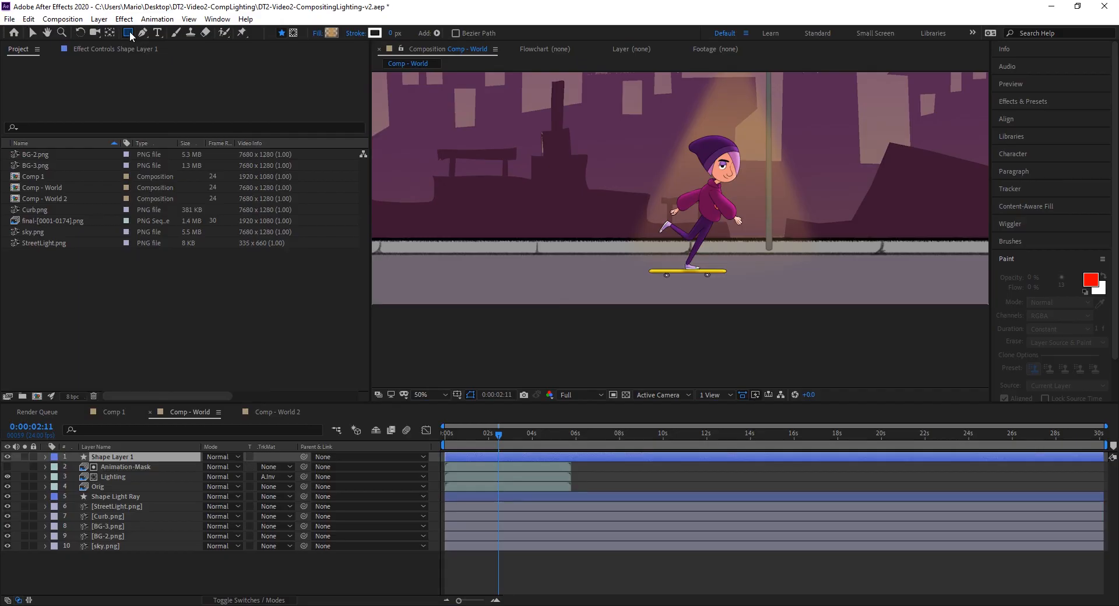
Choose the Ellipse tool and confirm Radial Gradient as its fill type with Normal blending and 100% opacity
left_click(130, 32)
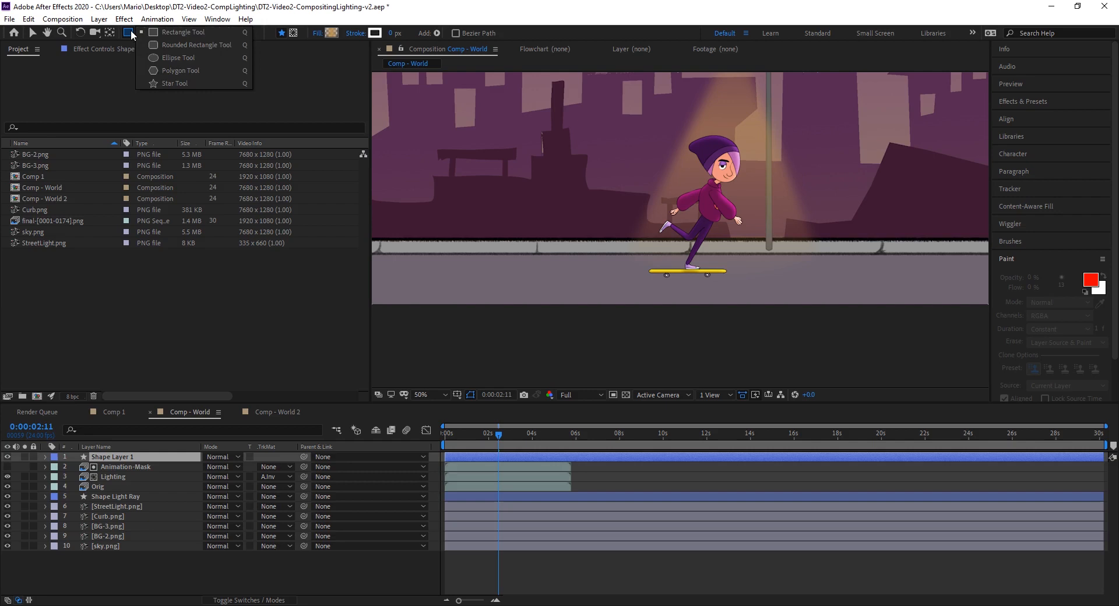
left_click(181, 59)
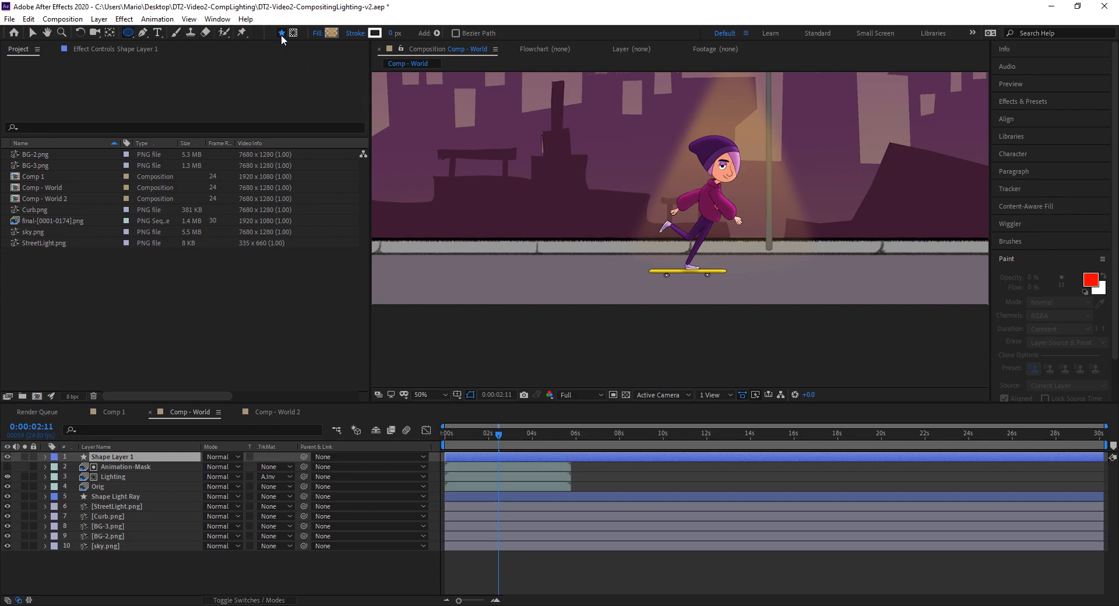
left_click(318, 34)
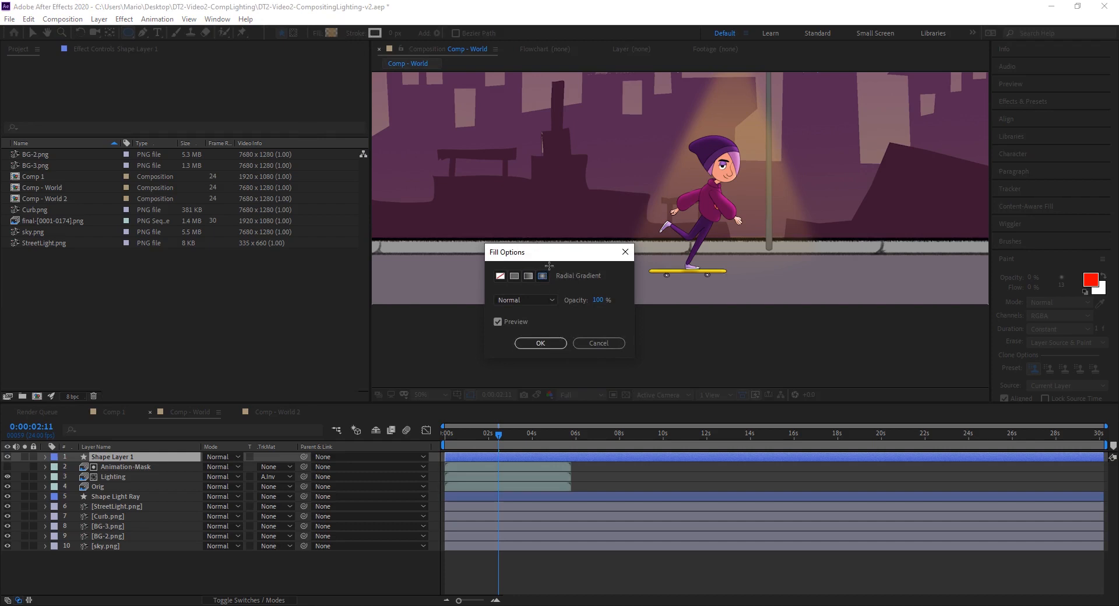
left_click(541, 343)
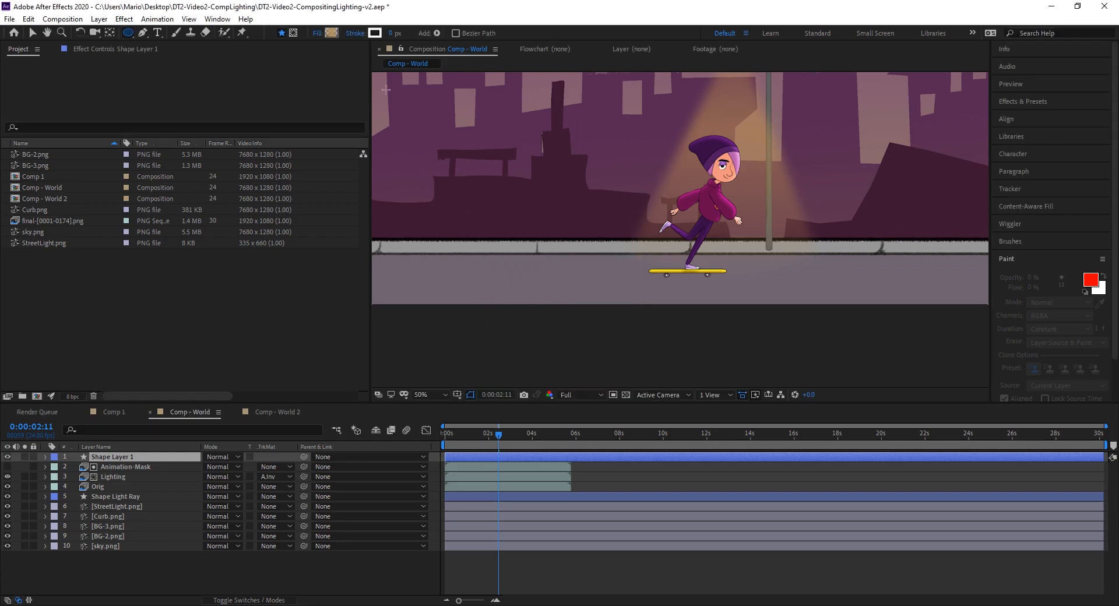
Set both end color stops of the radial gradient fill to black (000000)
left_click(331, 32)
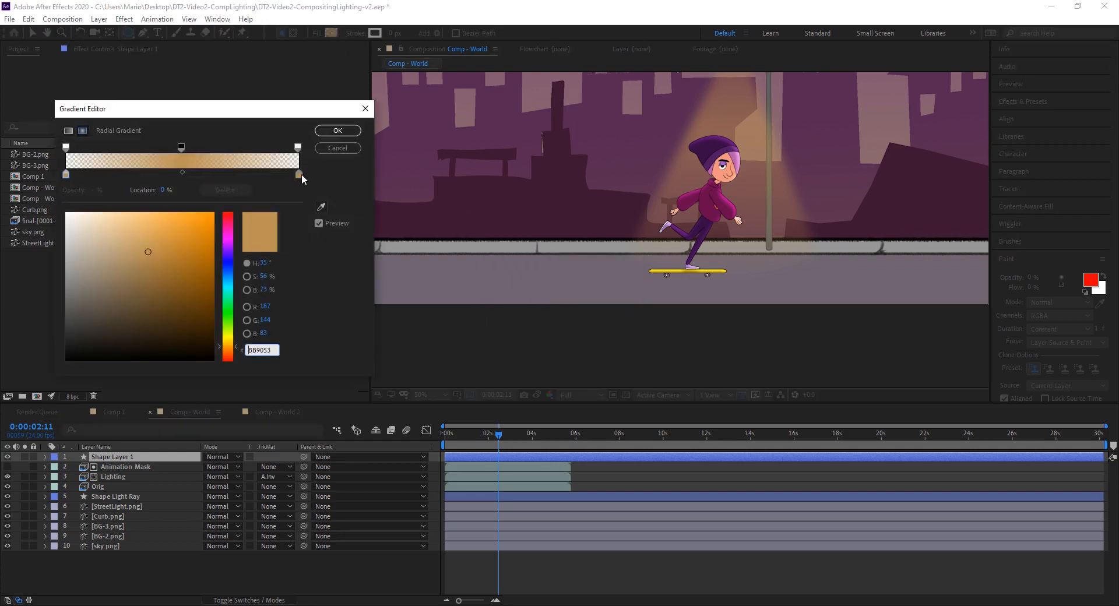
left_click(301, 174)
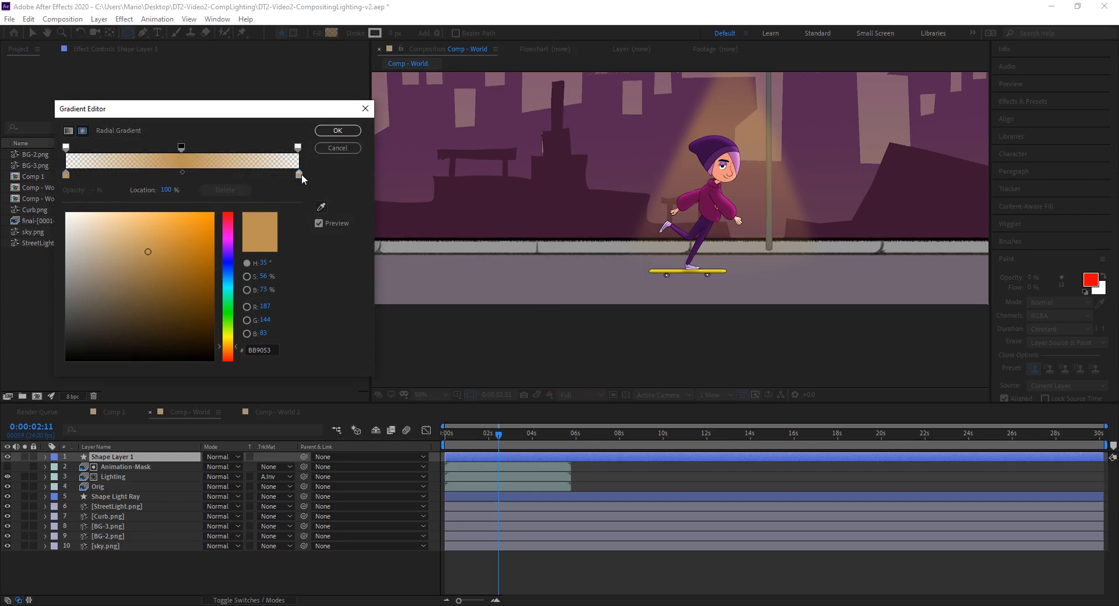
left_click(65, 175)
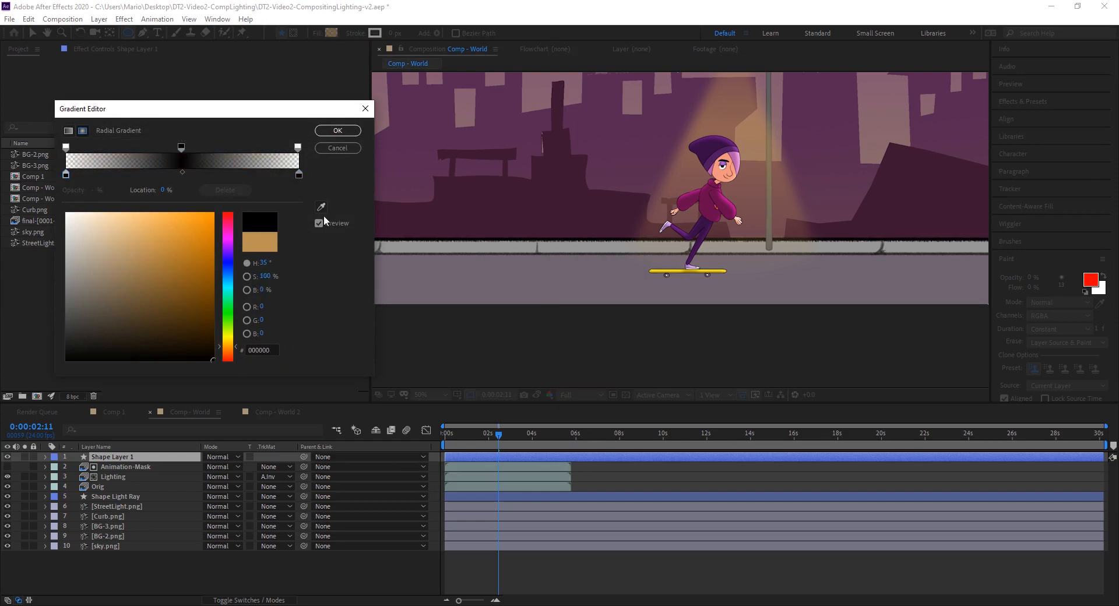
left_click(338, 130)
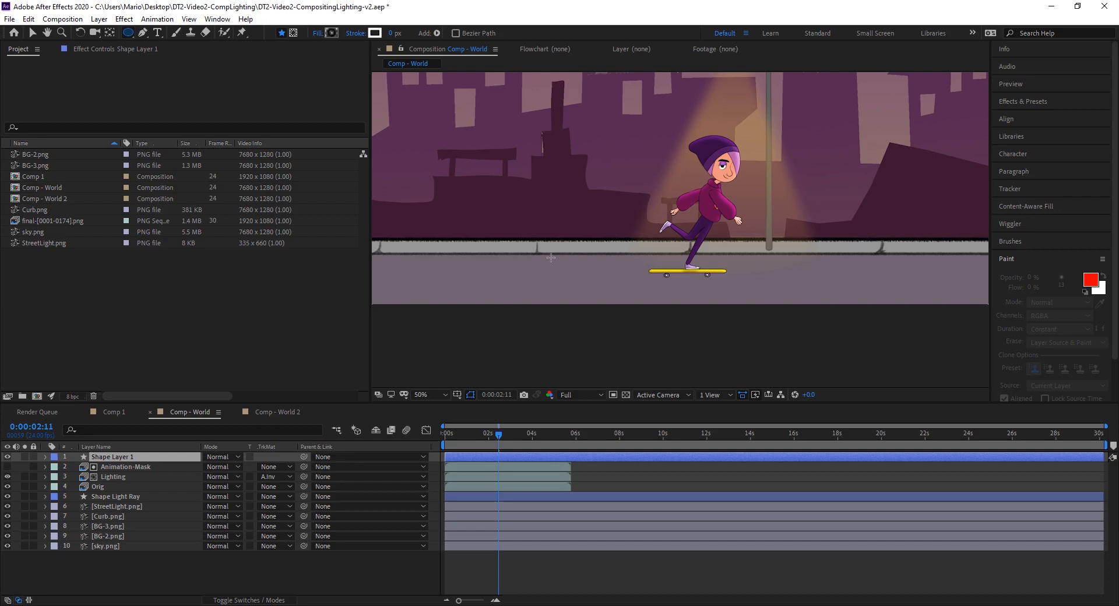
Draw an ellipse behind the skater and make its radial gradient fade from 100% opacity at the center to 0% at the edge
mouse_move(456, 190)
left_mouse_down()
mouse_move(581, 277)
mouse_move(576, 288)
left_mouse_up()
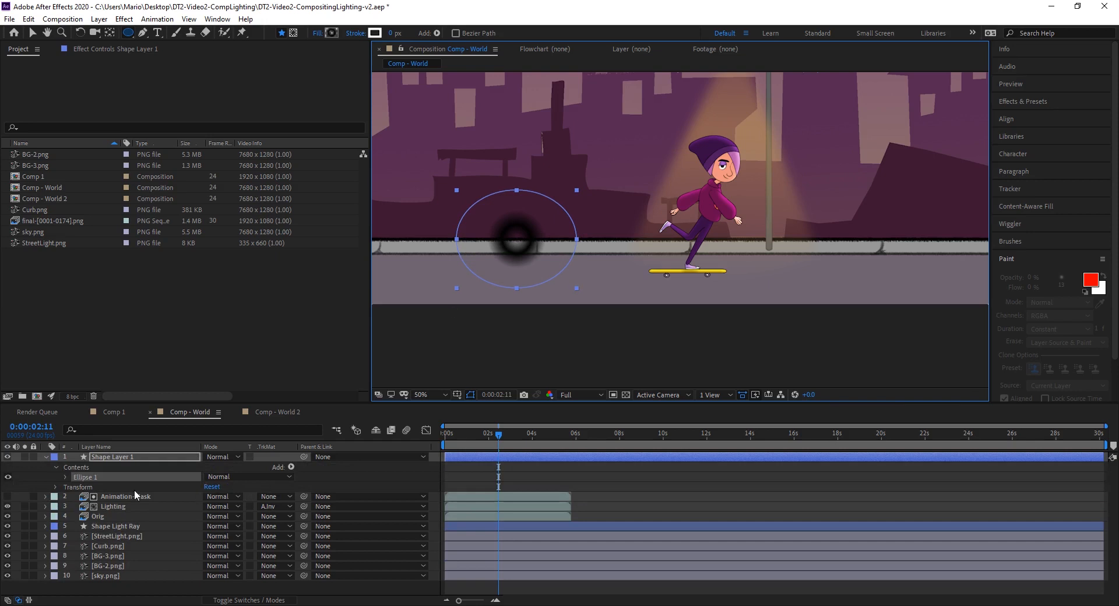
left_click(66, 476)
left_click(224, 585)
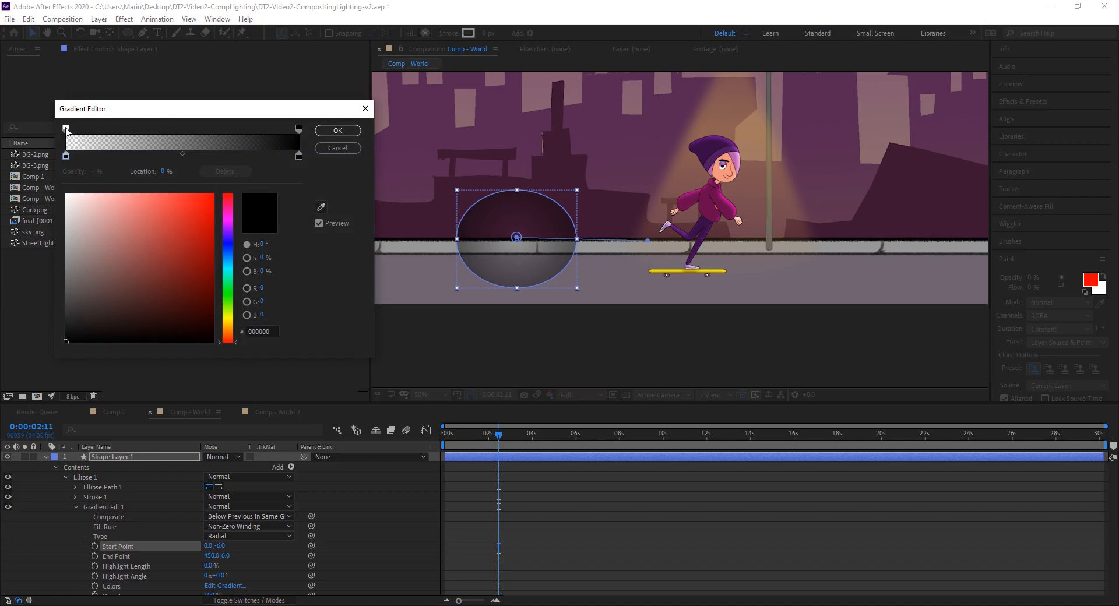
mouse_move(66, 128)
left_mouse_down()
mouse_move(236, 140)
mouse_move(61, 134)
left_mouse_up()
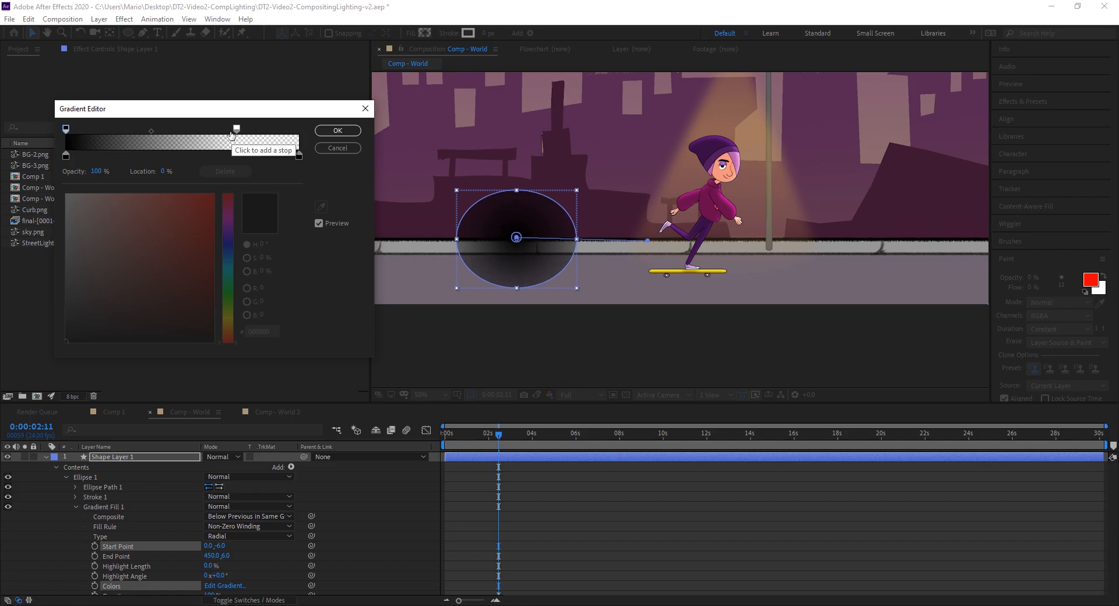
left_click_drag(236, 128, 311, 131)
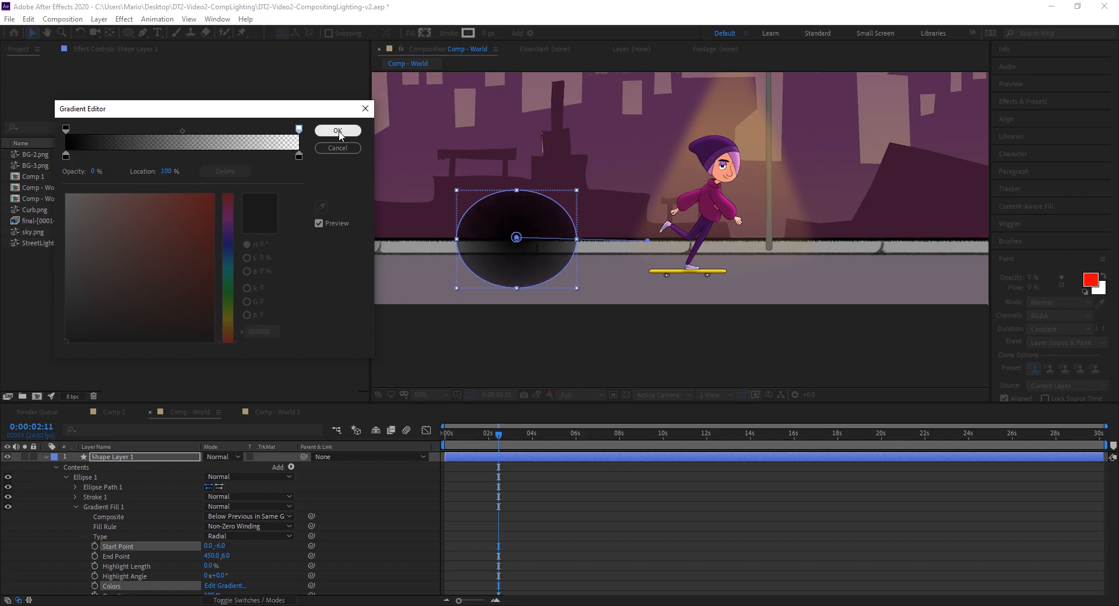
left_click(339, 130)
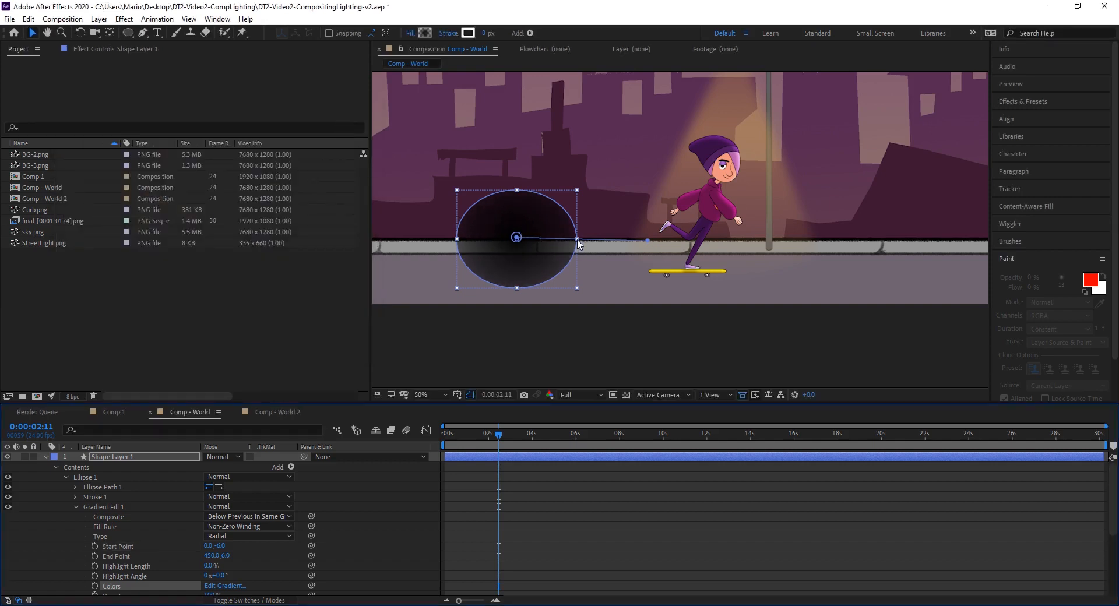
Shorten the ellipse's gradient to end at 193.3, -9.0 and flatten the ellipse into a wide ground shadow beneath the skateboard
mouse_move(577, 240)
left_mouse_down()
mouse_move(605, 240)
mouse_move(581, 239)
left_mouse_up()
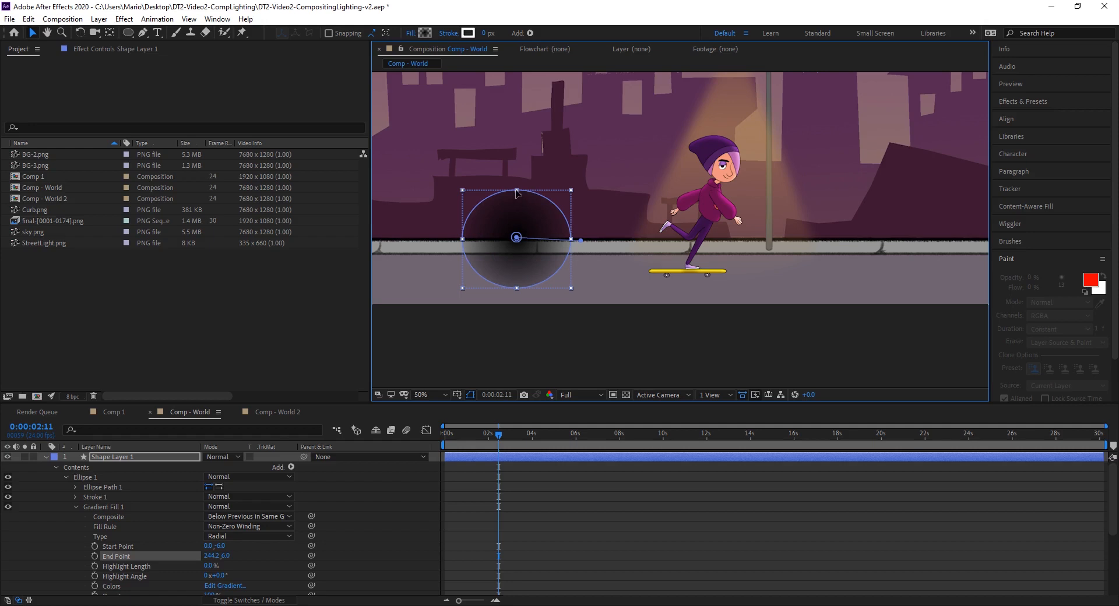
left_click_drag(515, 190, 648, 281)
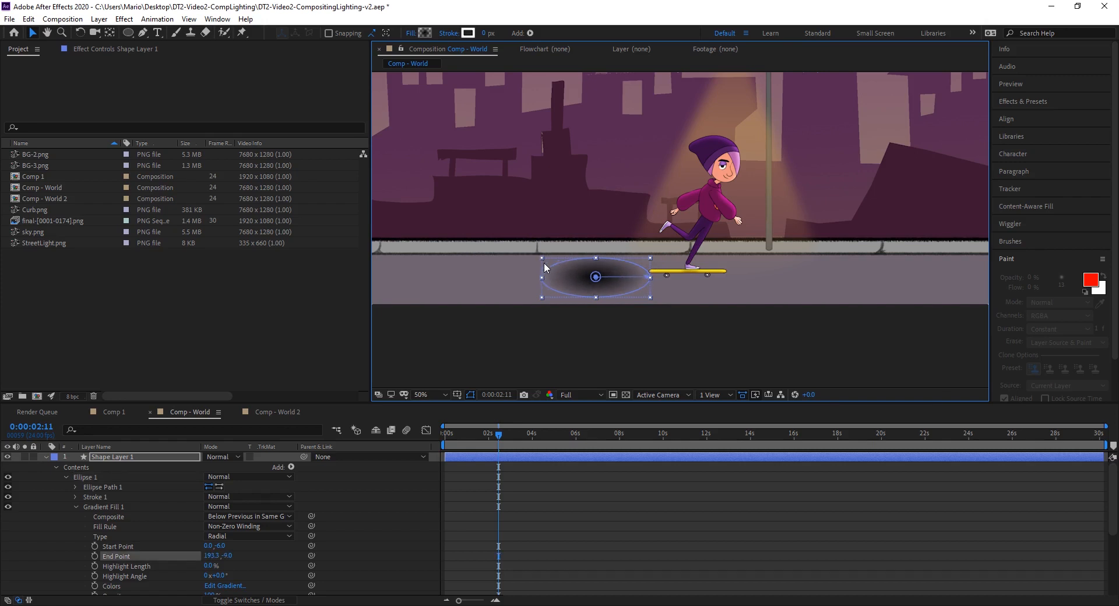
left_click_drag(540, 257, 526, 252)
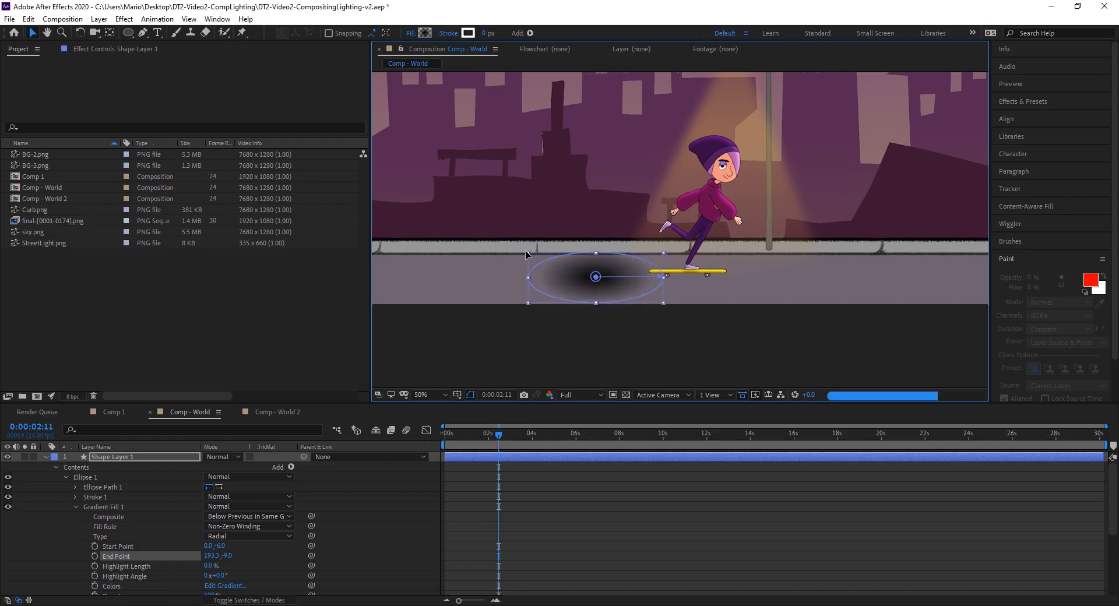
left_click(640, 277)
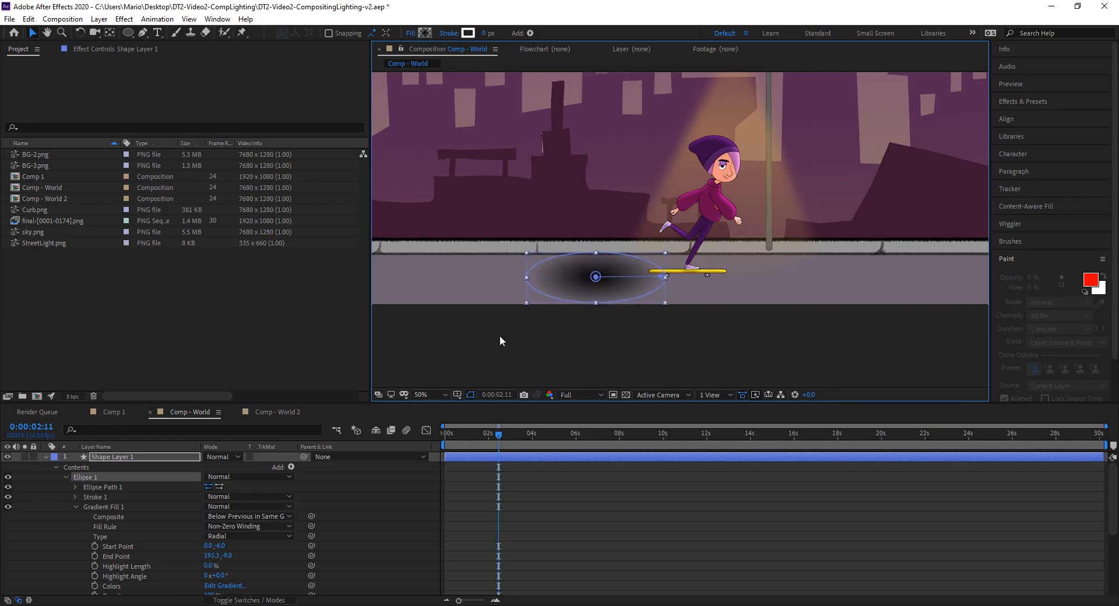
left_click_drag(603, 288, 694, 284)
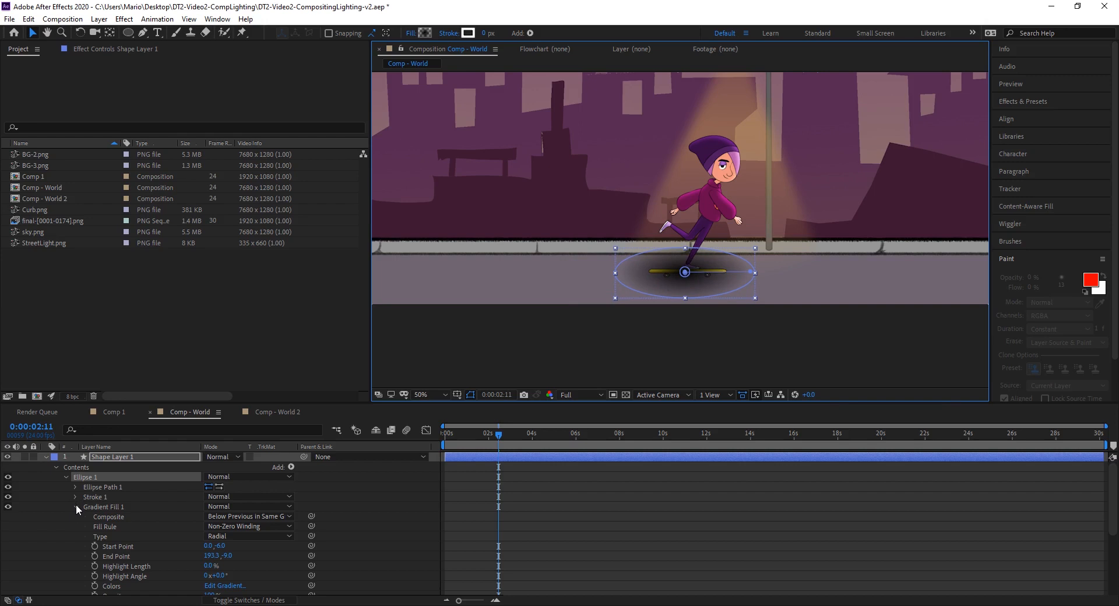
Set the transform opacity of Shape Layer 1 to 60%
left_click(65, 477)
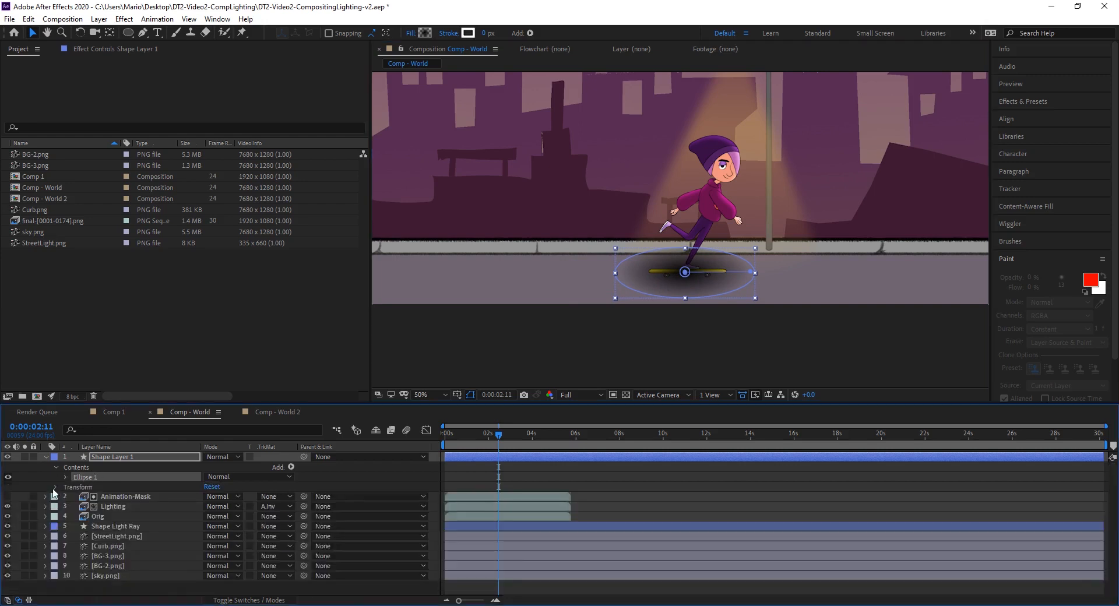
left_click(56, 487)
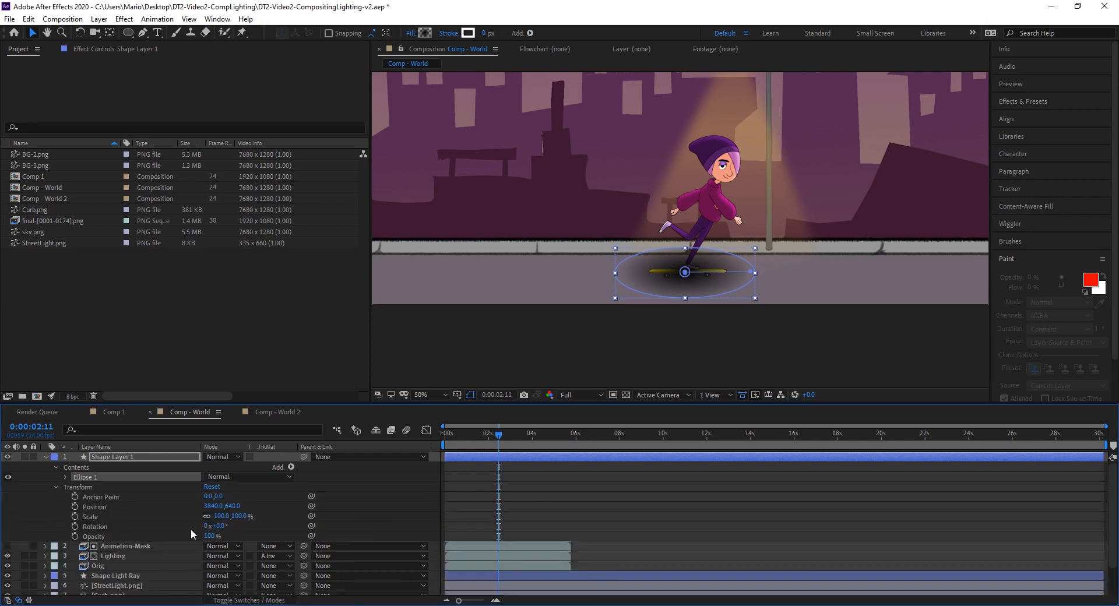
left_click_drag(207, 535, 227, 554)
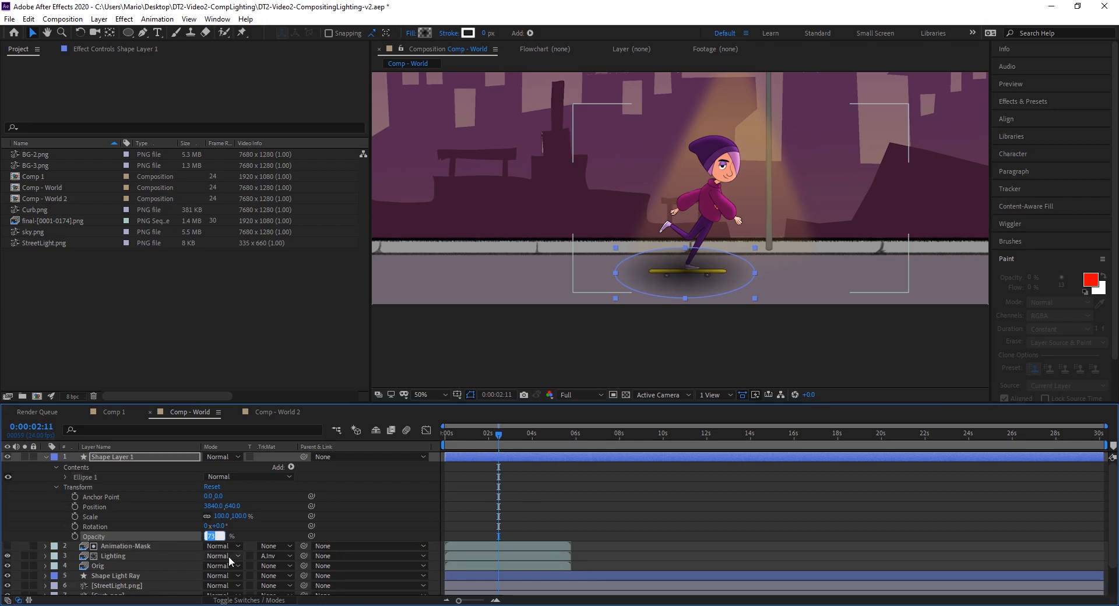
type("60")
key("Return")
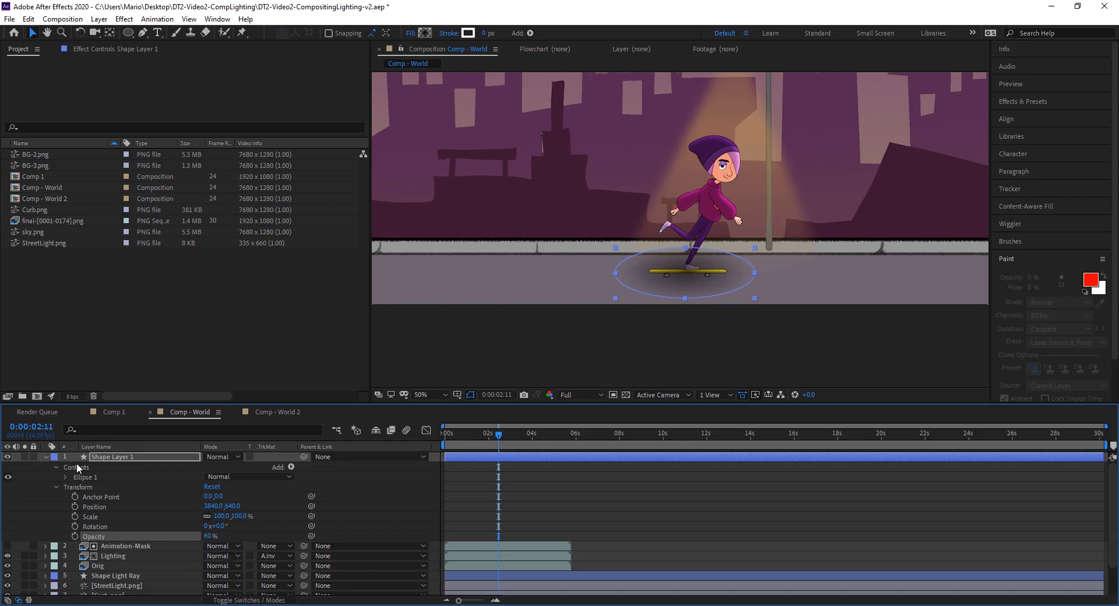
Place Shape Layer 1 below the Orig layer and nudge the shadow to position 3844.0, 660.0
left_click_drag(93, 455, 113, 567)
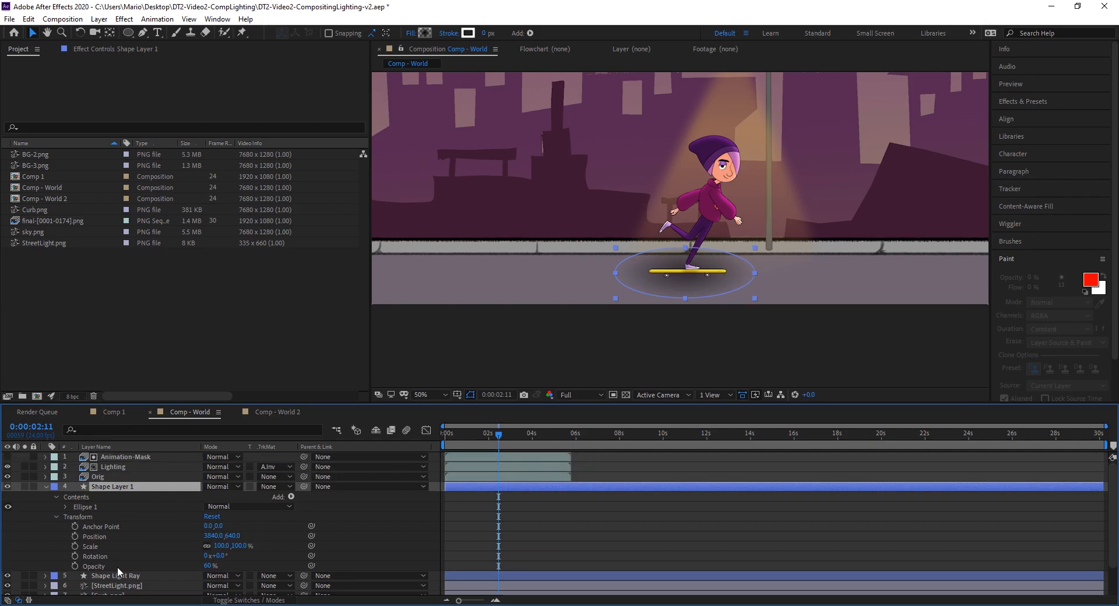
left_click_drag(683, 278, 685, 282)
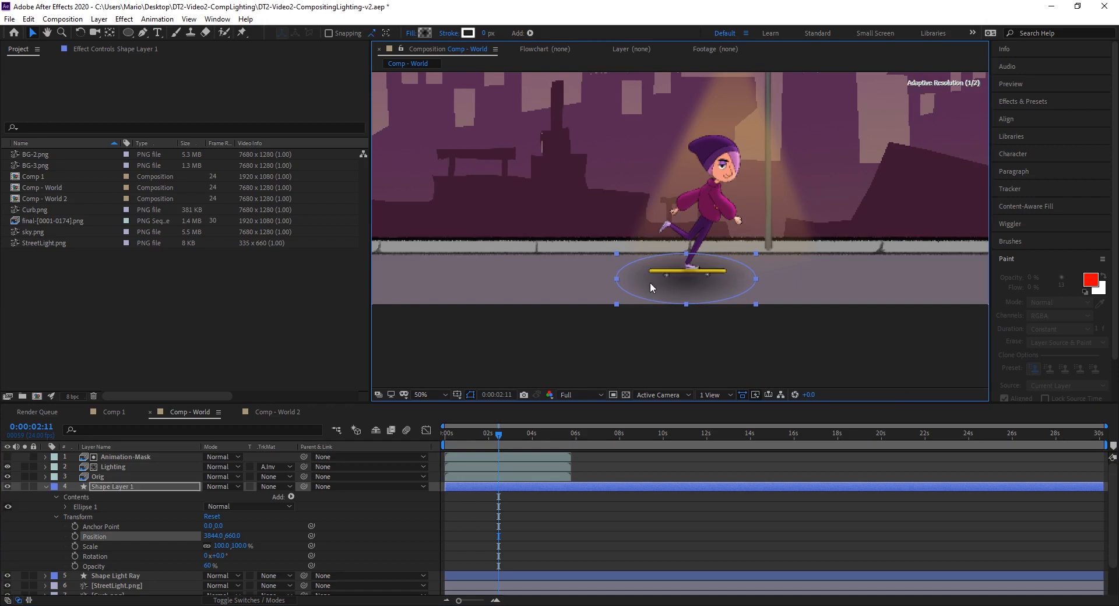
Scale the shadow layer to 105.0, 98.7%, widen Ellipse 1, and shift it forward to sit beneath the skateboard
left_click_drag(617, 277, 582, 275)
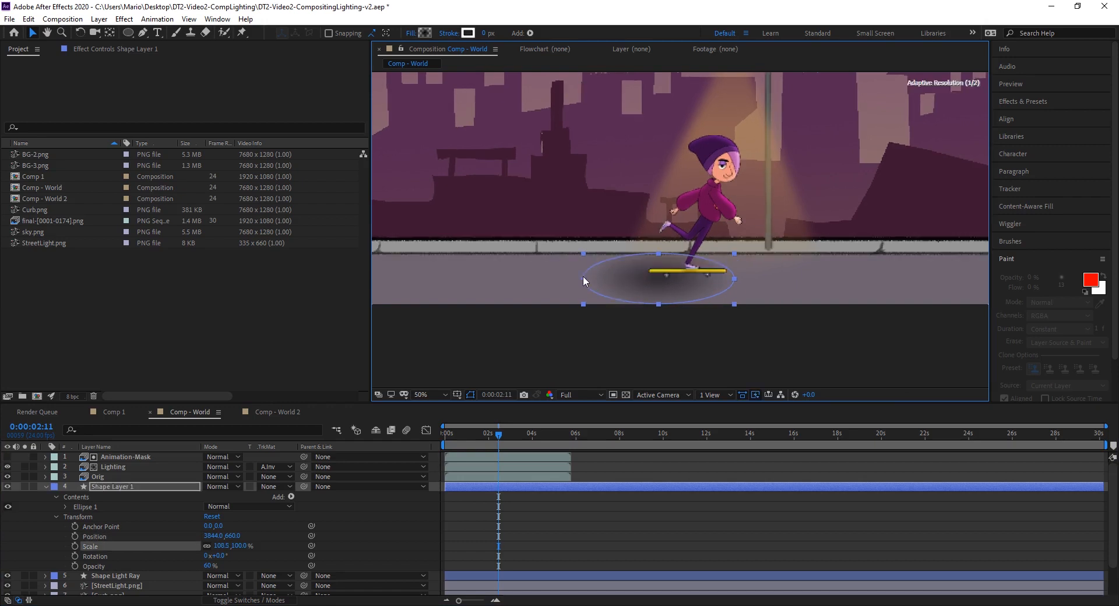
left_click_drag(734, 278, 758, 278)
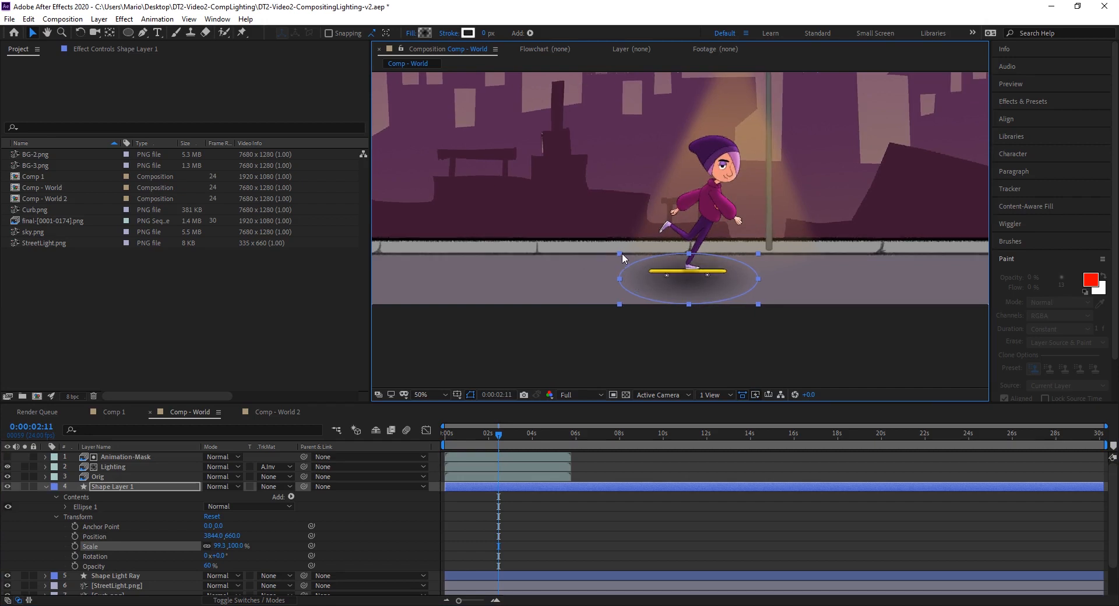
left_click_drag(620, 253, 596, 251)
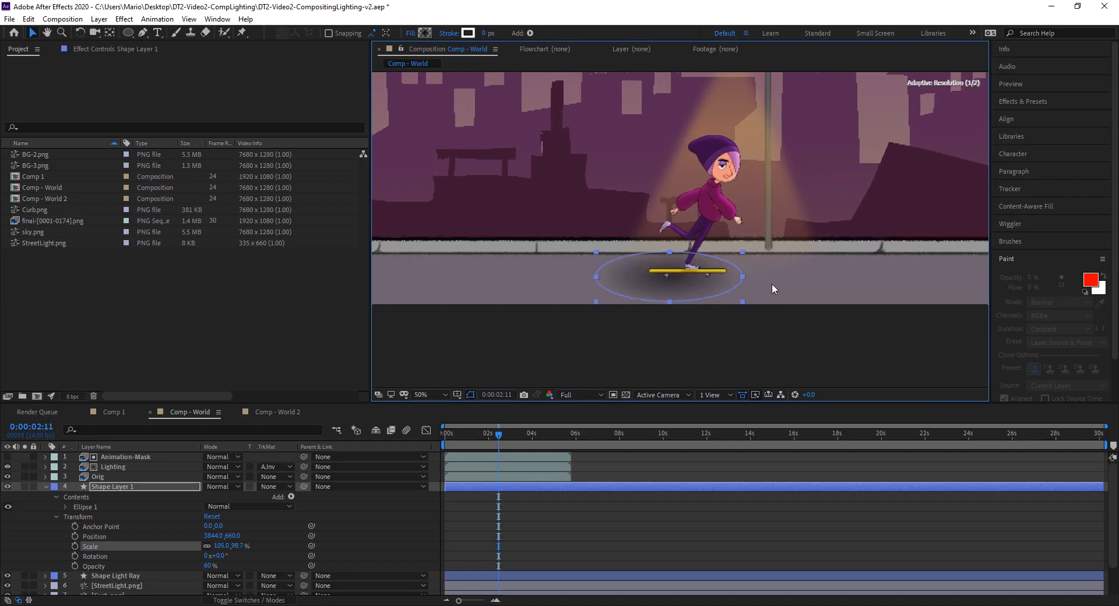
left_click(88, 507)
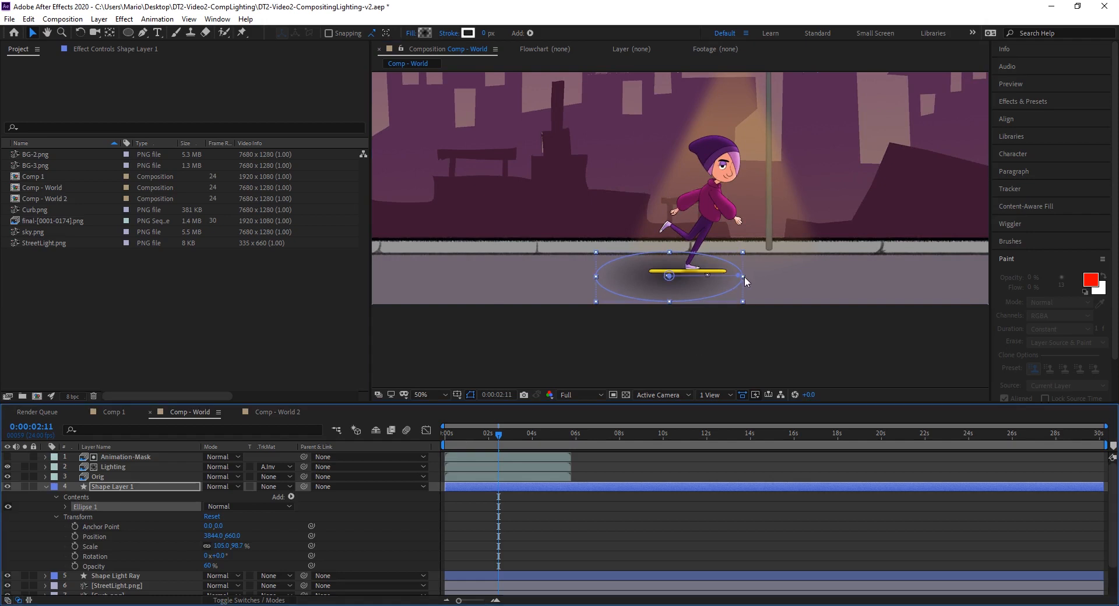
left_click_drag(743, 276, 764, 277)
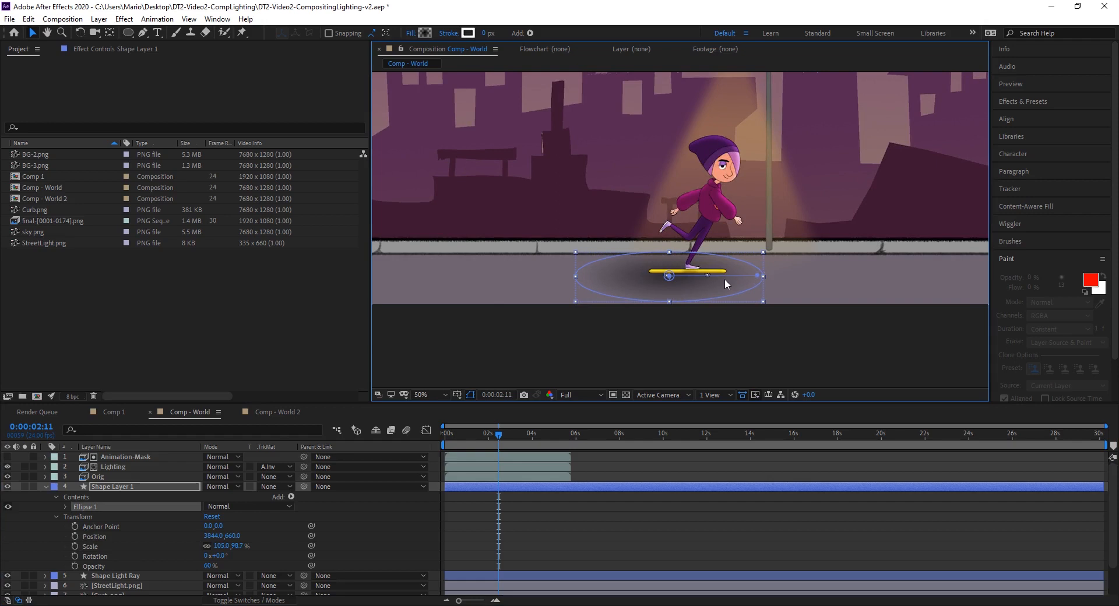
left_click_drag(689, 279, 692, 281)
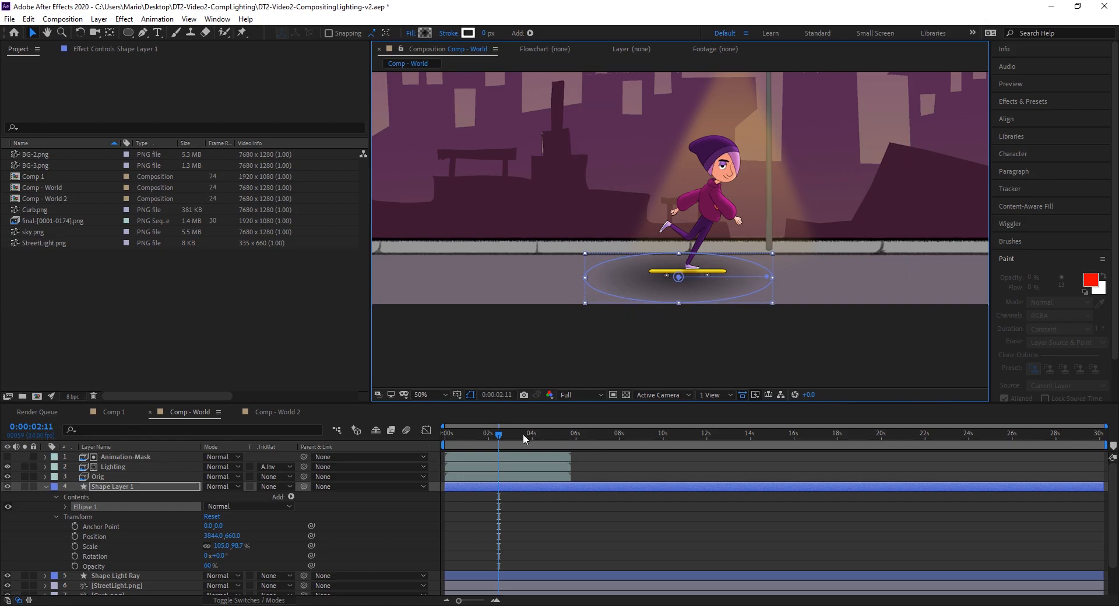
Scrub the animation between 0:00:01:01 and 0:00:05:08 to check how the shadow matches the skater's movement
left_click_drag(525, 438, 468, 439)
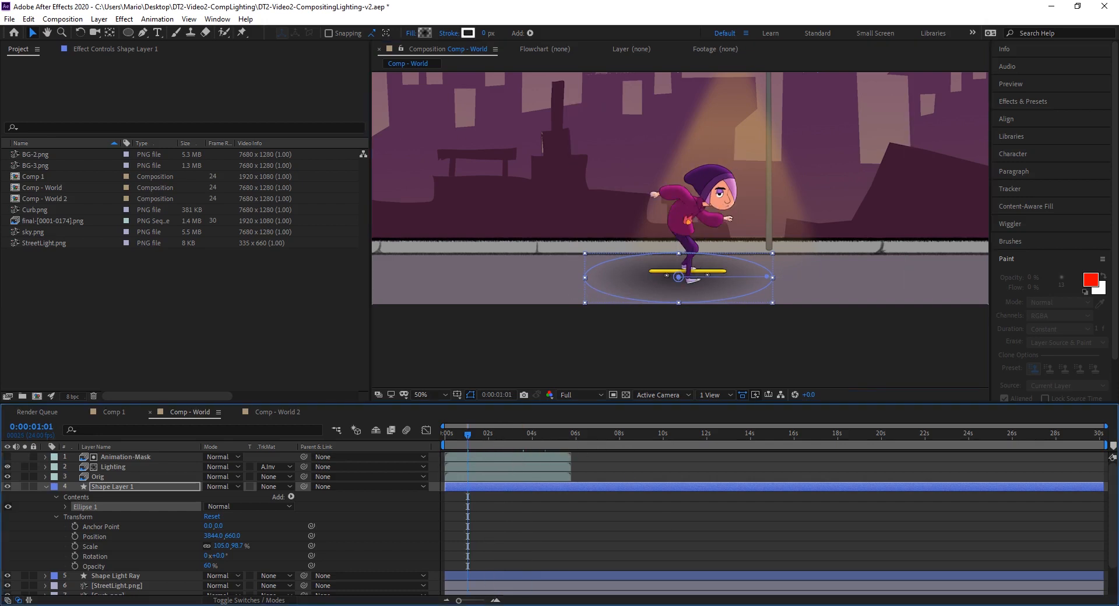
left_click(546, 435)
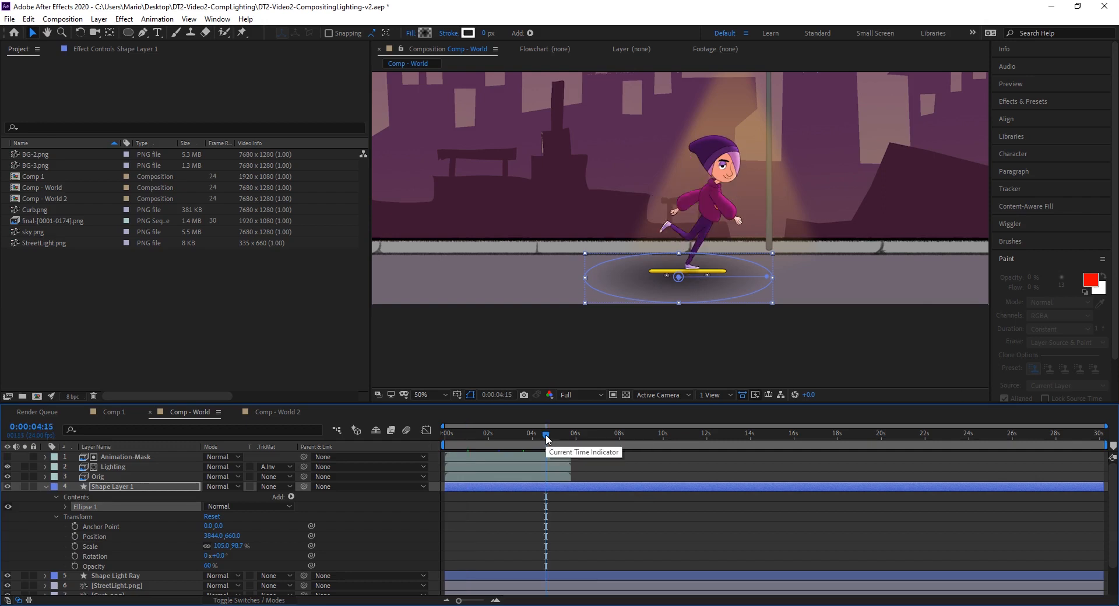
left_click_drag(546, 435, 561, 434)
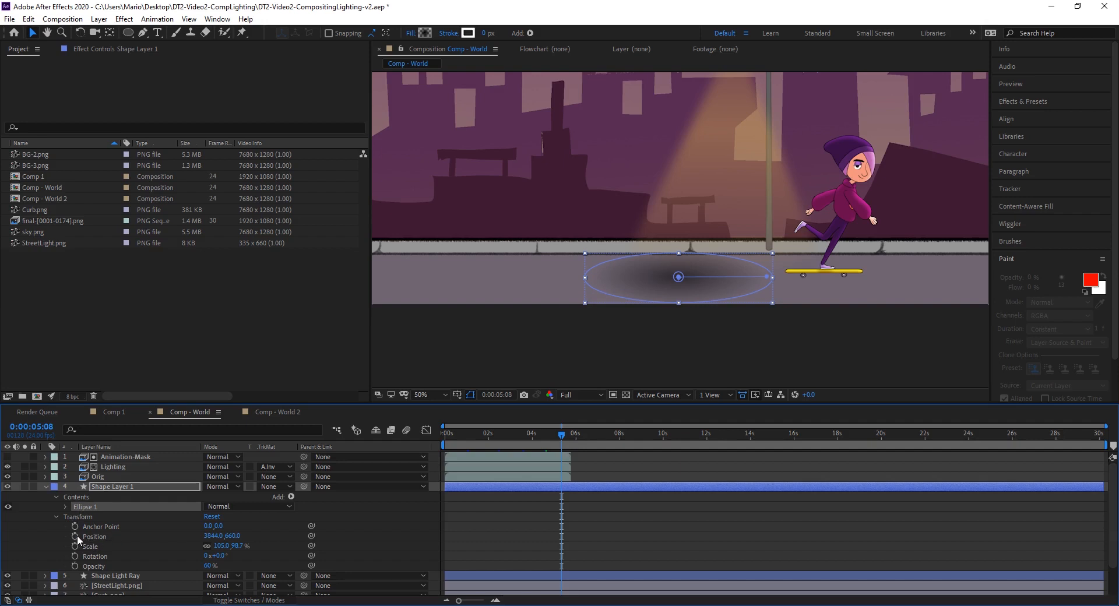
Keyframe the shadow's Position at 0:00:04:13, and at 0:00:05:15 move it under the departing skater to 4634.0, 664.0
left_click(542, 435)
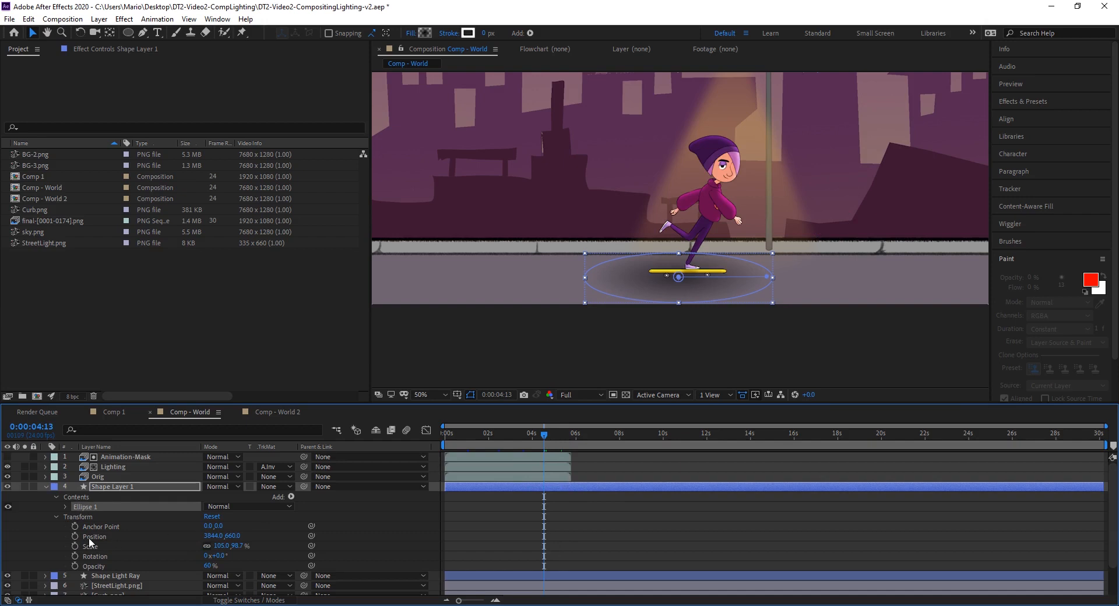
left_click(73, 534)
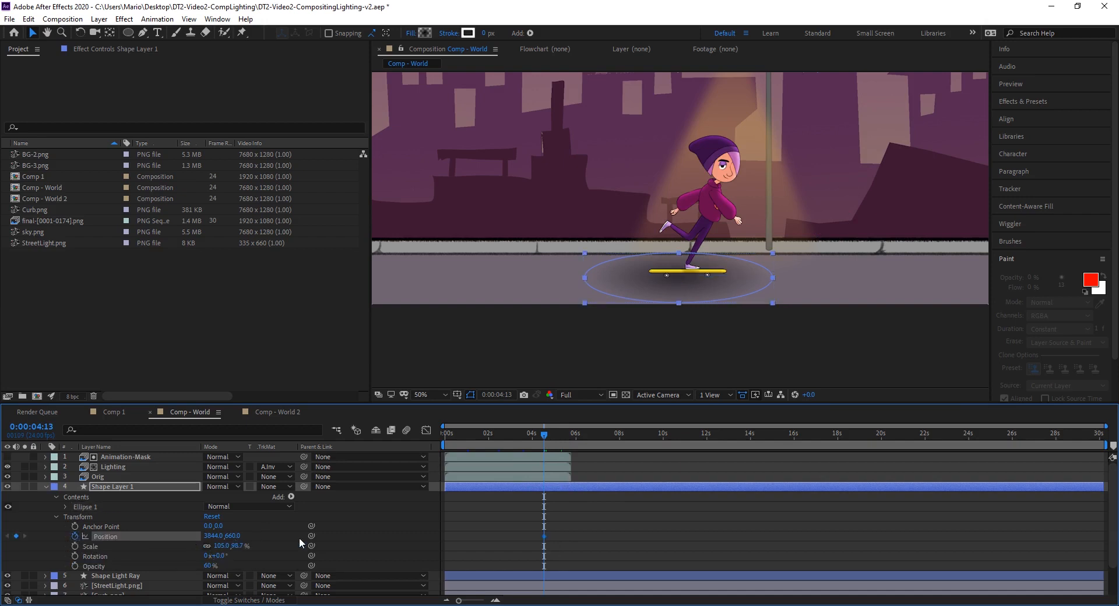
left_click(567, 432)
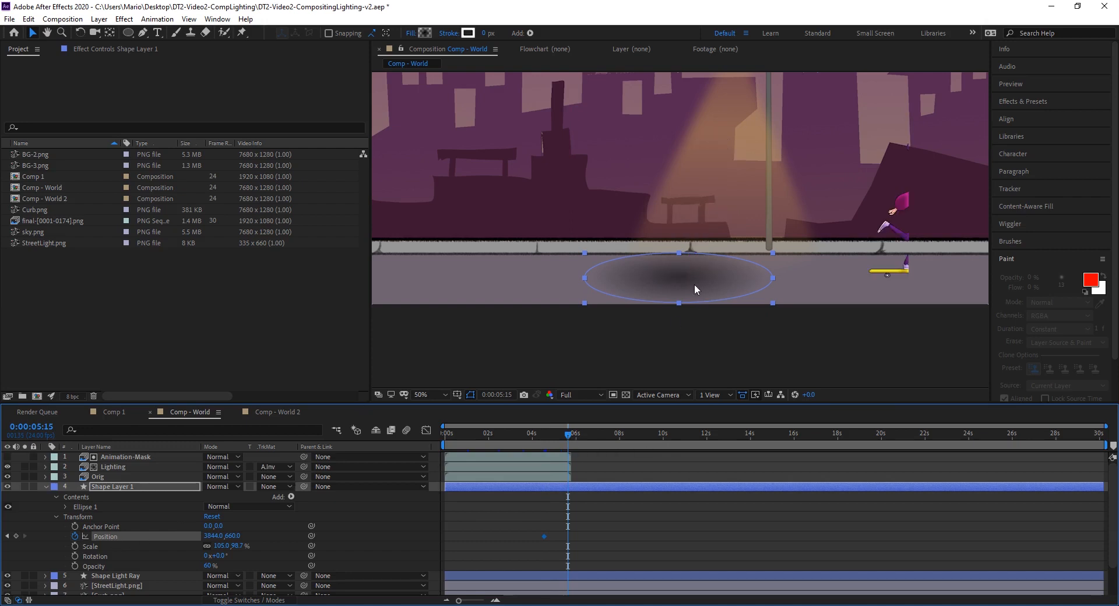
left_click_drag(694, 284, 940, 279)
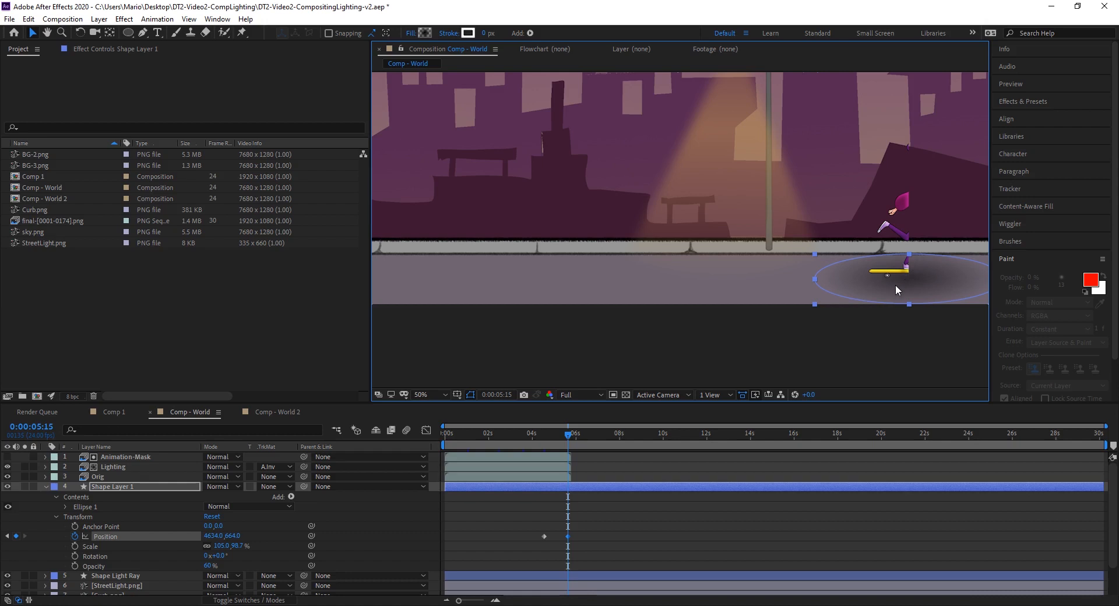
Check the shadow at 0:00:05:01 and shift its second Position keyframe to just past 6 seconds
left_click(554, 434)
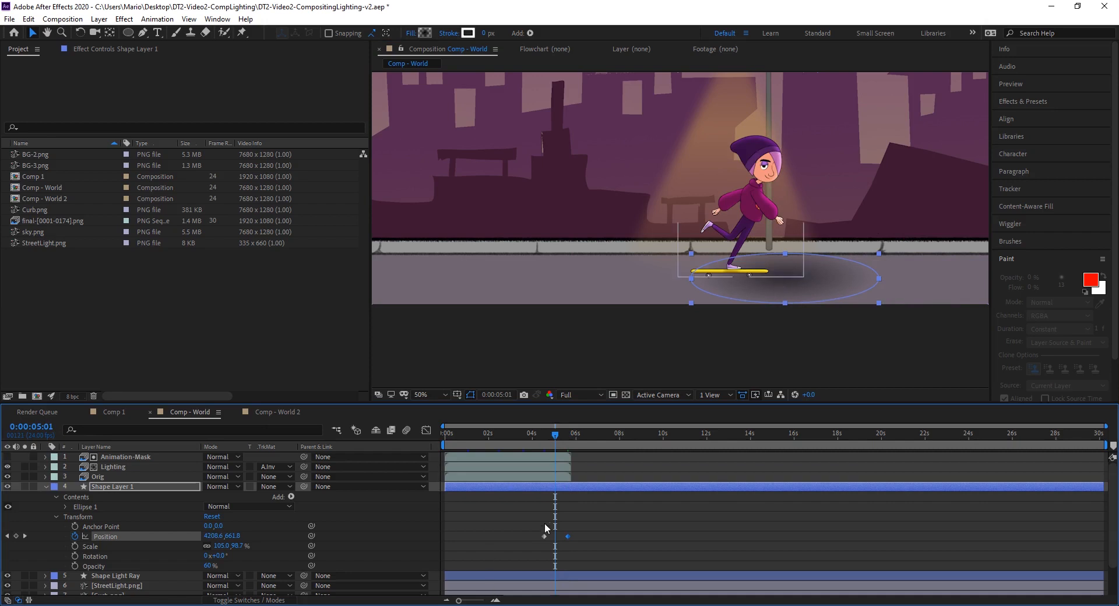
mouse_move(568, 539)
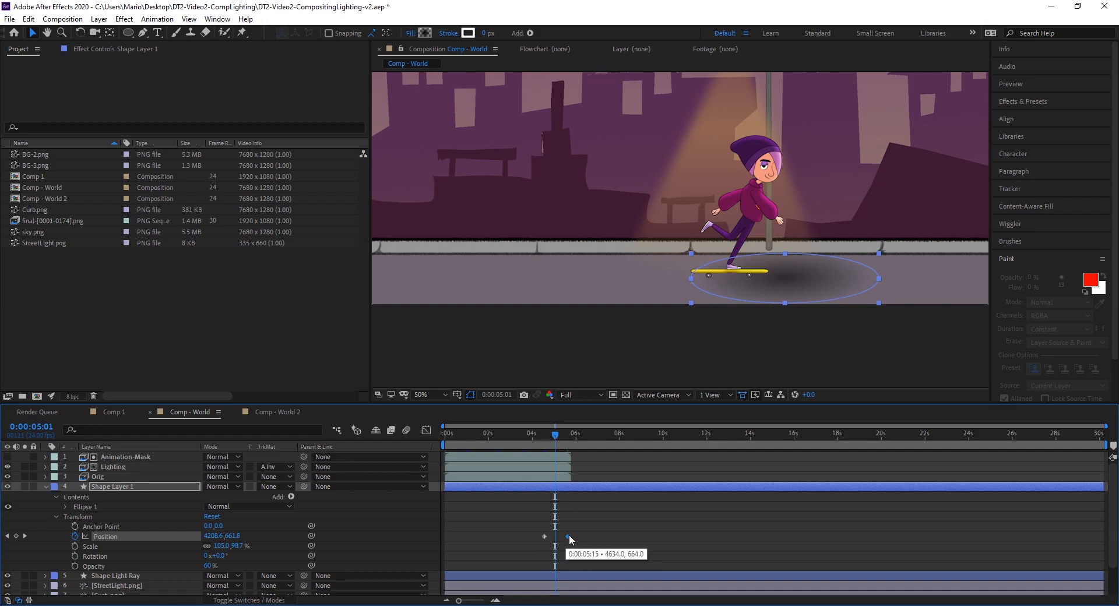
left_click_drag(569, 533, 581, 534)
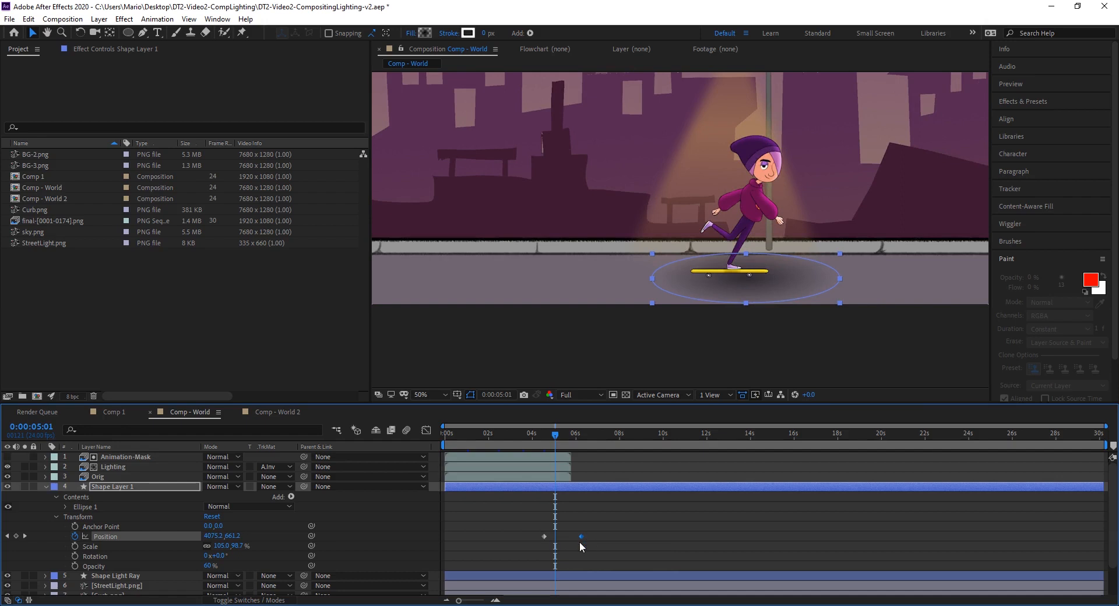
Compare the shadow with the skater's position at 0:00:05:16, 0:00:05:08 and 0:00:04:21
left_click(568, 434)
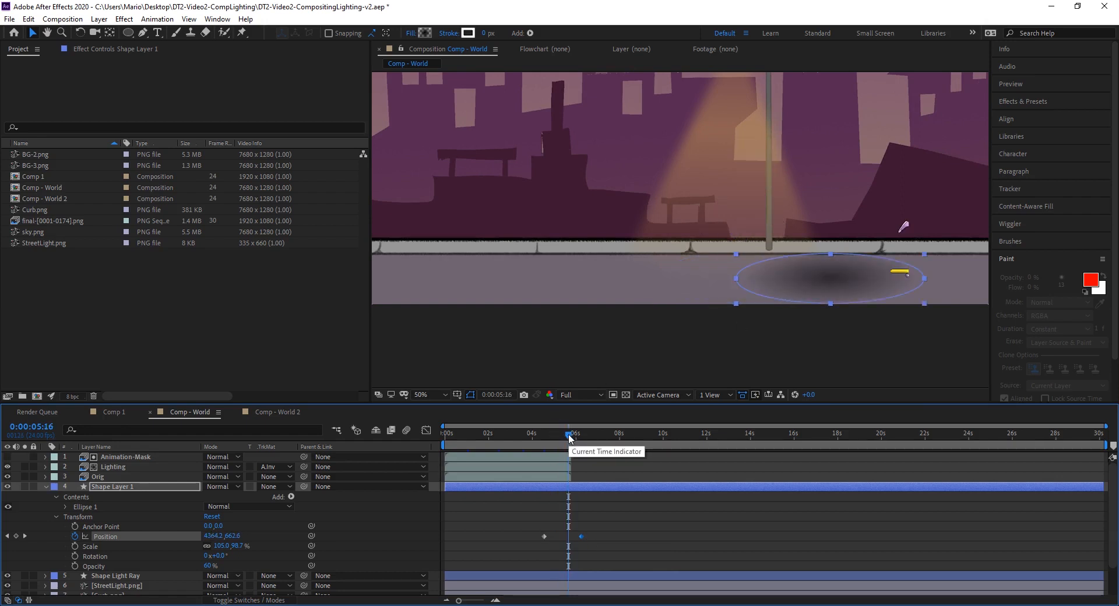
left_click(561, 434)
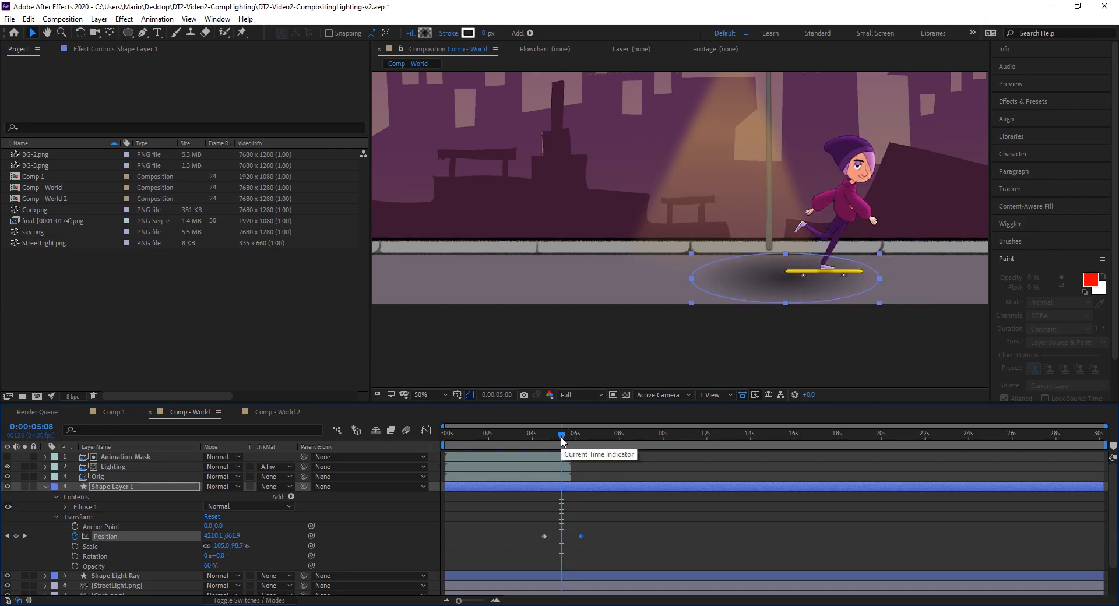
left_click(552, 435)
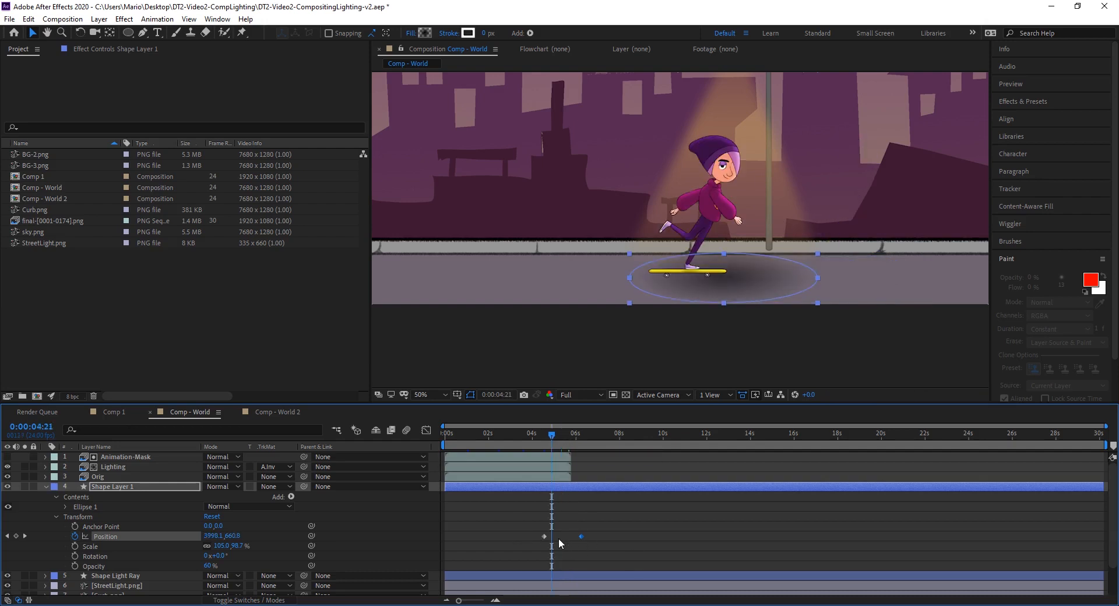
Shift the ellipse shadow's second Position keyframe back to just before 6 seconds and check its alignment at 0:00:04:14 and 0:00:05:04
left_click(545, 437)
left_click(561, 436)
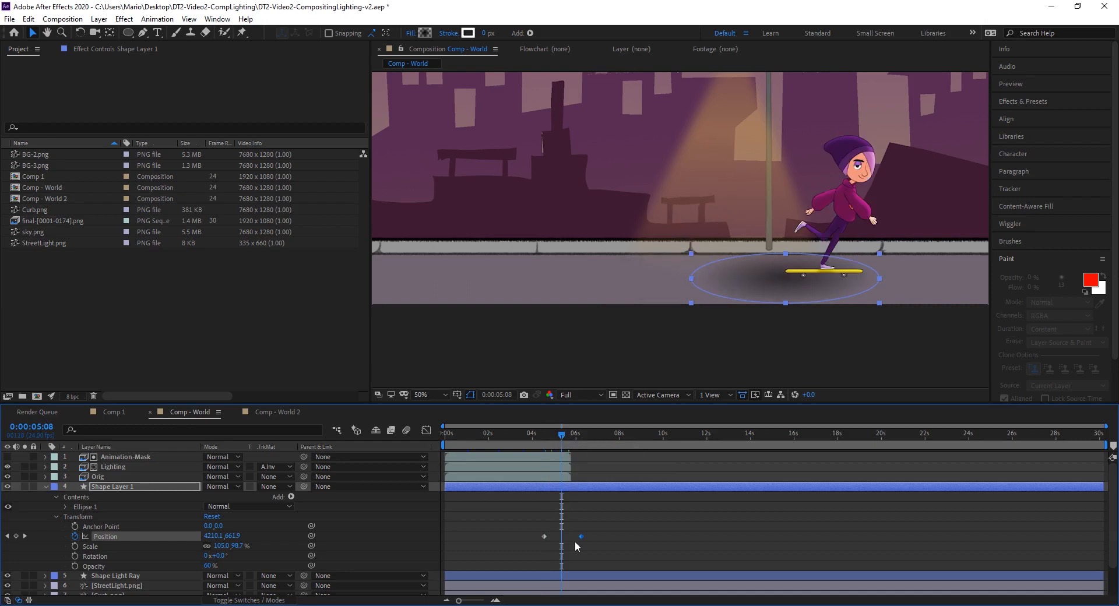
left_click_drag(580, 537, 569, 538)
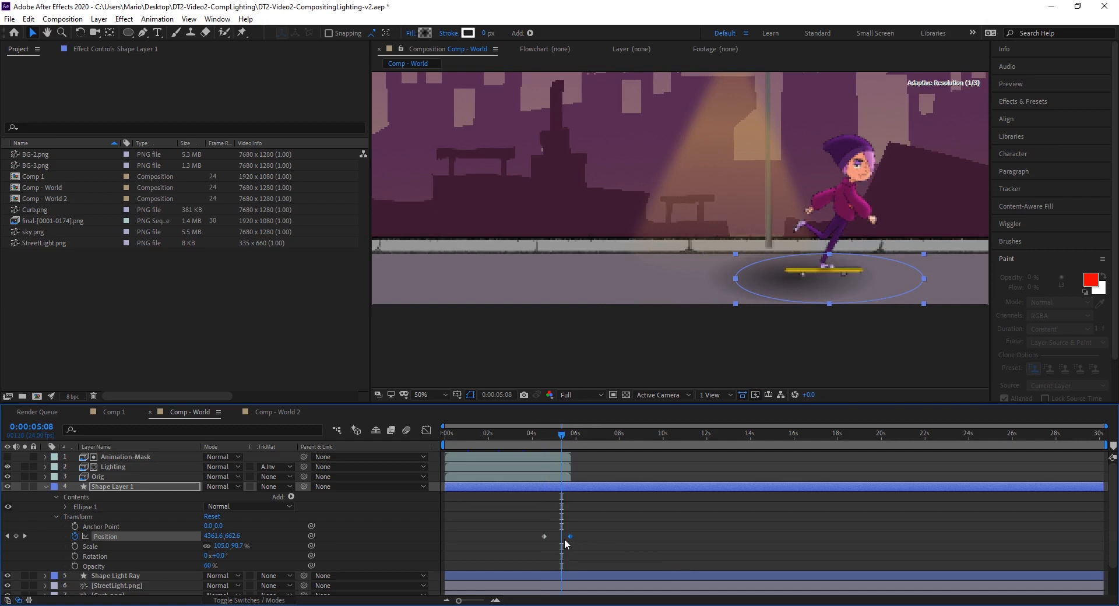
left_click(546, 436)
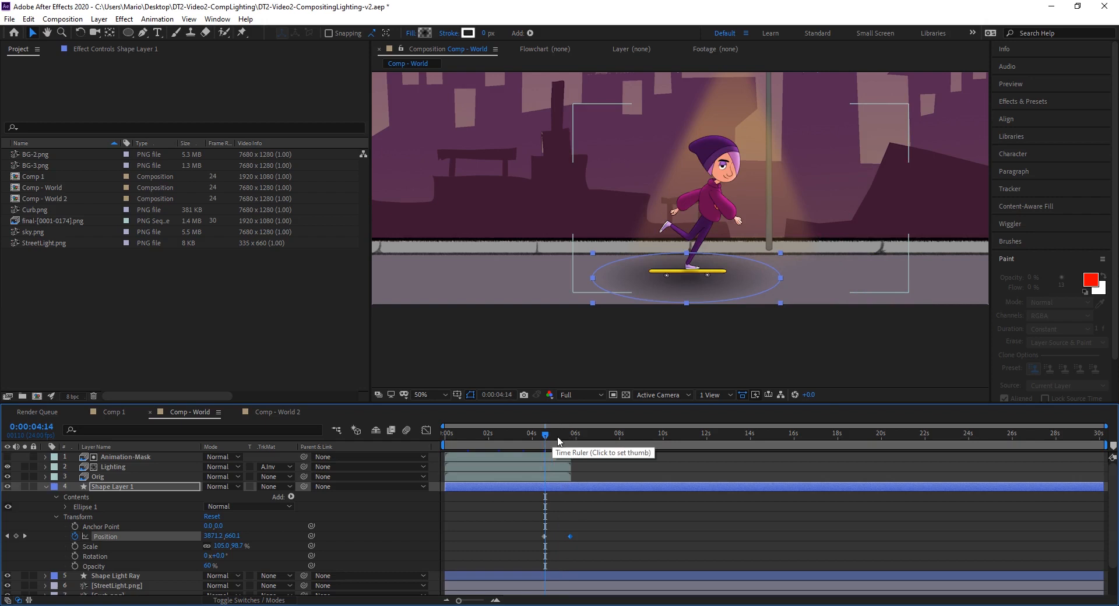
left_click(557, 437)
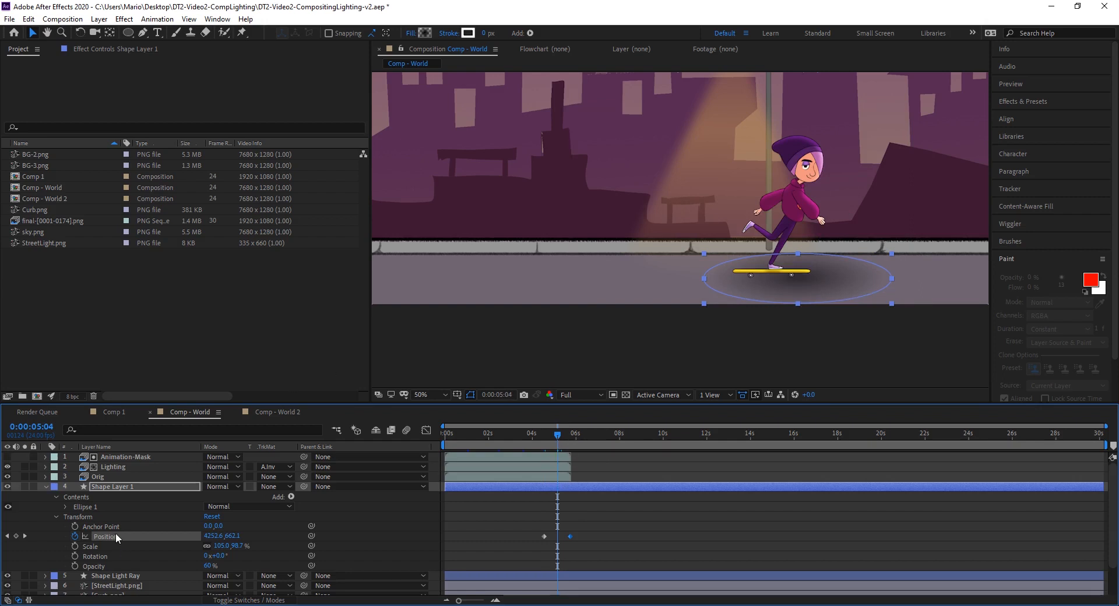
key("u")
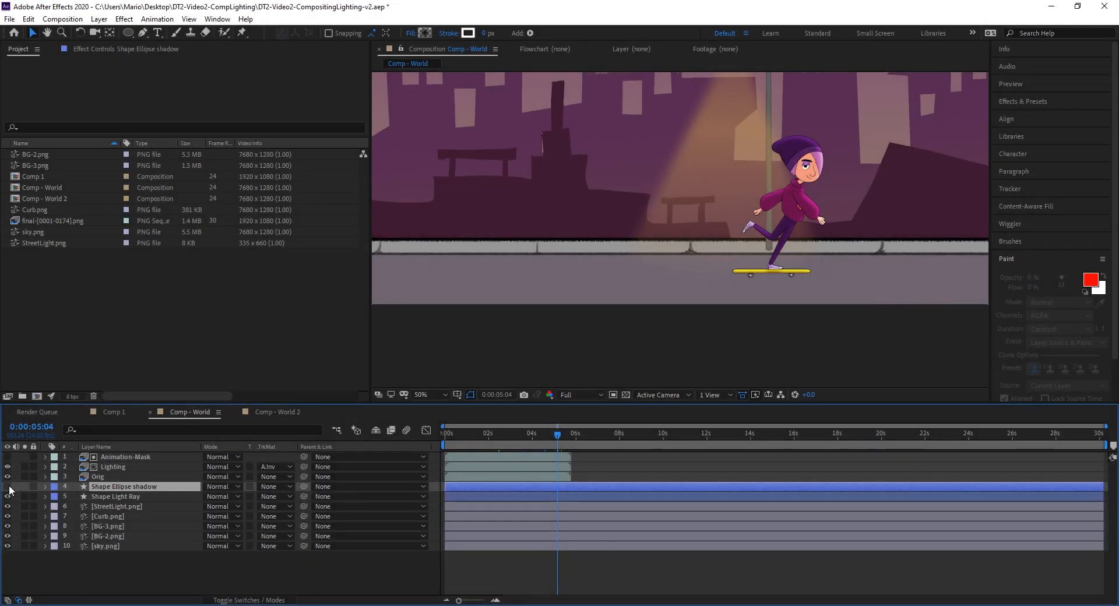
Duplicate the Orig animation layer
left_click(102, 477)
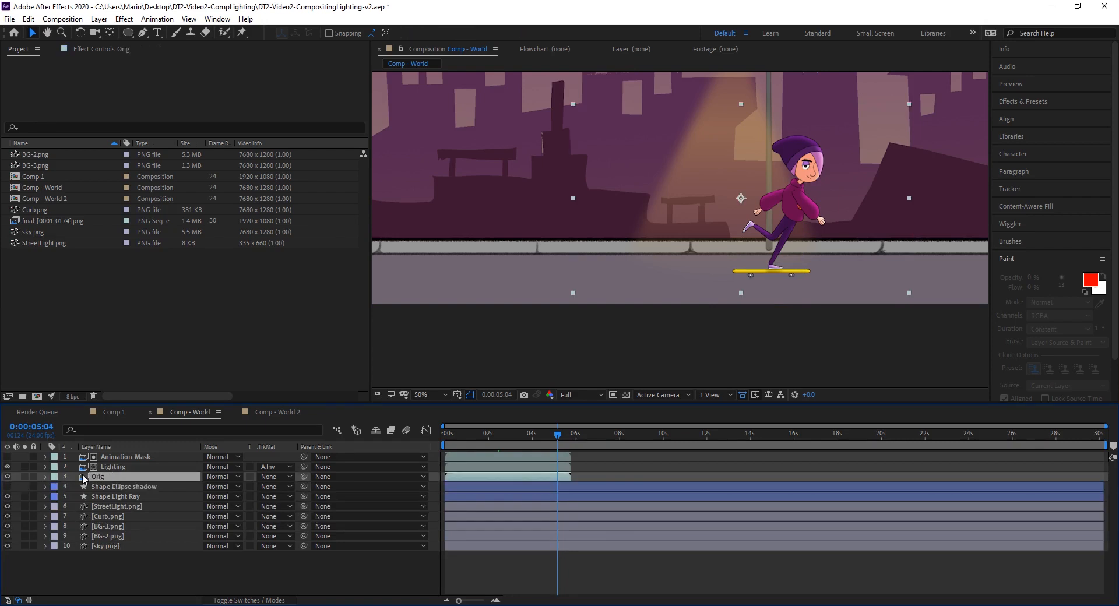
left_click(28, 19)
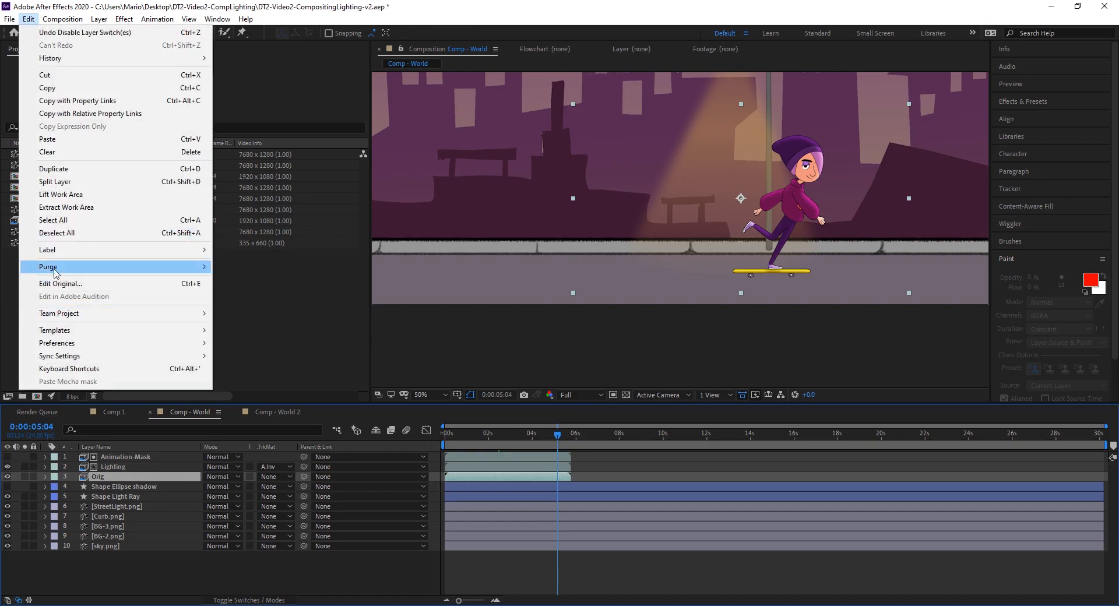
left_click(53, 168)
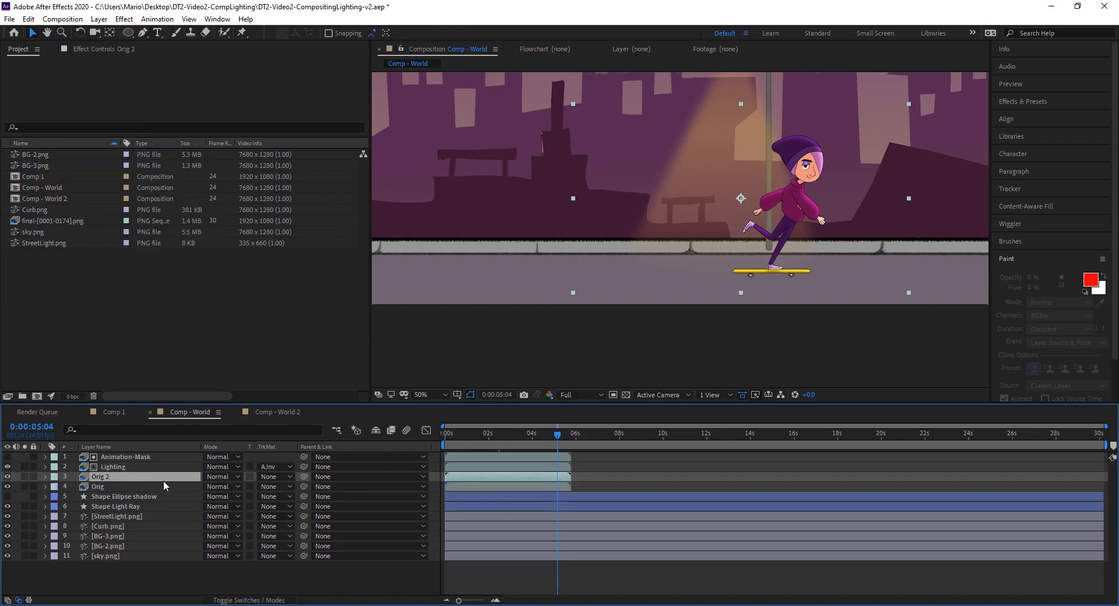
Rename the duplicated layer Animation-Shadow and place it directly below the Orig layer
right_click(102, 481)
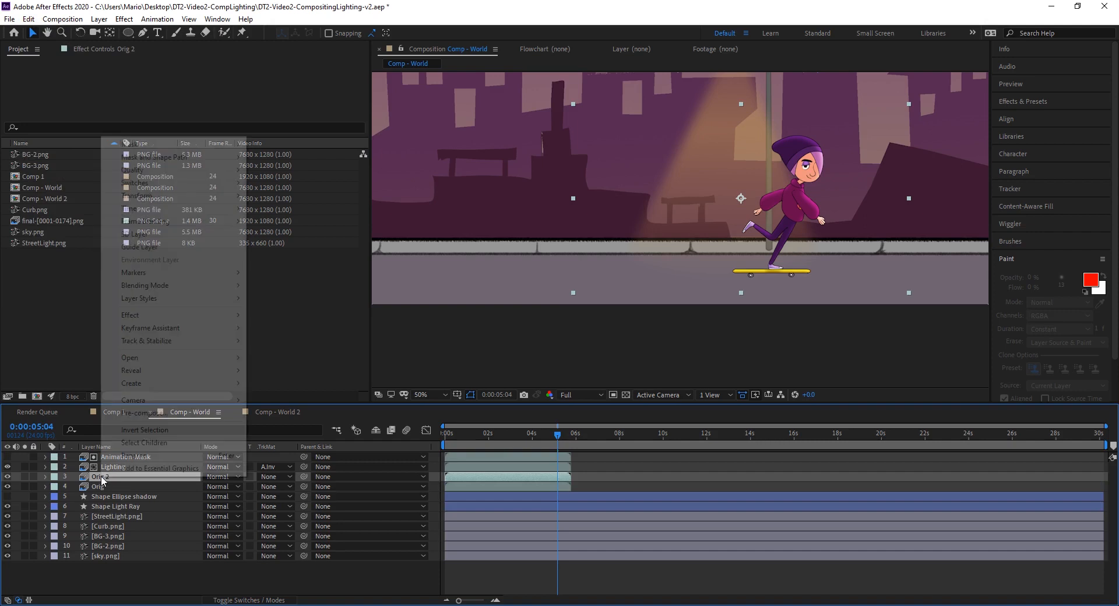
left_click(123, 455)
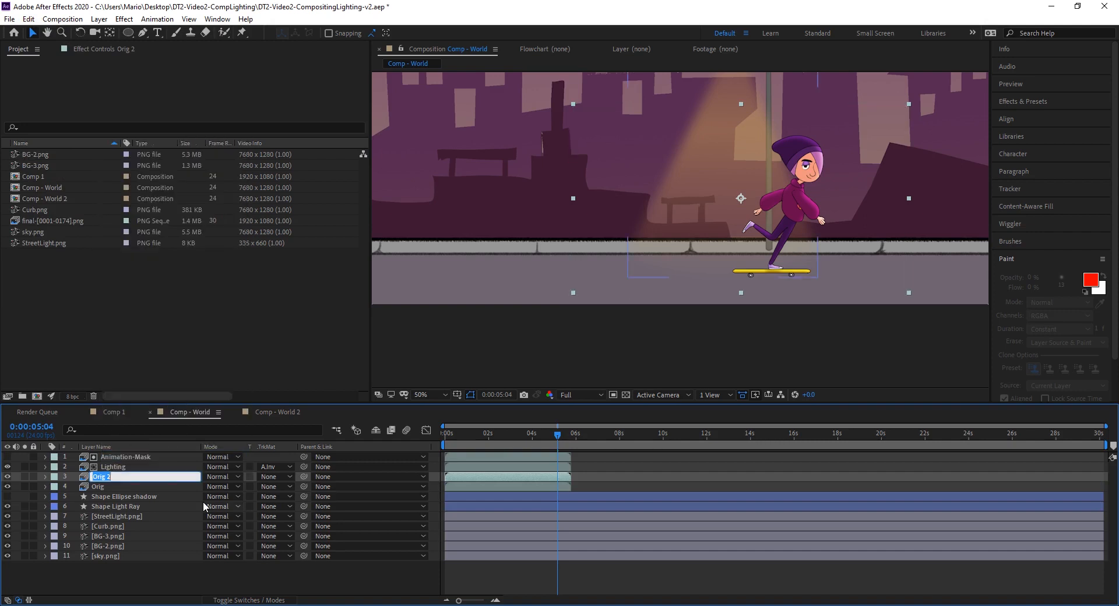
type("Animation-Shadow")
key("Return")
left_click_drag(87, 478, 87, 487)
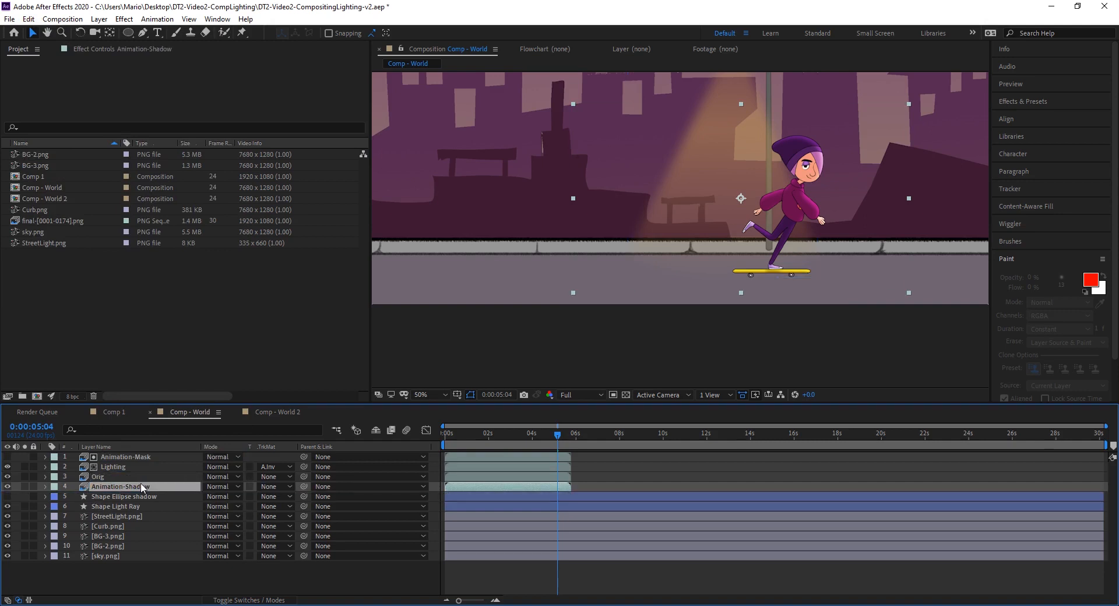
Briefly solo Animation-Shadow to inspect it, and hide the Lighting and Orig layers
left_click(25, 486)
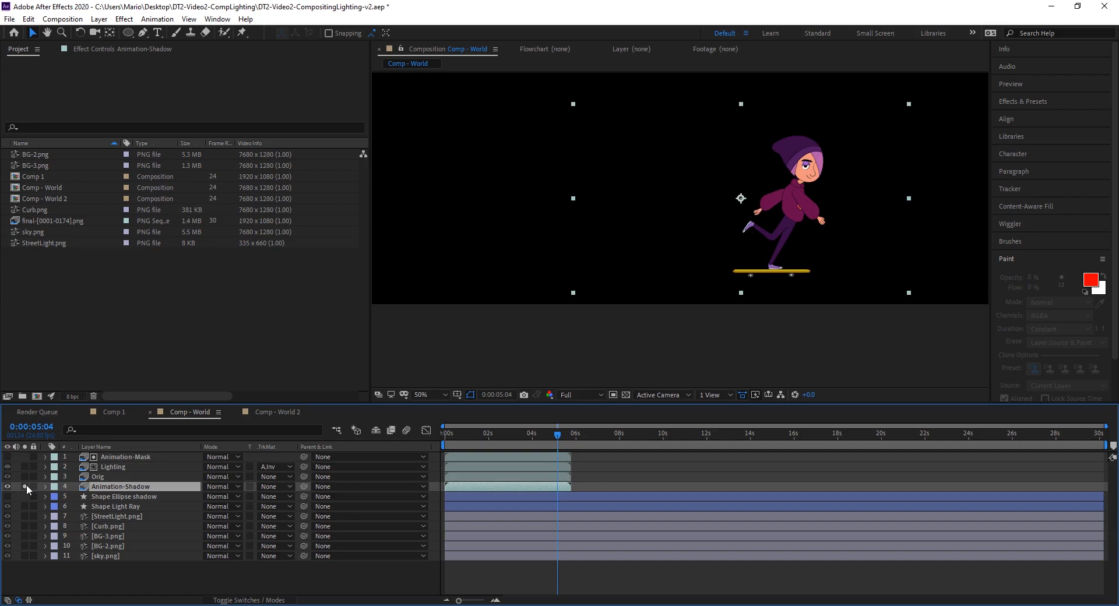
left_click(25, 486)
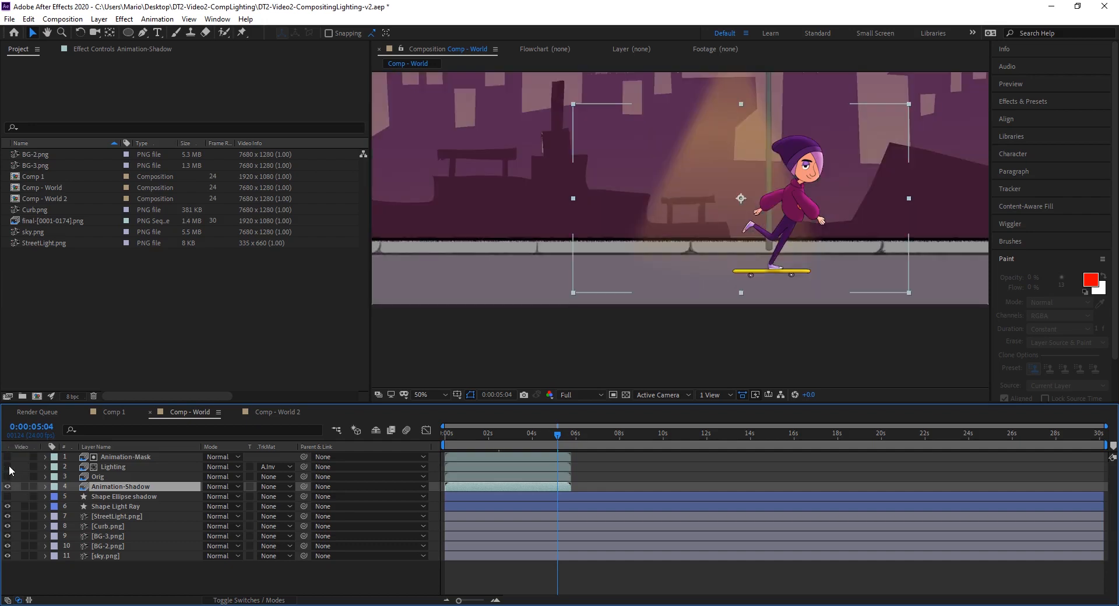
left_click(7, 467)
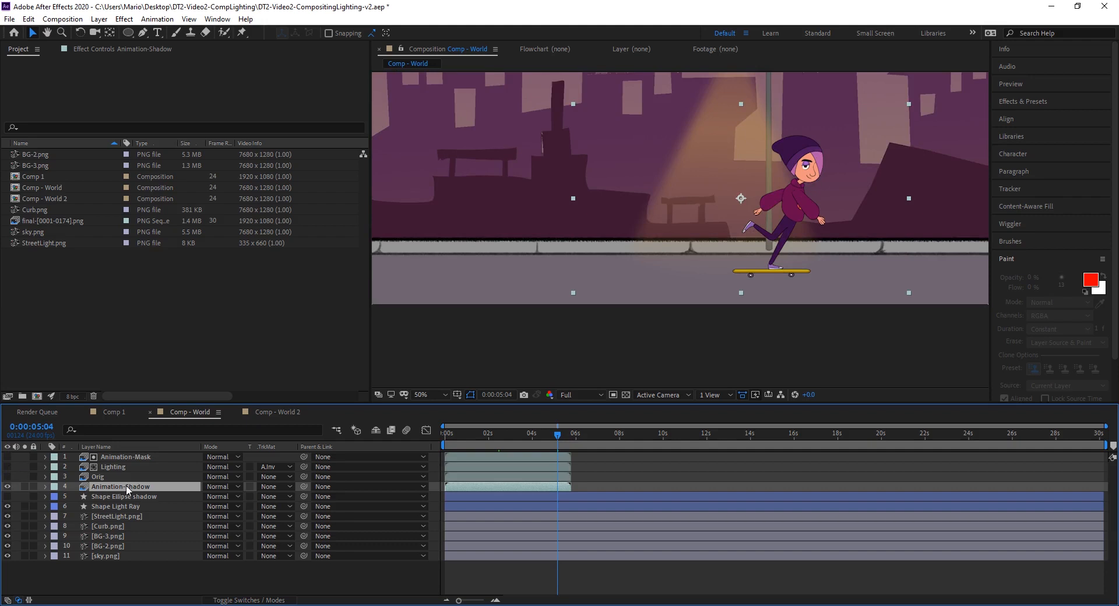
Apply the Color Balance (HLS) effect to the Animation-Shadow layer and set its Lightness to -100
right_click(111, 483)
mouse_move(174, 322)
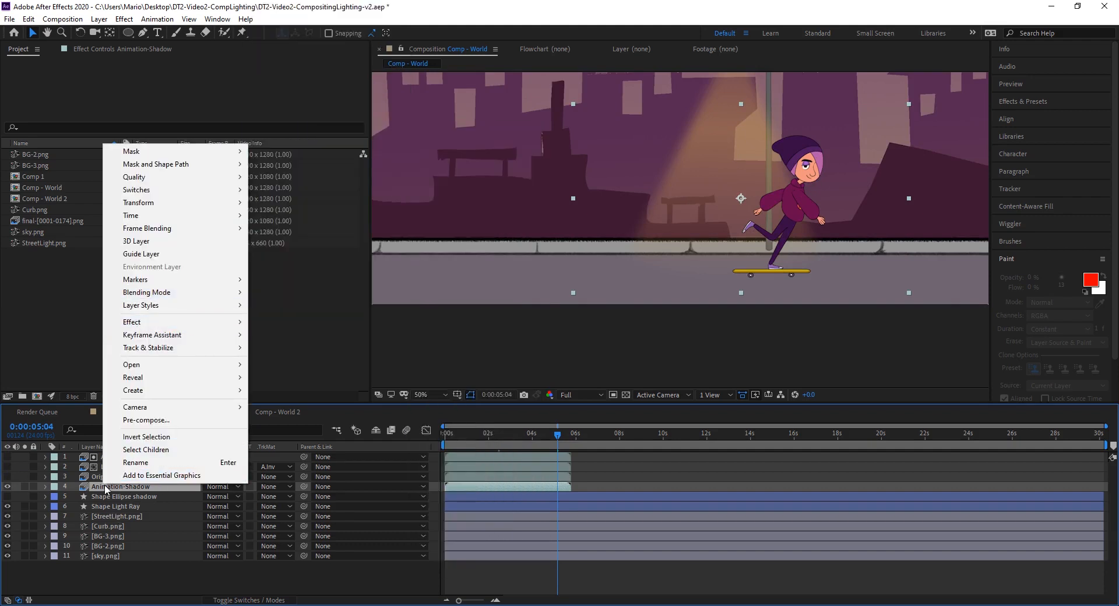
left_click(99, 489)
right_click(102, 489)
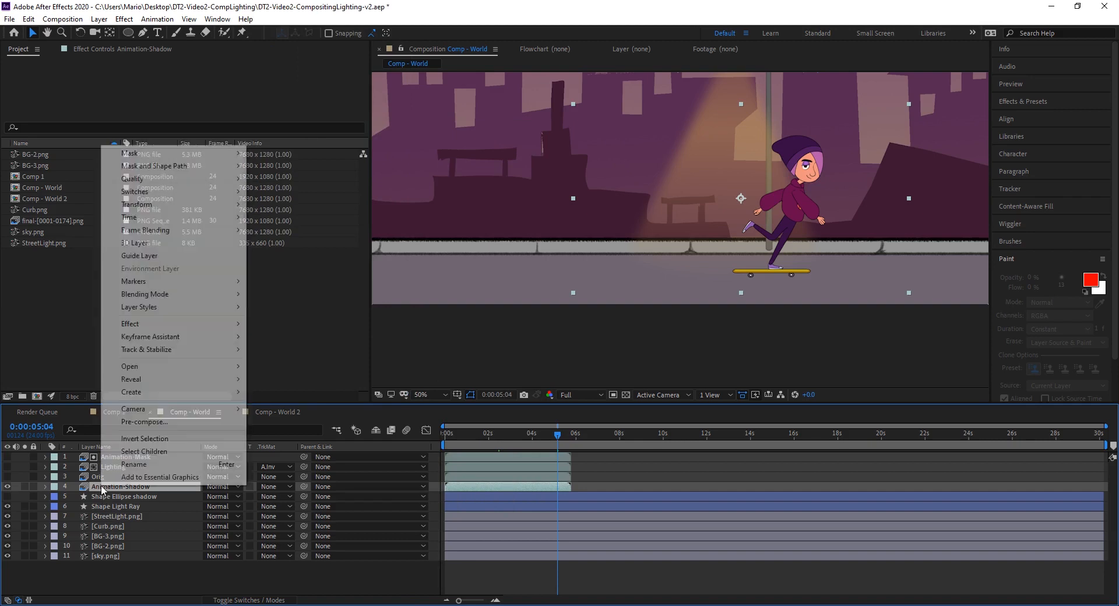
mouse_move(171, 331)
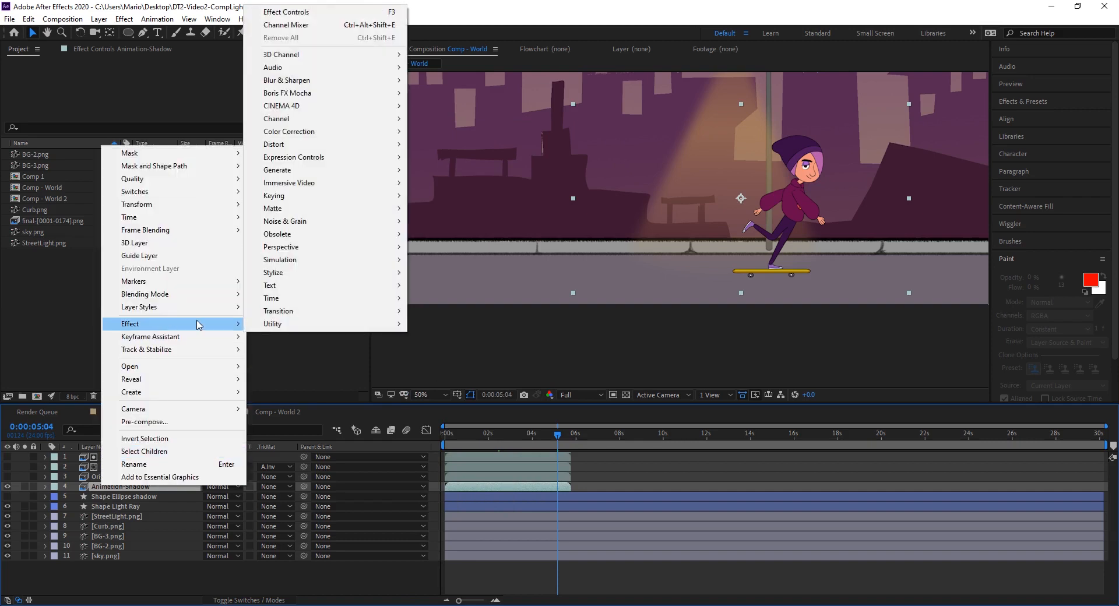
mouse_move(369, 140)
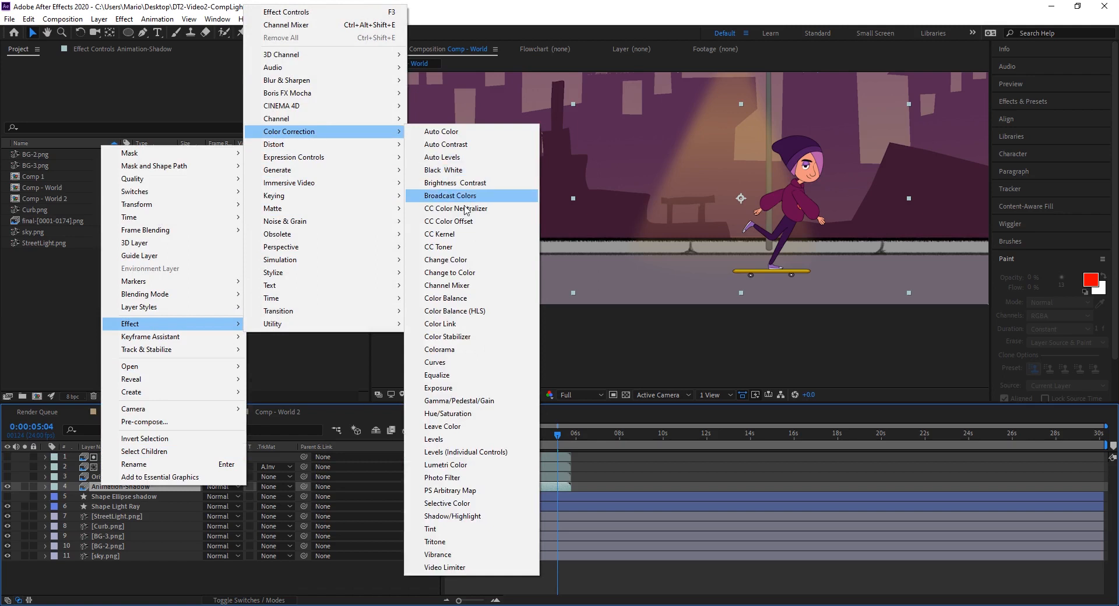
left_click(461, 312)
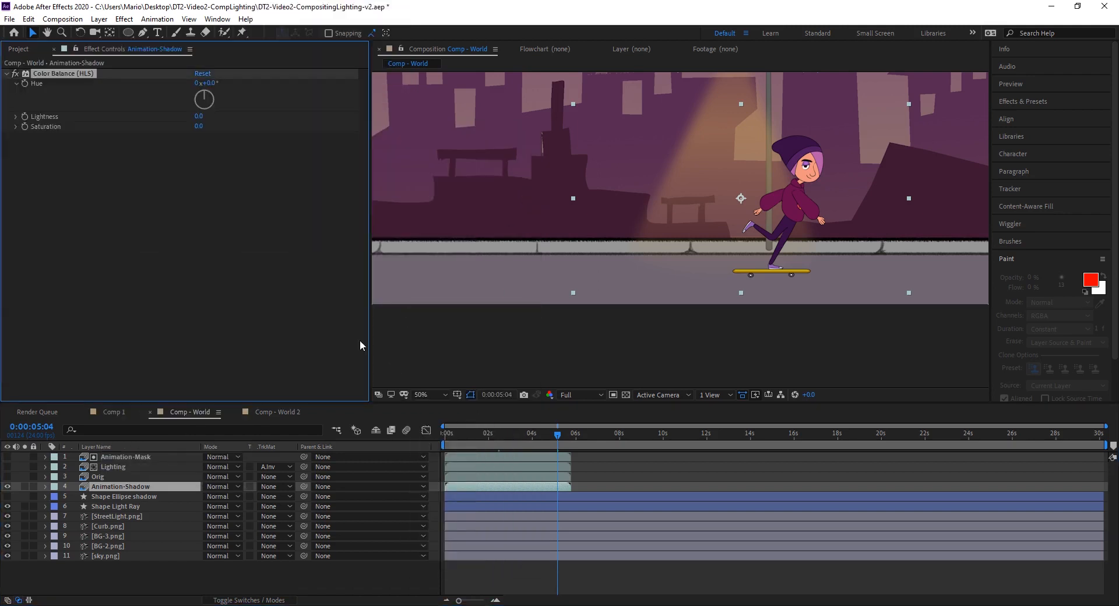
left_click_drag(199, 120, 467, 146)
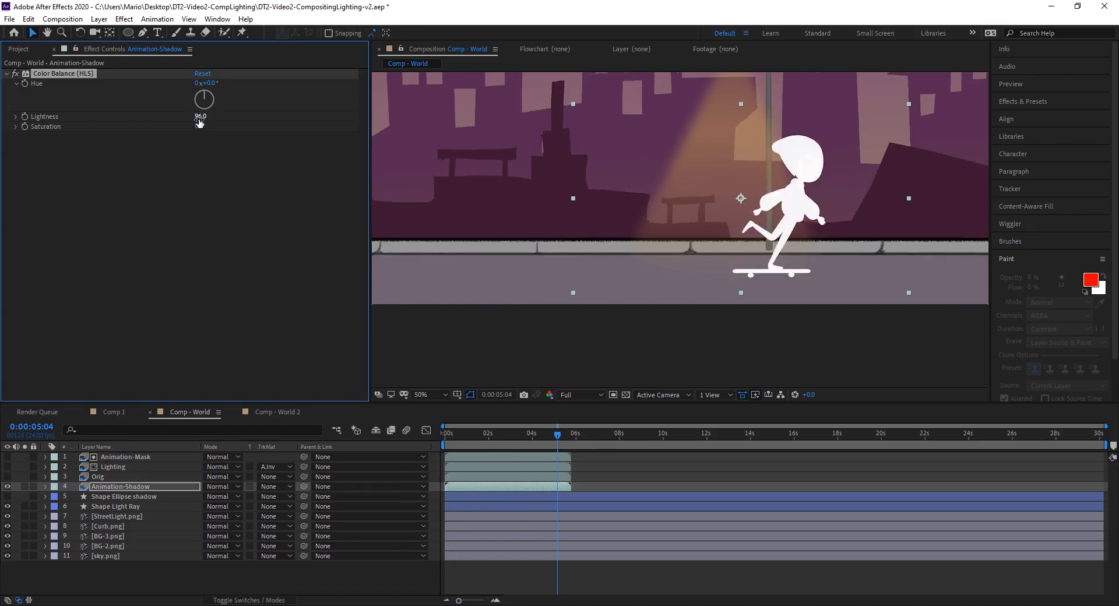
left_click_drag(199, 118, 1, 117)
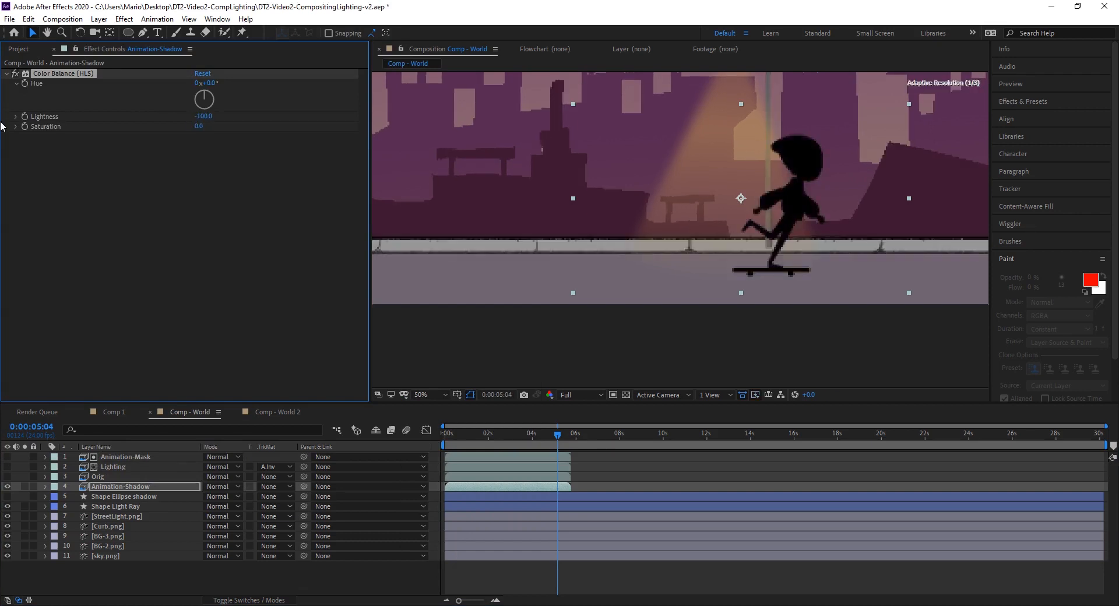
Add the CC Slant effect to Animation-Shadow with a Height of 33 and a Slant of -99
right_click(194, 203)
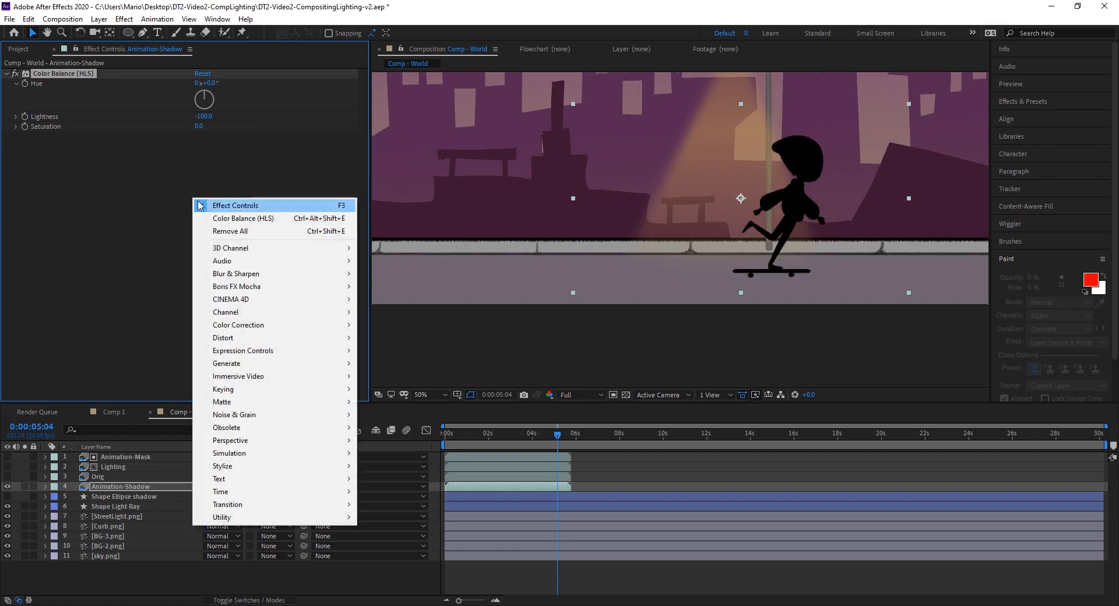
right_click(130, 191)
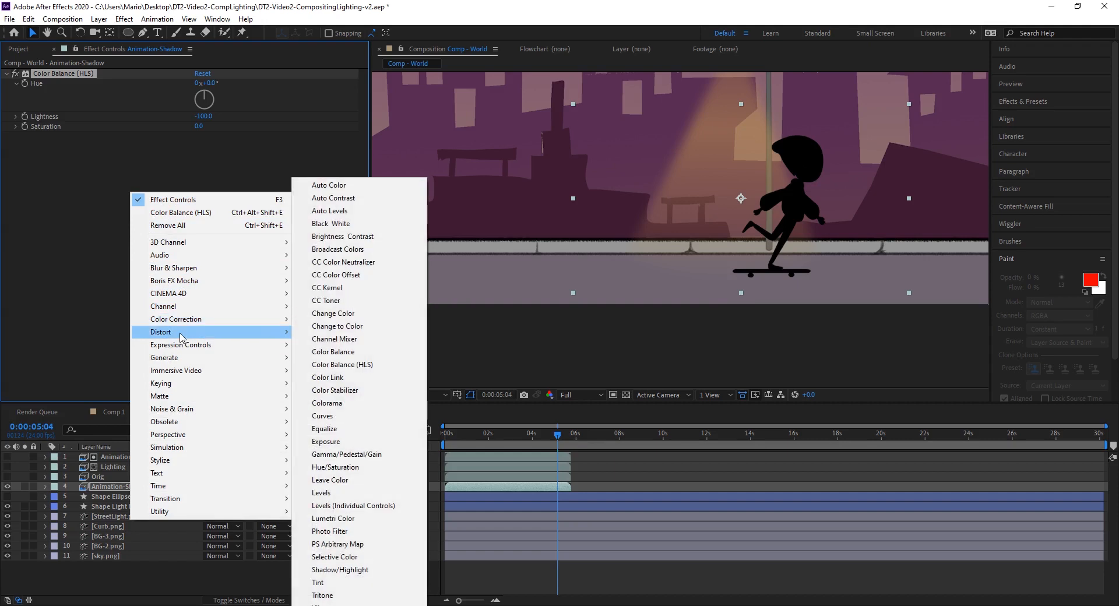
mouse_move(209, 337)
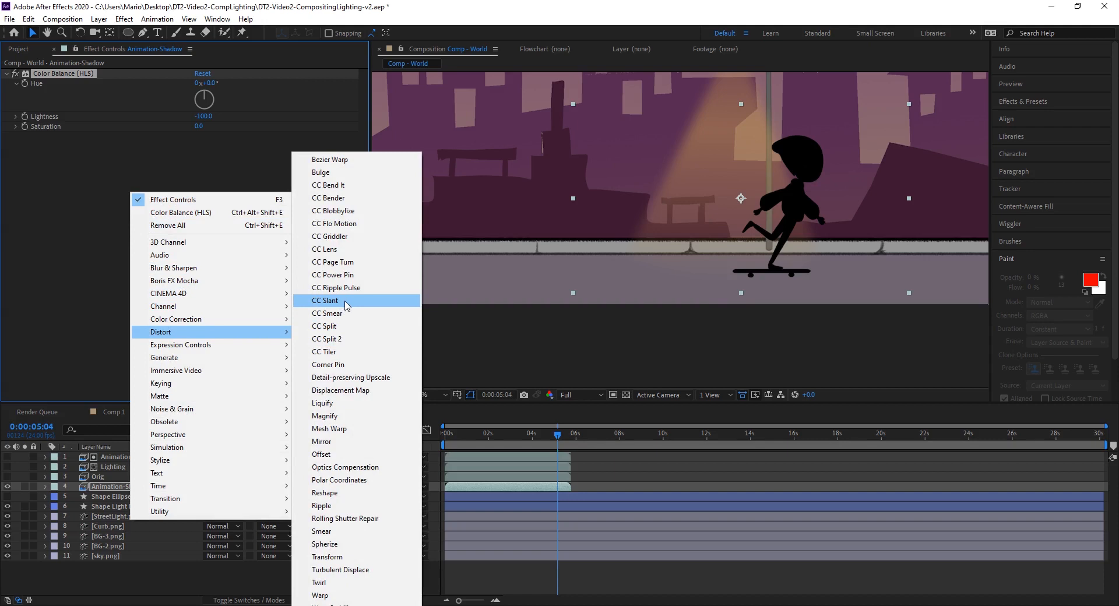
left_click(326, 300)
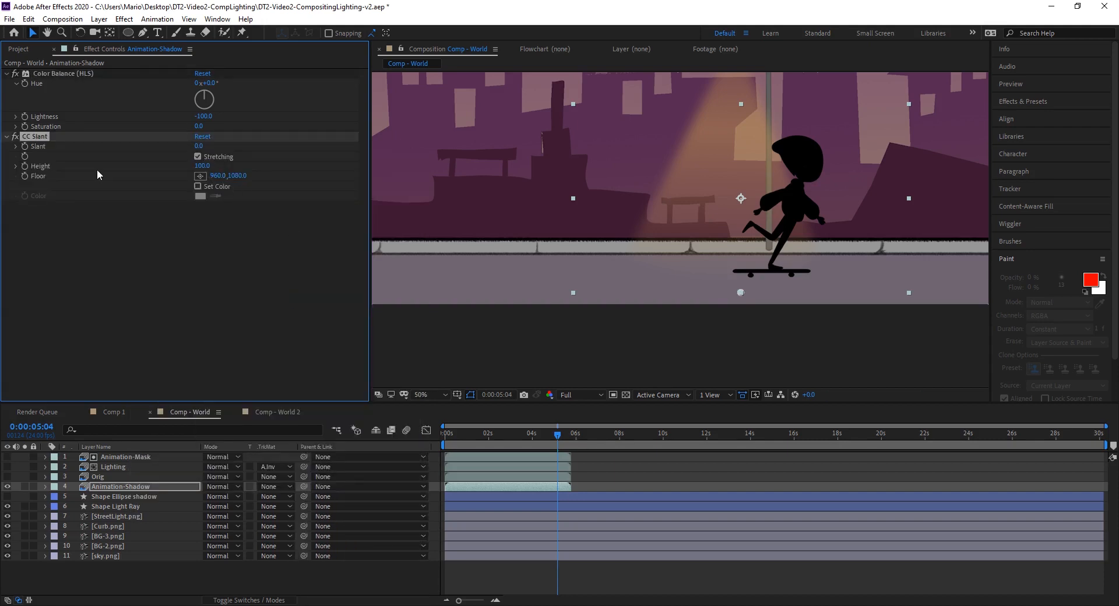
left_click_drag(201, 166, 171, 176)
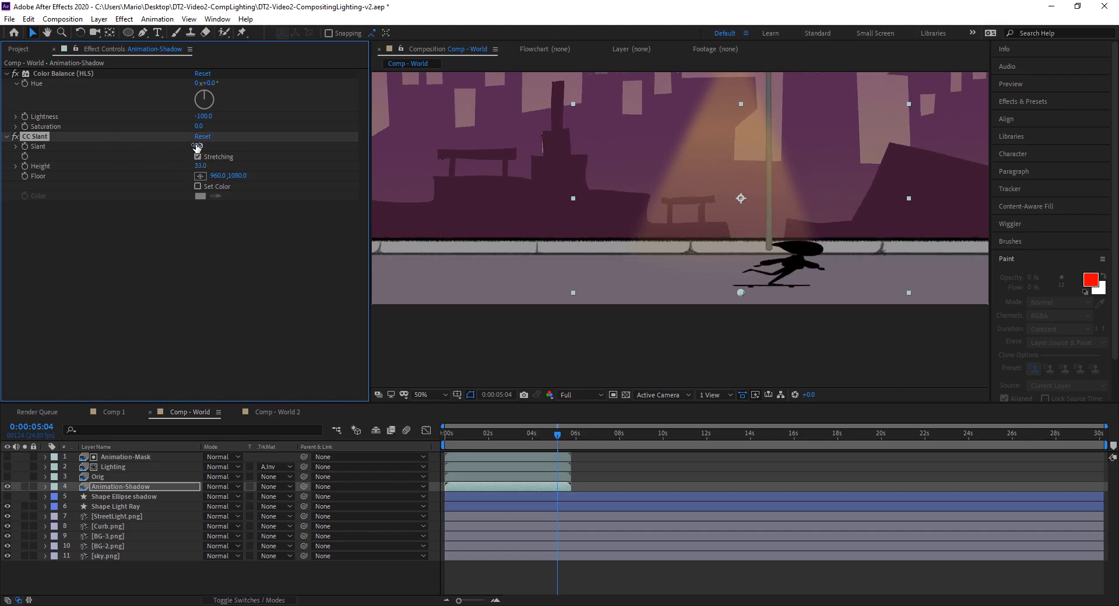
left_click_drag(199, 145, 146, 155)
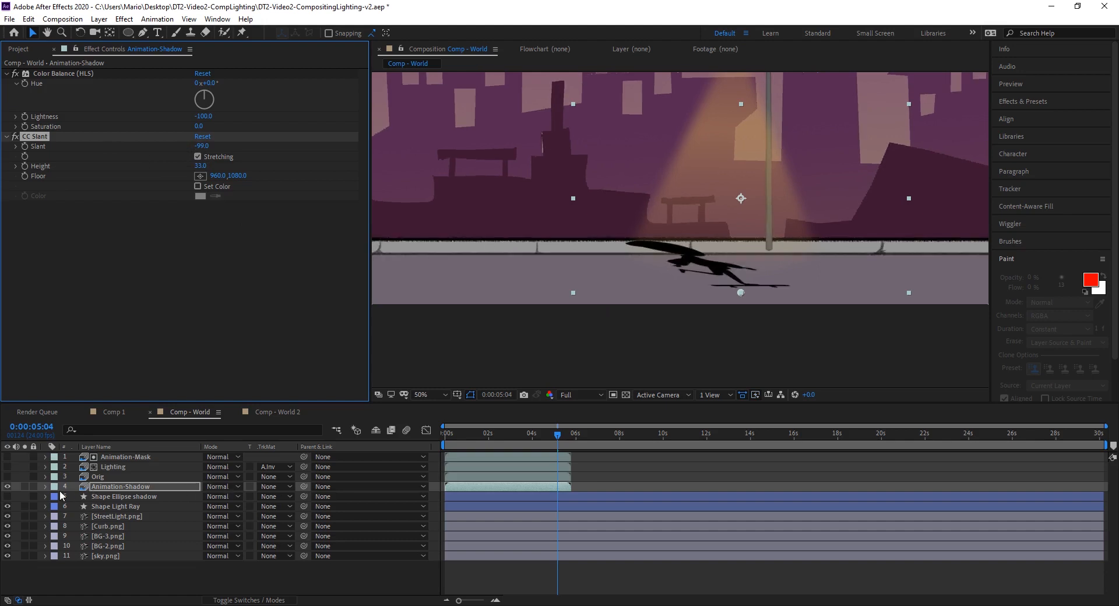
Make the Orig layer visible again above the slanted shadow
left_click(8, 477)
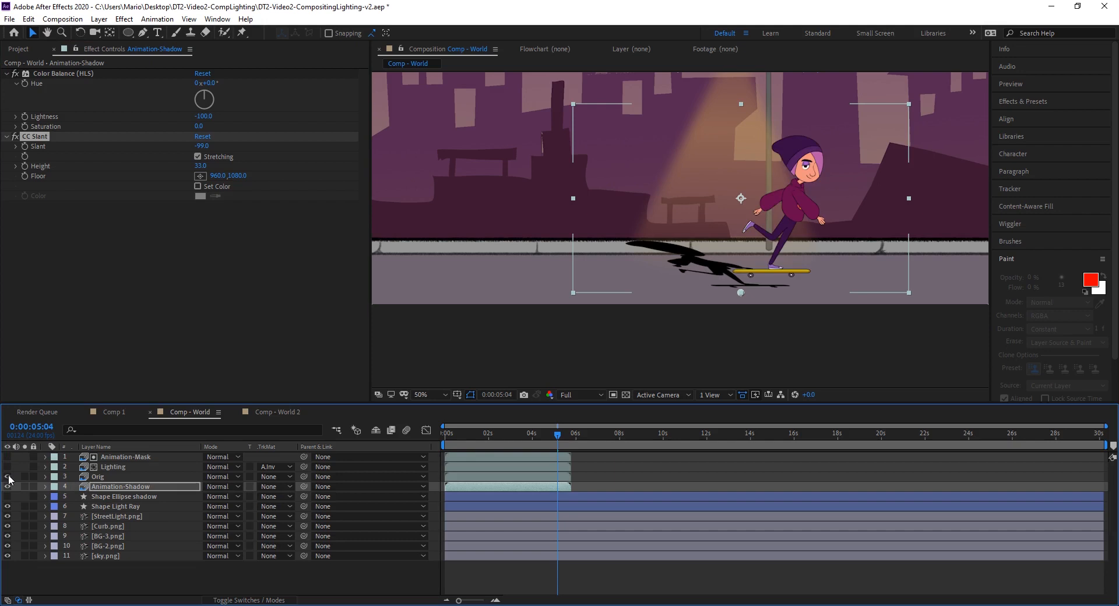
left_click(126, 496)
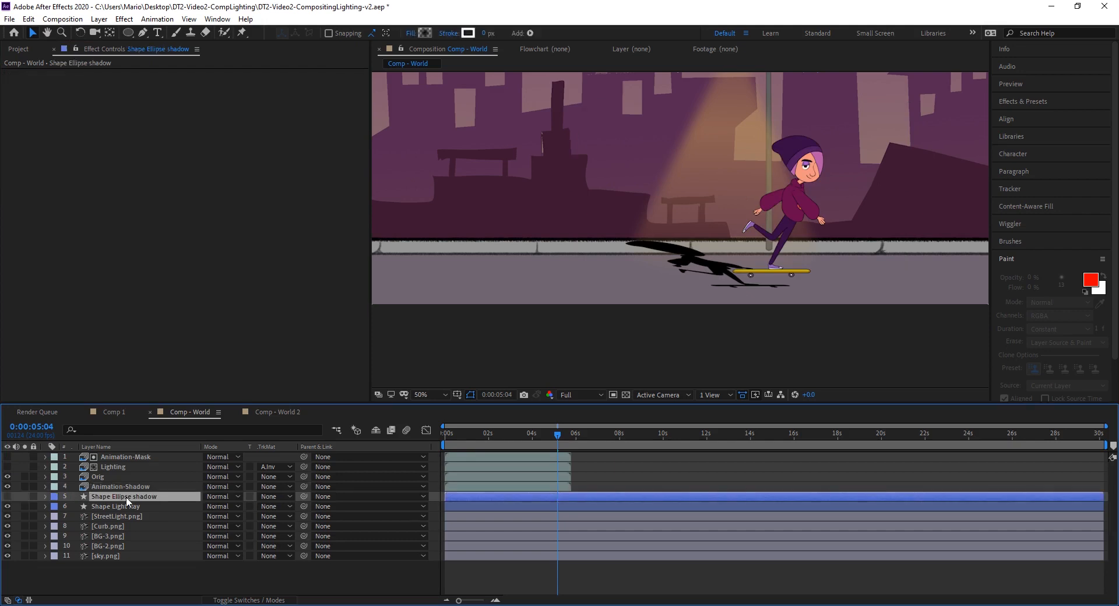
Create a null object directly above the Animation-Shadow layer
left_click(120, 487)
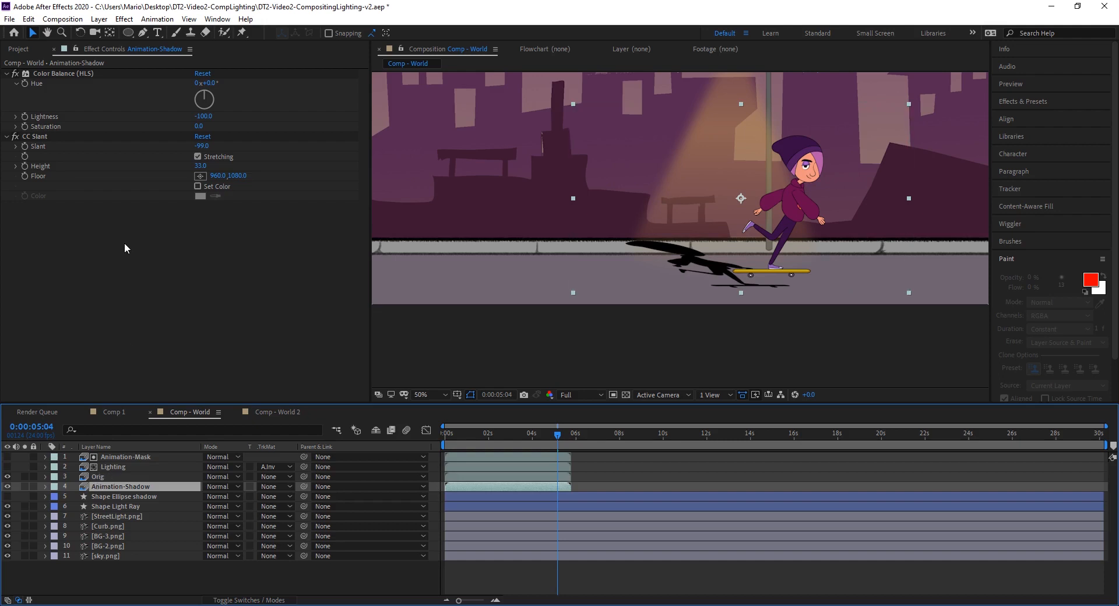
left_click(129, 22)
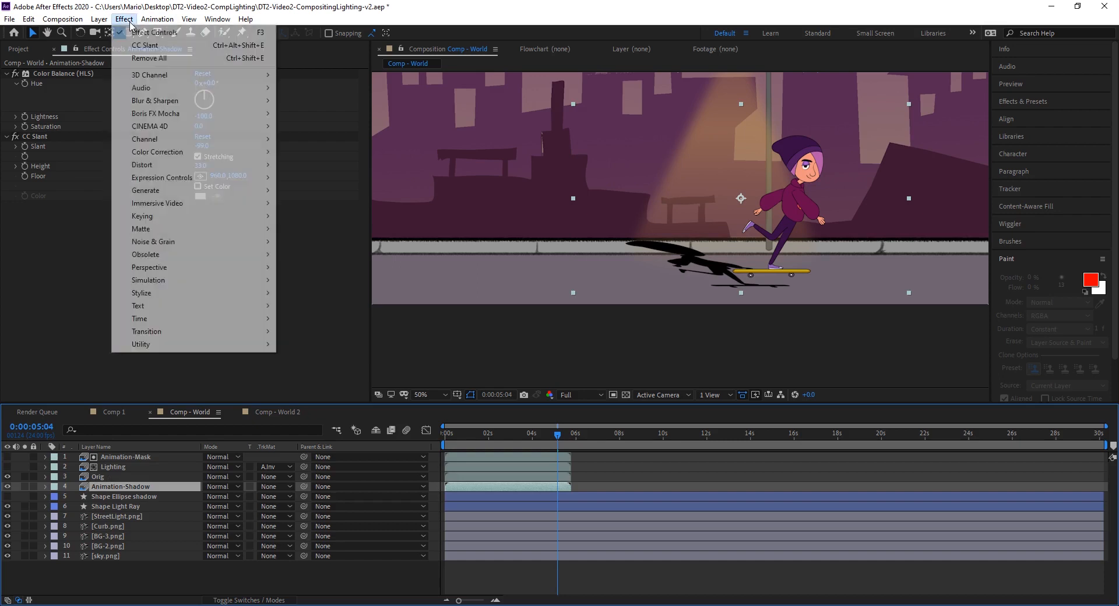
left_click(111, 490)
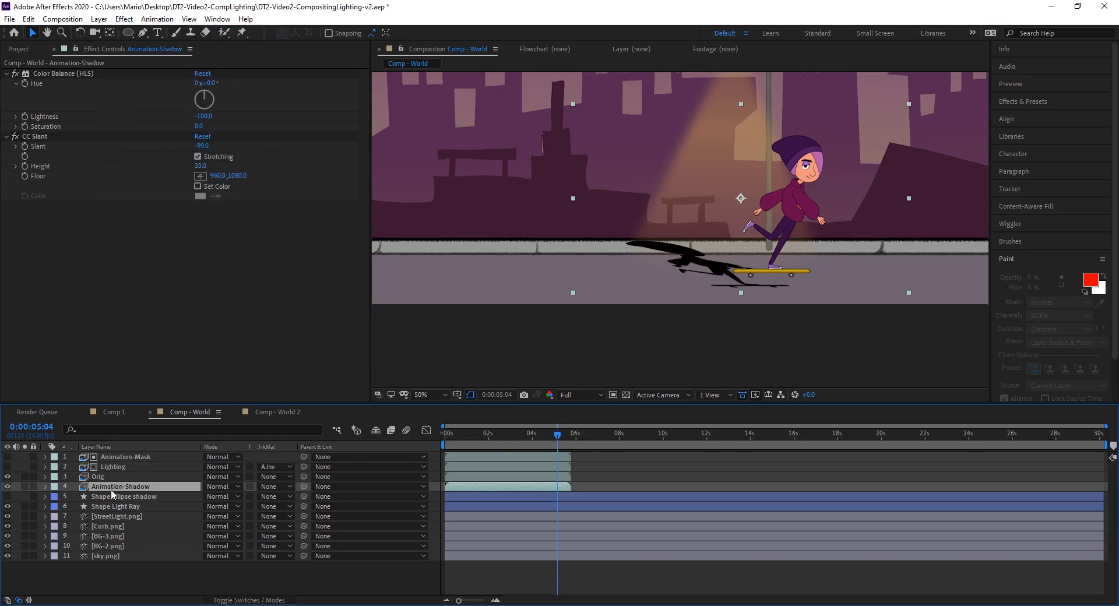
left_click(97, 20)
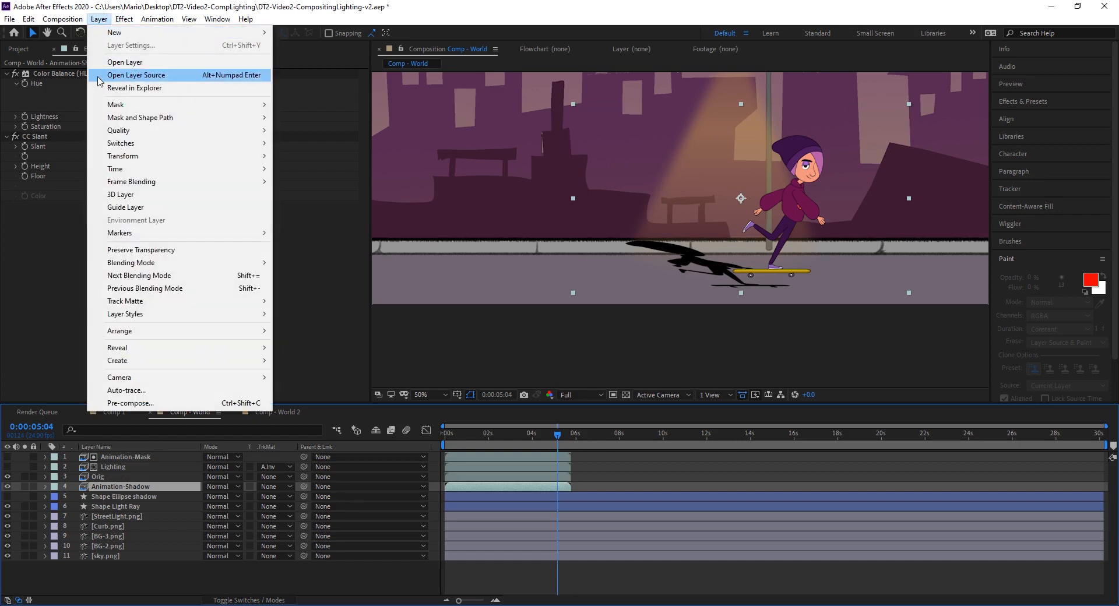
mouse_move(116, 33)
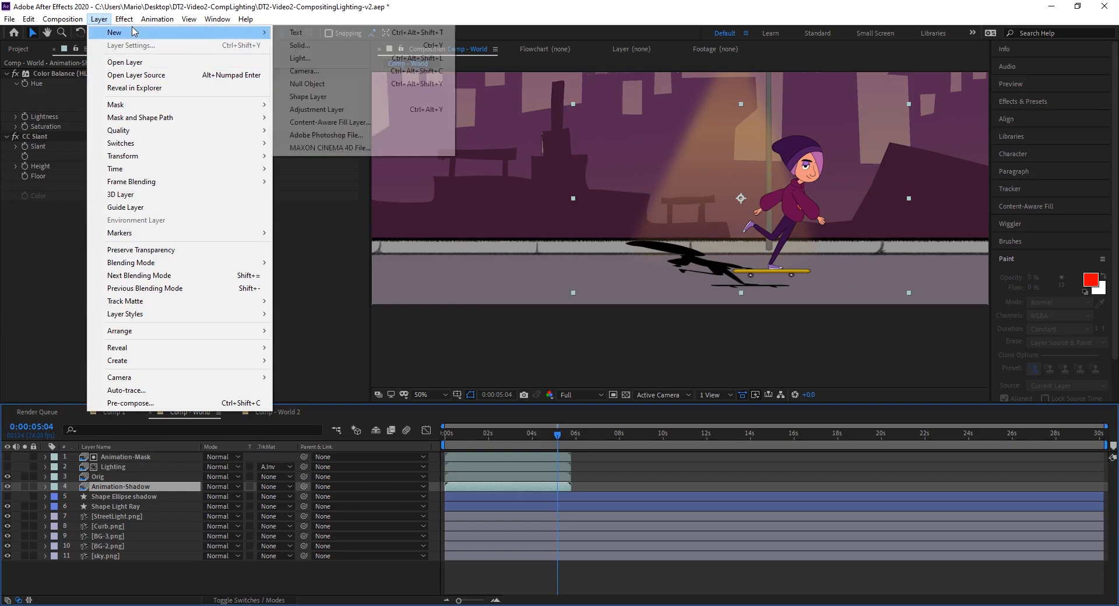
left_click(321, 85)
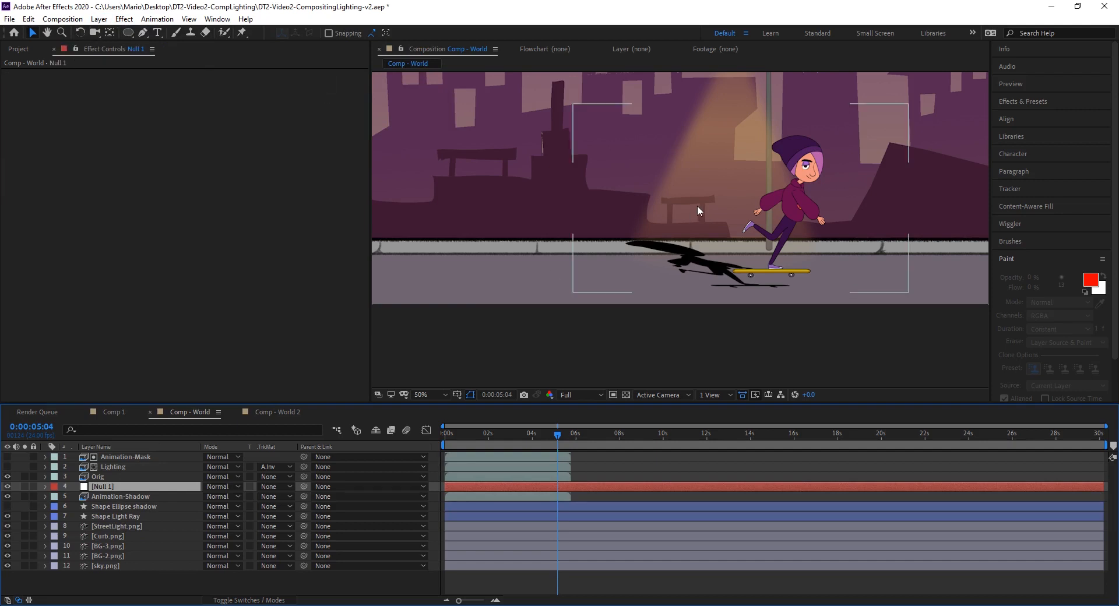
Move Null 1 to the ground just below the skateboard and parent the Animation-Shadow layer to it
scroll(697, 205, "down", 2)
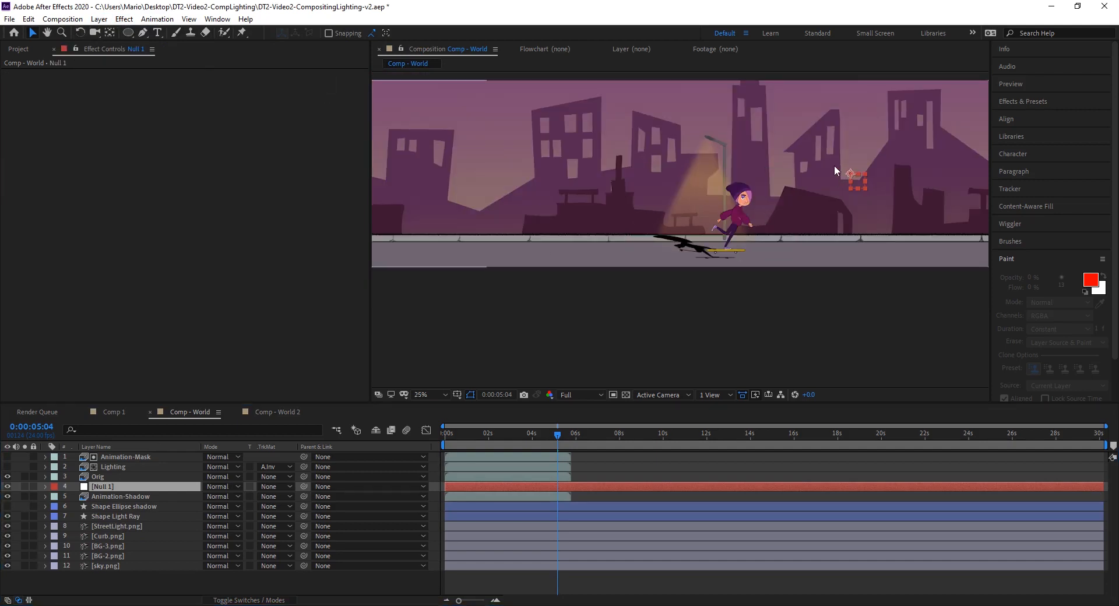
left_click_drag(848, 173, 712, 264)
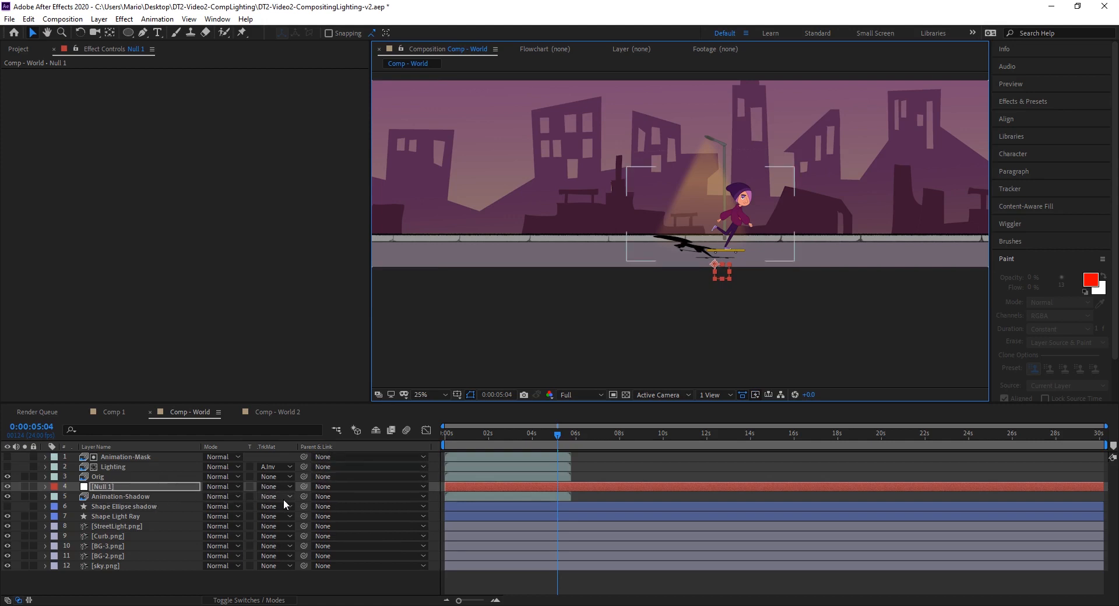
left_click(322, 496)
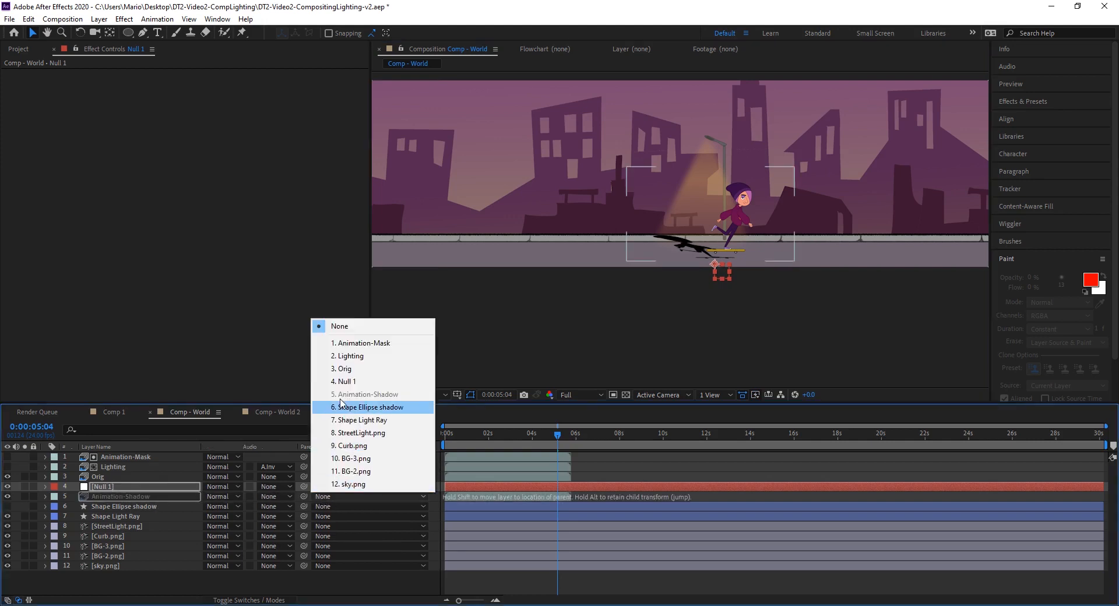
left_click(343, 381)
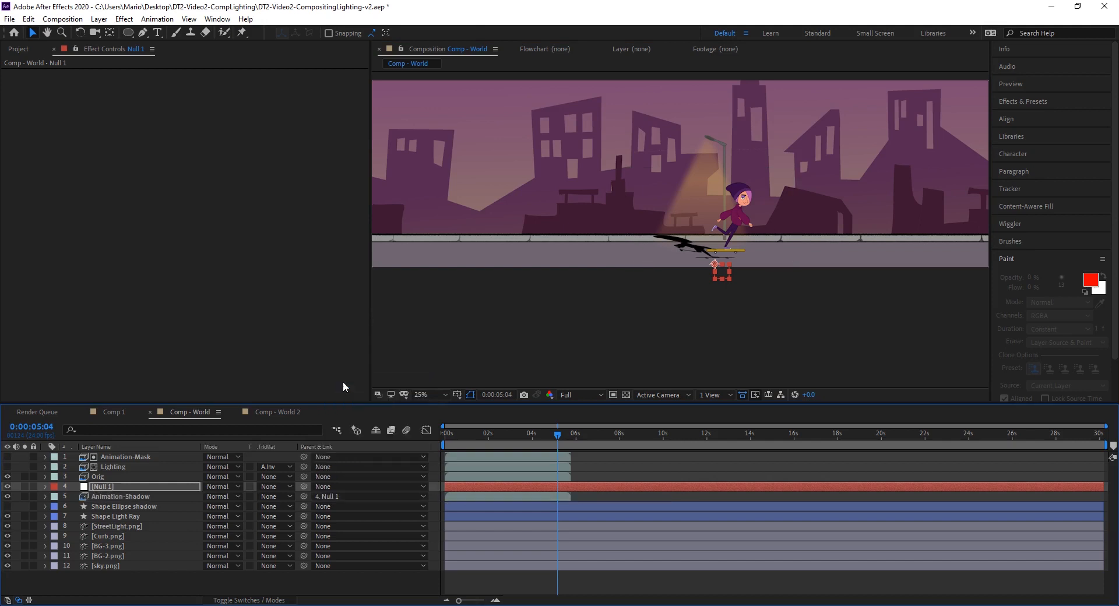
Reposition Null 1 slightly so the slanted shadow lines up with the skateboard's wheels
left_click_drag(715, 273, 716, 263)
scroll(746, 250, "up", 2)
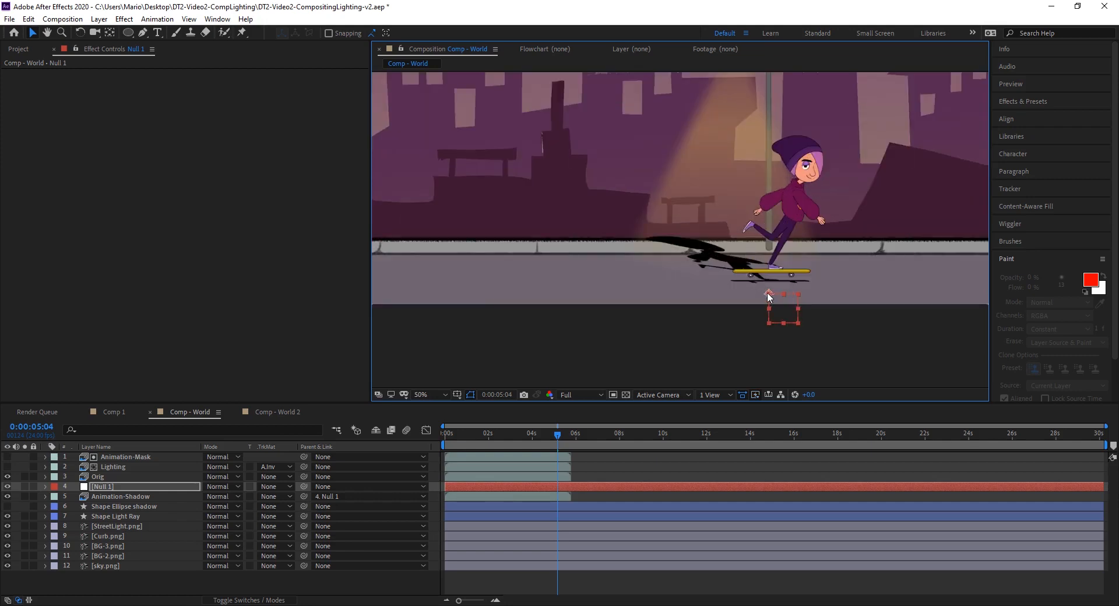
left_click_drag(766, 292, 769, 294)
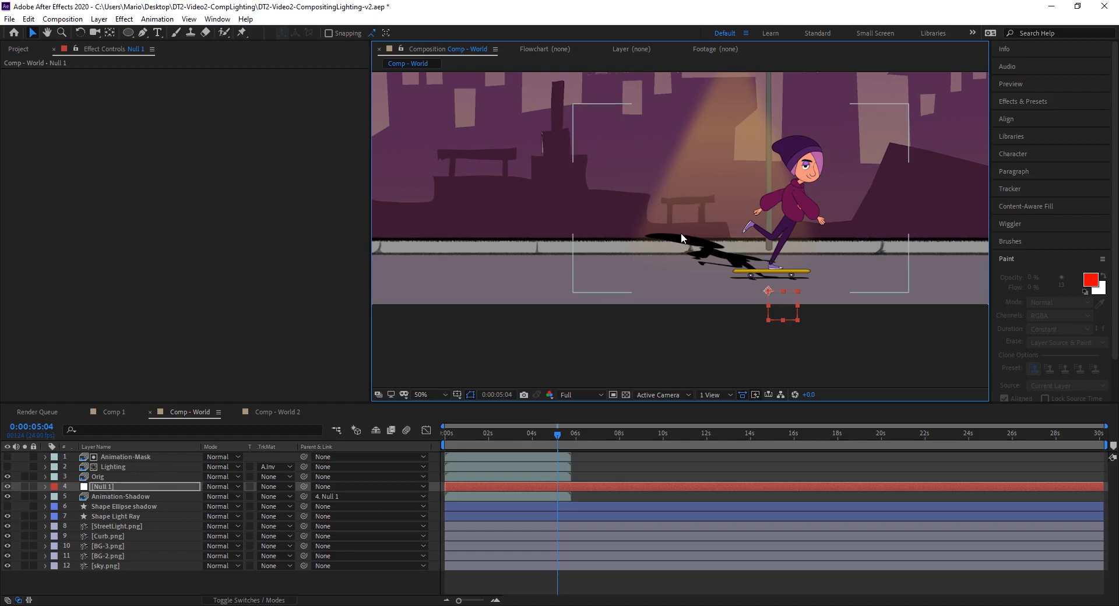
Set the CC Slant Height on Animation-Shadow to 25 and nudge Null 1 up to realign the shadow with the skateboard
left_click(148, 496)
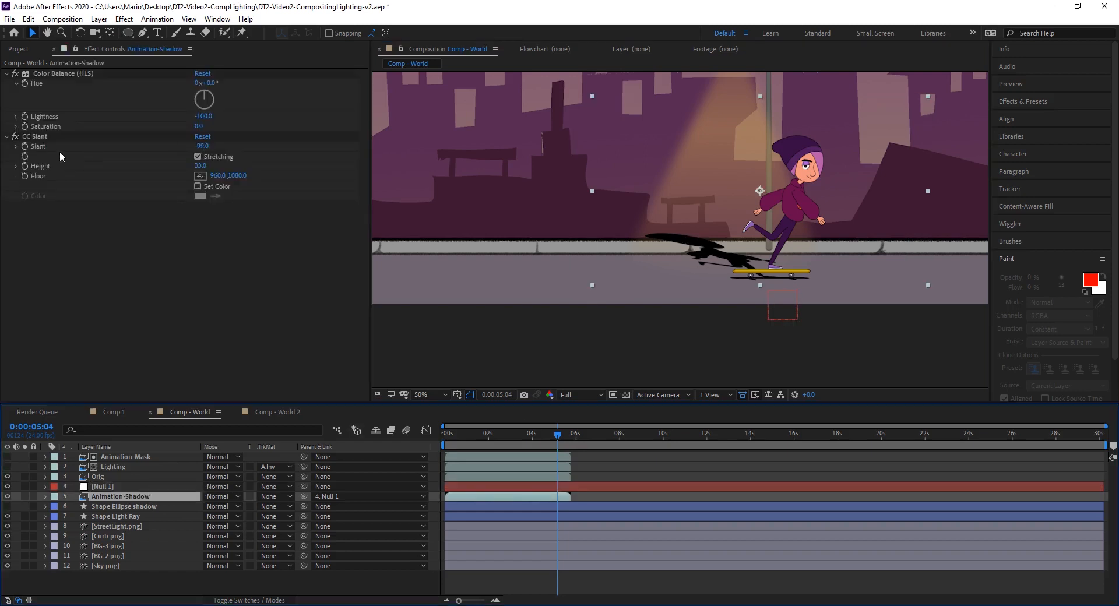
left_click_drag(191, 165, 188, 165)
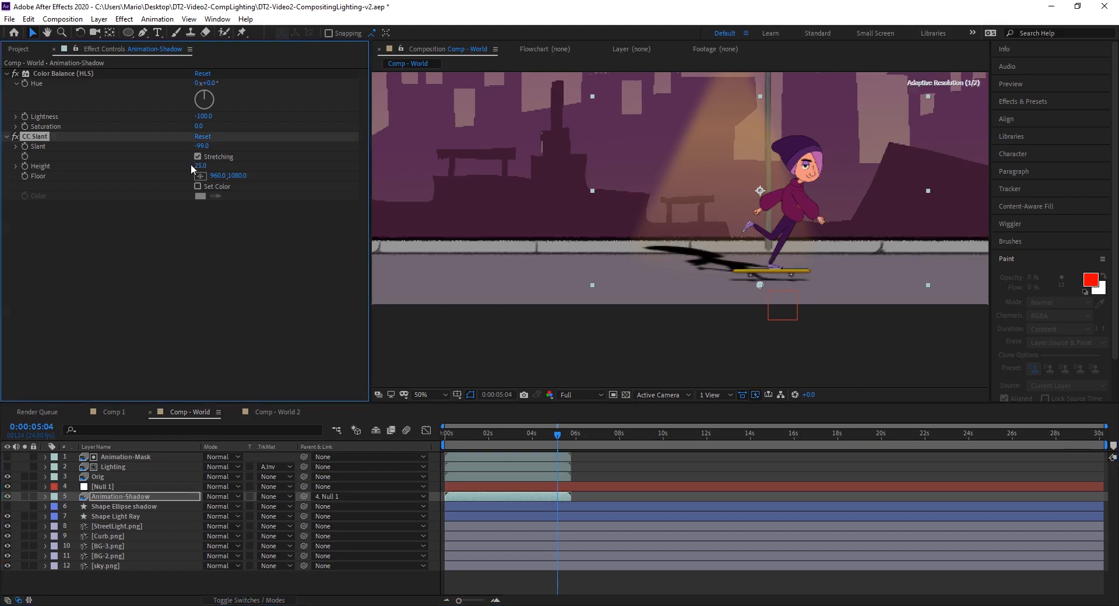
left_click(102, 488)
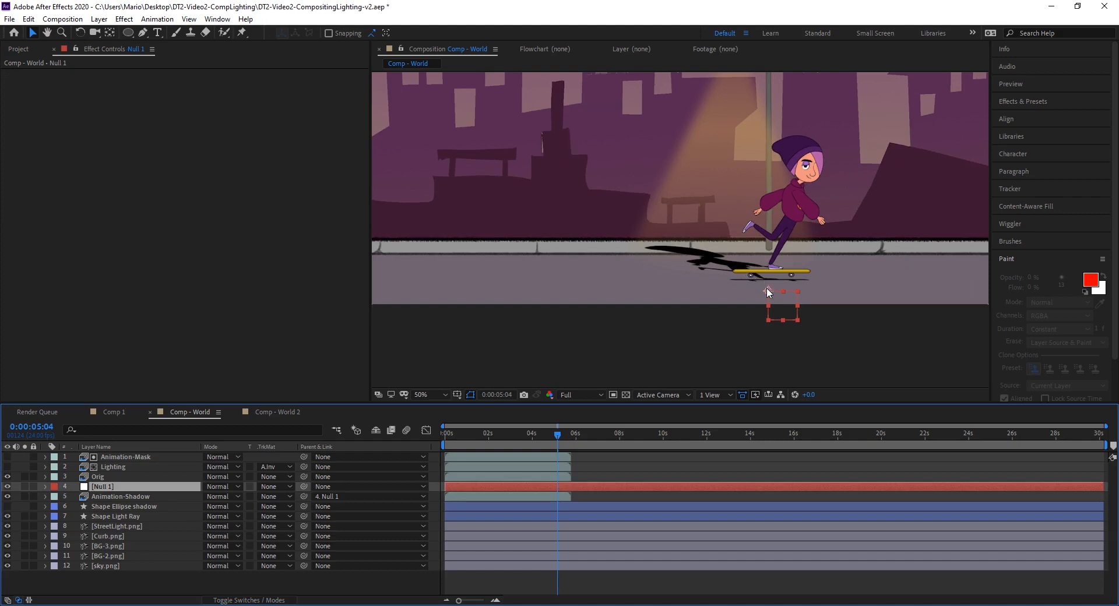
left_click_drag(766, 288, 767, 285)
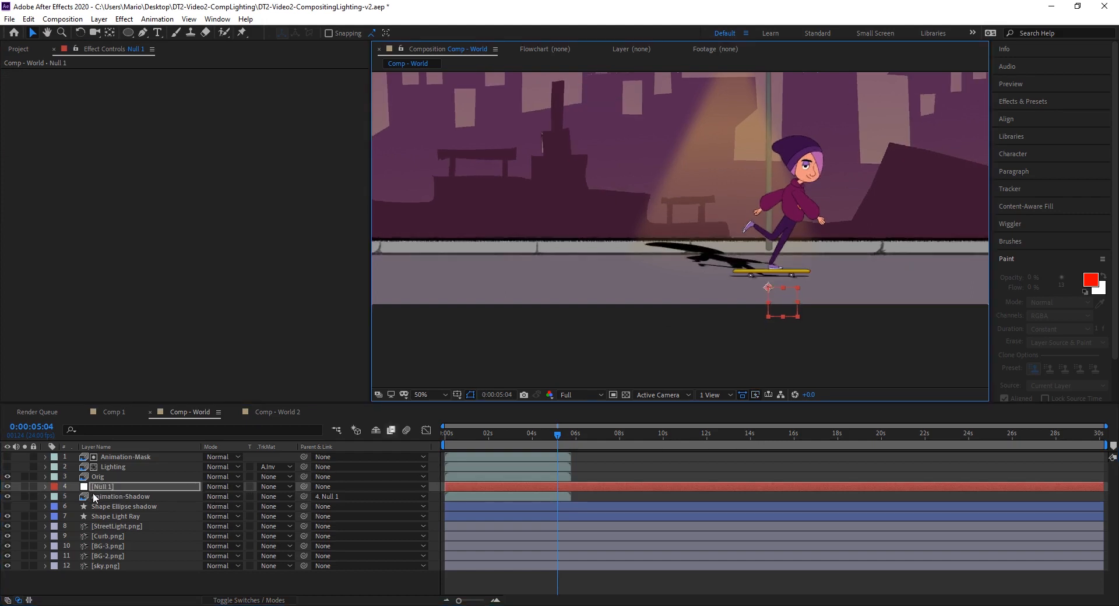
Add the Fast Box Blur effect to the Animation-Shadow layer with a Blur Radius of 6
left_click(119, 497)
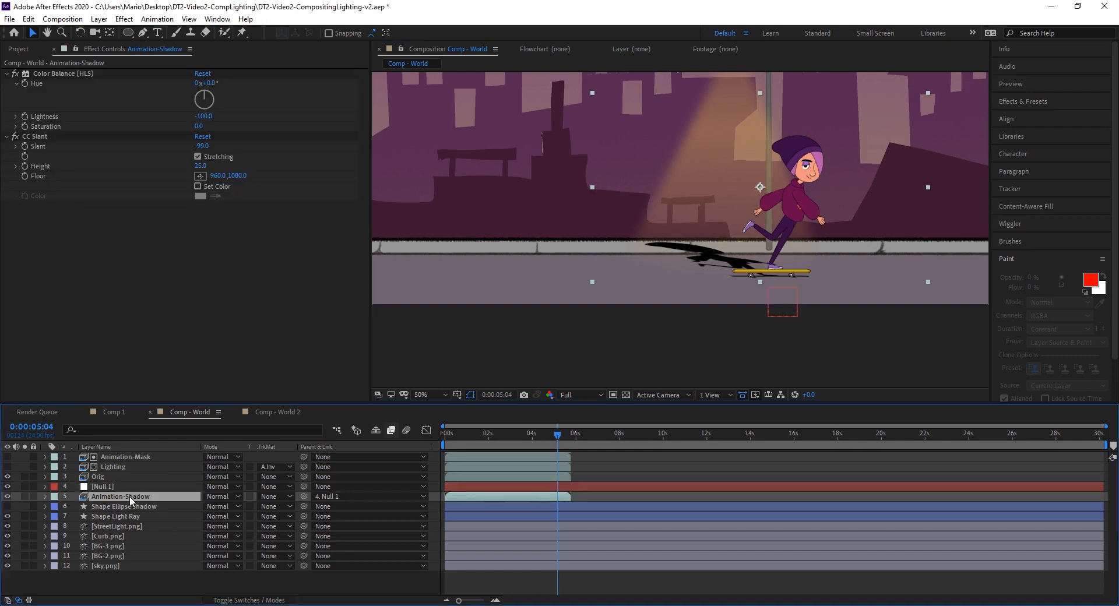
right_click(165, 267)
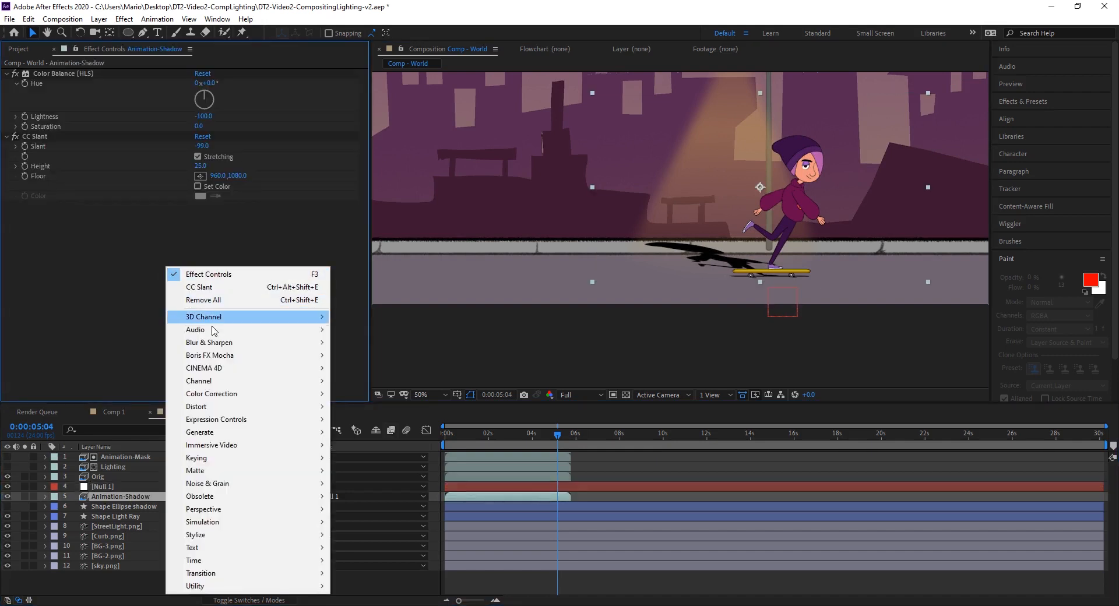
mouse_move(222, 343)
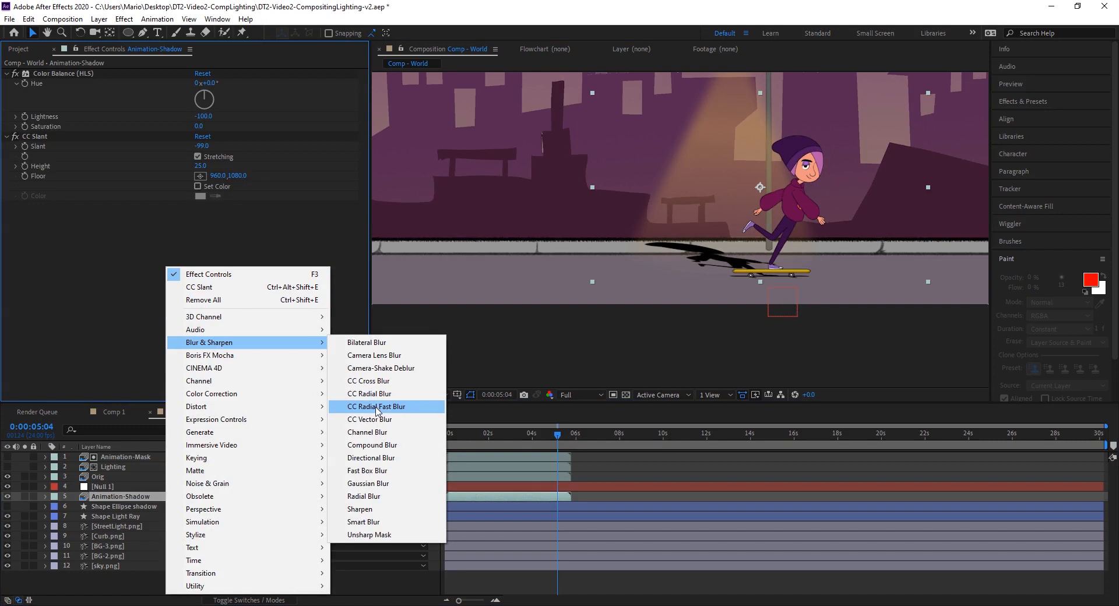
left_click(372, 471)
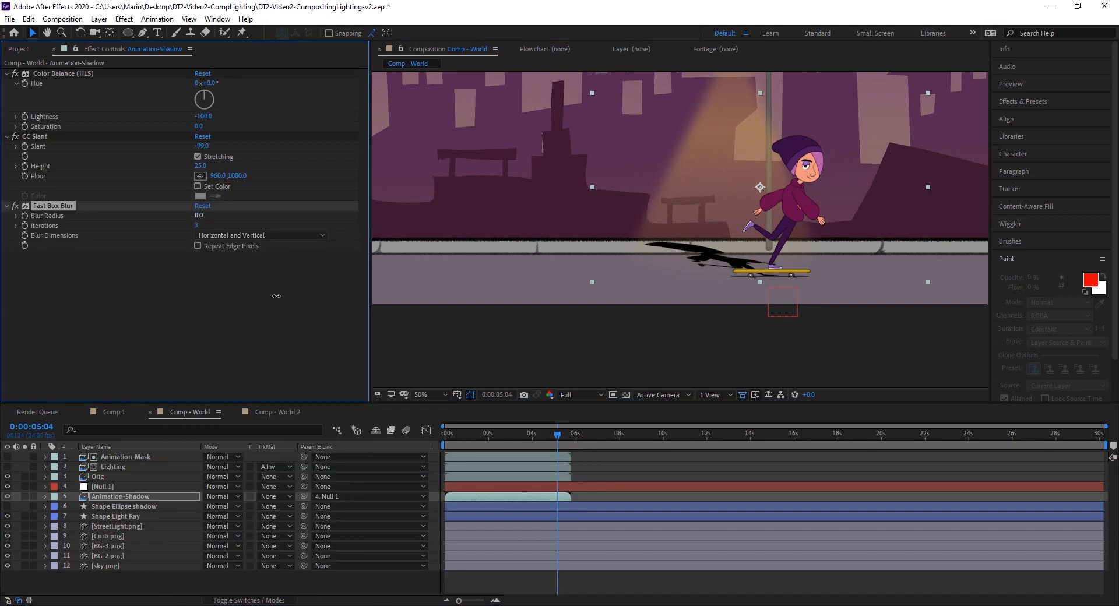
left_click(199, 215)
type("6")
key("Return")
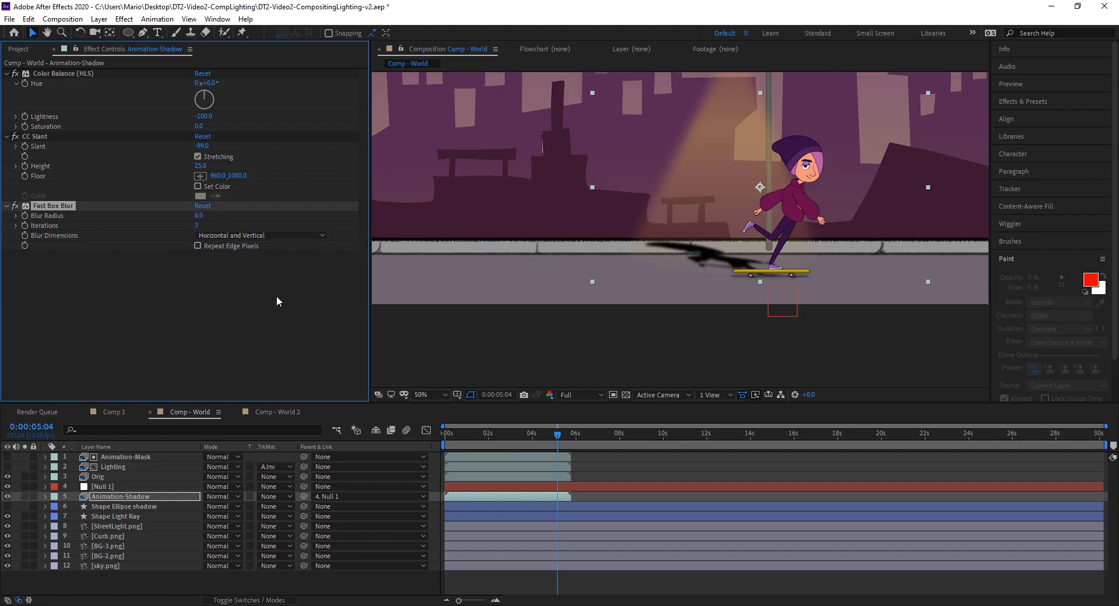
Increase the Fast Box Blur radius on Animation-Shadow to 12, trying 8 first
left_click(199, 215)
type("6")
type("8")
key("Return")
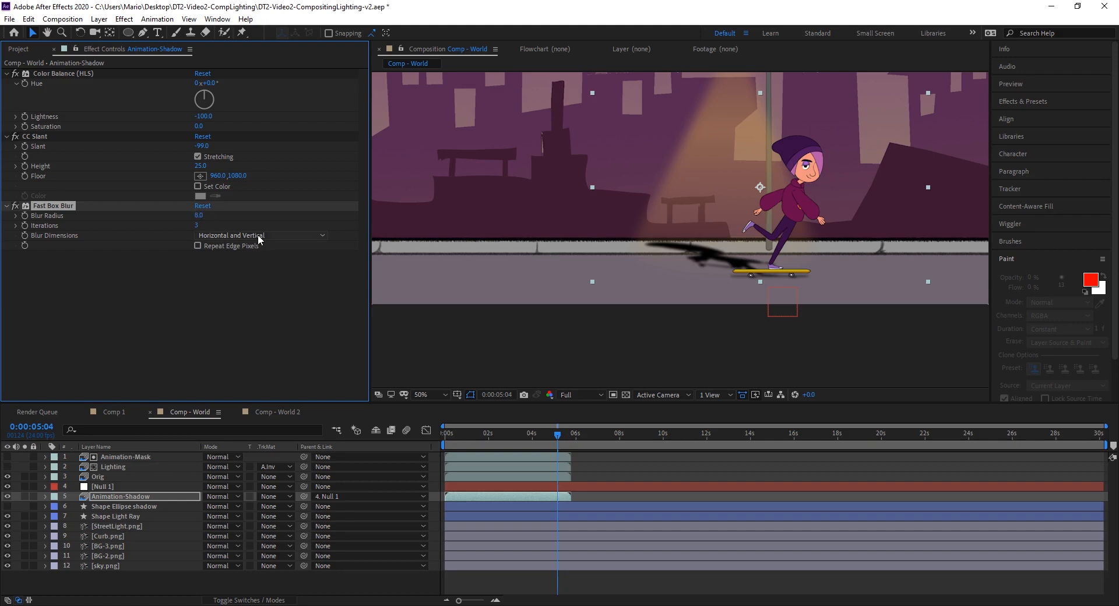
left_click(197, 215)
type("13")
key("Return")
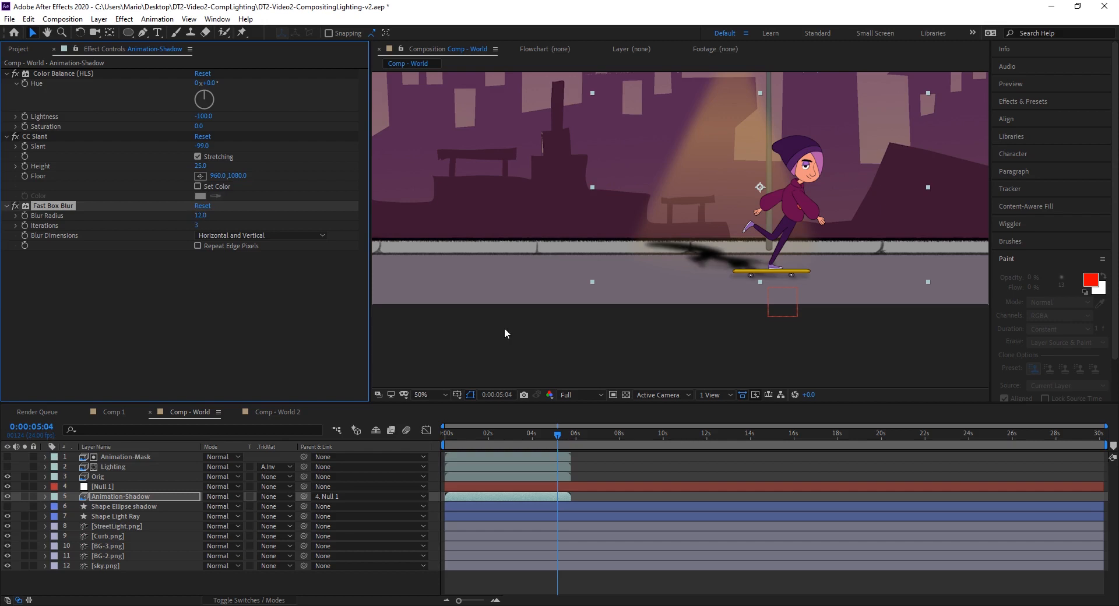
At 0:00:04:21, set the CC Slant Height to -20 and raise Null 1 so the flipped shadow sits under the skateboard
left_click(515, 433)
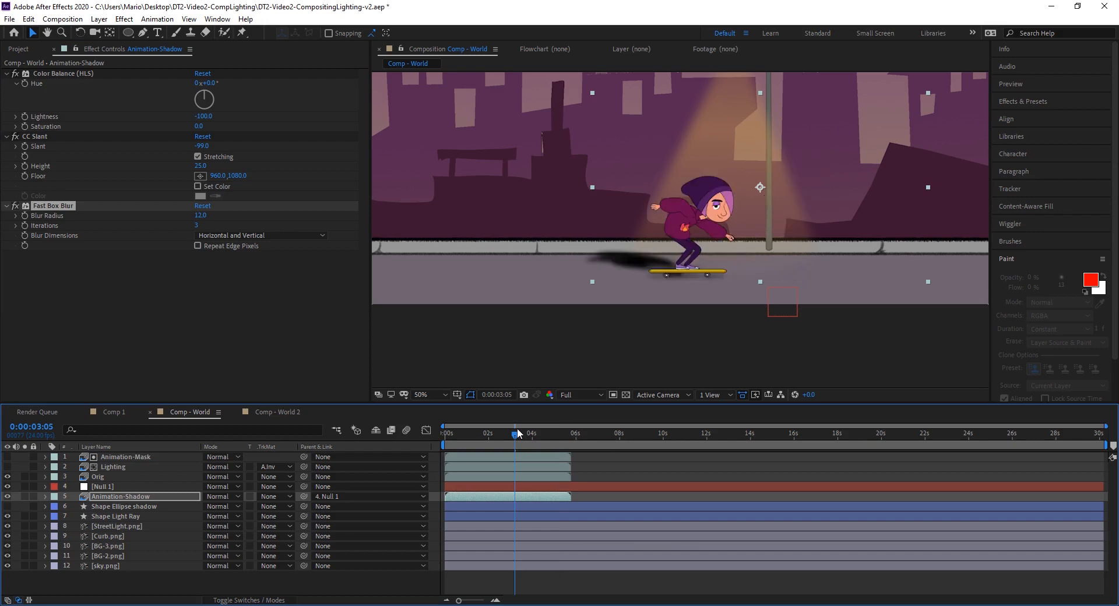
left_click(540, 432)
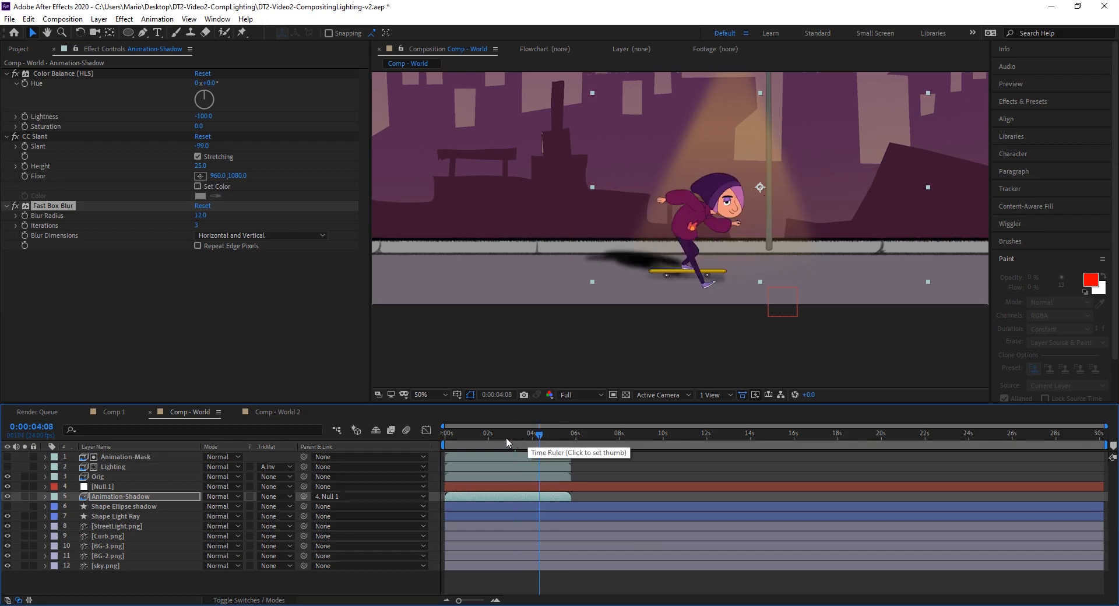
left_click(479, 433)
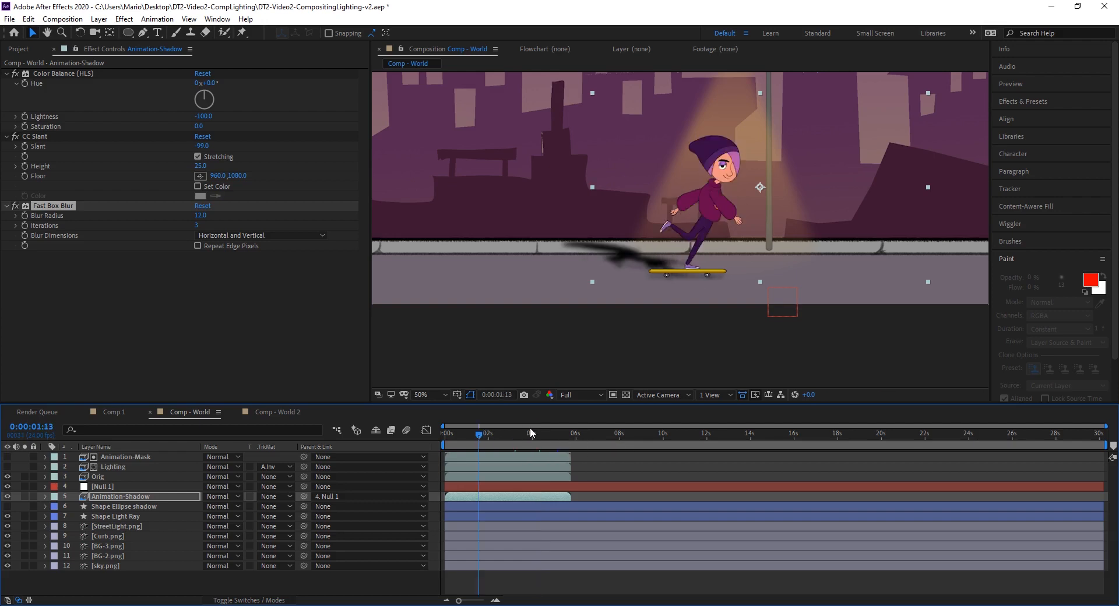
left_click(552, 433)
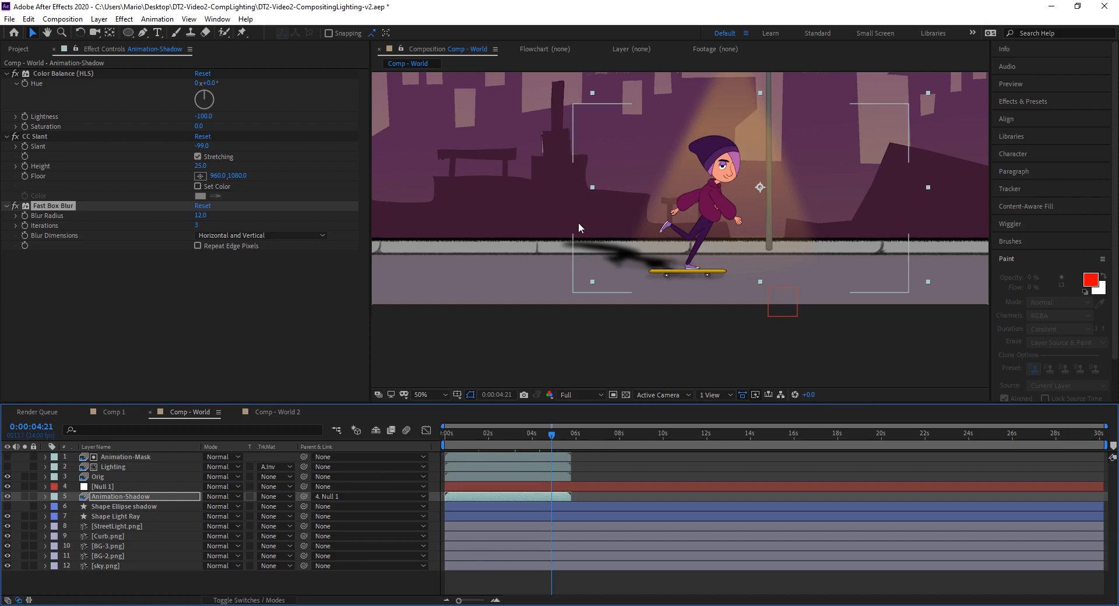
left_click(41, 135)
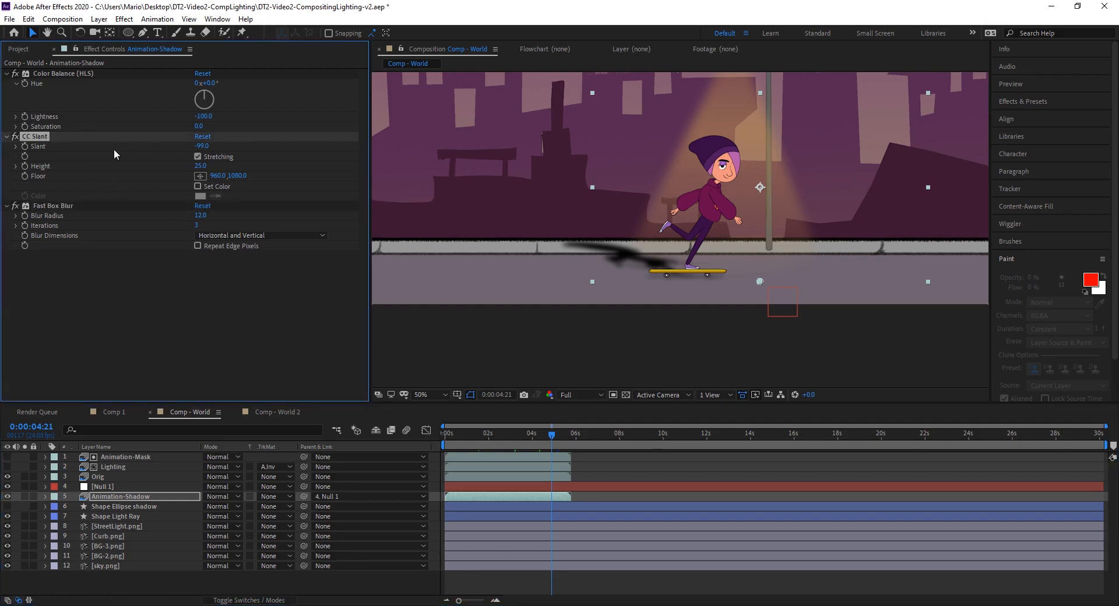
left_click_drag(200, 165, 175, 167)
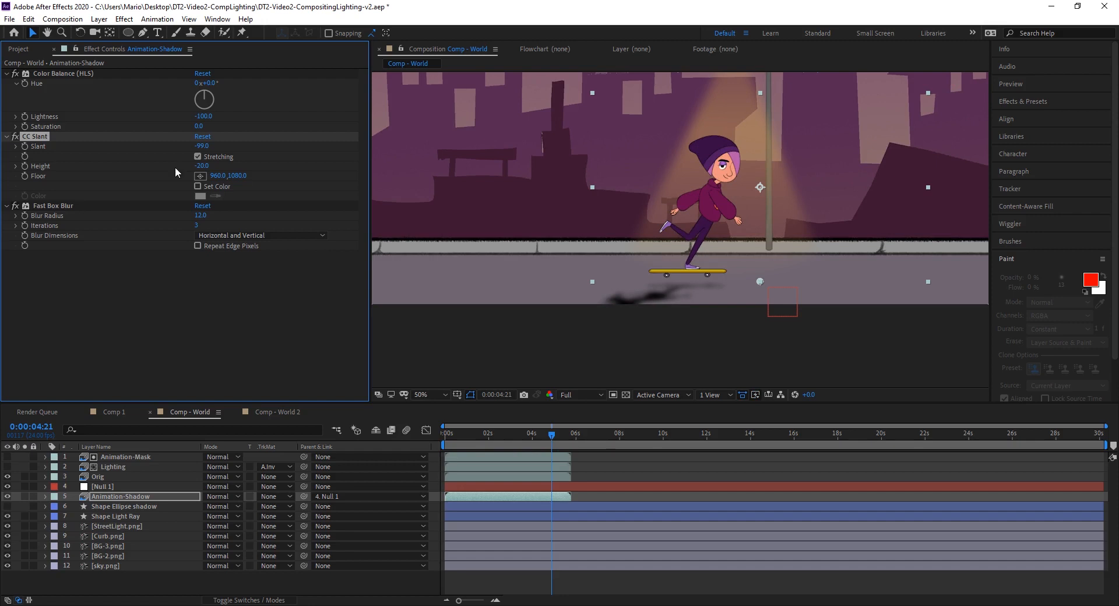
left_click(101, 487)
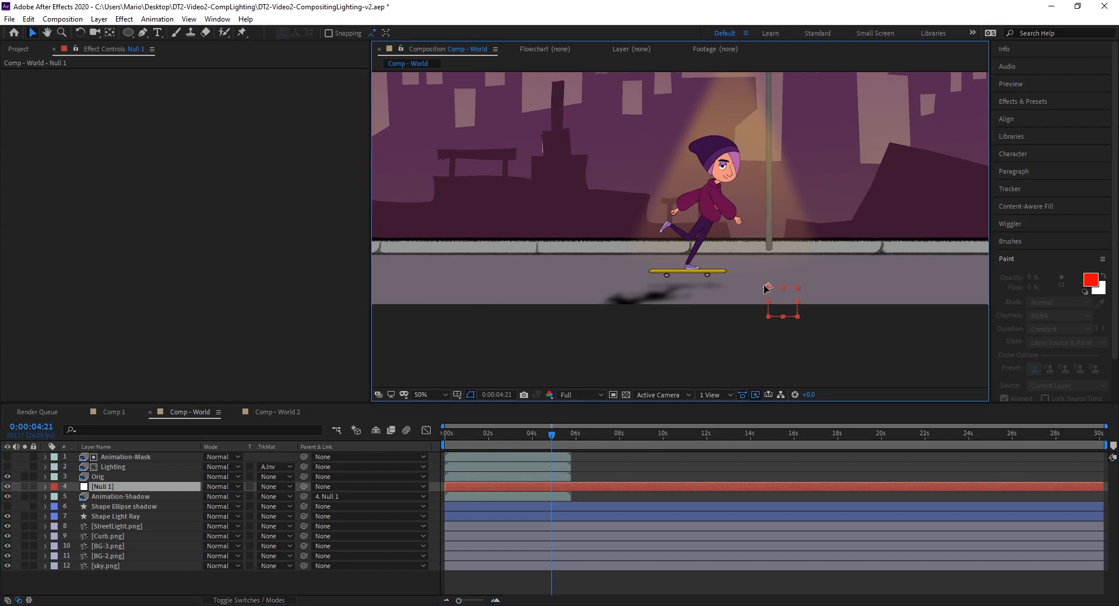
left_click_drag(768, 291, 767, 283)
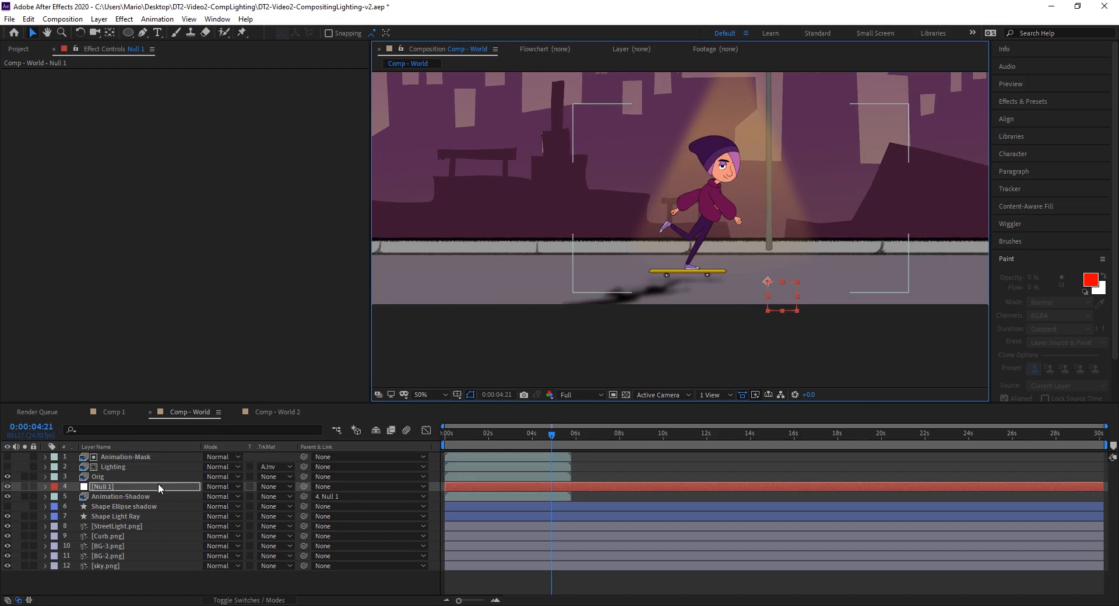
Expand the Animation-Shadow transform properties and lower the layer's opacity to 80%, and further to 60%
left_click(45, 496)
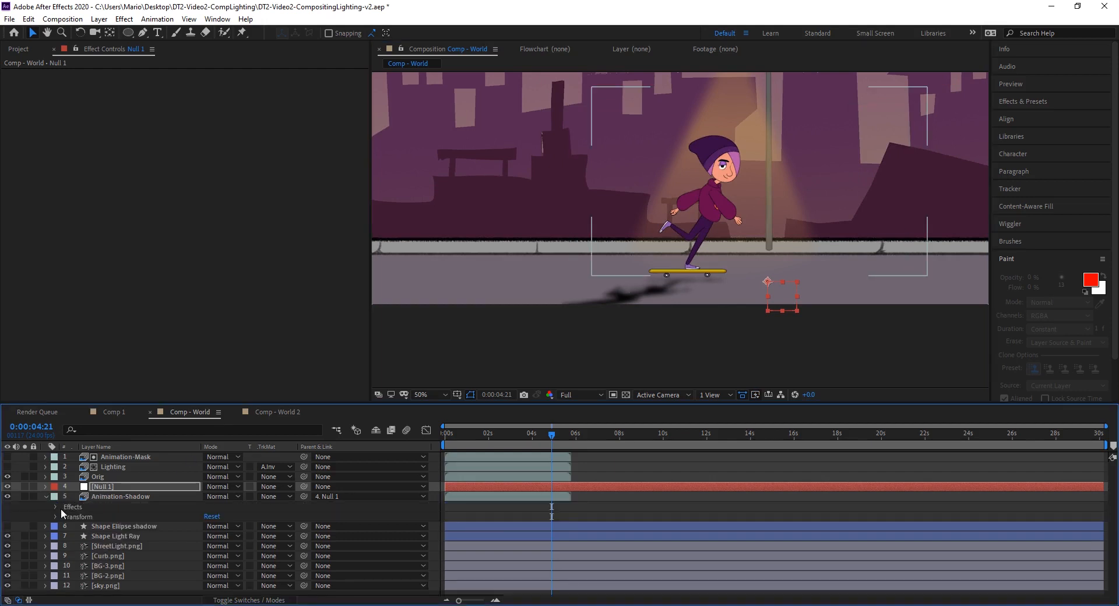
left_click(56, 516)
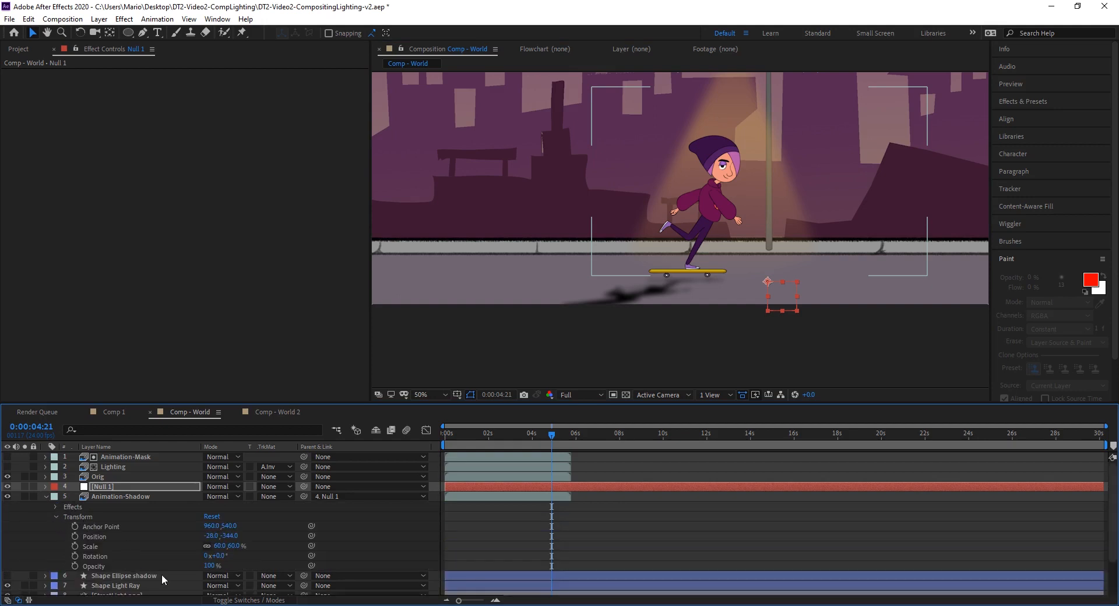
left_click(209, 565)
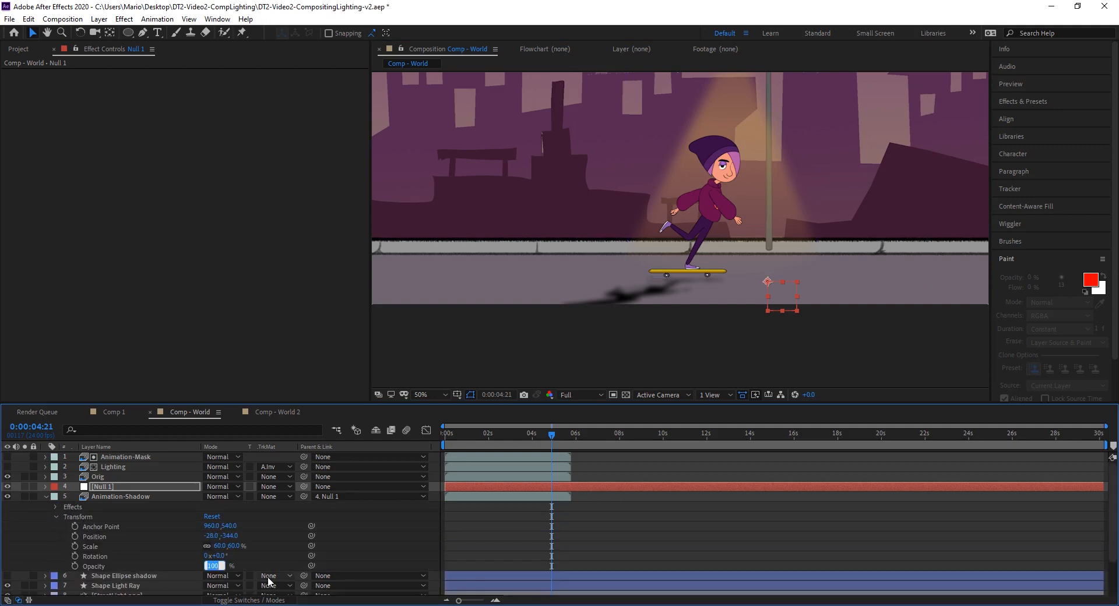
type("80")
key("Return")
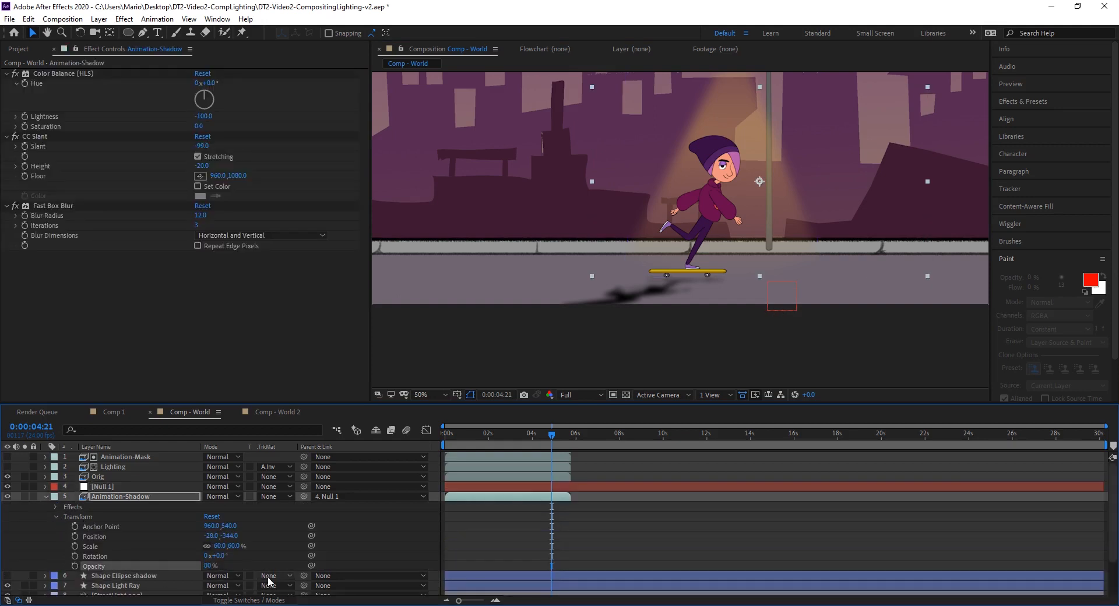
left_click(208, 566)
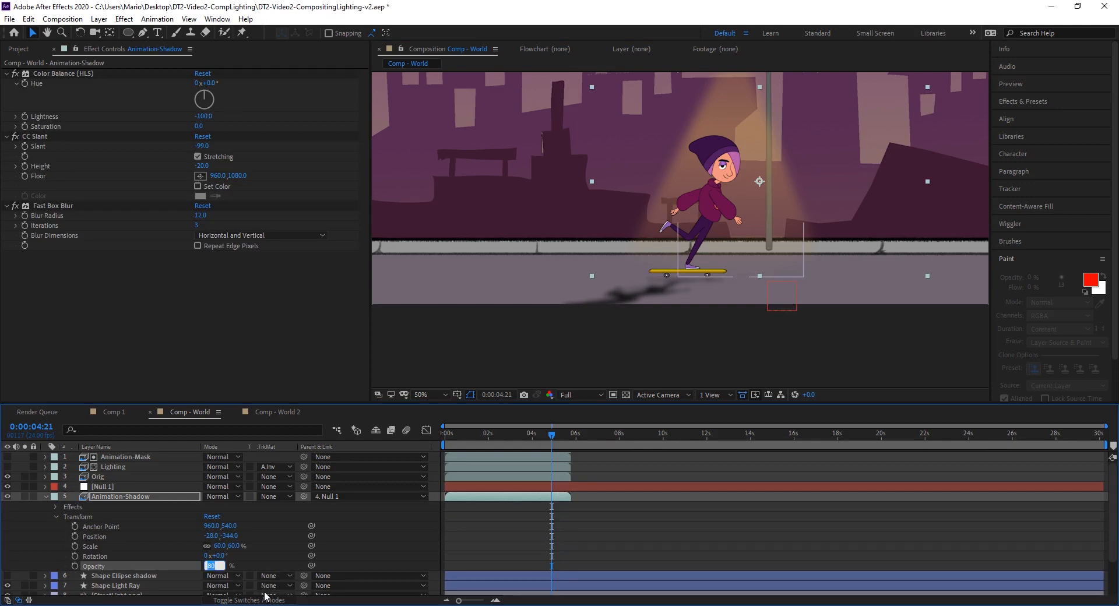
type("60")
key("Return")
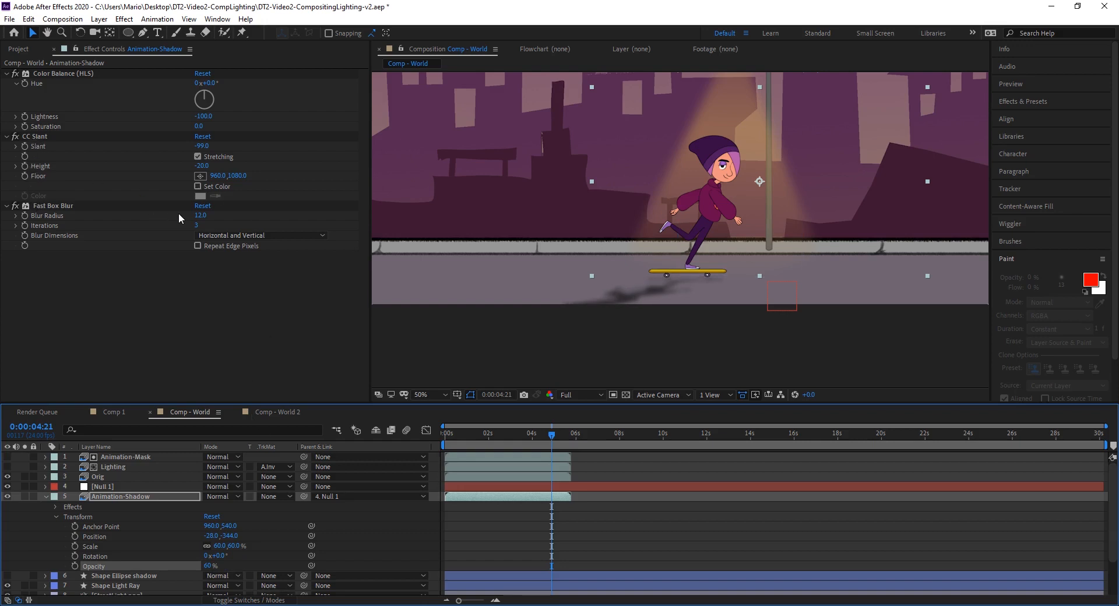
Set the Fast Box Blur radius to 14 and the Animation-Shadow layer's opacity to 80%
left_click(200, 215)
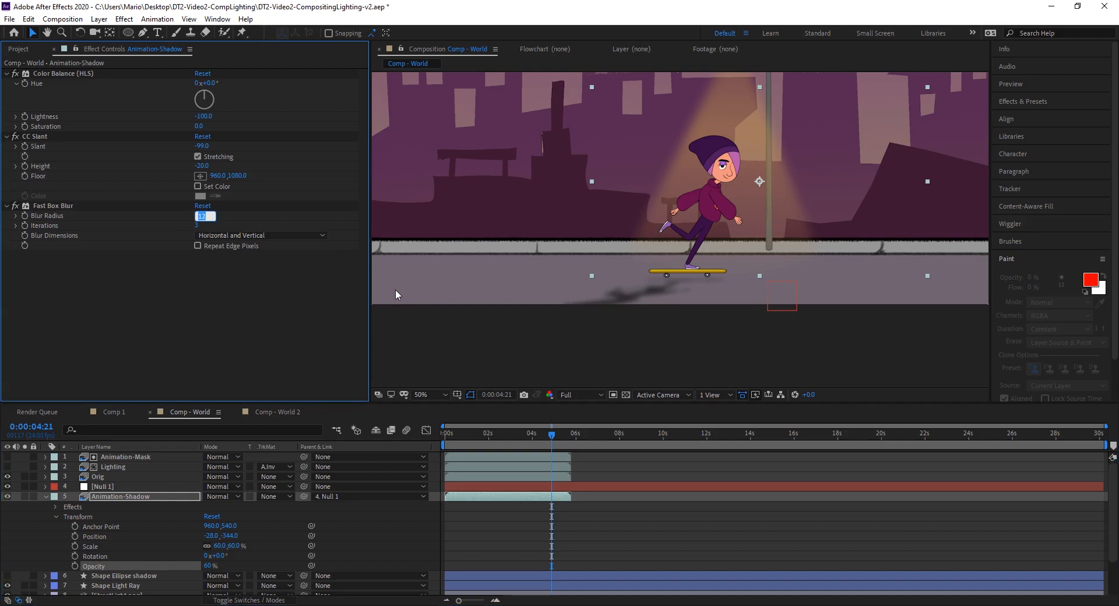
type("14")
key("Return")
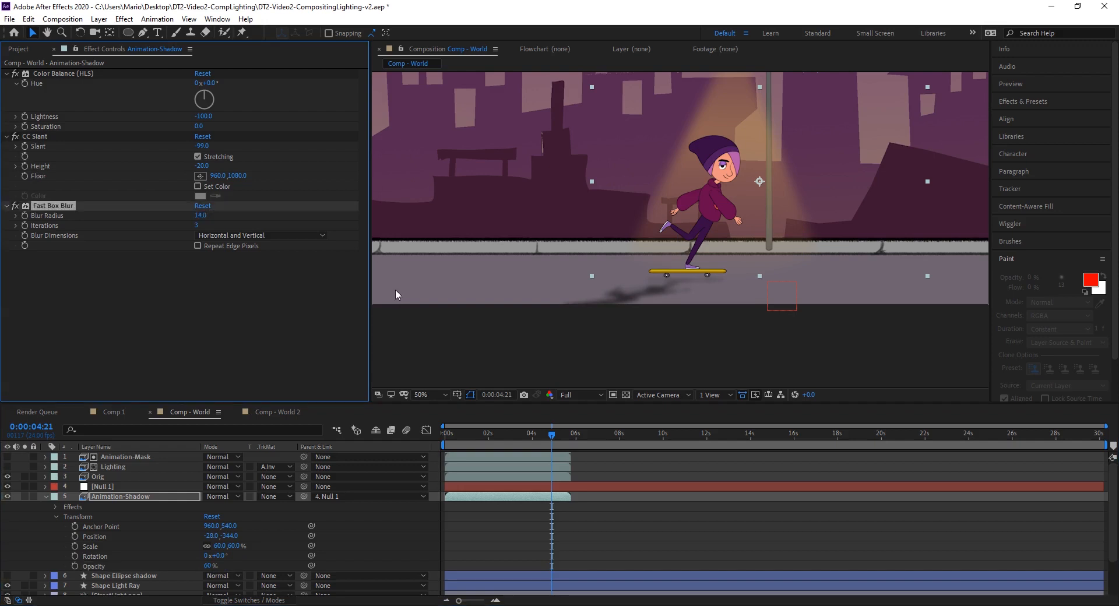
left_click(211, 566)
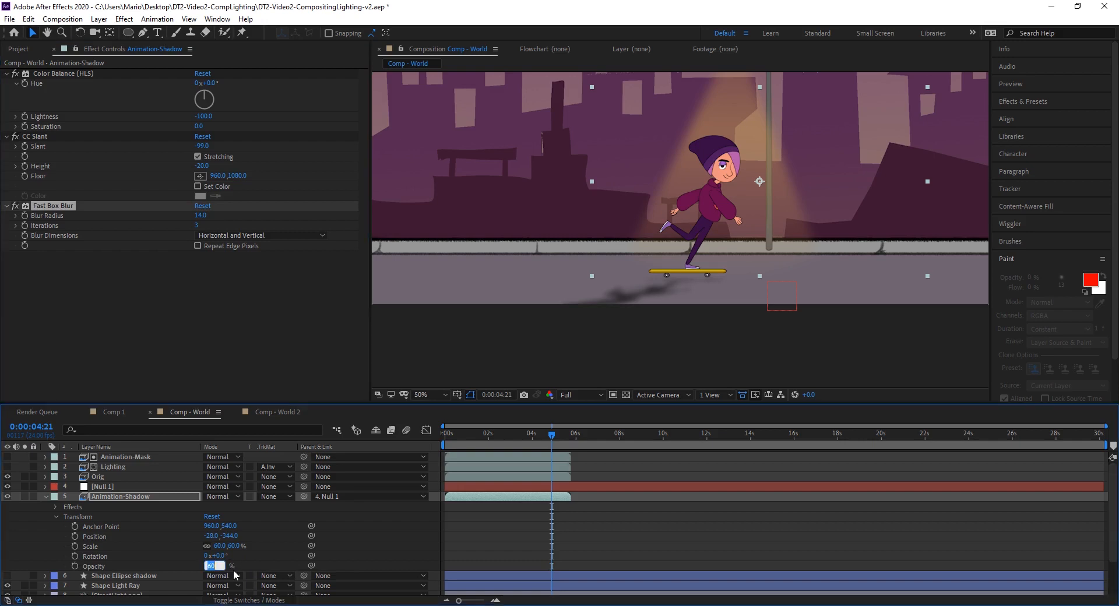
type("80")
key("Return")
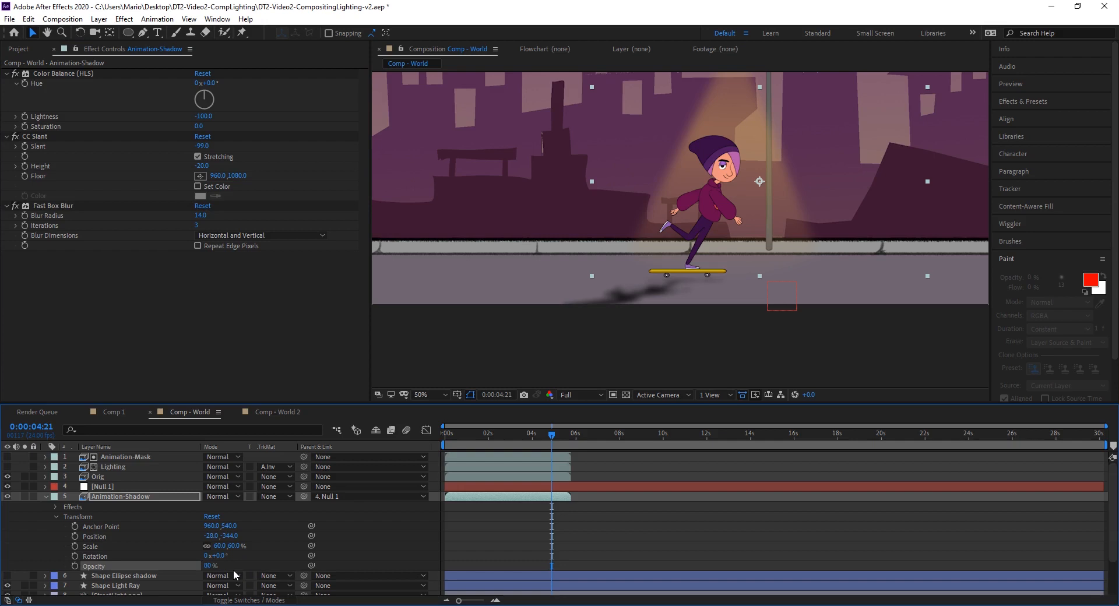
Check how the shadow follows the skater at several points between 0:00:01:13 and 0:00:05:05
left_click(513, 434)
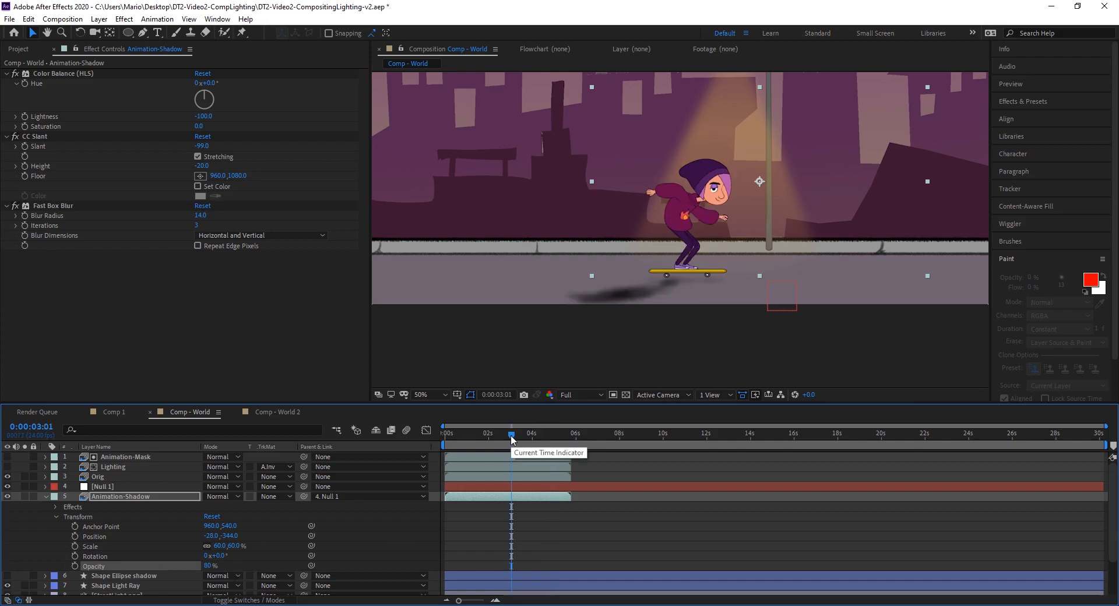
left_click(478, 434)
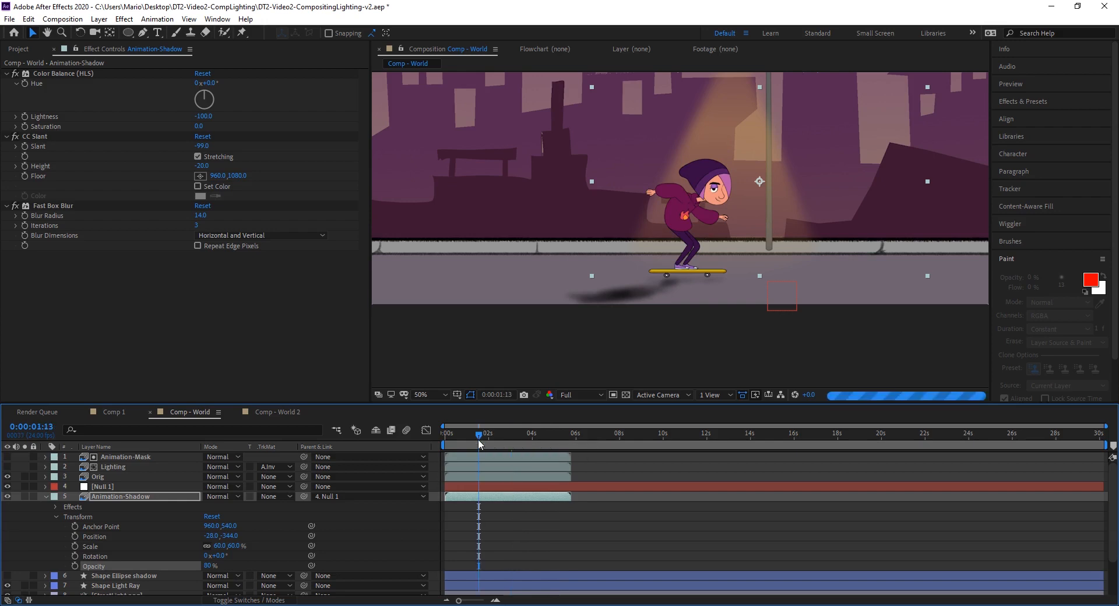
left_click_drag(479, 442, 559, 442)
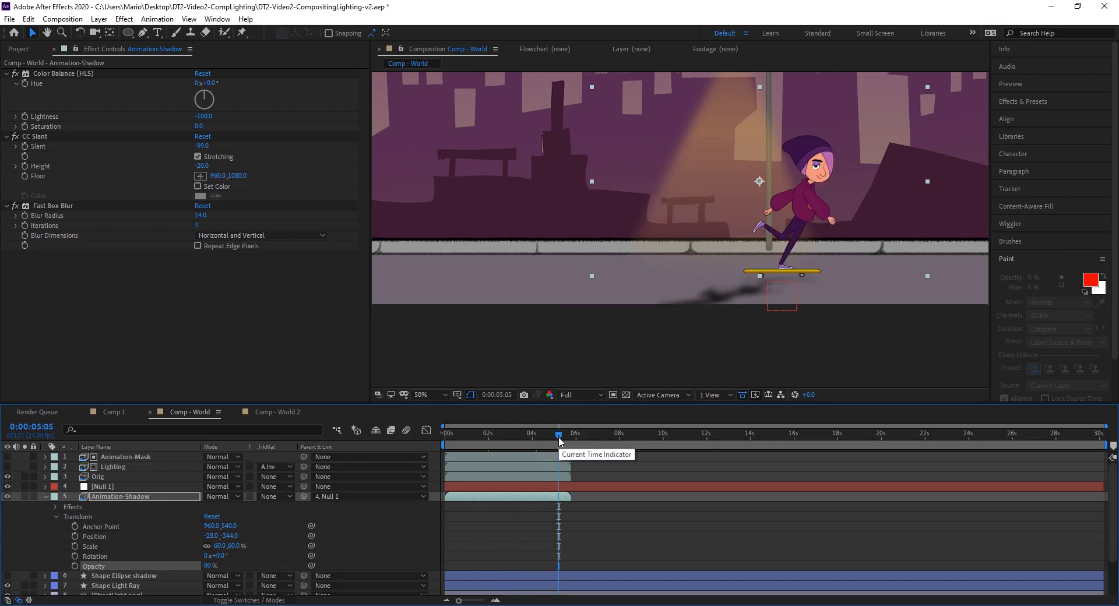